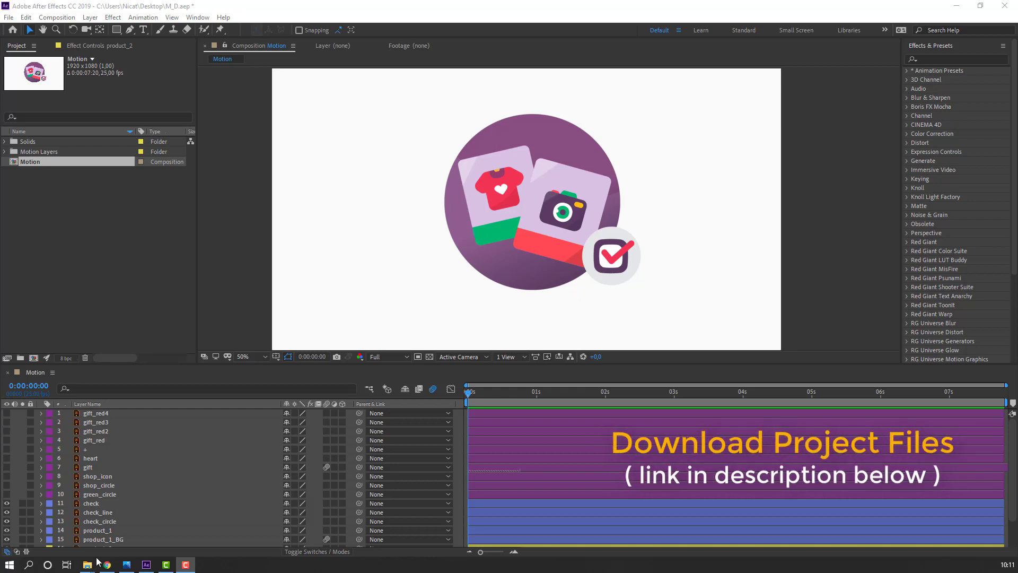
# Shift the product_1 and product_2 layers in time so both start at about 3 seconds.
pyautogui.scroll(-2, 218, 511)
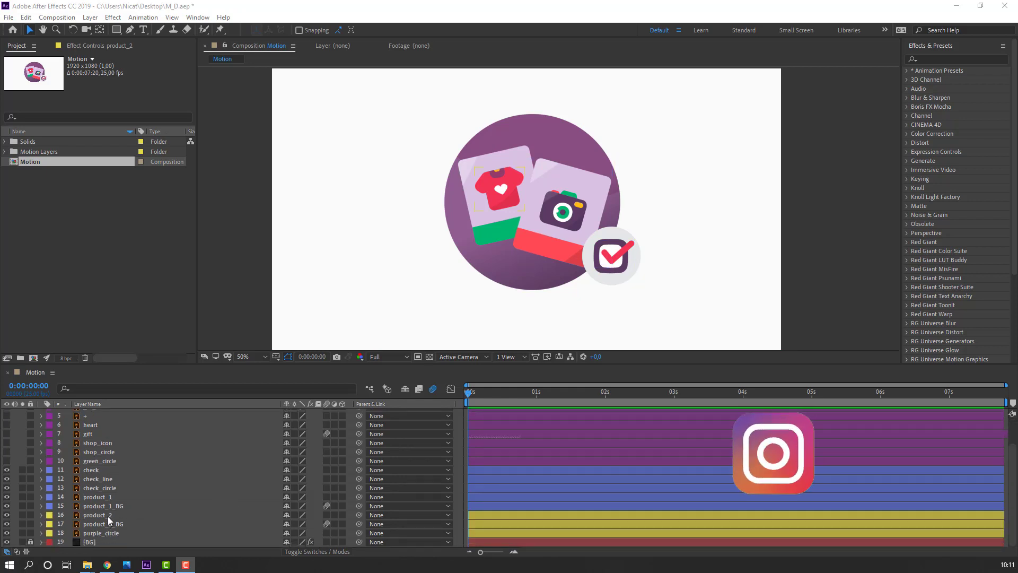
pyautogui.click(107, 516)
pyautogui.keyDown('ctrl'); pyautogui.click(108, 497); pyautogui.keyUp('ctrl')
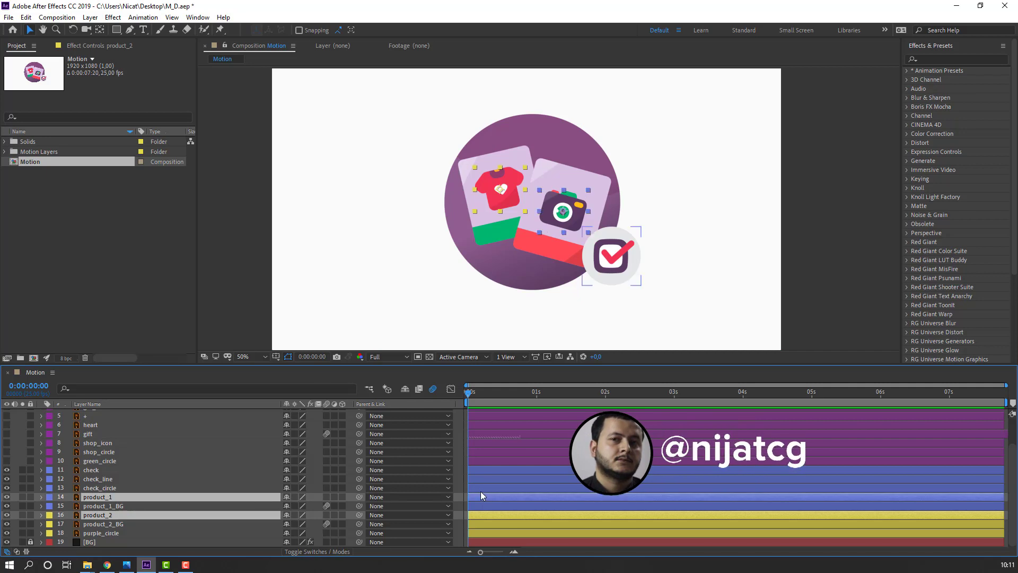
pyautogui.moveTo(479, 497); pyautogui.dragTo(689, 495)
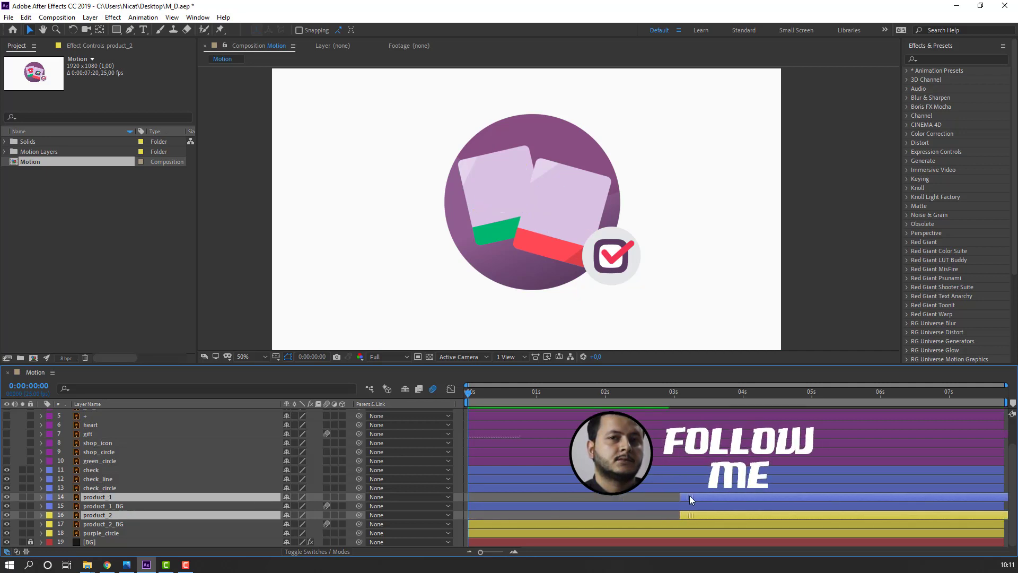
# Hide the check, check_line and check_circle layers.
pyautogui.click(613, 273)
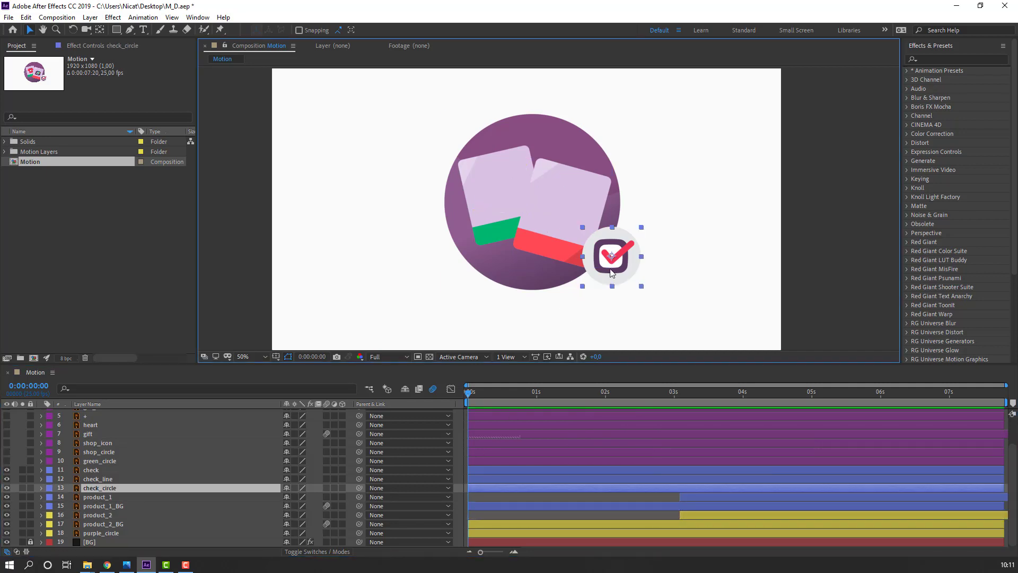
pyautogui.click(94, 471)
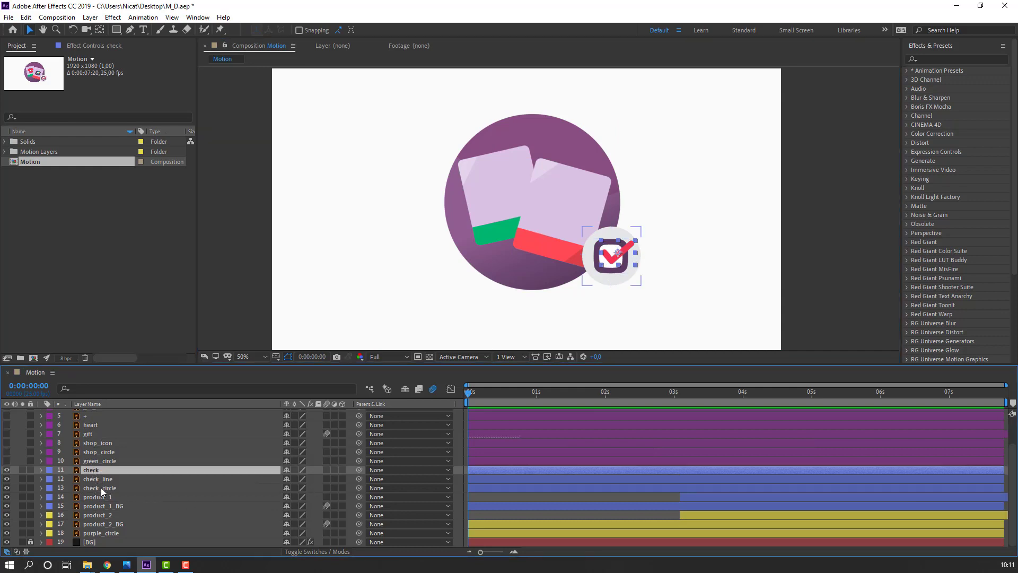
pyautogui.keyDown('ctrl'); pyautogui.click(97, 481); pyautogui.keyUp('ctrl')
pyautogui.keyDown('ctrl'); pyautogui.click(102, 489); pyautogui.keyUp('ctrl')
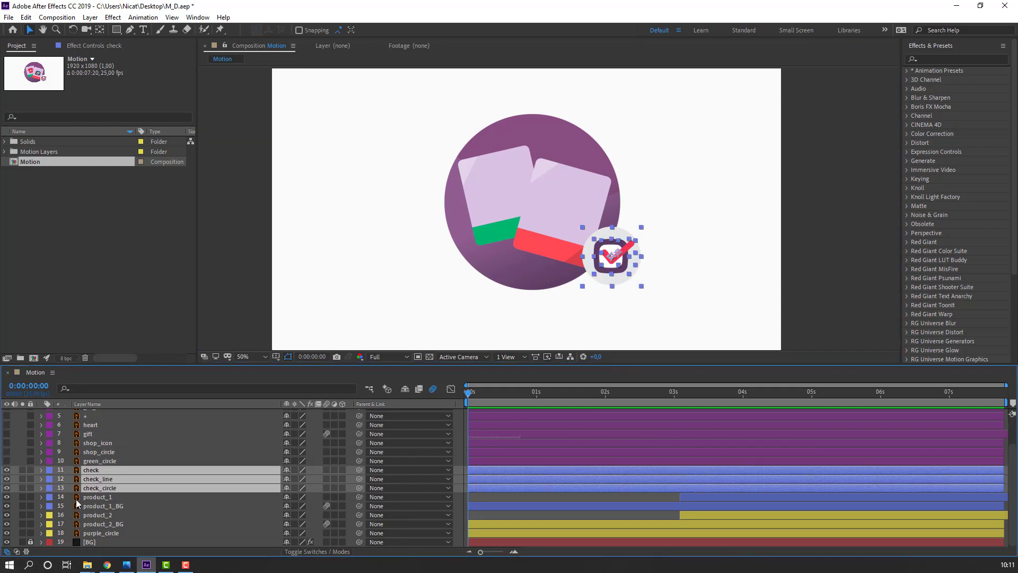
pyautogui.moveTo(6, 470); pyautogui.dragTo(7, 487)
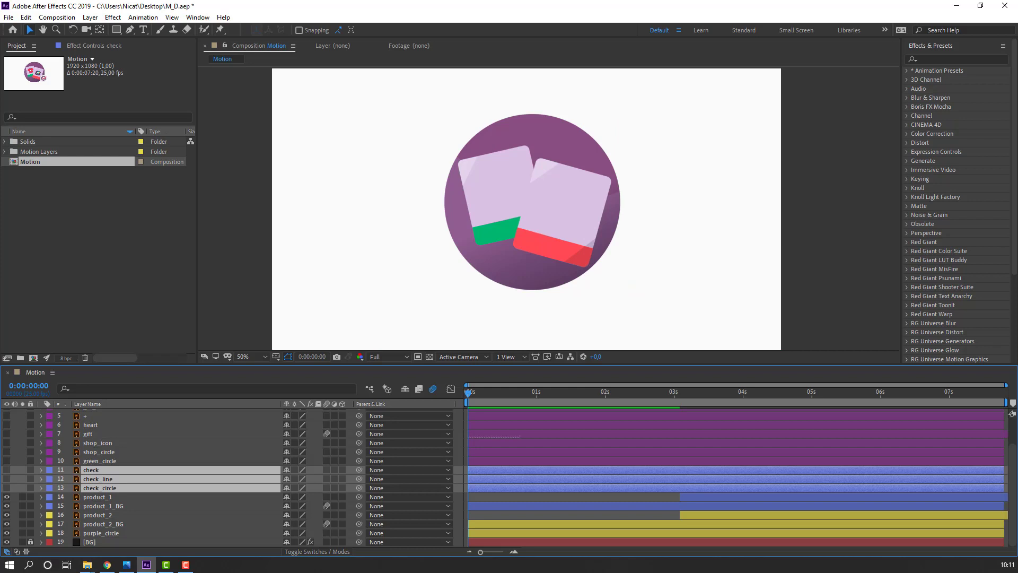
# Add Position keyframes to product_1_BG and product_2_BG and move them to about 1 second.
pyautogui.click(480, 202)
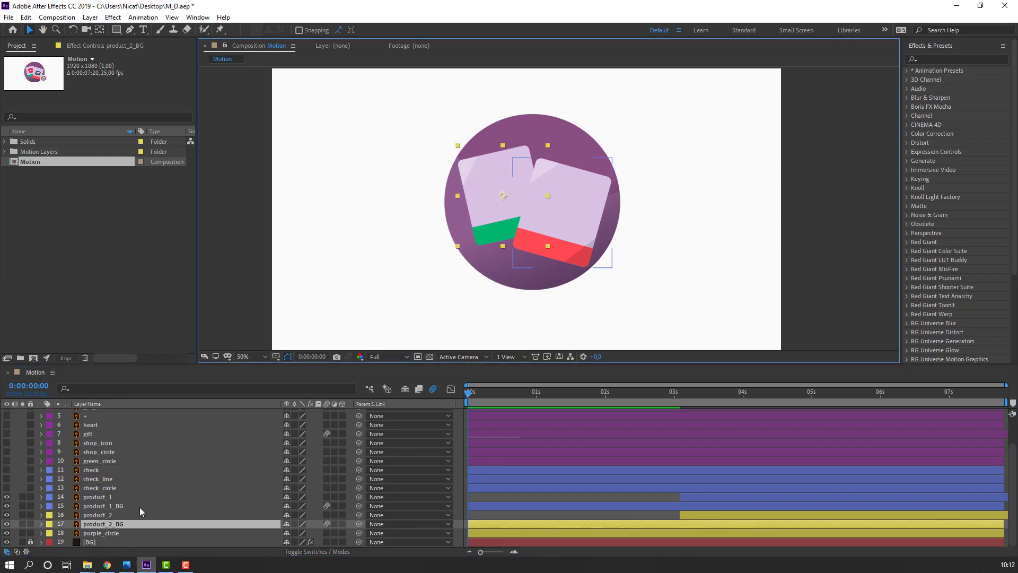
pyautogui.click(561, 228)
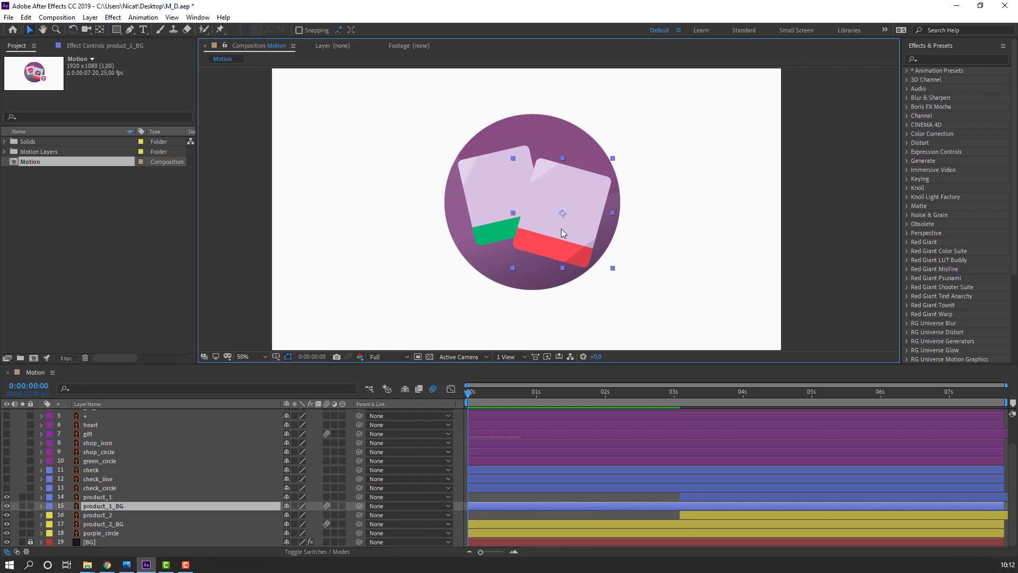
pyautogui.keyDown('ctrl'); pyautogui.click(119, 523); pyautogui.keyUp('ctrl')
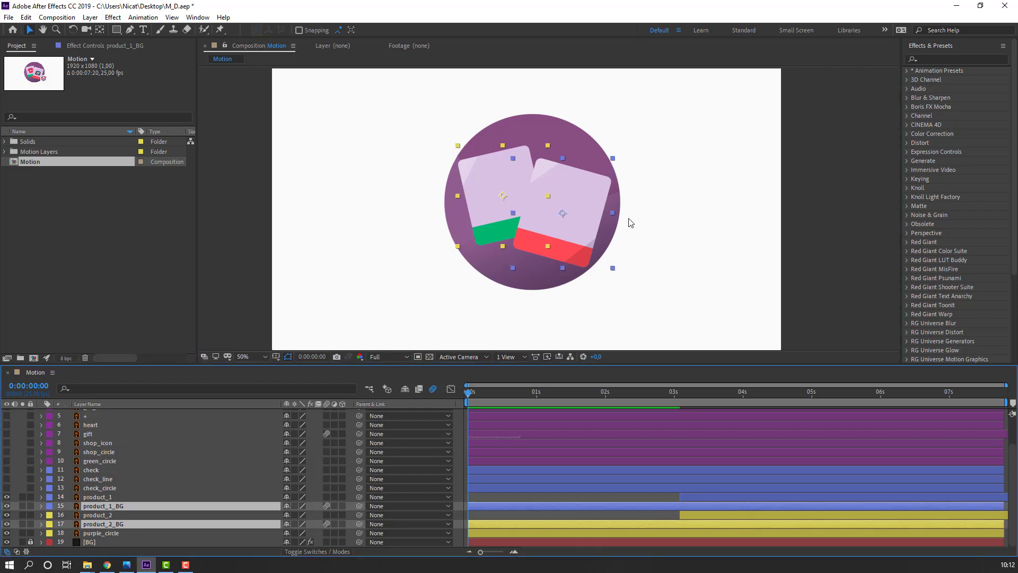
pyautogui.press('p')
pyautogui.scroll(-1, 487, 467)
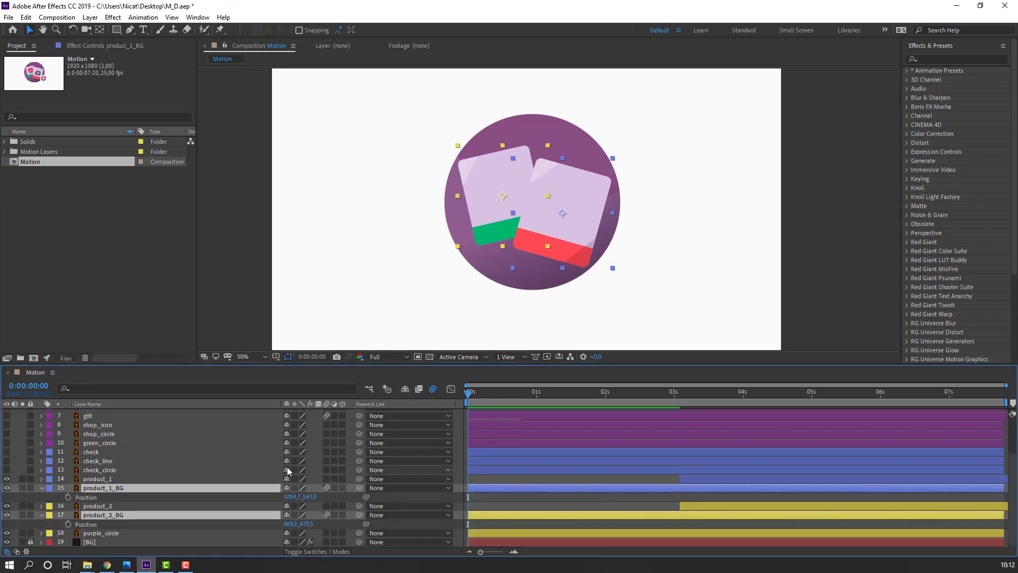
pyautogui.click(68, 497)
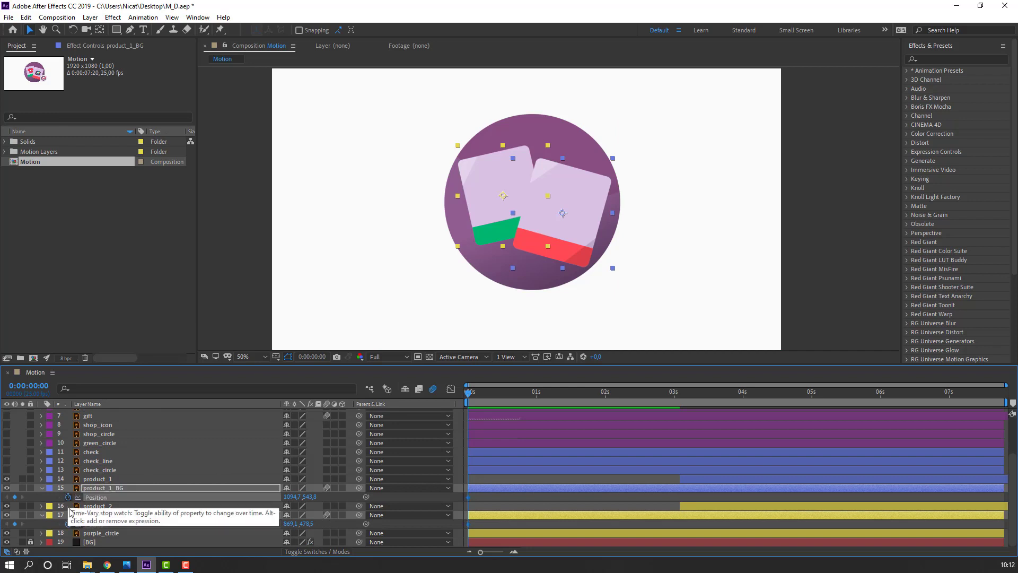
pyautogui.moveTo(472, 497); pyautogui.dragTo(533, 495)
pyautogui.click(489, 503)
pyautogui.click(320, 505)
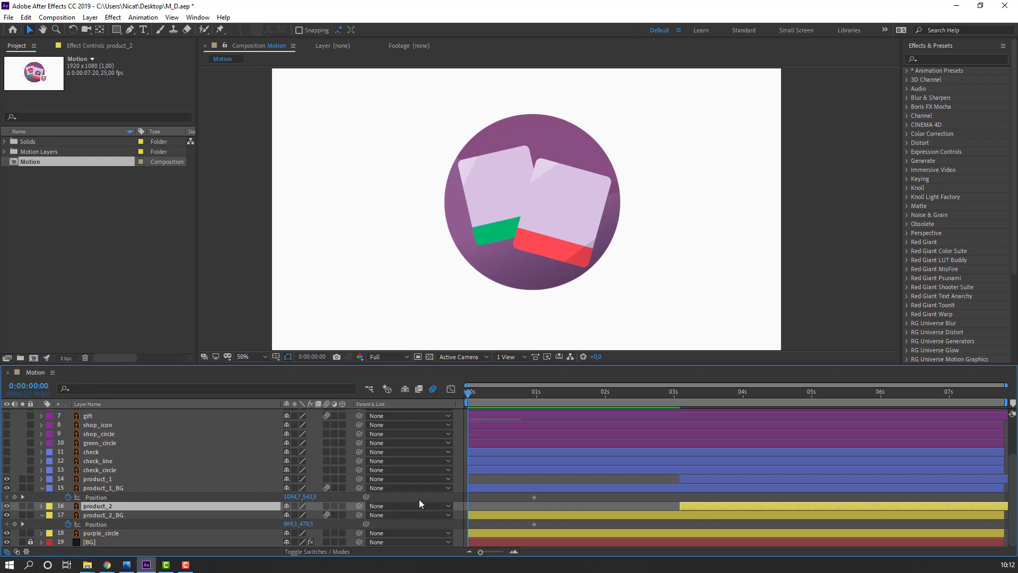
# At 0 seconds, set the Position X of product_1_BG to 1508.7 and of product_2_BG to 435.1, and preview the motion.
pyautogui.moveTo(300, 497); pyautogui.dragTo(502, 487)
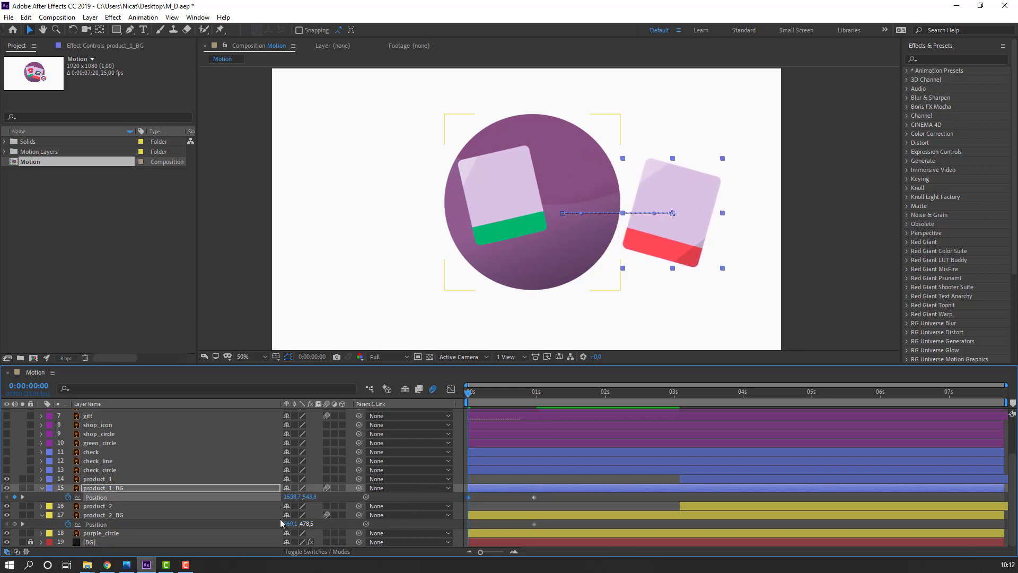
pyautogui.moveTo(291, 524); pyautogui.dragTo(62, 535)
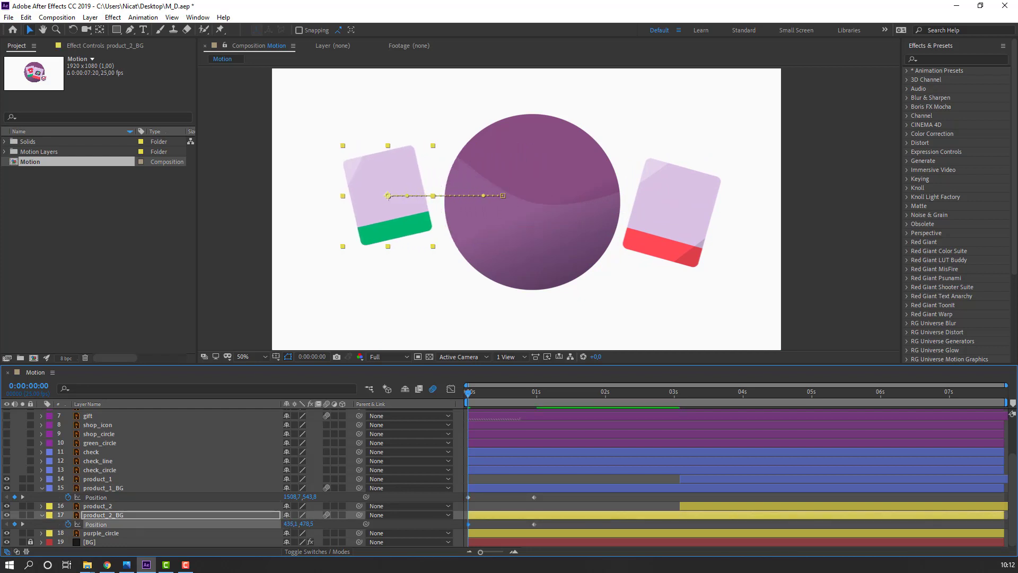
pyautogui.click(559, 497)
pyautogui.press('space')
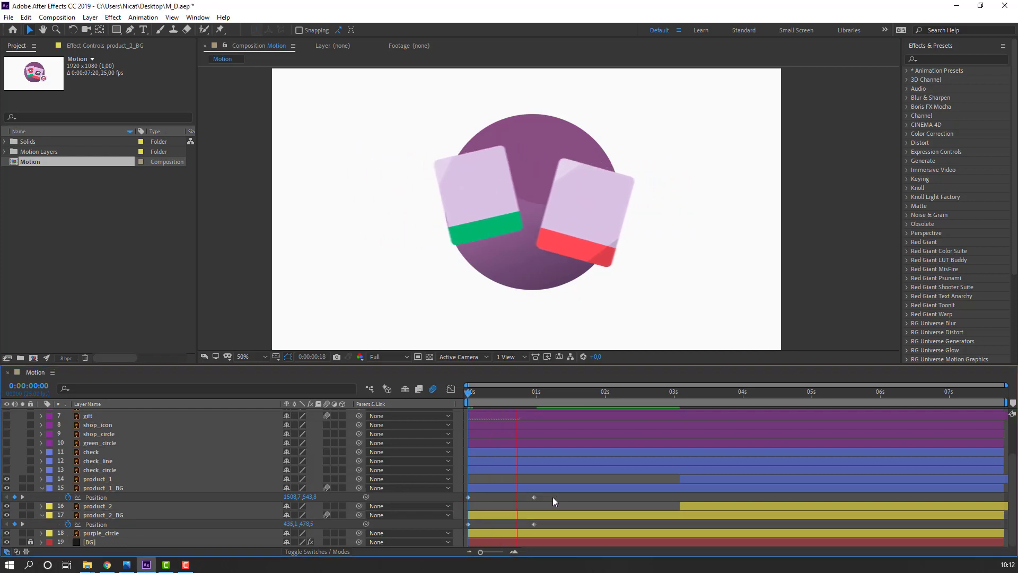
pyautogui.press('space')
# Apply Easy Ease to all Position keyframes of product_1_BG and product_2_BG.
pyautogui.moveTo(557, 495); pyautogui.dragTo(461, 527)
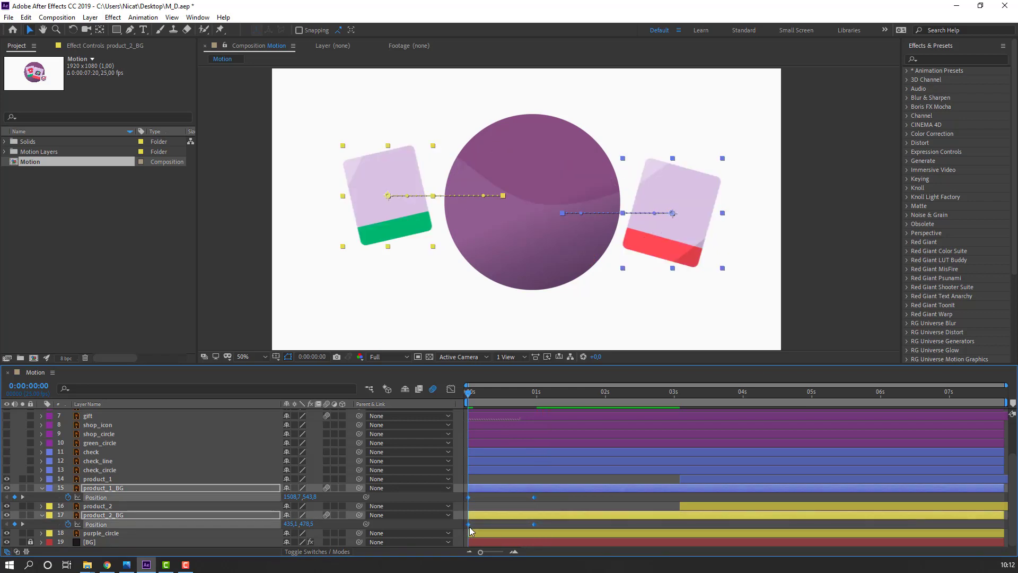
pyautogui.rightClick(468, 524)
pyautogui.moveTo(550, 524)
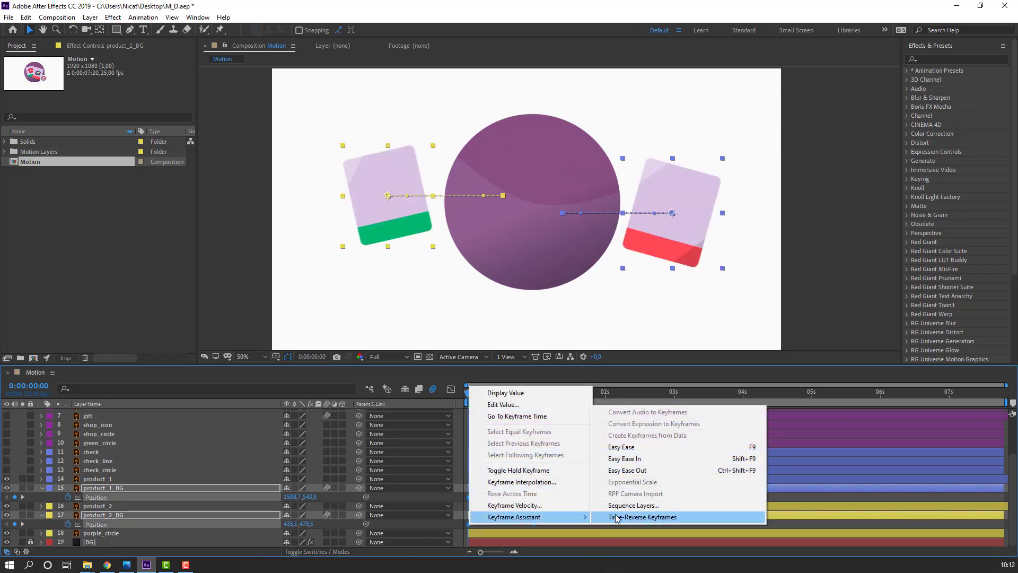
pyautogui.click(610, 447)
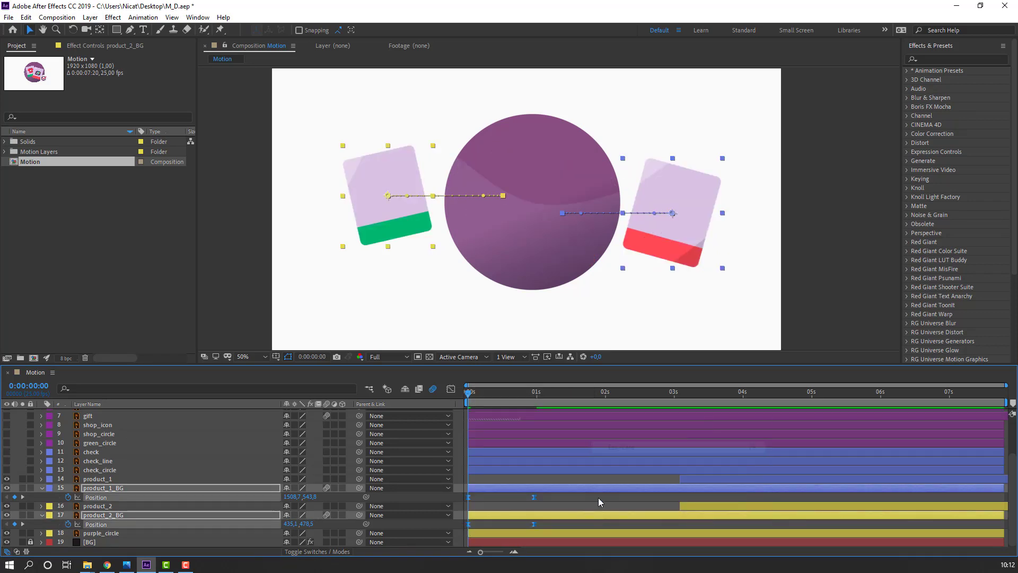
# Reshape the speed graph of both cards' Position keyframes into a steeper peak with a soft stop, and preview it.
pyautogui.click(451, 389)
pyautogui.moveTo(502, 516)
pyautogui.mouseDown()
pyautogui.moveTo(460, 528)
pyautogui.moveTo(513, 519)
pyautogui.mouseUp()
pyautogui.press('space')
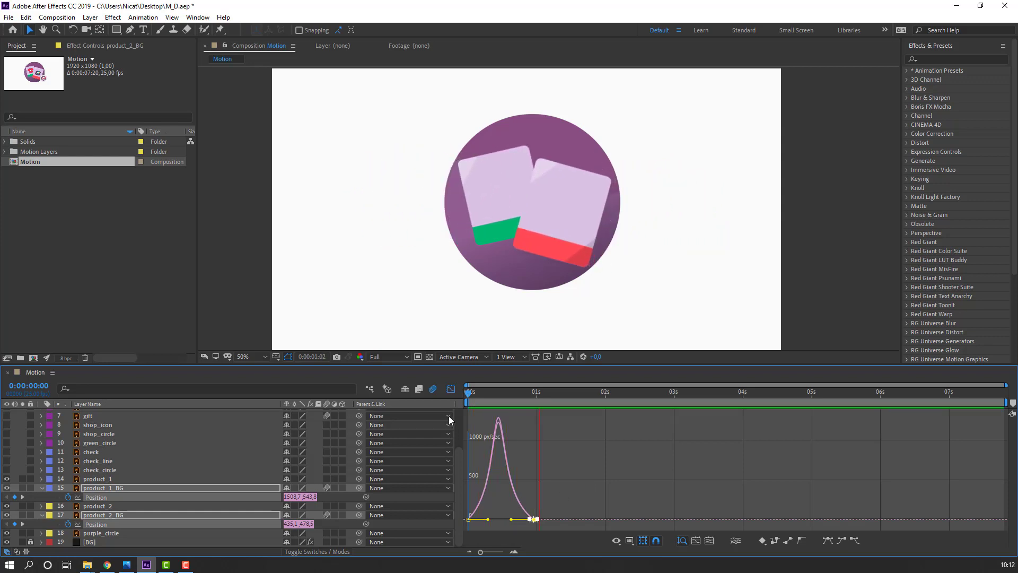
pyautogui.press('space')
pyautogui.click(451, 389)
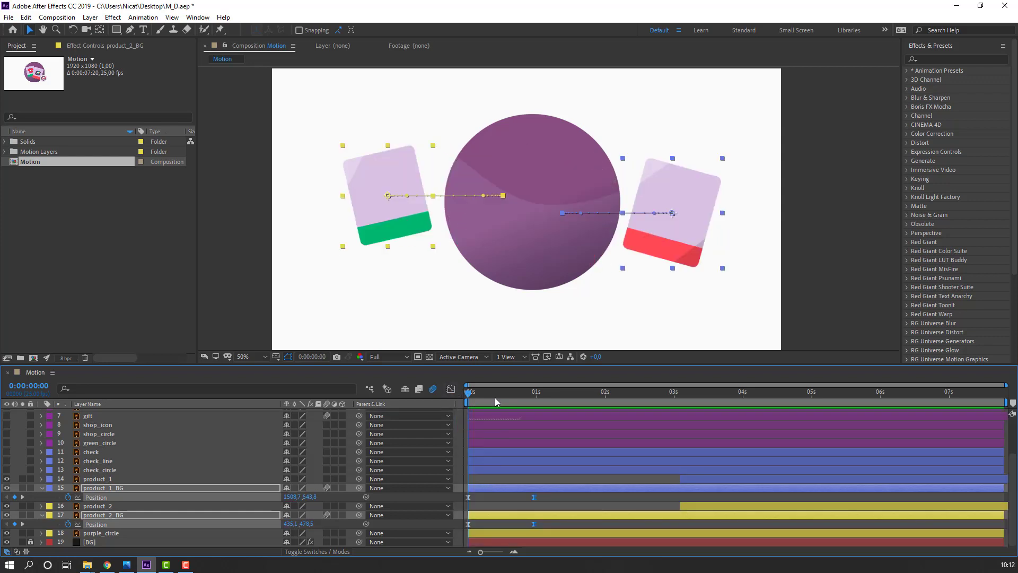
# Duplicate purple_circle, stack the copy directly above product_2_BG, and use it as that layer's Alpha Matte.
pyautogui.click(105, 534)
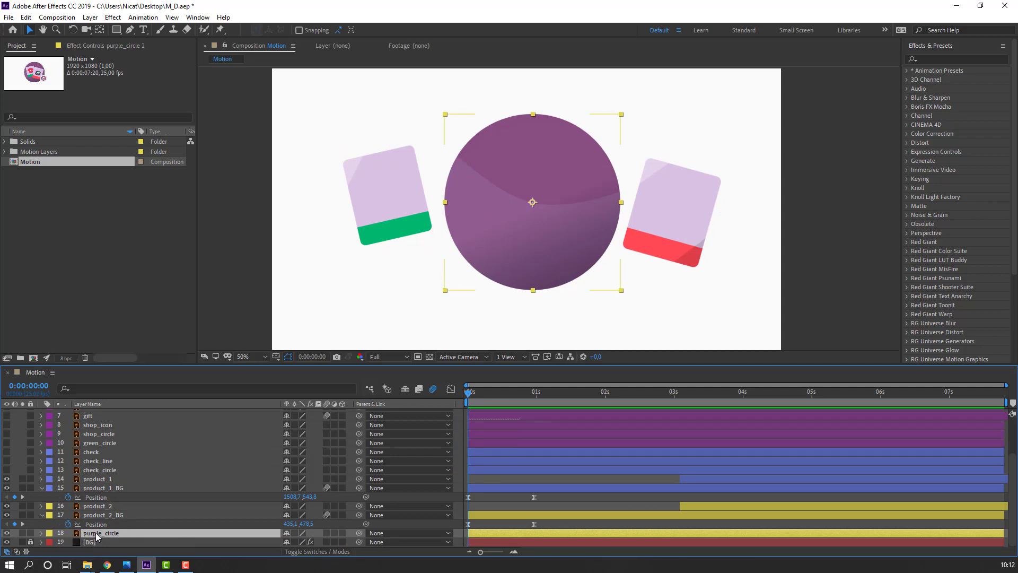
pyautogui.hotkey('ctrl', 'd')
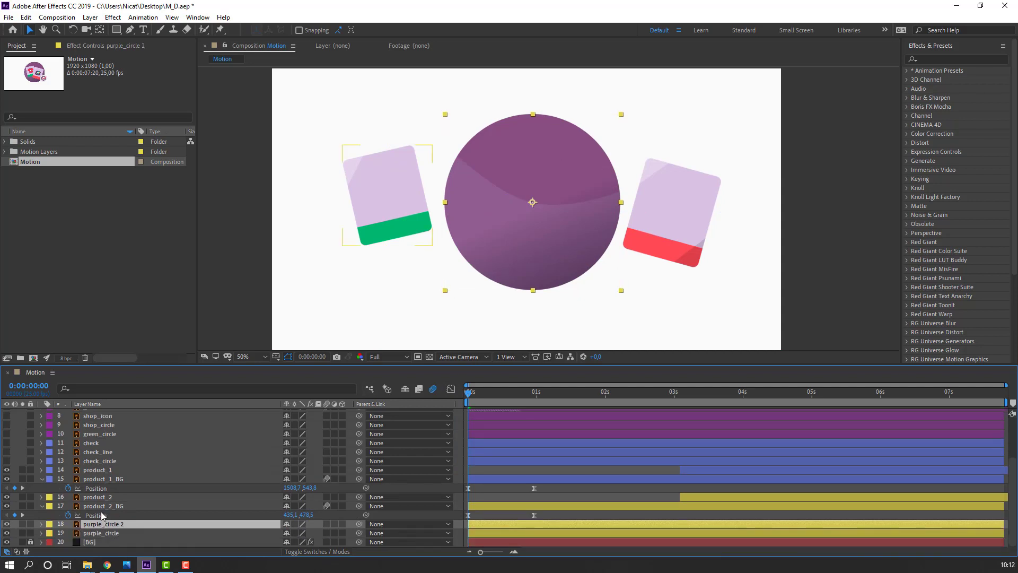
pyautogui.click(117, 506)
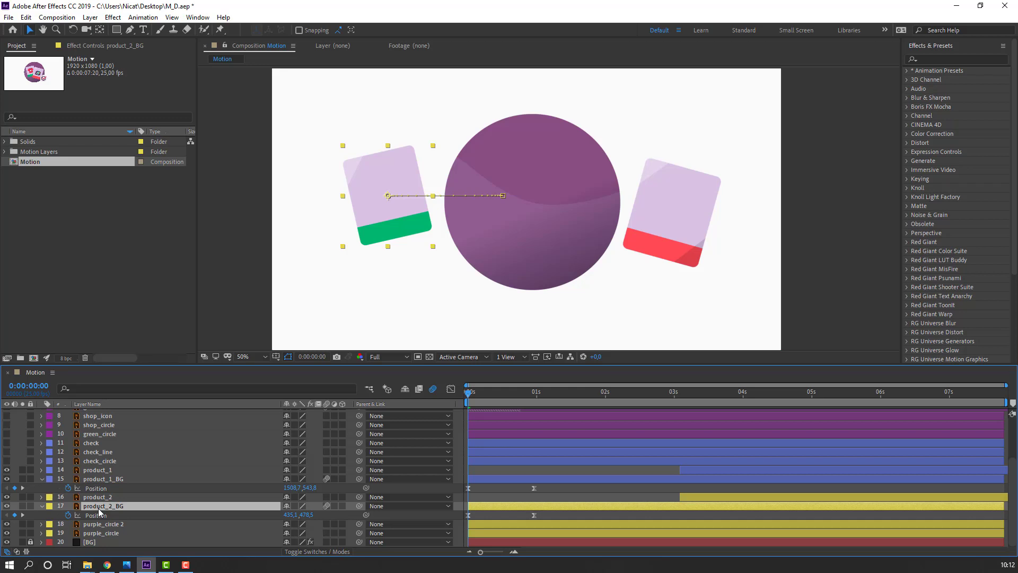
pyautogui.moveTo(97, 508); pyautogui.dragTo(106, 530)
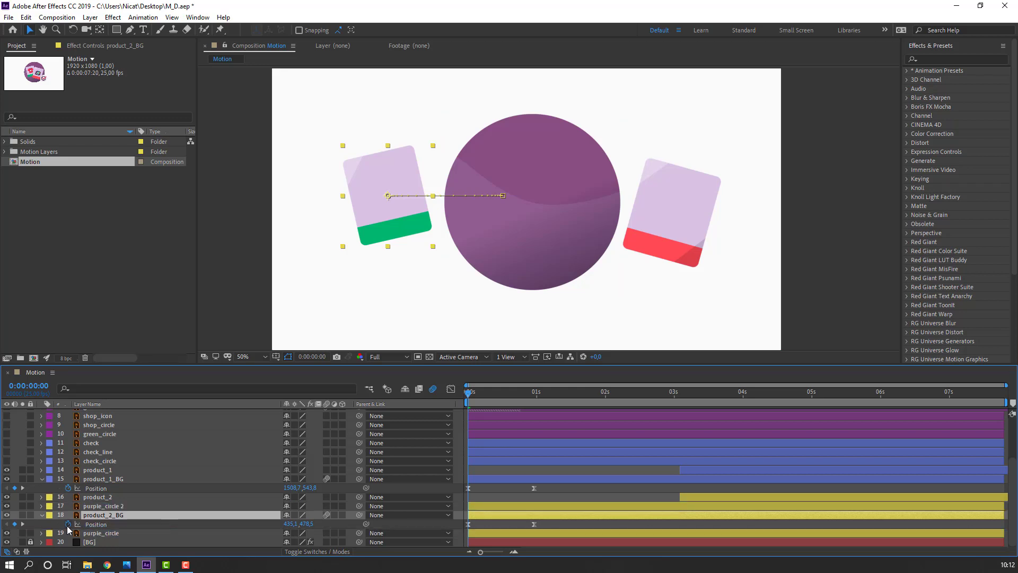
pyautogui.click(320, 552)
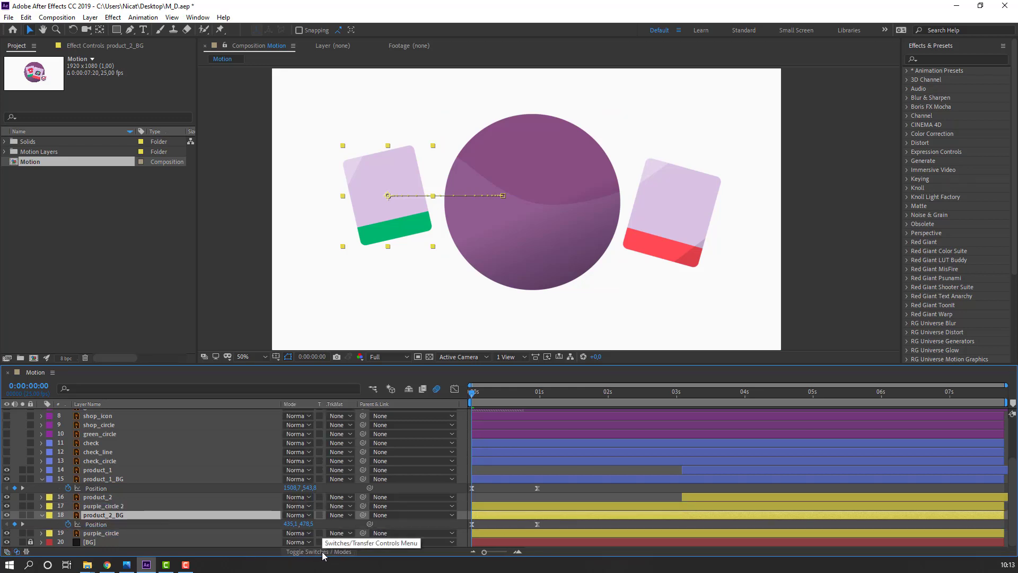
pyautogui.click(337, 515)
pyautogui.click(352, 471)
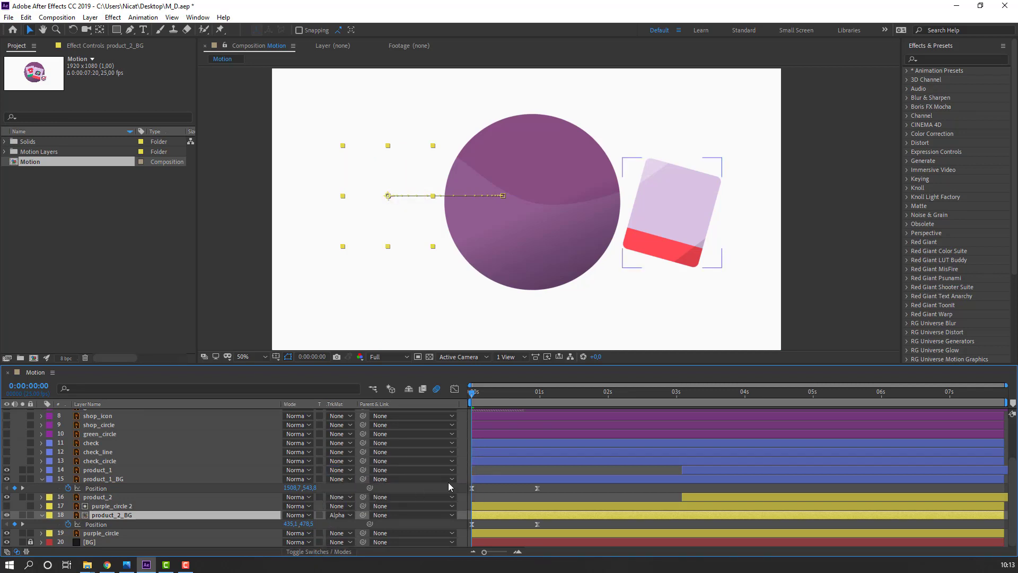
pyautogui.press('space')
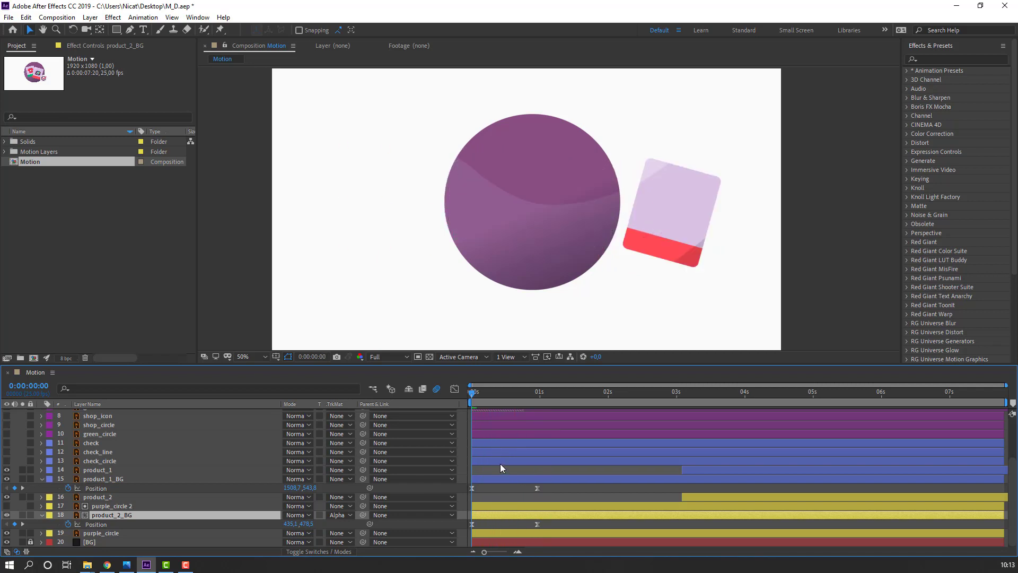
pyautogui.press('space')
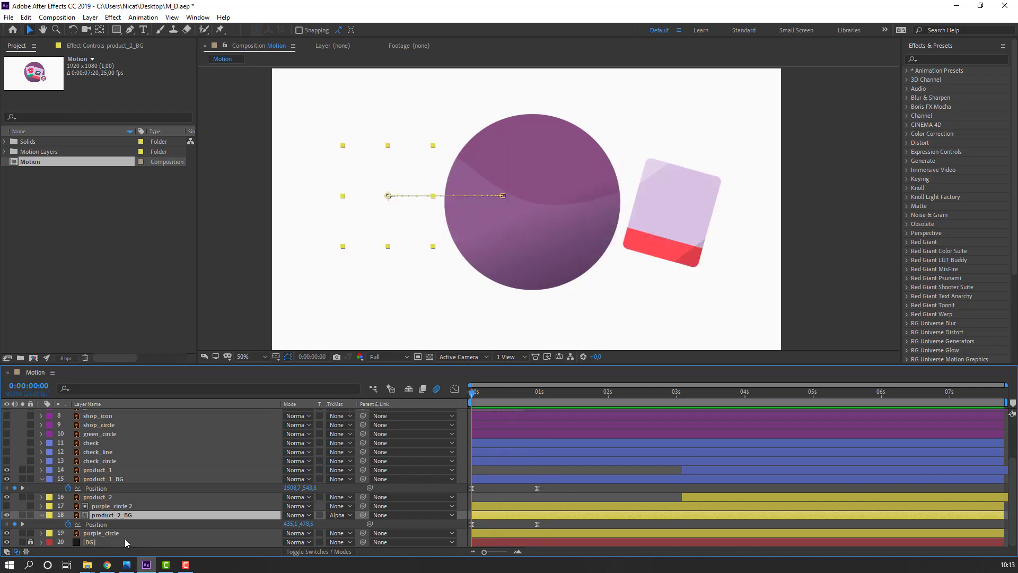
# Duplicate purple_circle again, stack the copy and product_1_BG above the first matte pair, and make the copy product_1_BG's Alpha Matte.
pyautogui.click(101, 533)
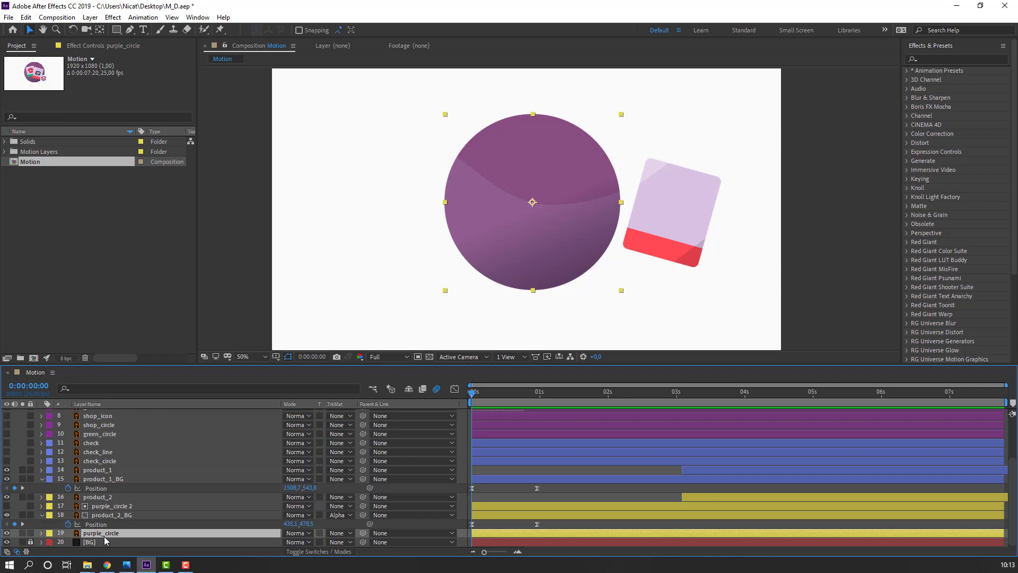
pyautogui.hotkey('ctrl', 'd')
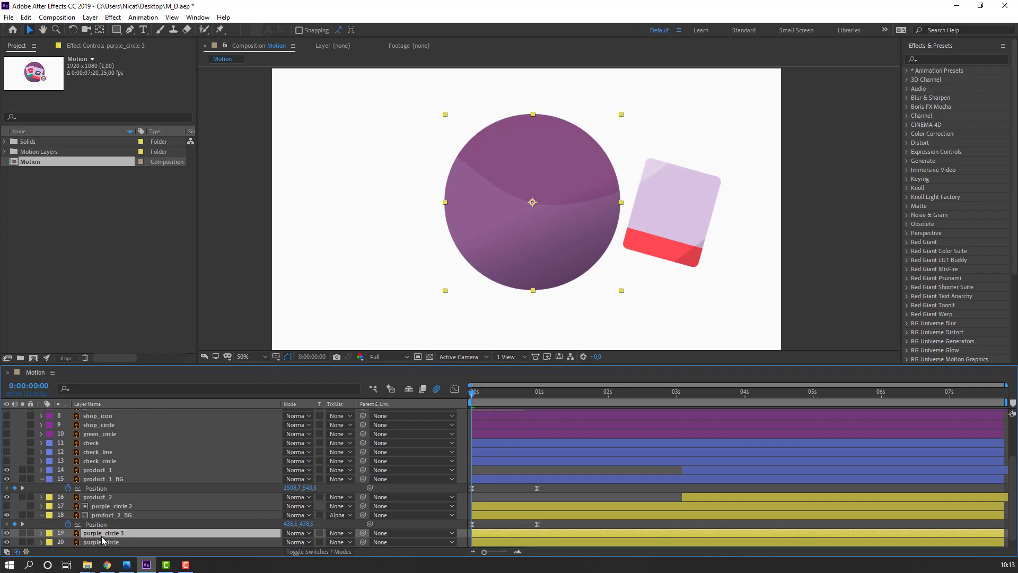
pyautogui.moveTo(105, 532); pyautogui.dragTo(117, 502)
pyautogui.click(98, 479)
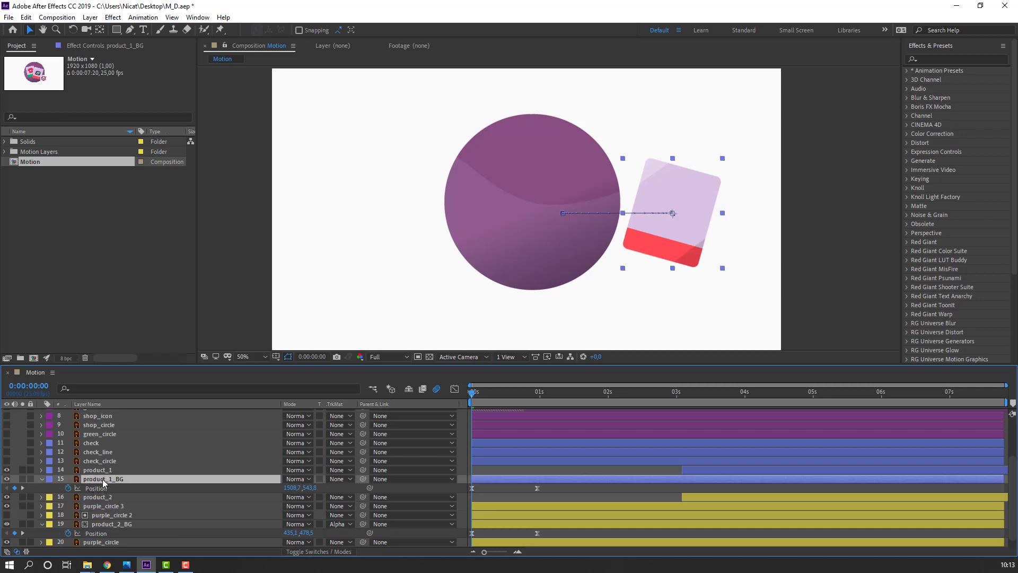
pyautogui.moveTo(119, 483); pyautogui.dragTo(128, 511)
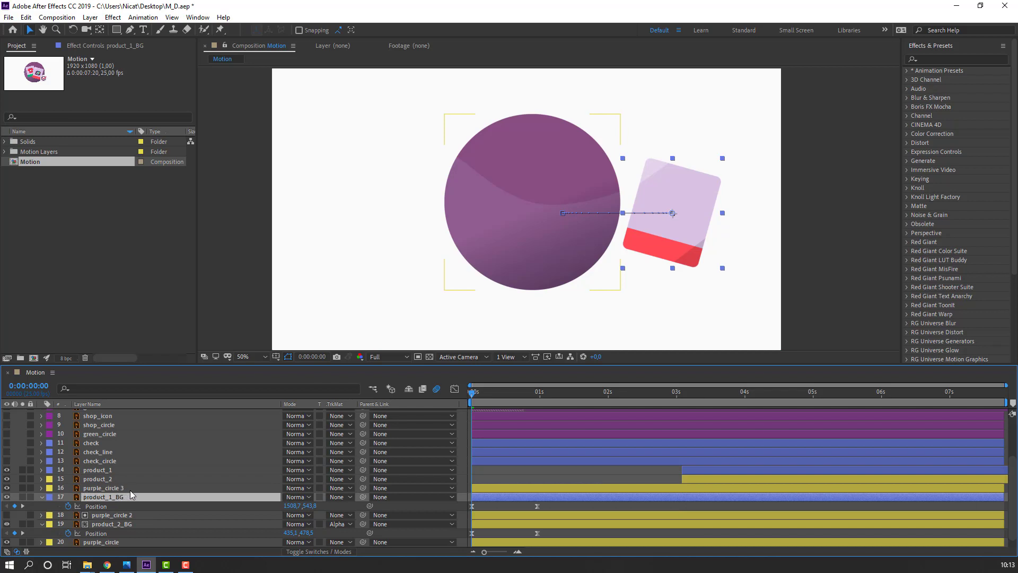
pyautogui.click(343, 497)
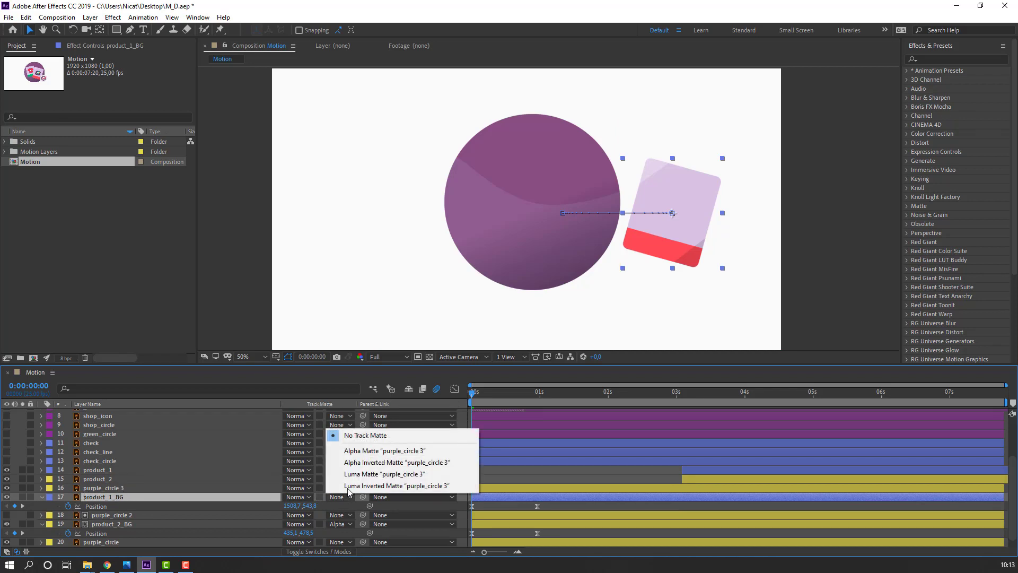
pyautogui.click(371, 449)
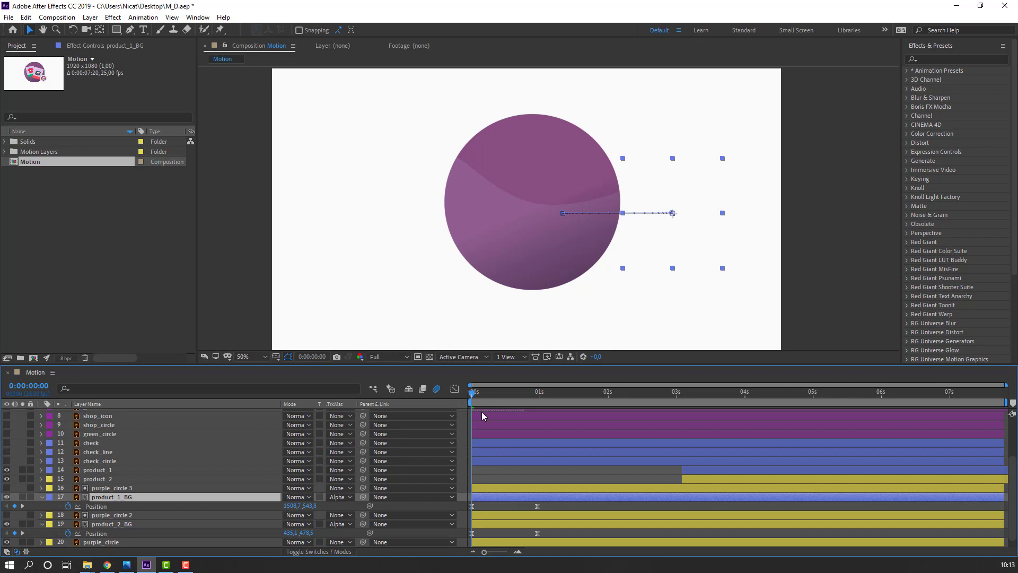
# Preview the matted product cards sliding into the purple circle.
pyautogui.press('space')
pyautogui.press('space')
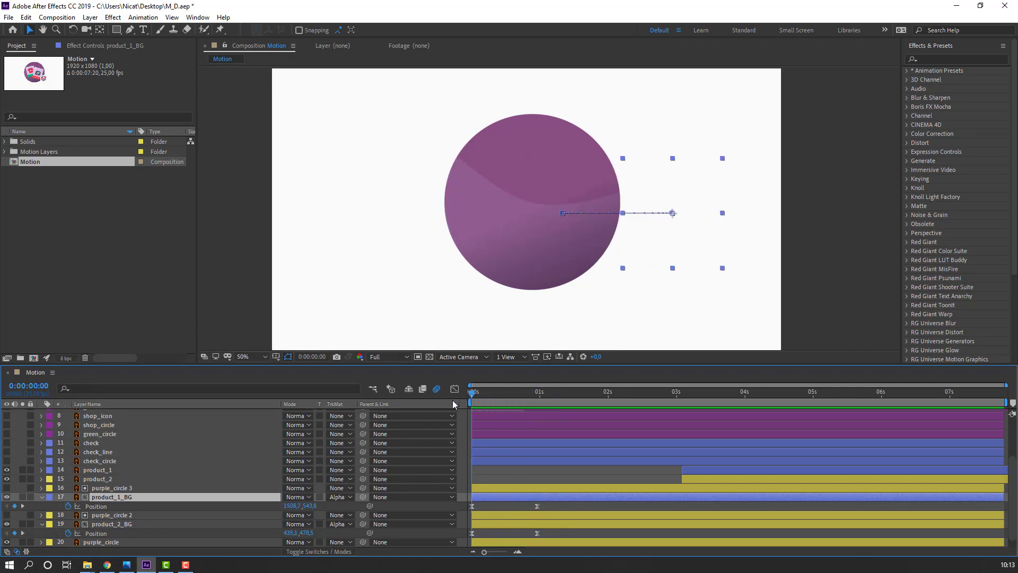
pyautogui.click(517, 399)
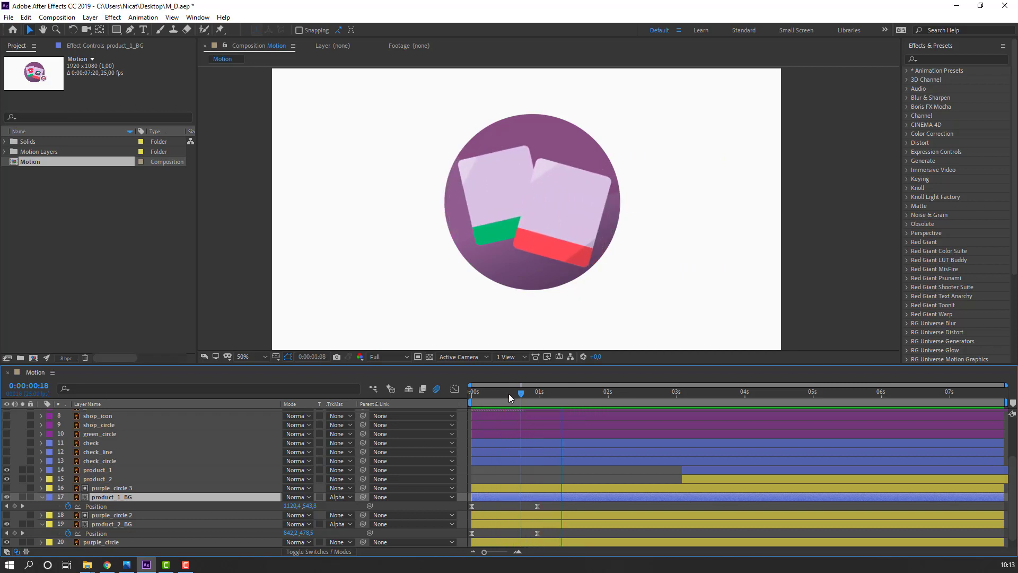
# Shift the product_1 and product_2 layers earlier so both start at about one second, just before their cards stop moving.
pyautogui.click(545, 394)
pyautogui.scroll(-1, 102, 524)
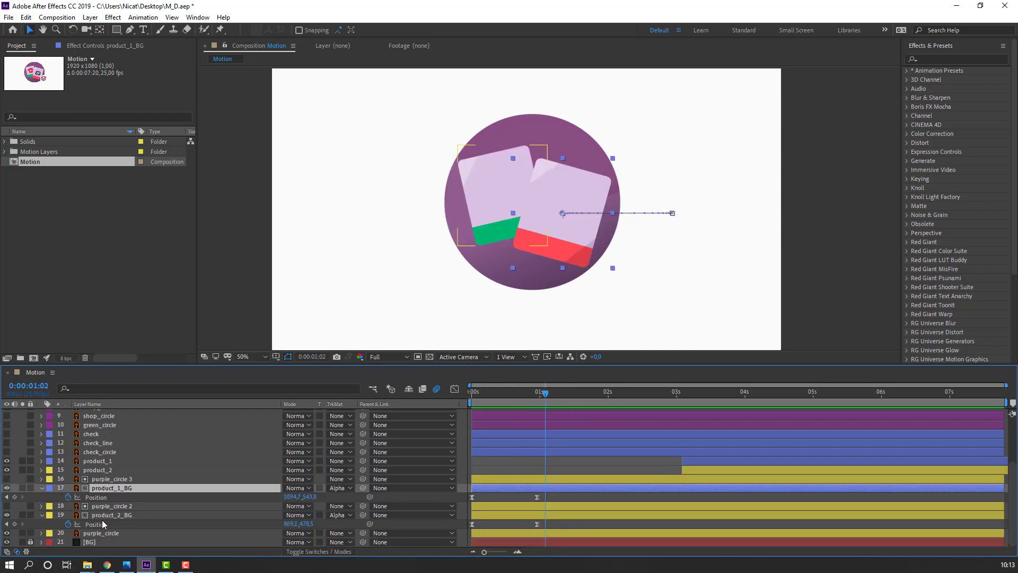
pyautogui.click(96, 471)
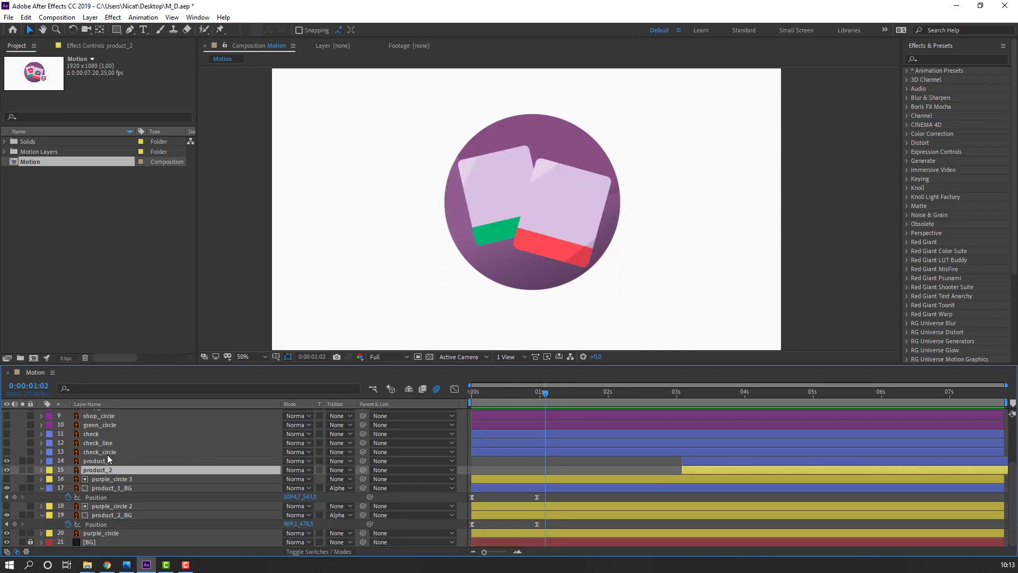
pyautogui.keyDown('ctrl'); pyautogui.click(102, 461); pyautogui.keyUp('ctrl')
pyautogui.moveTo(704, 463); pyautogui.dragTo(558, 472)
pyautogui.click(519, 467)
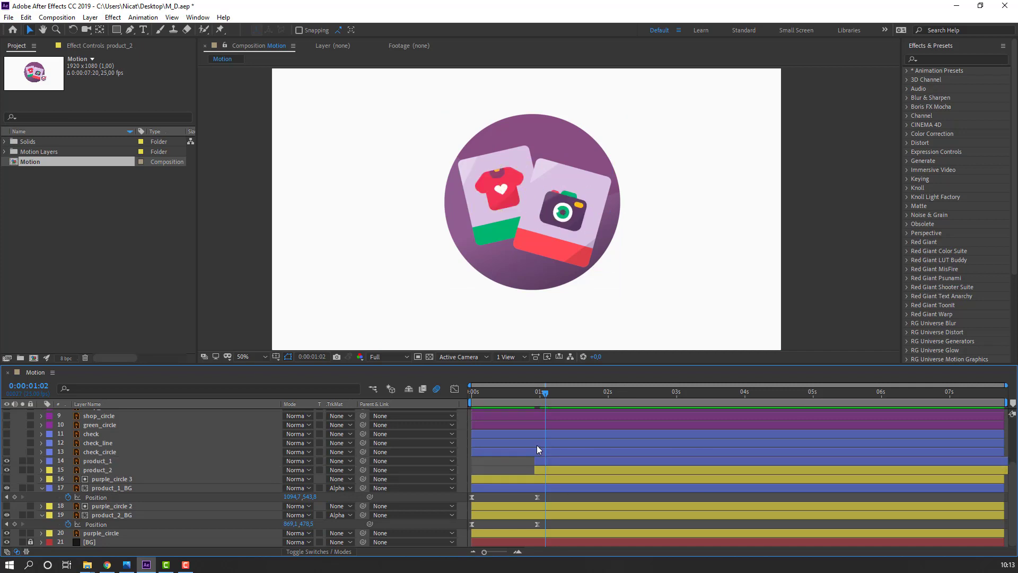
# Open Animation Composer and choose the Overshoot Scale From Anchor Point 2 preset among the 2D layer Scale transitions.
pyautogui.scroll(1, 514, 192)
pyautogui.click(197, 17)
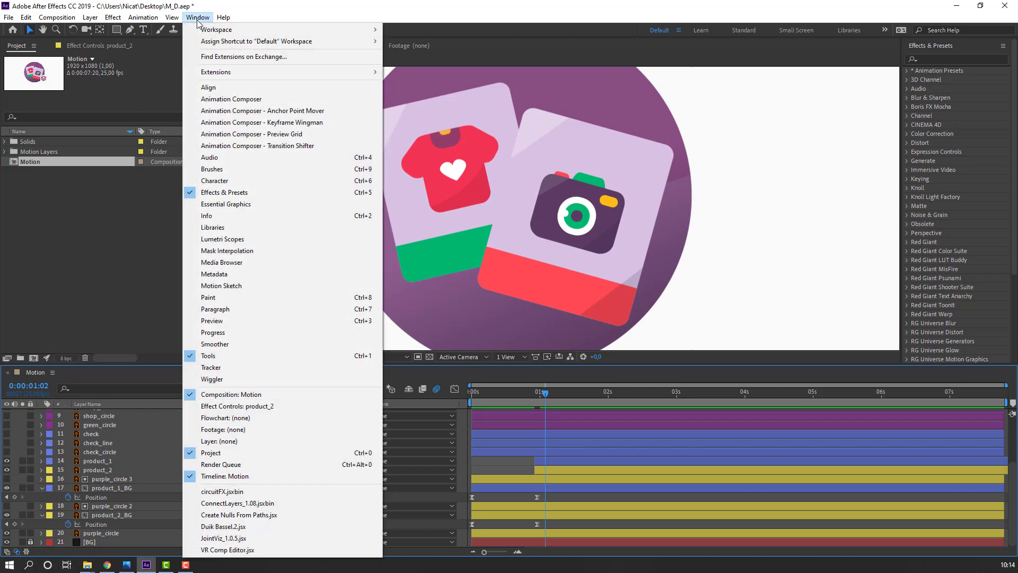
pyautogui.click(231, 99)
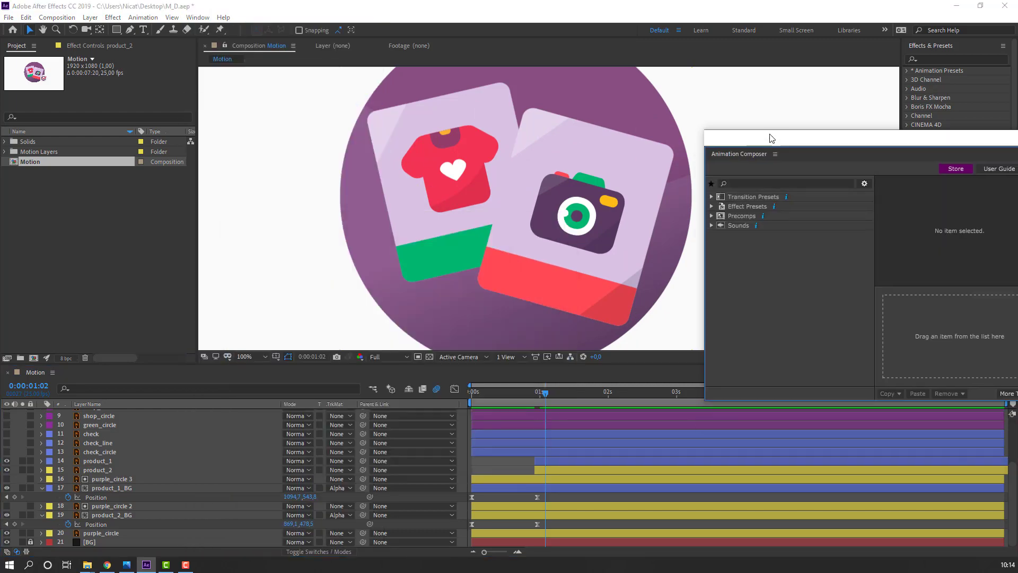
pyautogui.click(623, 171)
pyautogui.click(633, 182)
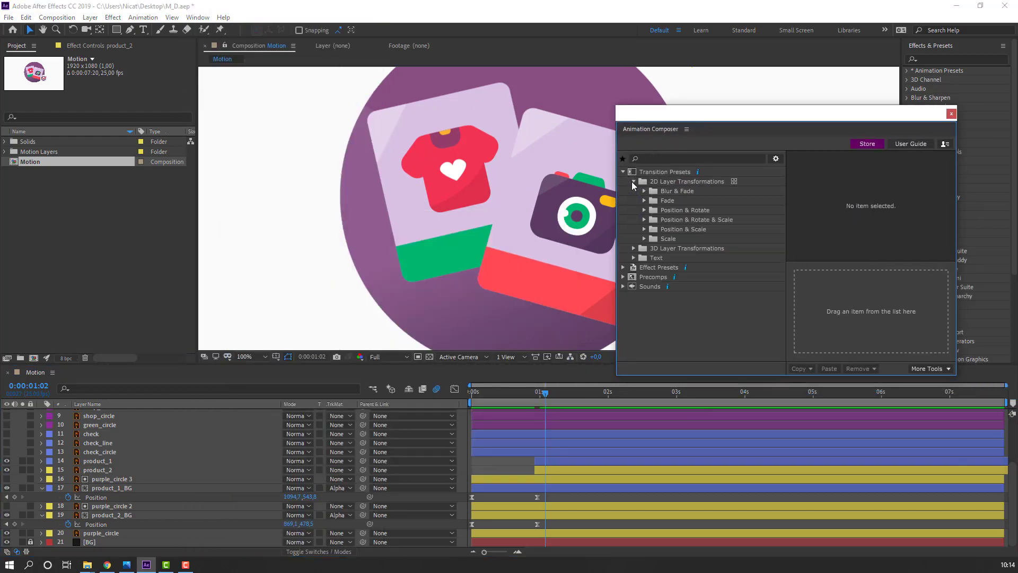
pyautogui.click(644, 239)
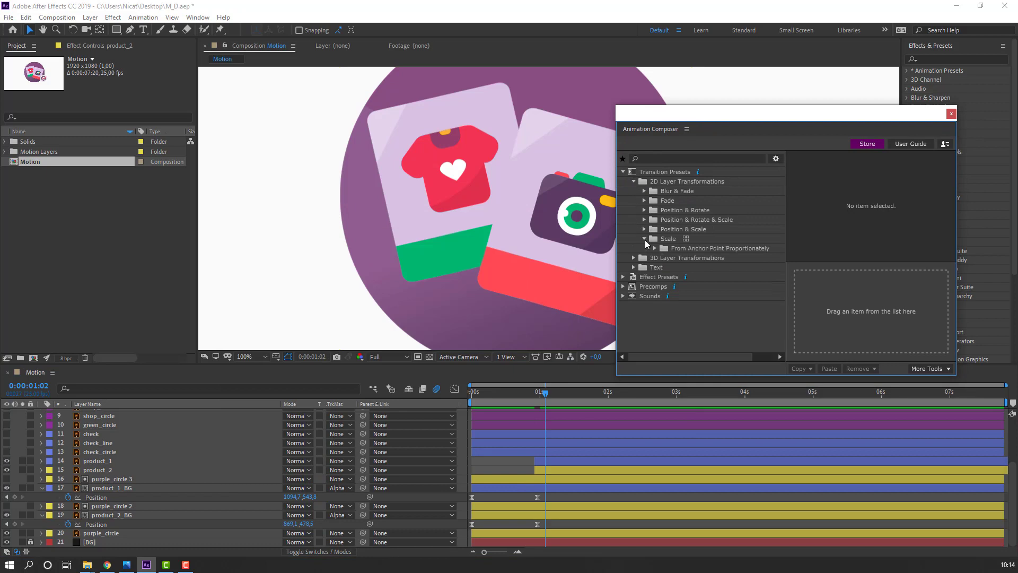
pyautogui.click(654, 248)
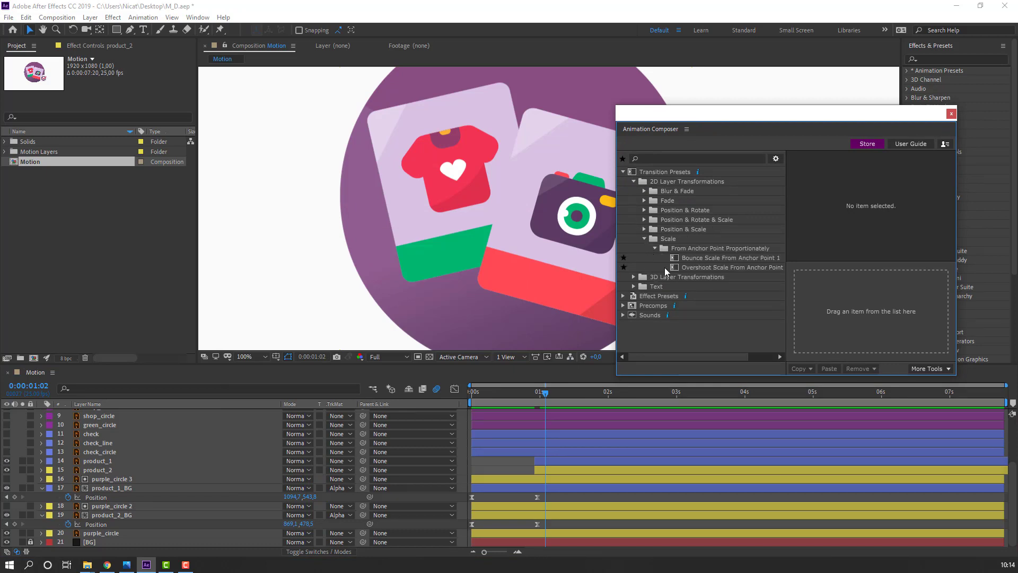
pyautogui.click(695, 268)
# Apply Overshoot Scale From Anchor Point 2 to product_1 and product_2, animating both in and out.
pyautogui.click(104, 469)
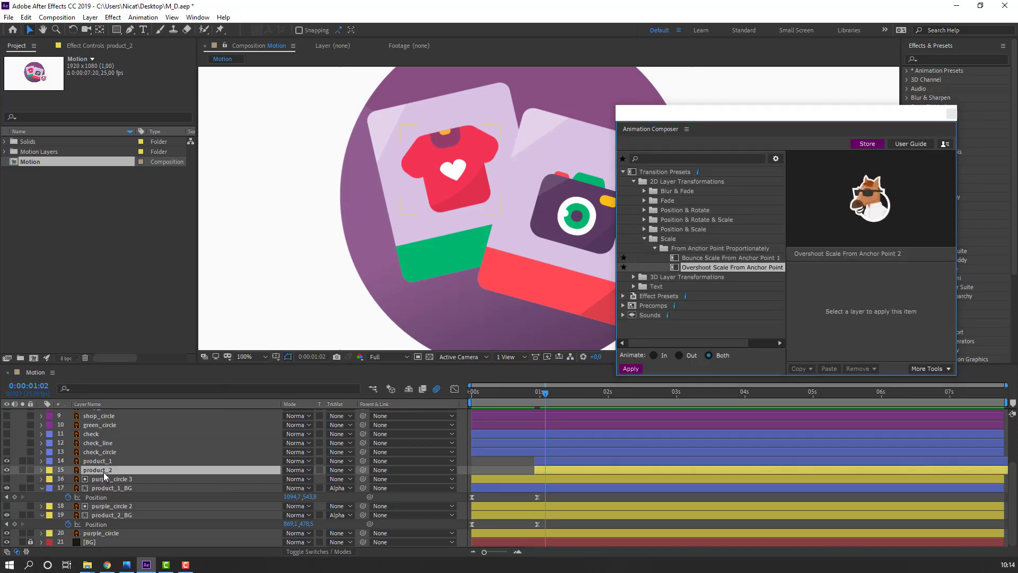
pyautogui.keyDown('shift'); pyautogui.click(107, 462); pyautogui.keyUp('shift')
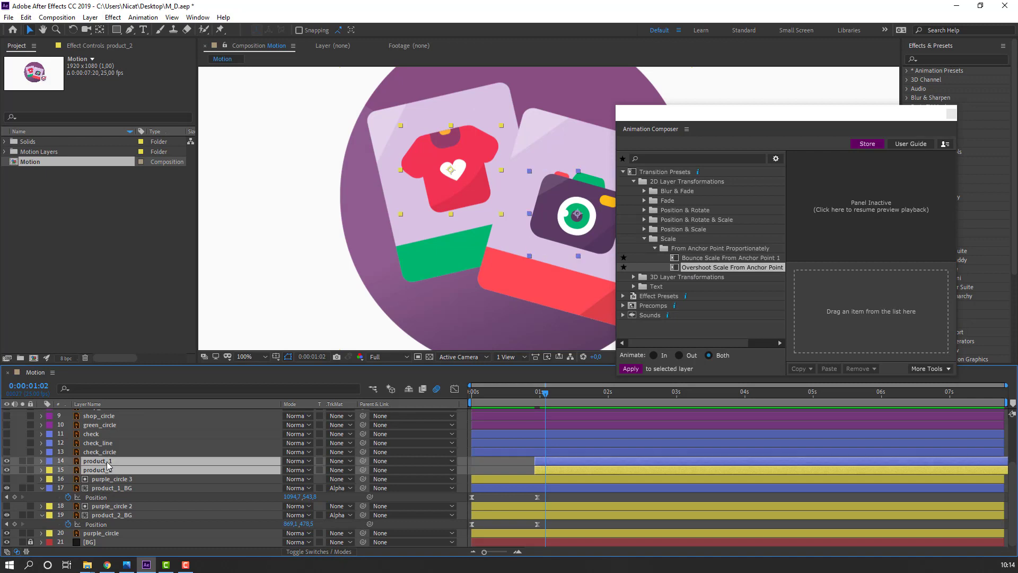
pyautogui.doubleClick(706, 268)
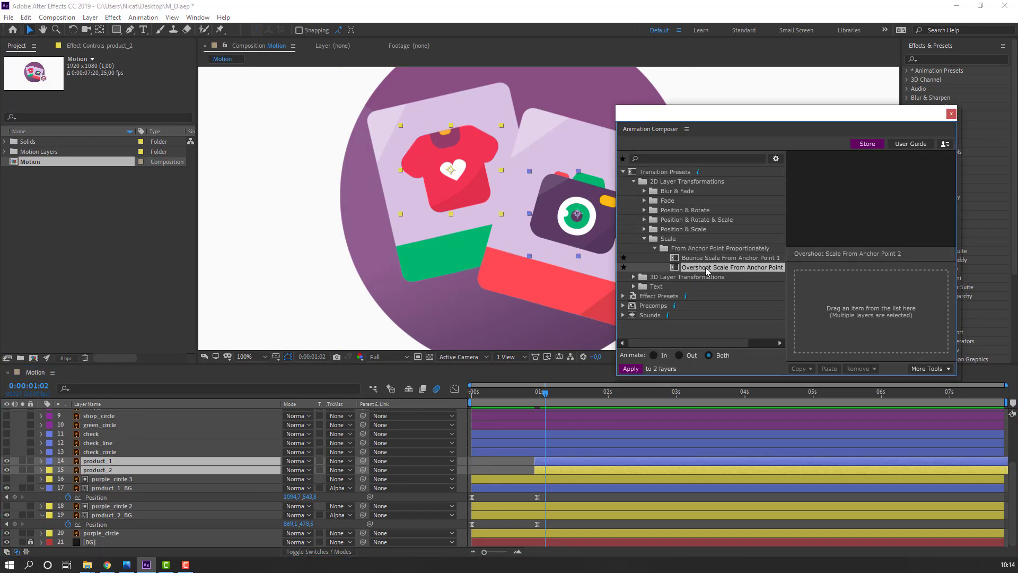
pyautogui.click(523, 472)
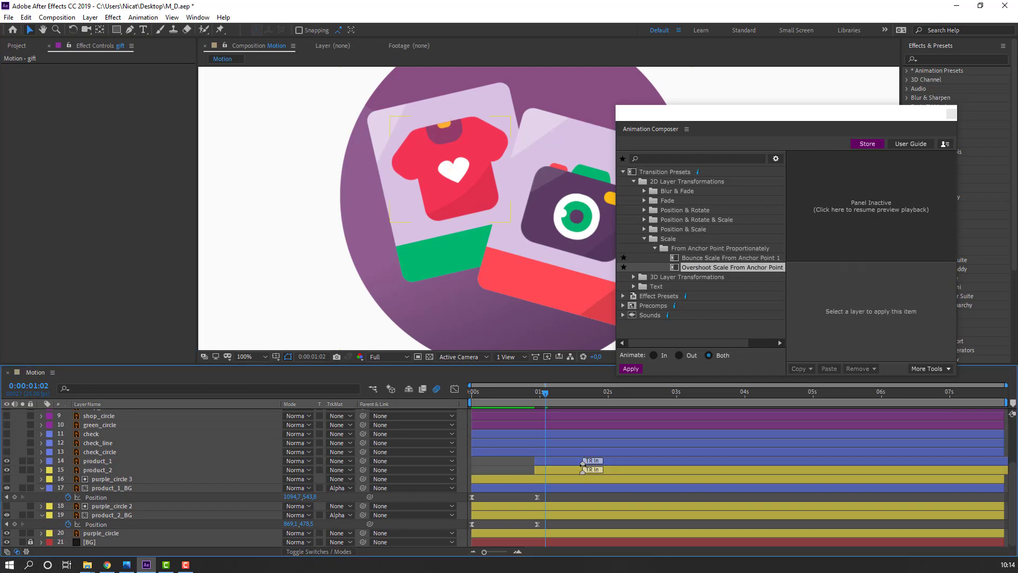
# Lengthen the in-transition of product_1 and product_2 by moving their TR In markers to about two seconds, and preview it.
pyautogui.moveTo(595, 461)
pyautogui.mouseDown()
pyautogui.moveTo(611, 461)
pyautogui.moveTo(597, 470)
pyautogui.moveTo(610, 471)
pyautogui.mouseUp()
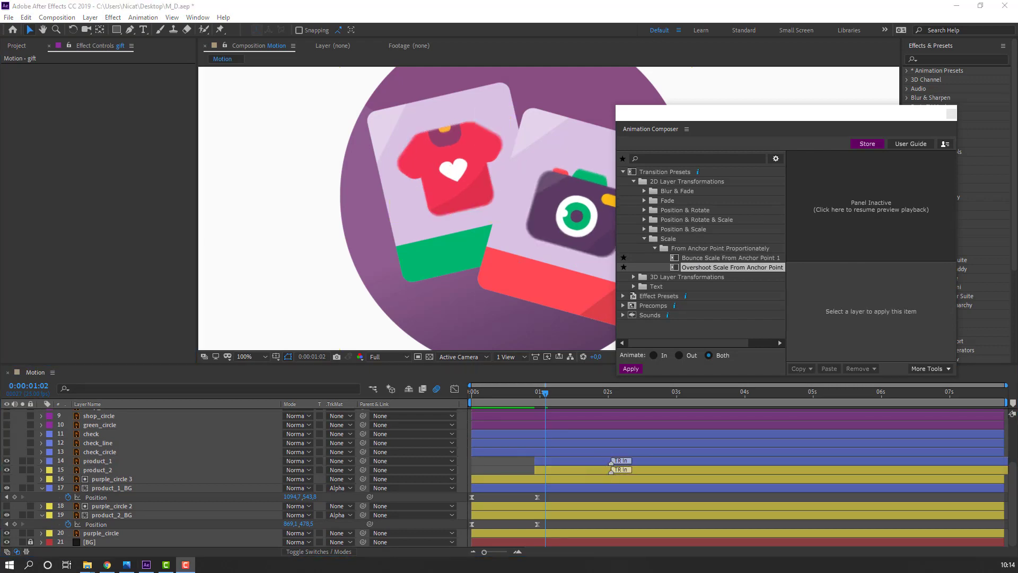
pyautogui.scroll(-2, 562, 265)
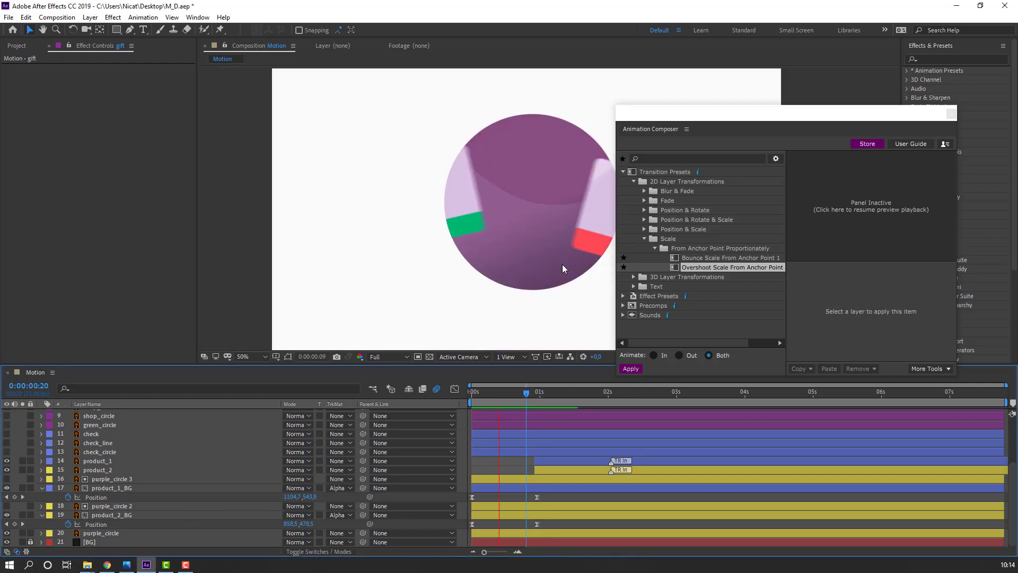
pyautogui.press('space')
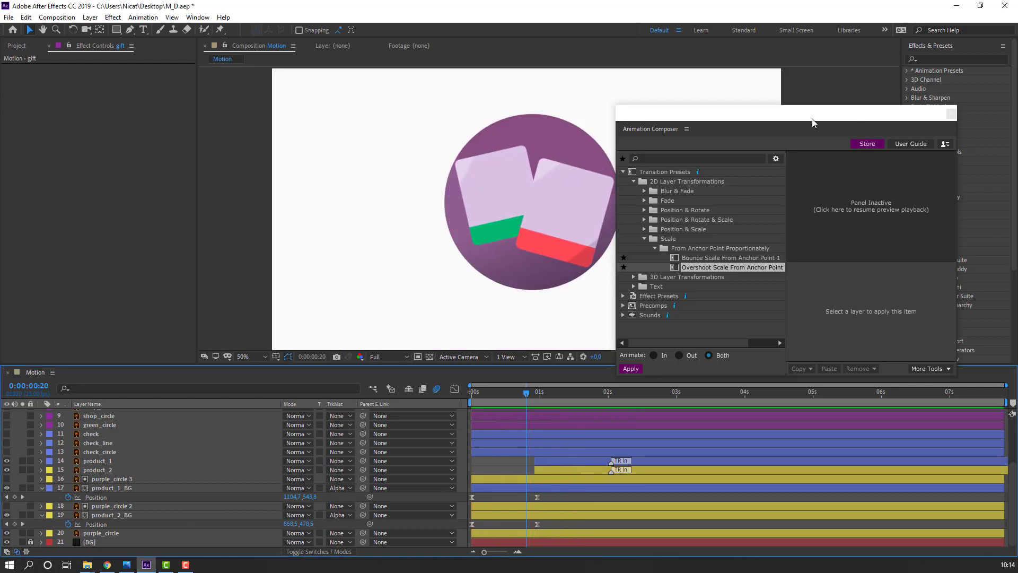
# Offset product_2 about 5 frames earlier than product_1 to stagger the two product icons, and preview the entrance.
pyautogui.moveTo(665, 118); pyautogui.dragTo(958, 171)
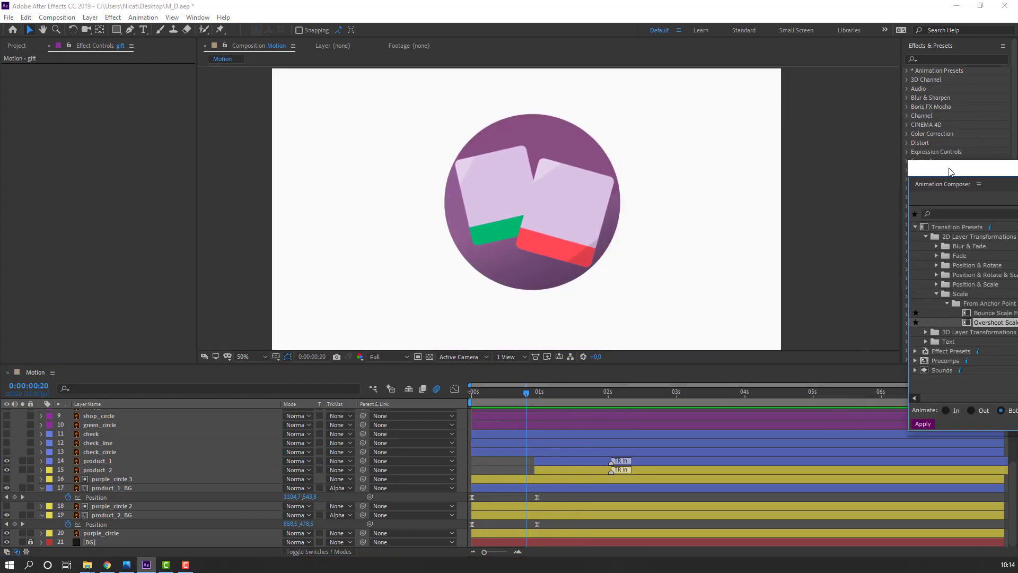
pyautogui.scroll(2, 584, 246)
pyautogui.click(546, 470)
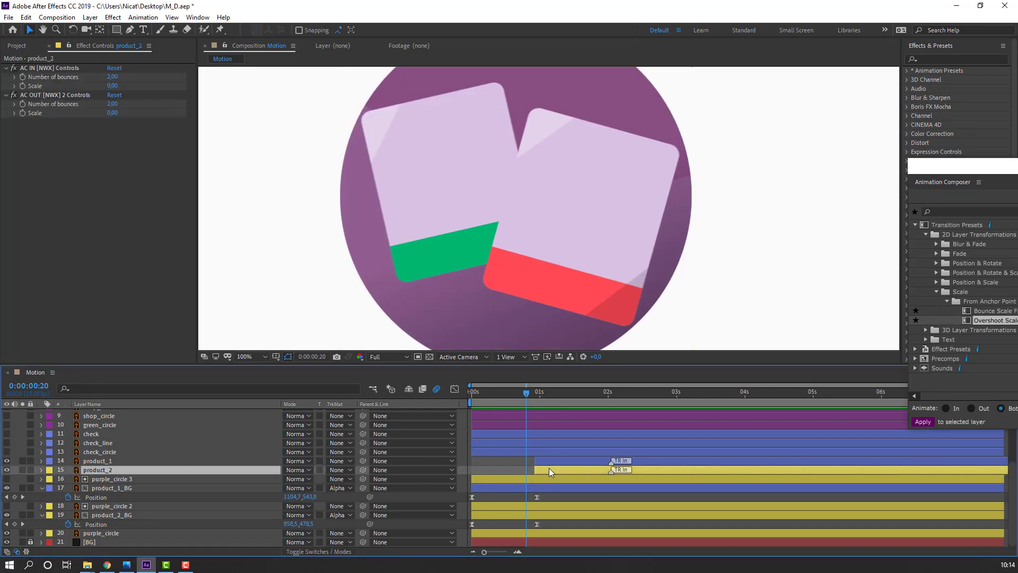
pyautogui.moveTo(548, 470); pyautogui.dragTo(534, 469)
pyautogui.press('space')
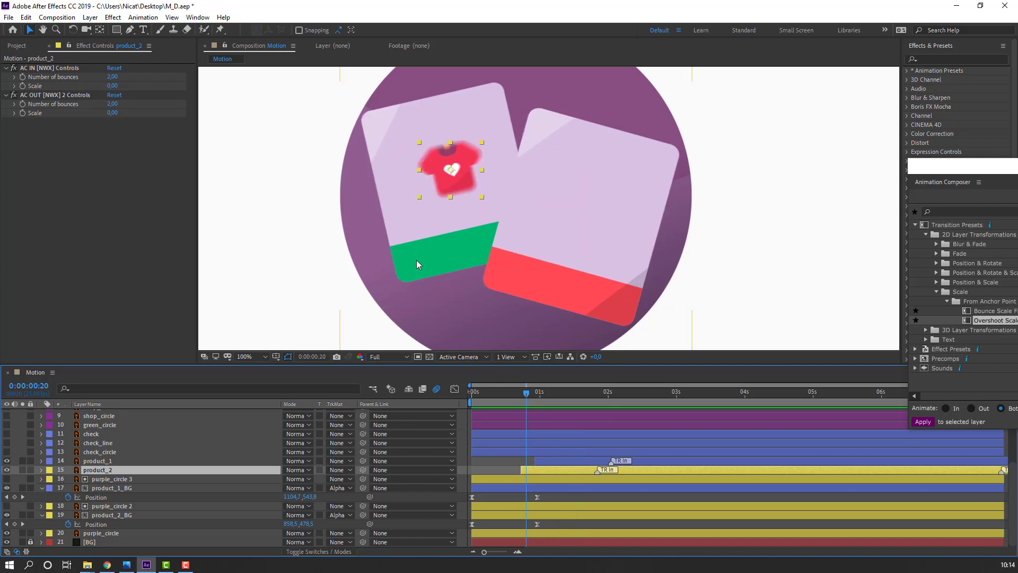
pyautogui.scroll(-4, 394, 269)
pyautogui.scroll(2, 443, 270)
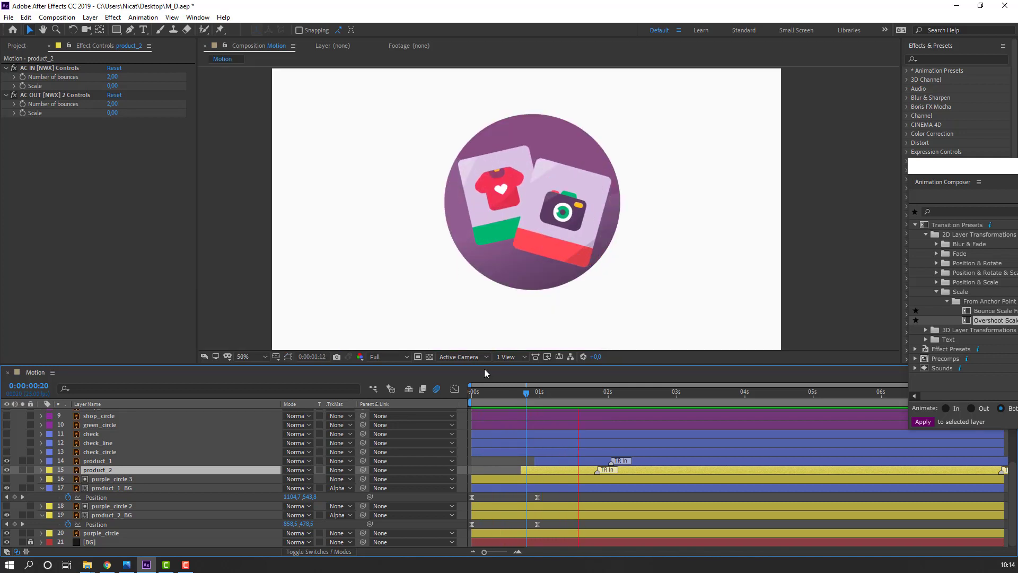
pyautogui.press('space')
# Refine the speed graph of the product_1_BG and product_2_BG Position keyframes to an earlier peak with a softer stop, and preview it.
pyautogui.moveTo(552, 493); pyautogui.dragTo(483, 517)
pyautogui.click(455, 390)
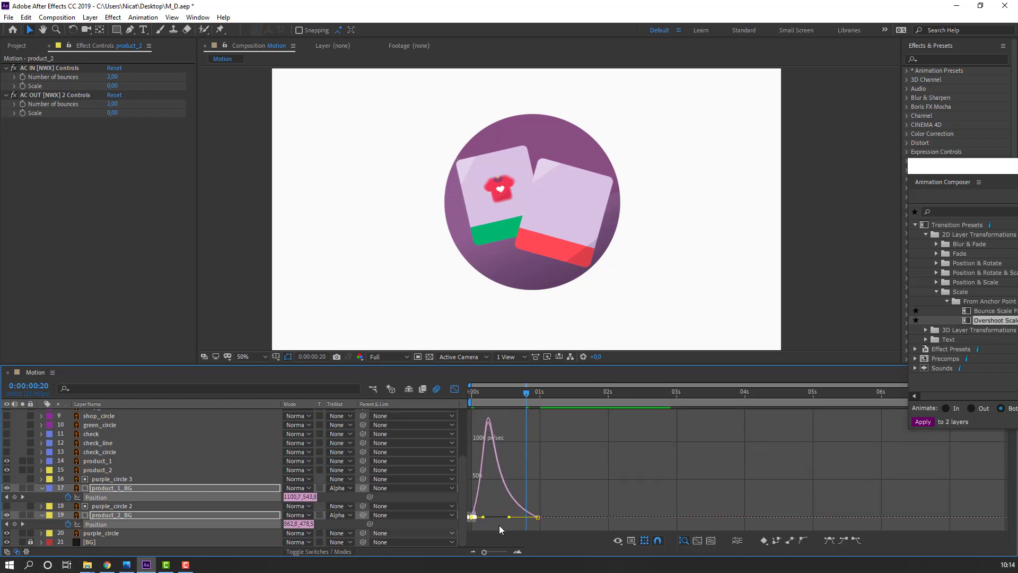
pyautogui.press('space')
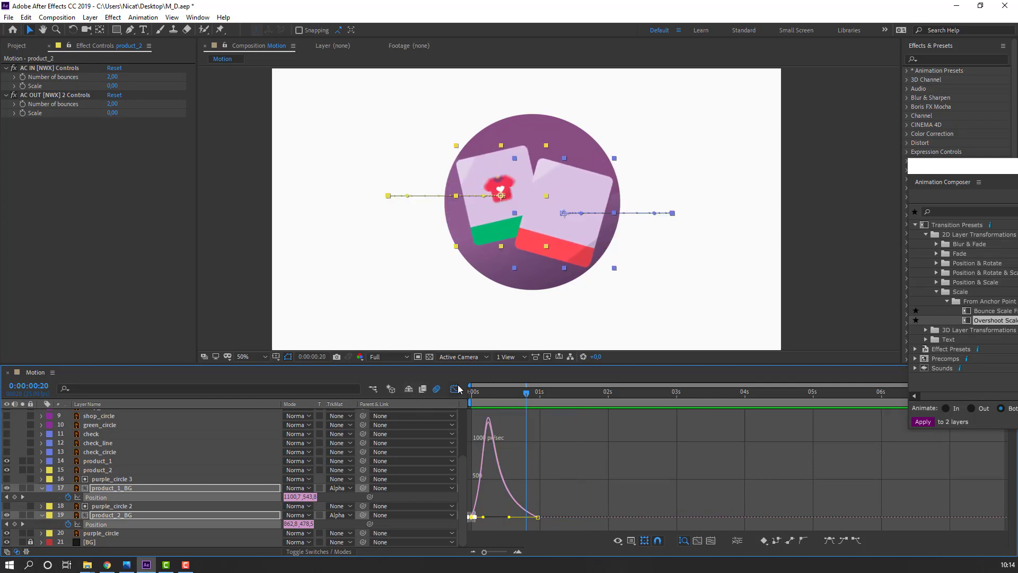
pyautogui.hotkey('shift', 'F3')
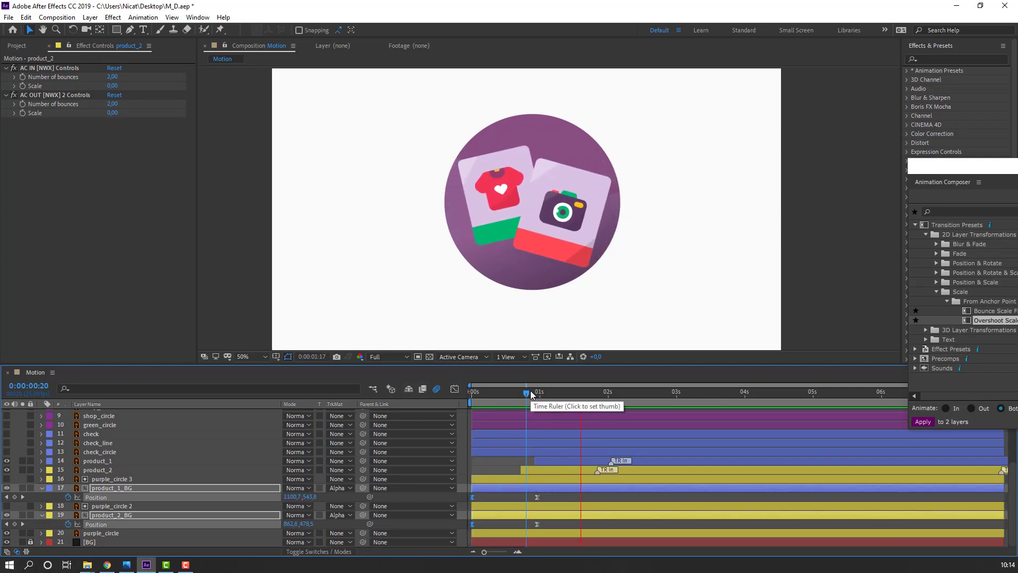
pyautogui.click(532, 398)
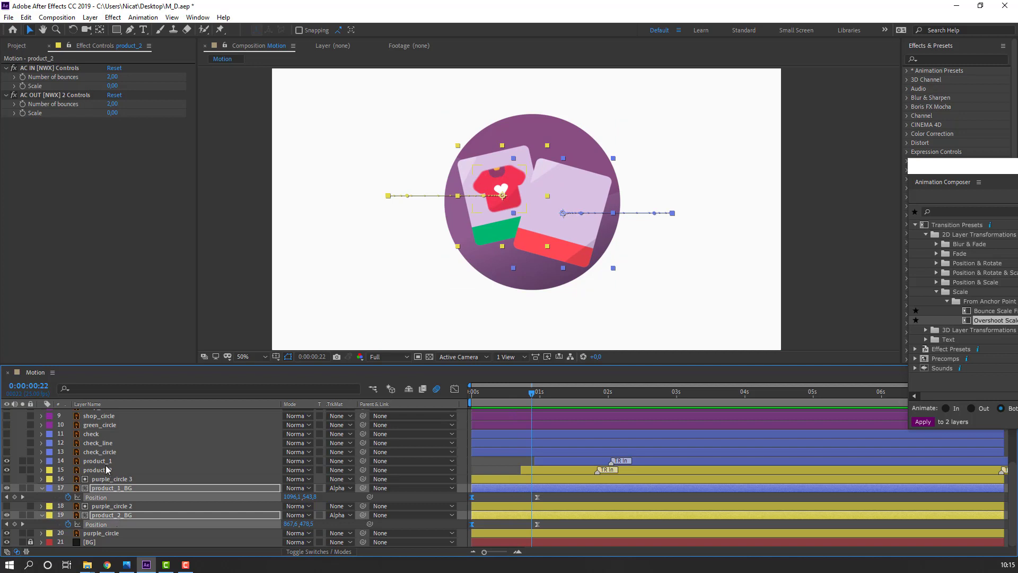
# Make the check, check_line and check_circle layers visible.
pyautogui.scroll(1, 114, 480)
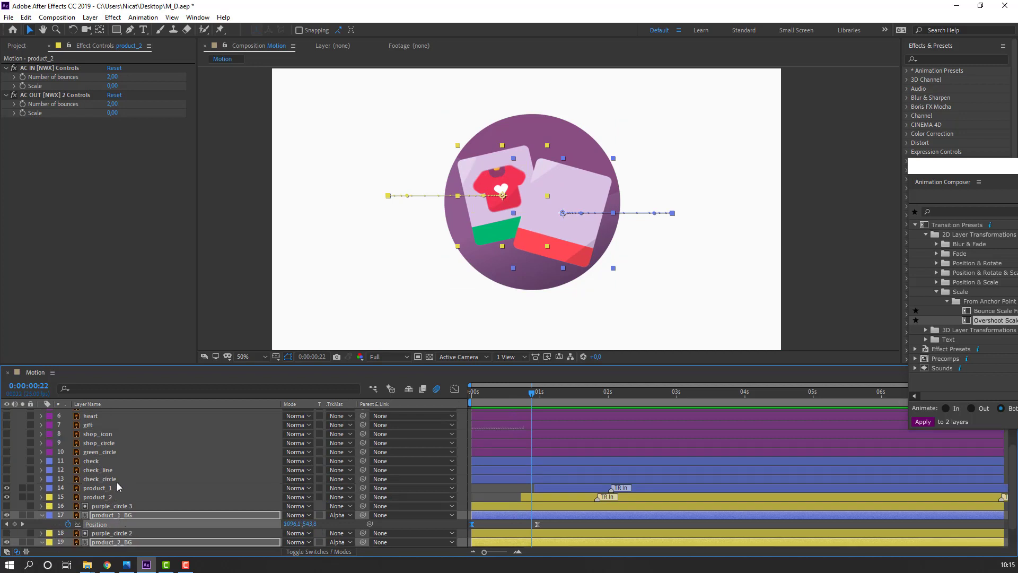
pyautogui.click(101, 480)
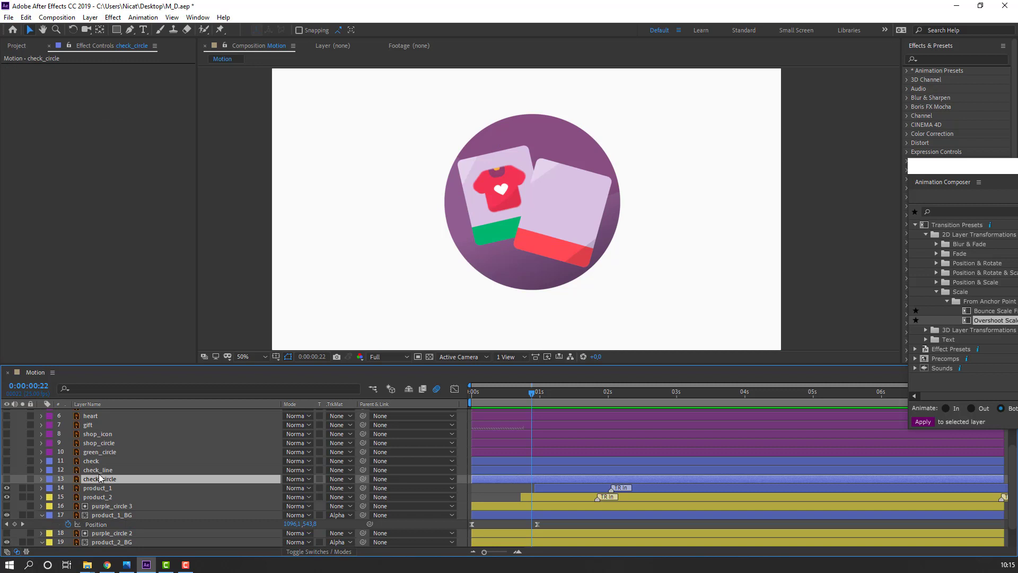
pyautogui.keyDown('ctrl'); pyautogui.click(95, 469); pyautogui.keyUp('ctrl')
pyautogui.keyDown('ctrl'); pyautogui.click(93, 461); pyautogui.keyUp('ctrl')
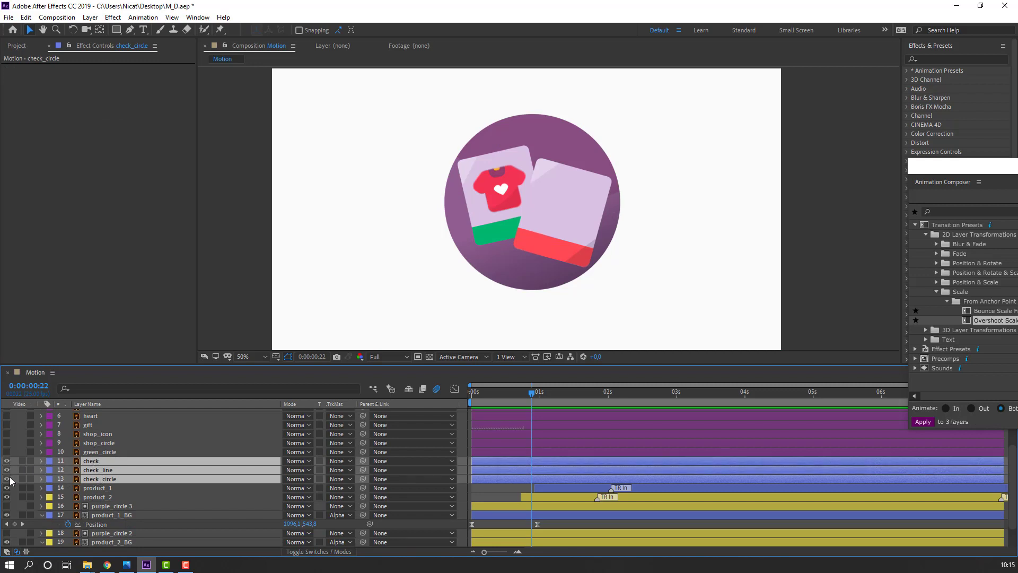
pyautogui.click(7, 478)
# Pre-compose check, check_line and check_circle into a new composition named check, moving all attributes into it.
pyautogui.rightClick(88, 488)
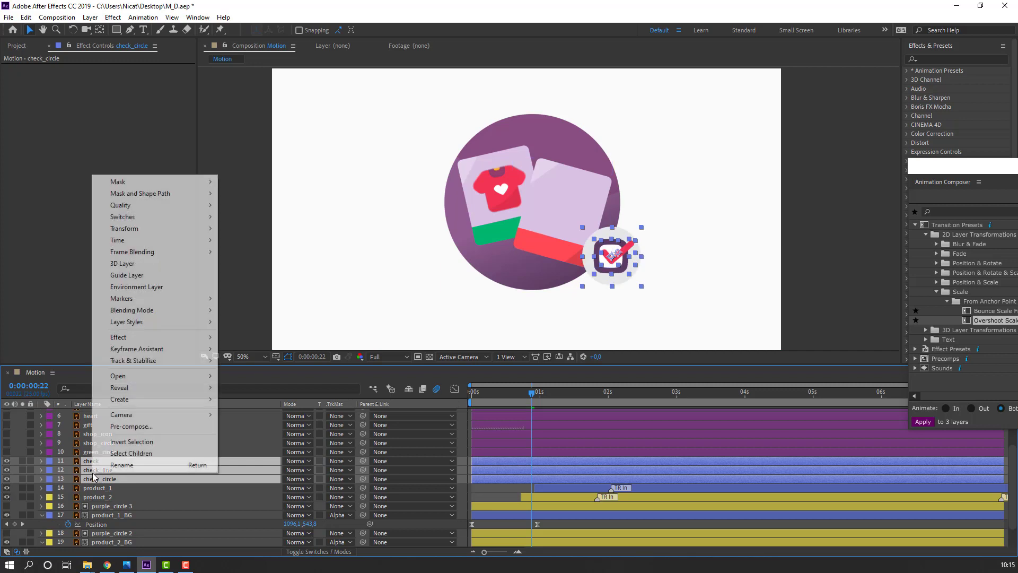
pyautogui.click(140, 432)
pyautogui.write('check')
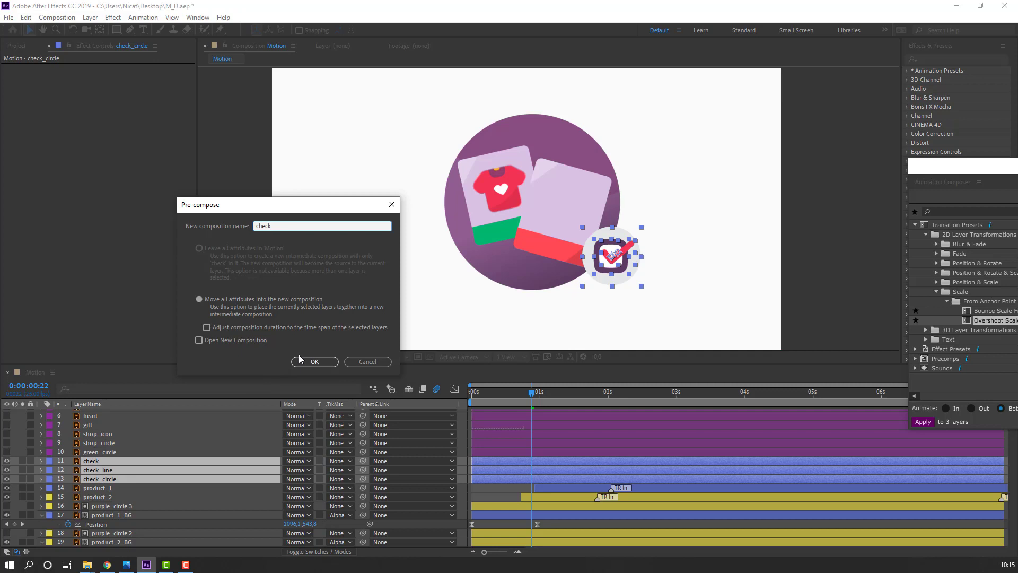
pyautogui.click(300, 360)
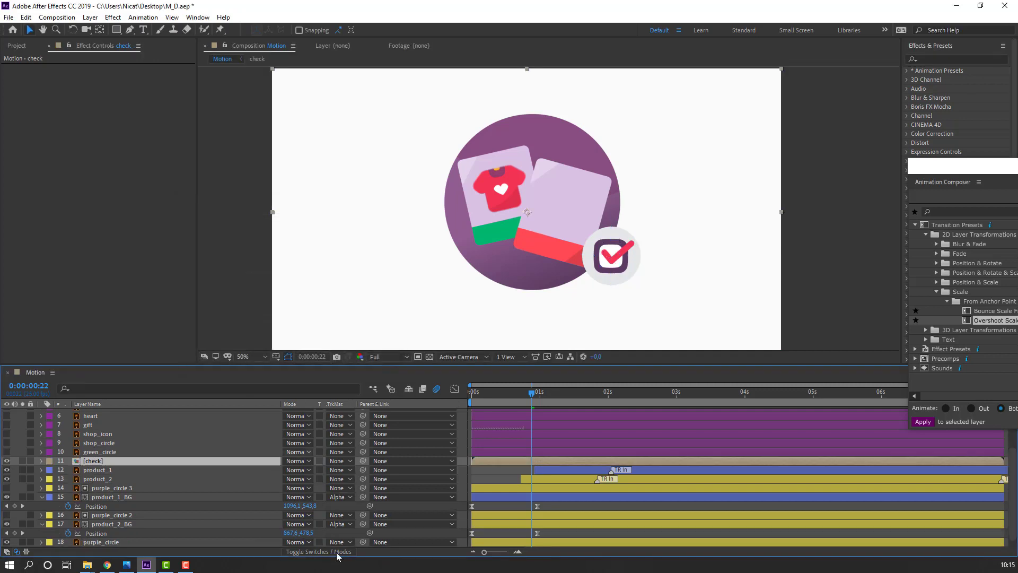
# Open the check composition and apply the Overshoot Scale From Anchor Point preset to check_circle for both in and out transitions.
pyautogui.doubleClick(93, 461)
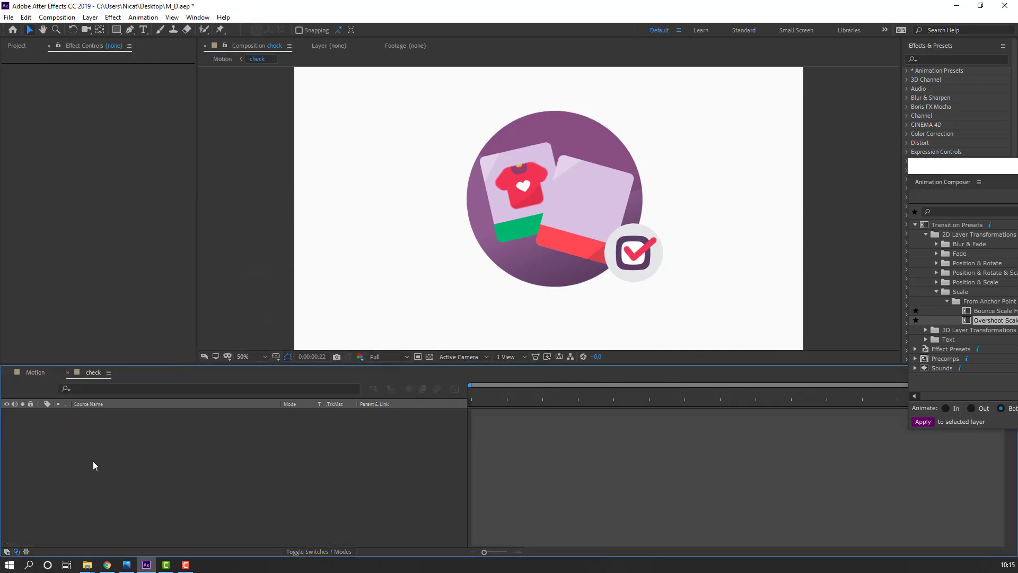
pyautogui.scroll(4, 406, 199)
pyautogui.moveTo(275, 158); pyautogui.dragTo(460, 232)
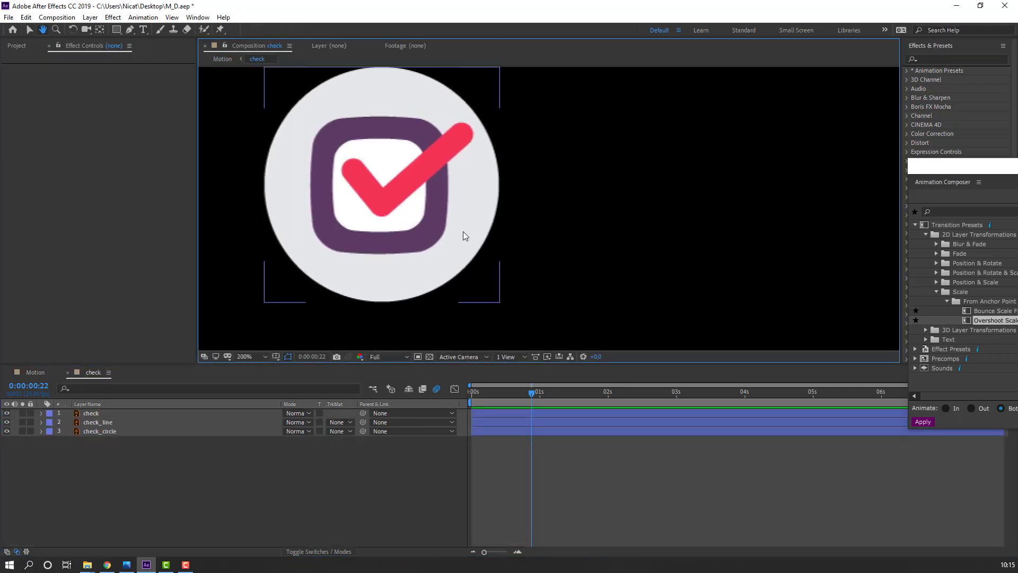
pyautogui.moveTo(379, 250); pyautogui.dragTo(444, 241)
pyautogui.click(99, 431)
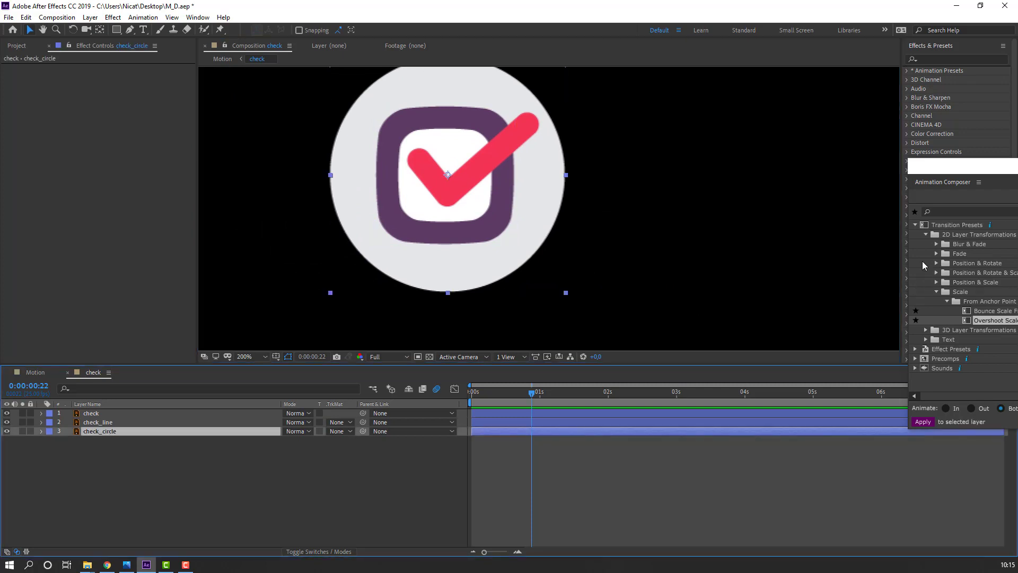
pyautogui.moveTo(942, 173); pyautogui.dragTo(560, 193)
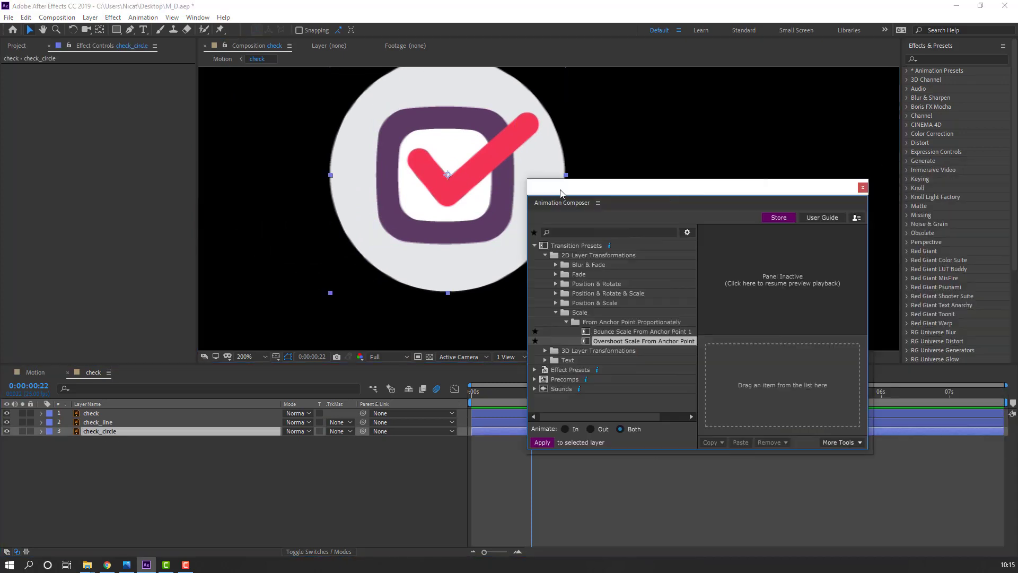
pyautogui.doubleClick(625, 341)
pyautogui.moveTo(673, 188); pyautogui.dragTo(770, 255)
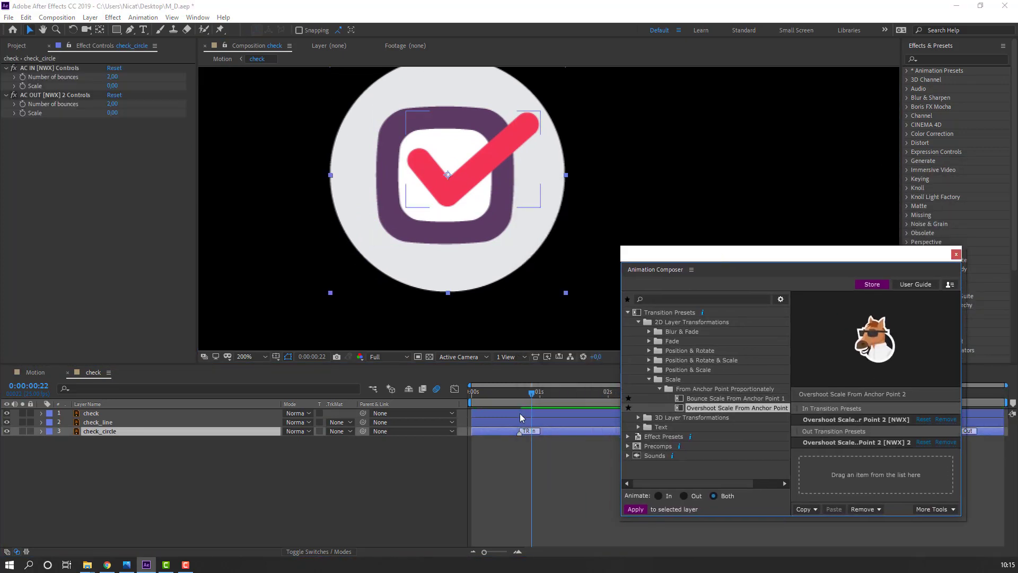
# Lengthen check_circle's in transition to end at about 1.2 seconds and preview its entrance.
pyautogui.moveTo(520, 433); pyautogui.dragTo(553, 434)
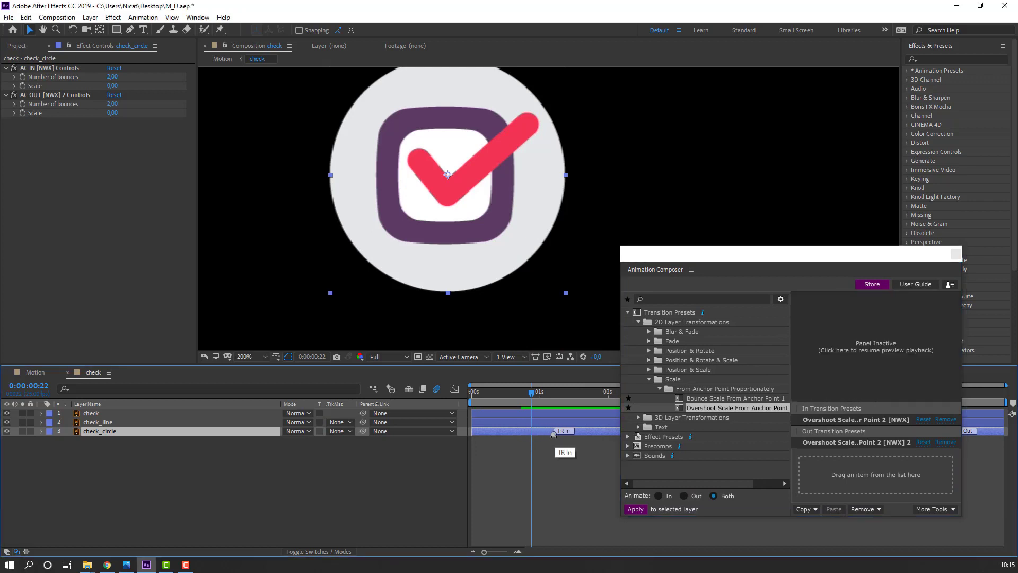
pyautogui.press('space')
pyautogui.click(526, 393)
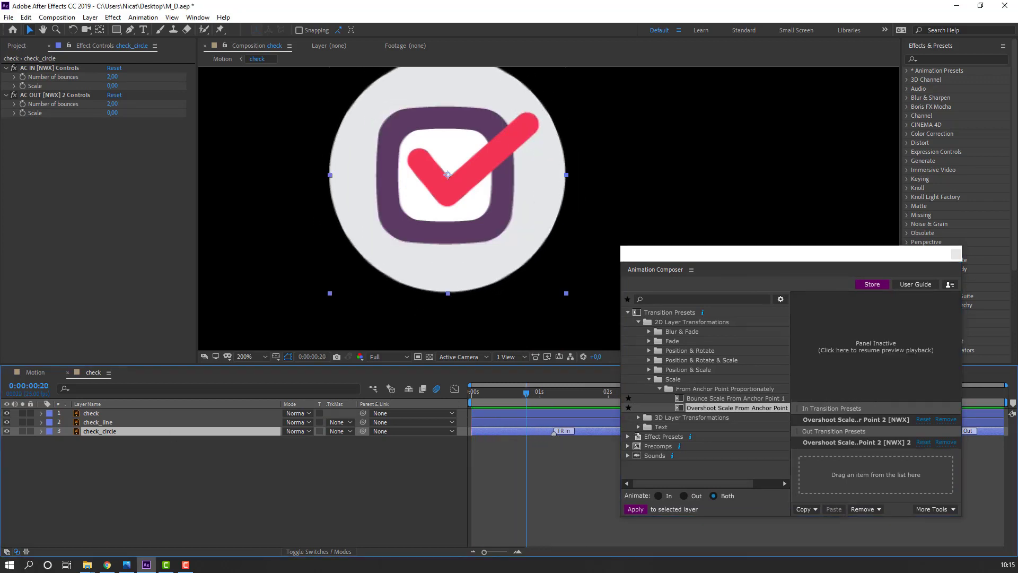
pyautogui.moveTo(518, 395); pyautogui.dragTo(490, 393)
# Draw a rounded rectangle shape about 130 by 121 px over the purple checkbox outline and align it.
pyautogui.click(242, 456)
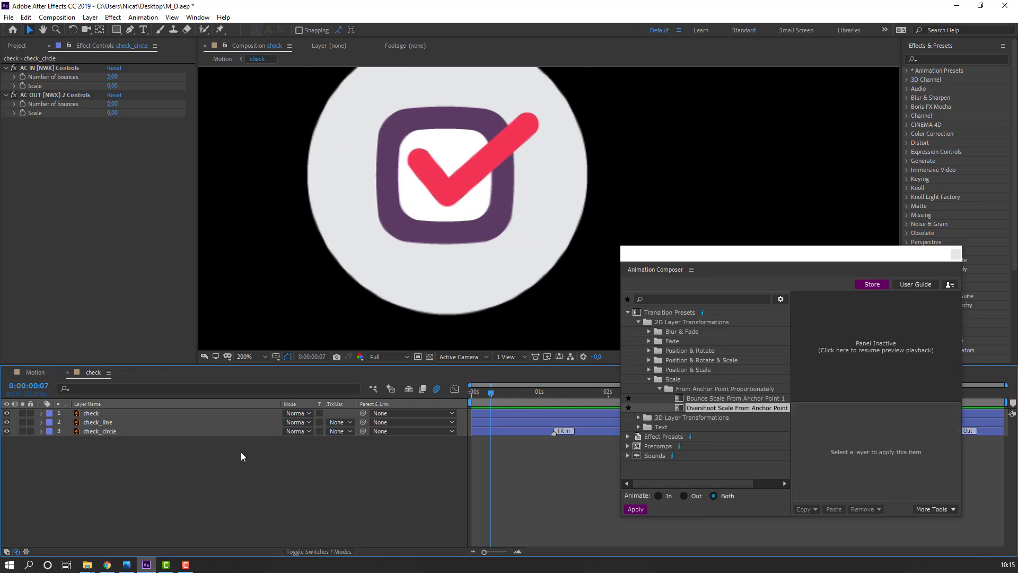
pyautogui.click(115, 30)
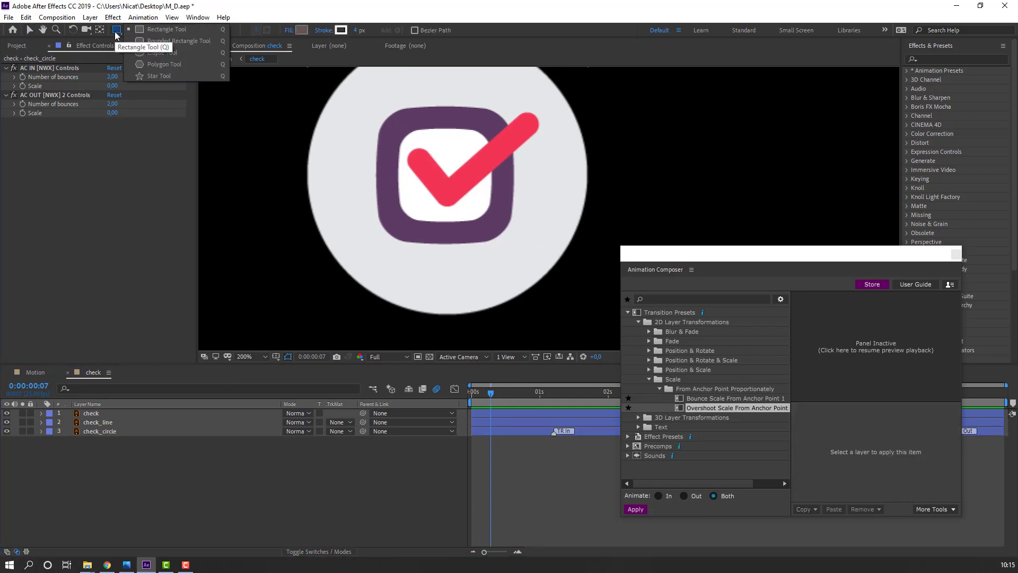
pyautogui.click(192, 47)
pyautogui.moveTo(385, 118); pyautogui.dragTo(518, 241)
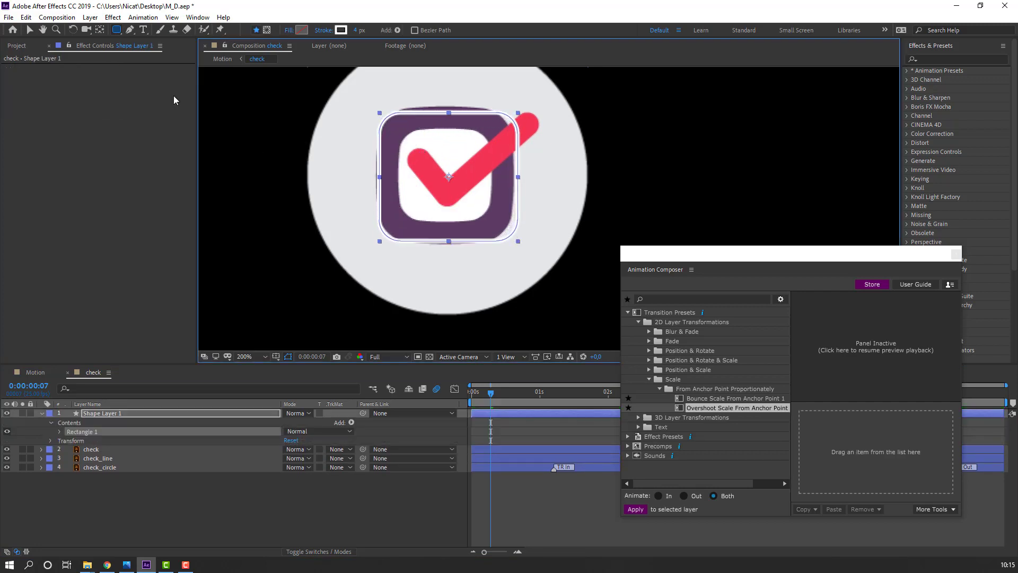
pyautogui.press('v')
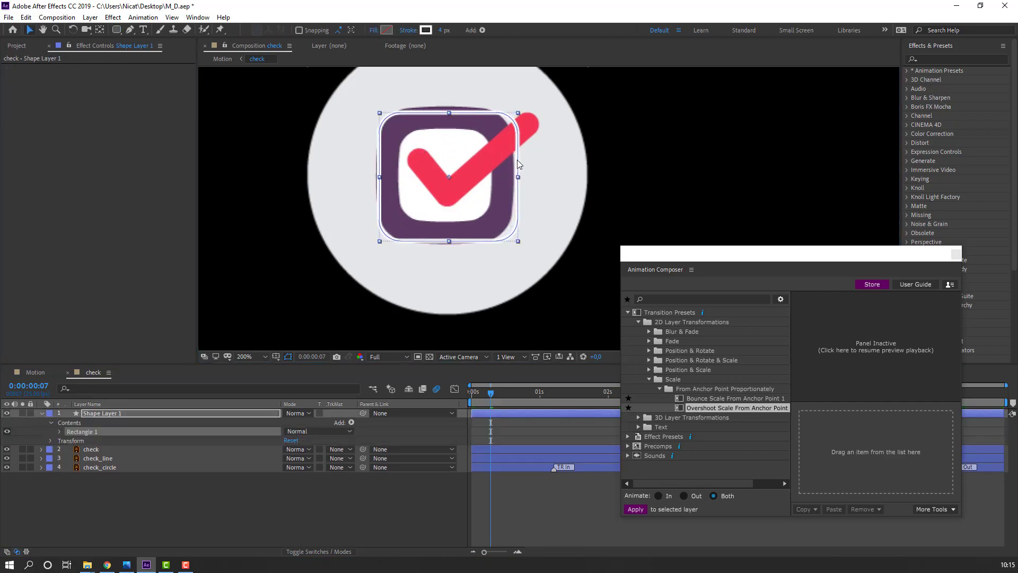
pyautogui.moveTo(517, 160); pyautogui.dragTo(515, 159)
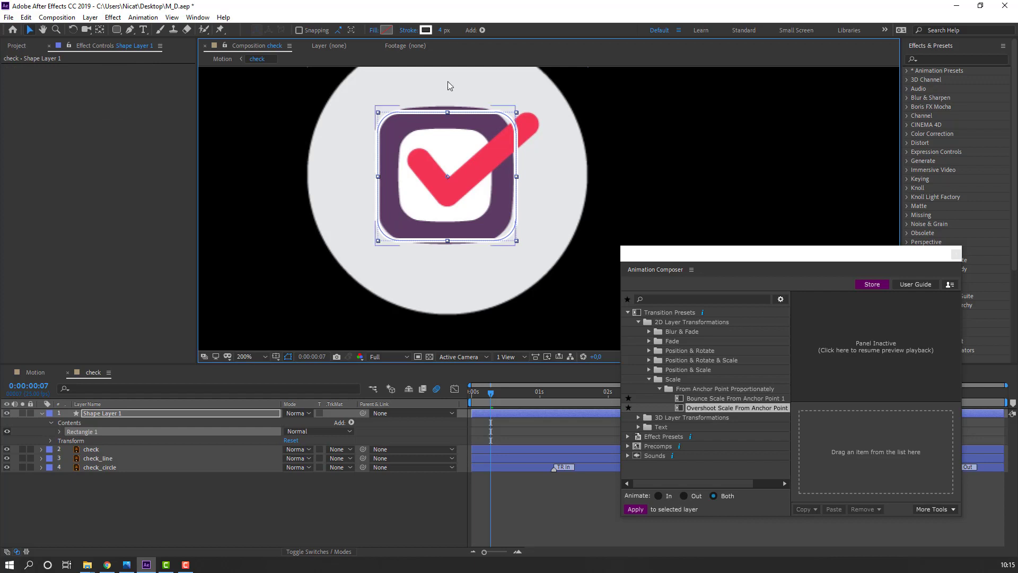
# Colour the rectangle's stroke with the purple sampled from the checkbox outline and set the stroke width to 26.
pyautogui.click(424, 30)
pyautogui.click(411, 303)
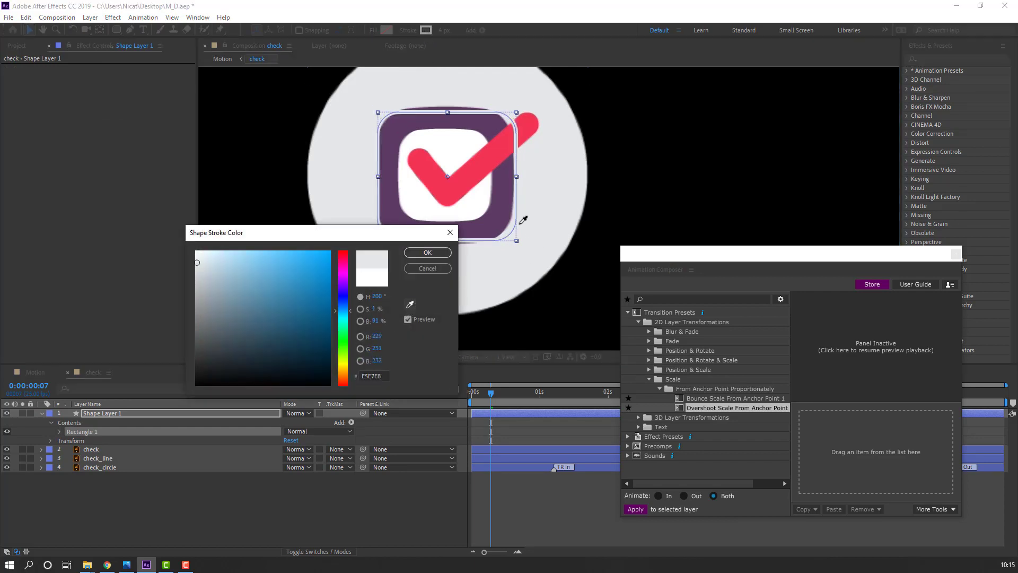
pyautogui.click(501, 212)
pyautogui.click(428, 253)
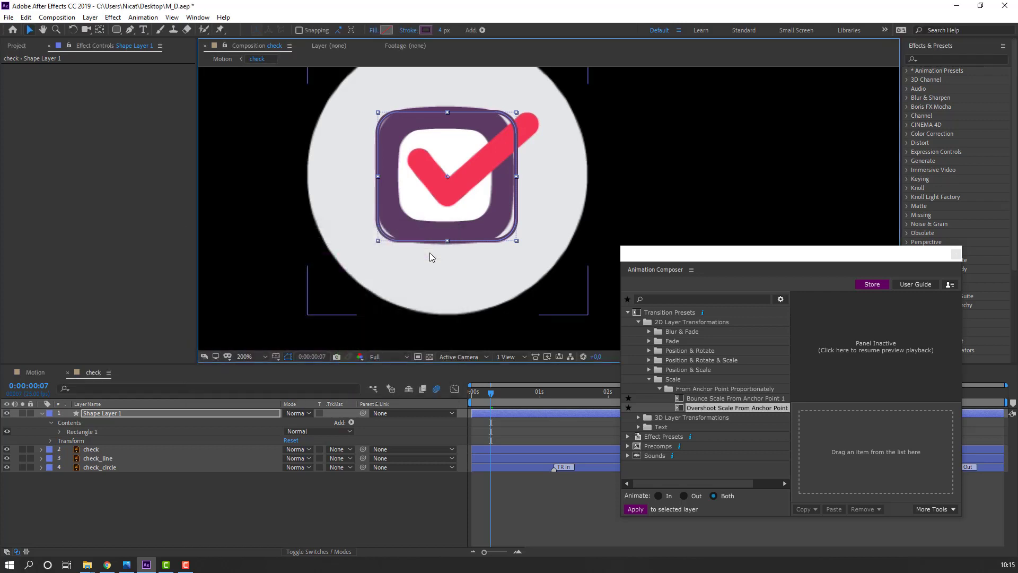
pyautogui.click(59, 432)
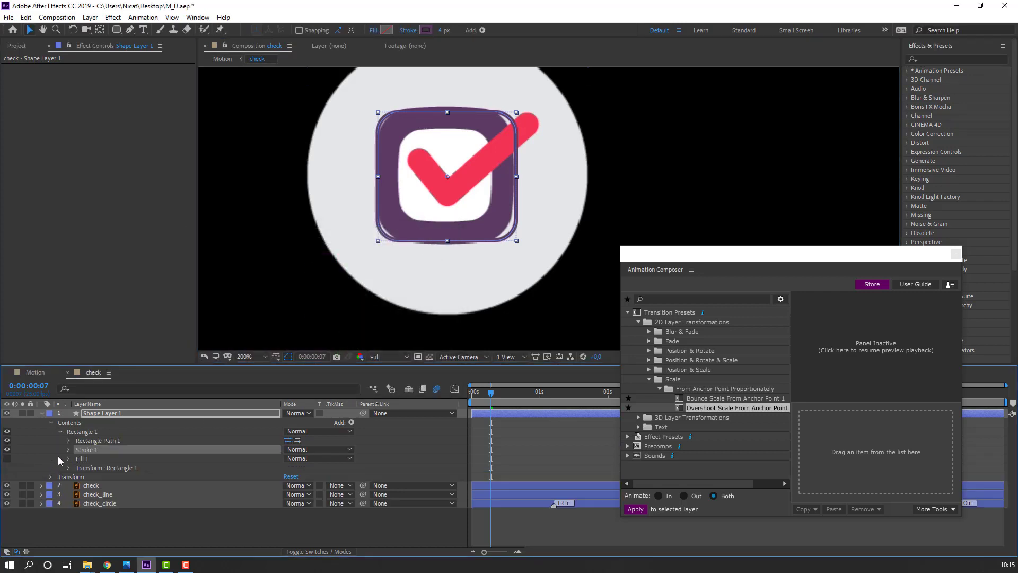
pyautogui.click(67, 449)
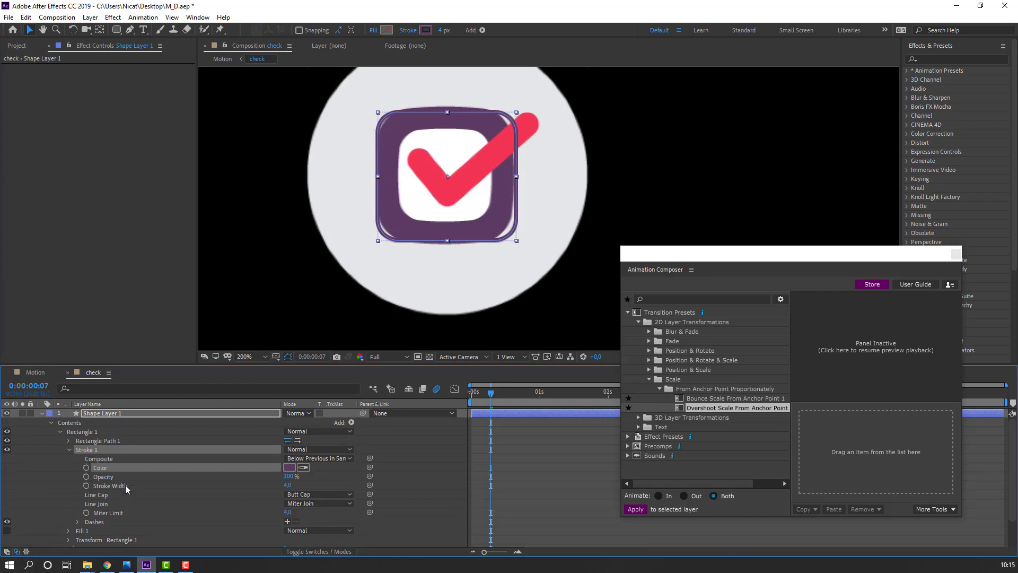
pyautogui.moveTo(288, 485); pyautogui.dragTo(298, 490)
# Delete the original check_line layer and set the new rectangle path's roundness to 25.
pyautogui.scroll(-2, 82, 484)
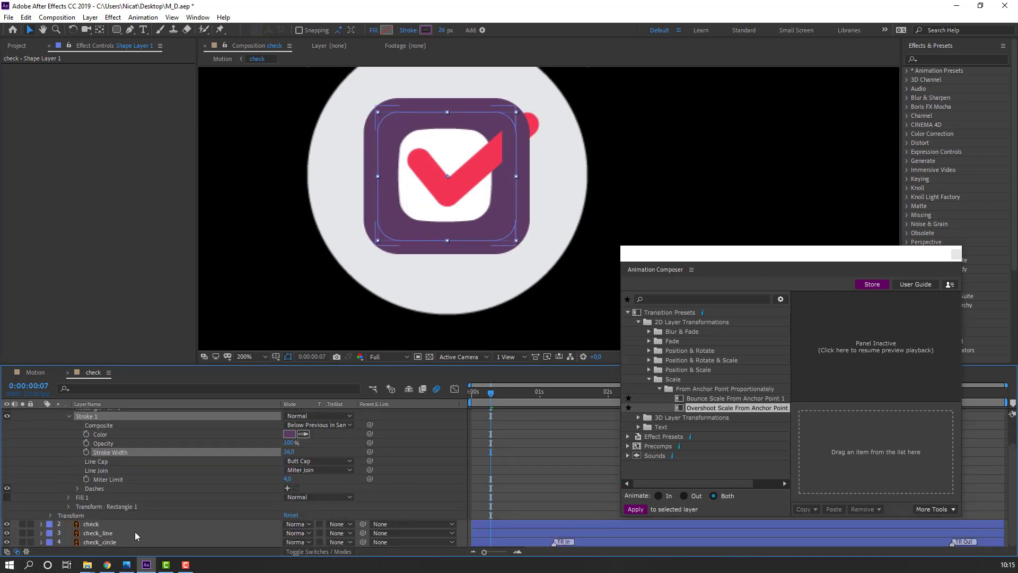
pyautogui.click(102, 534)
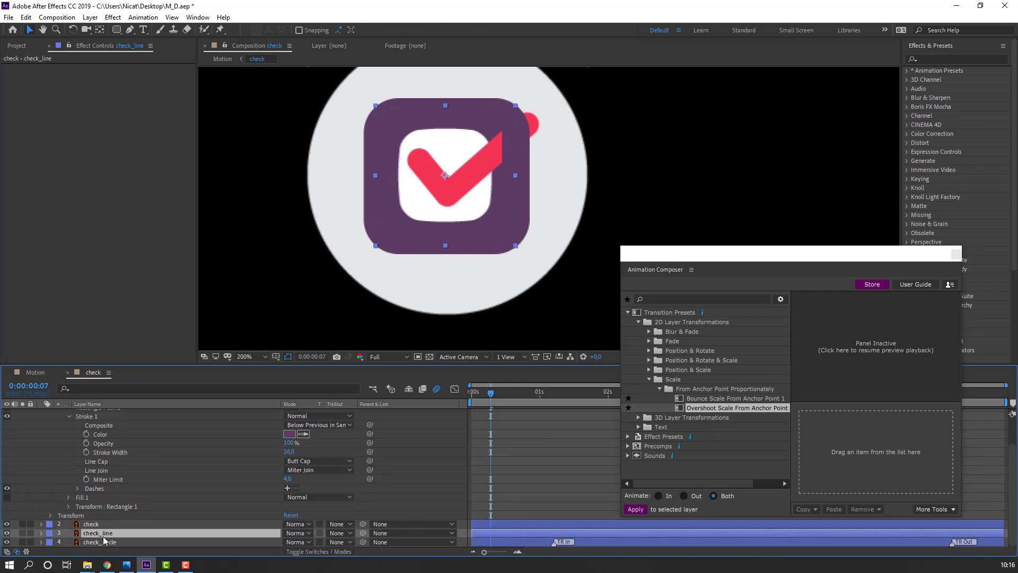
pyautogui.press('Delete')
pyautogui.scroll(2, 76, 463)
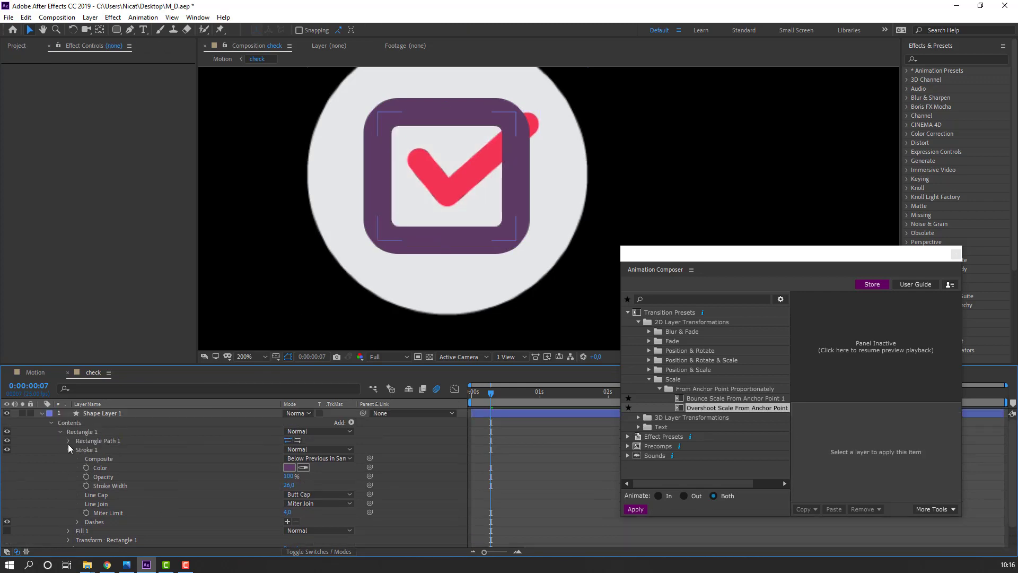
pyautogui.click(68, 440)
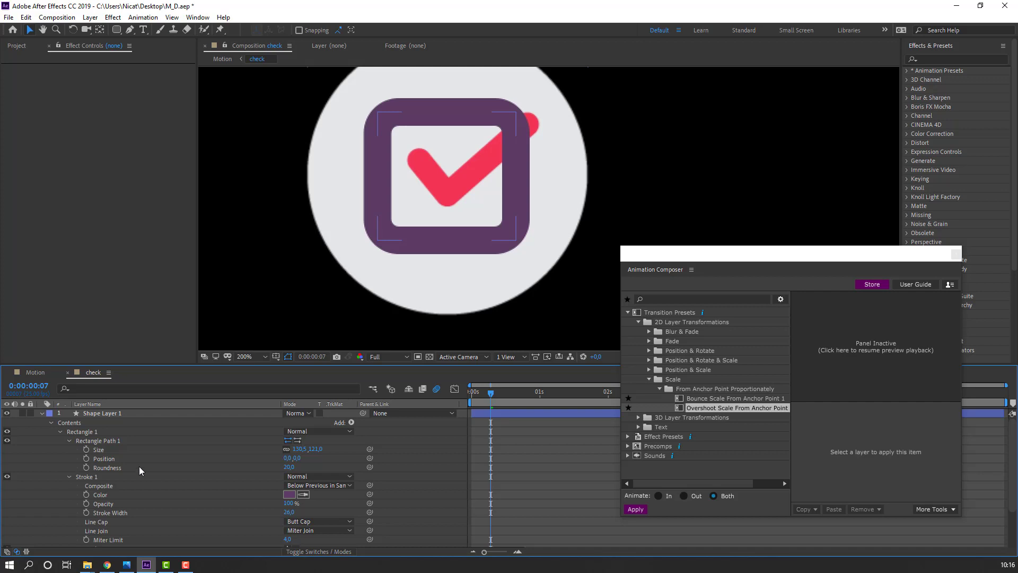
pyautogui.moveTo(288, 467); pyautogui.dragTo(83, 428)
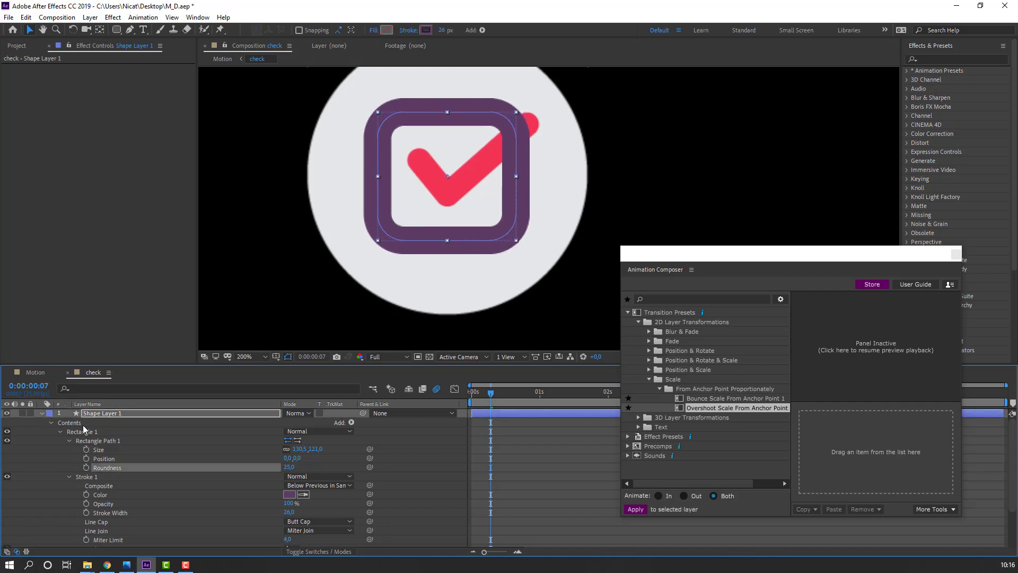
# Place Shape Layer 1 between the check and check_circle layers and centre the rectangle in the circle.
pyautogui.click(42, 414)
pyautogui.moveTo(516, 189); pyautogui.dragTo(535, 180)
pyautogui.moveTo(101, 413); pyautogui.dragTo(110, 427)
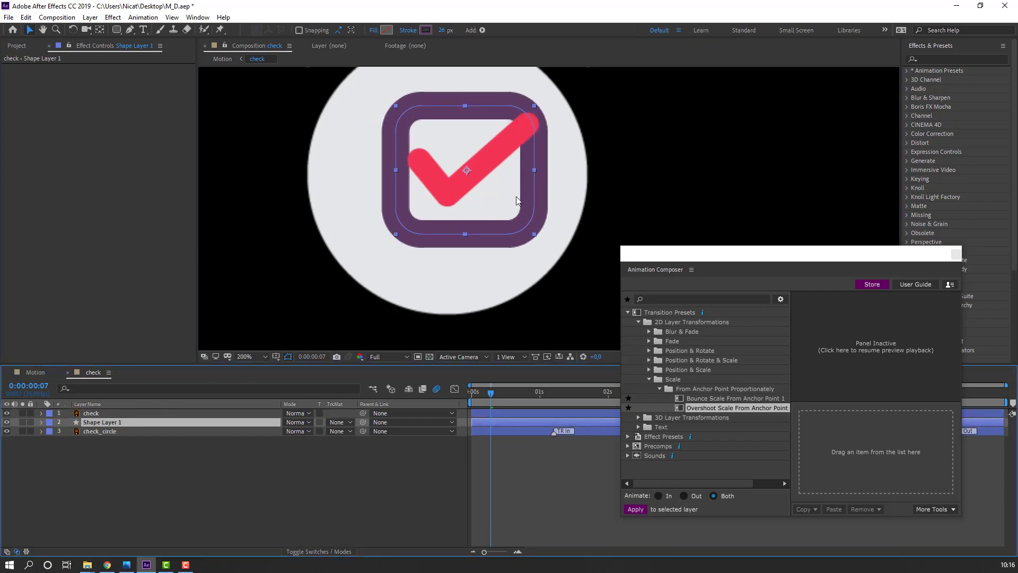
pyautogui.moveTo(530, 195); pyautogui.dragTo(522, 196)
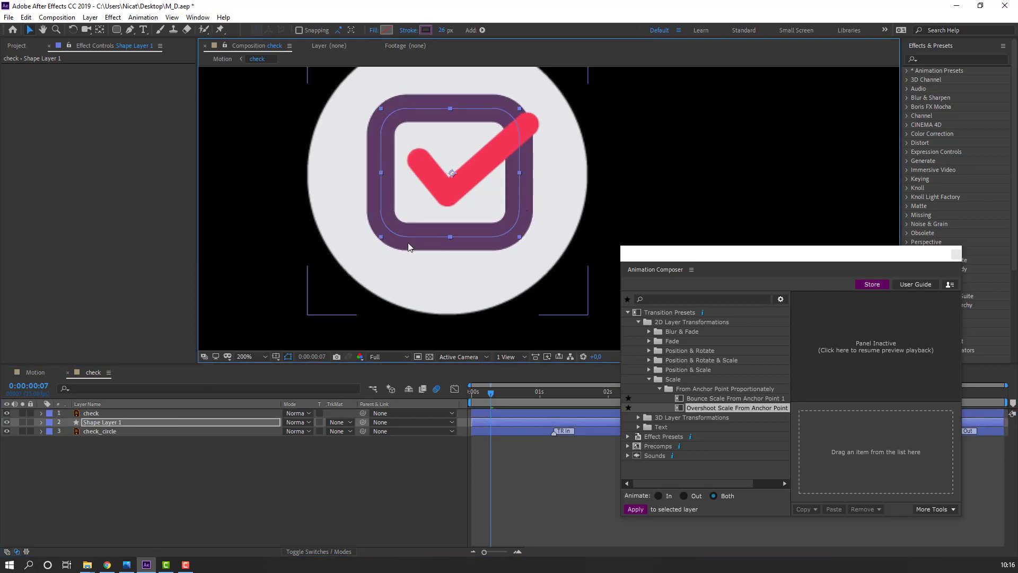
pyautogui.press(',')
pyautogui.press('.')
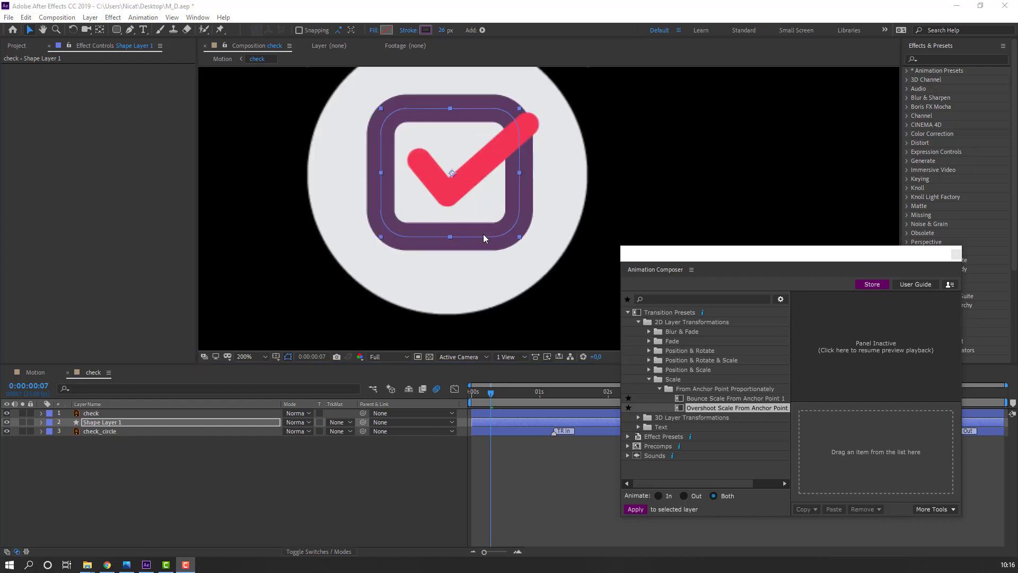
# Add Trim Paths to Shape Layer 1 and close the Animation Composer window.
pyautogui.click(92, 422)
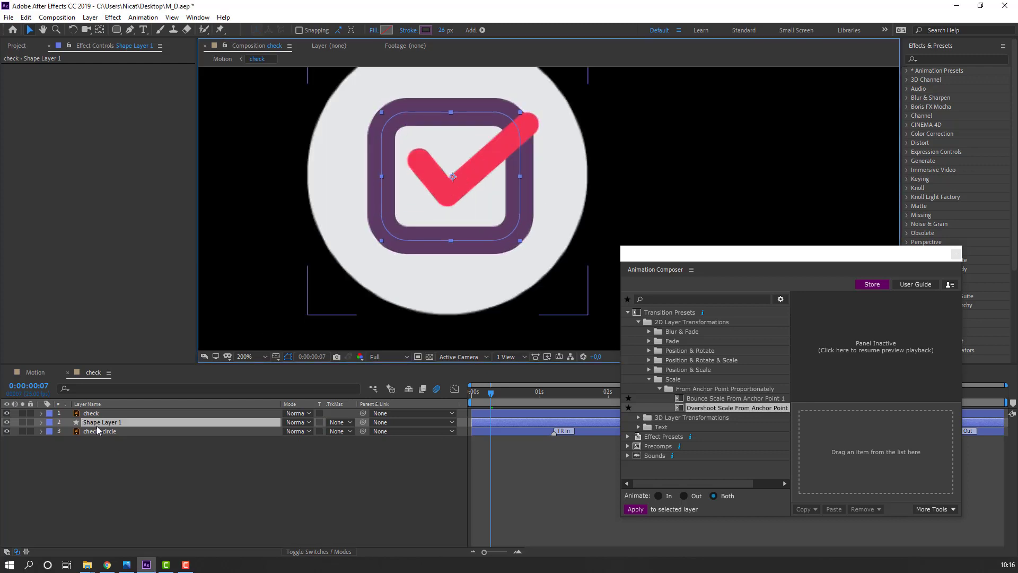
pyautogui.click(481, 30)
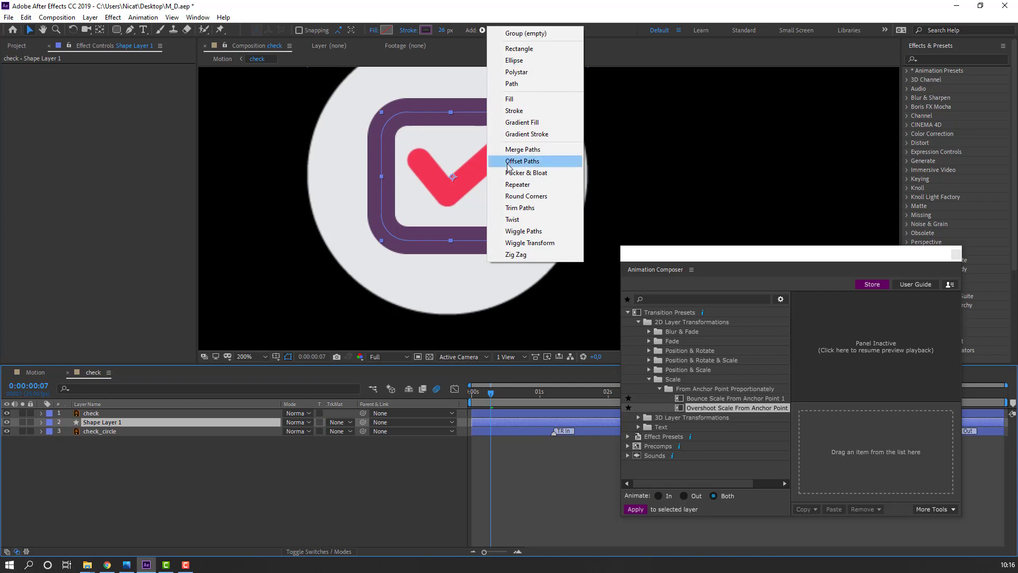
pyautogui.click(530, 207)
pyautogui.scroll(-1, 159, 495)
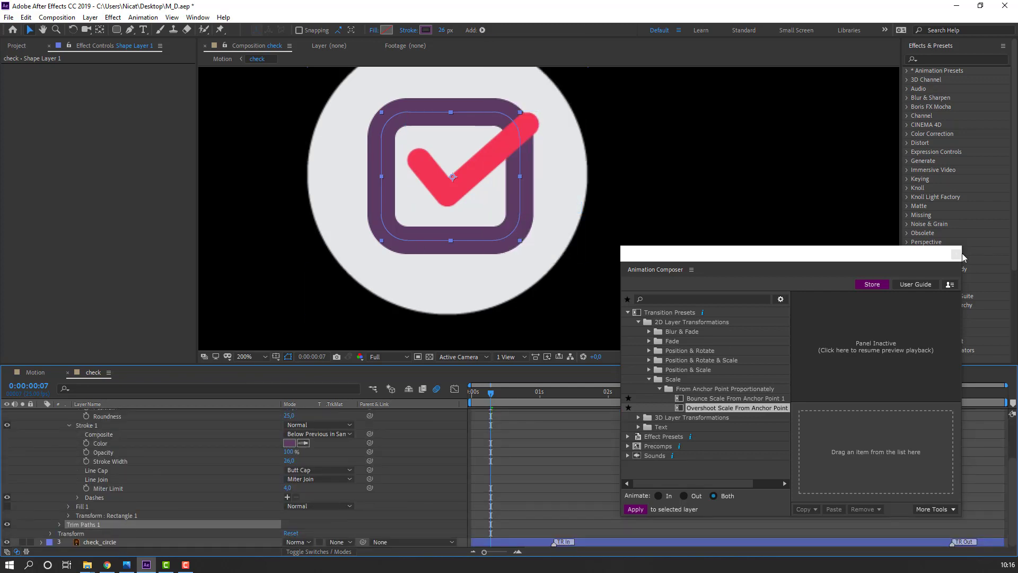
pyautogui.click(957, 254)
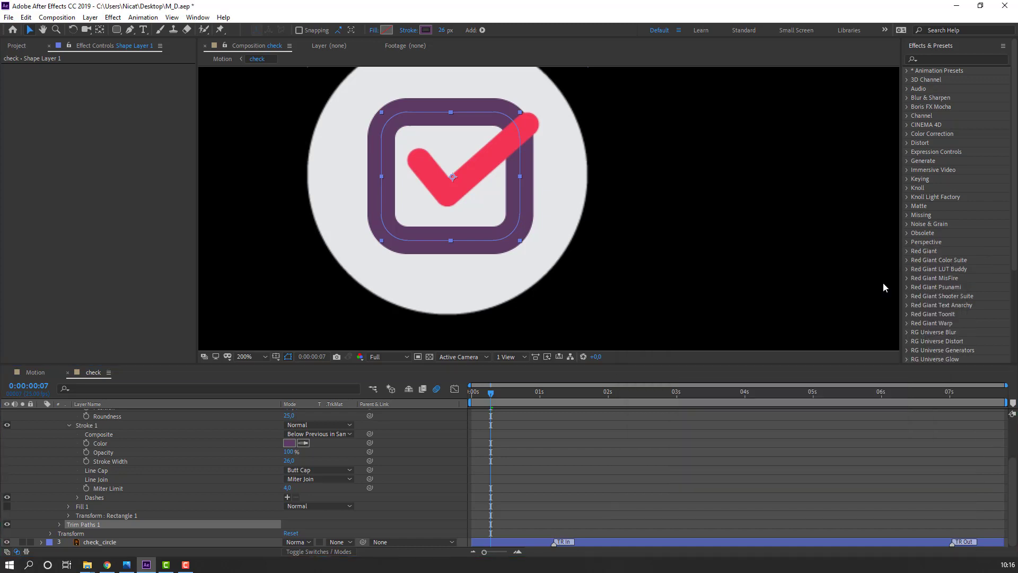
# Keyframe the Trim Paths End of Shape Layer 1 from 0% at frame 0 to 100% at frame 10.
pyautogui.click(60, 525)
pyautogui.scroll(-2, 152, 516)
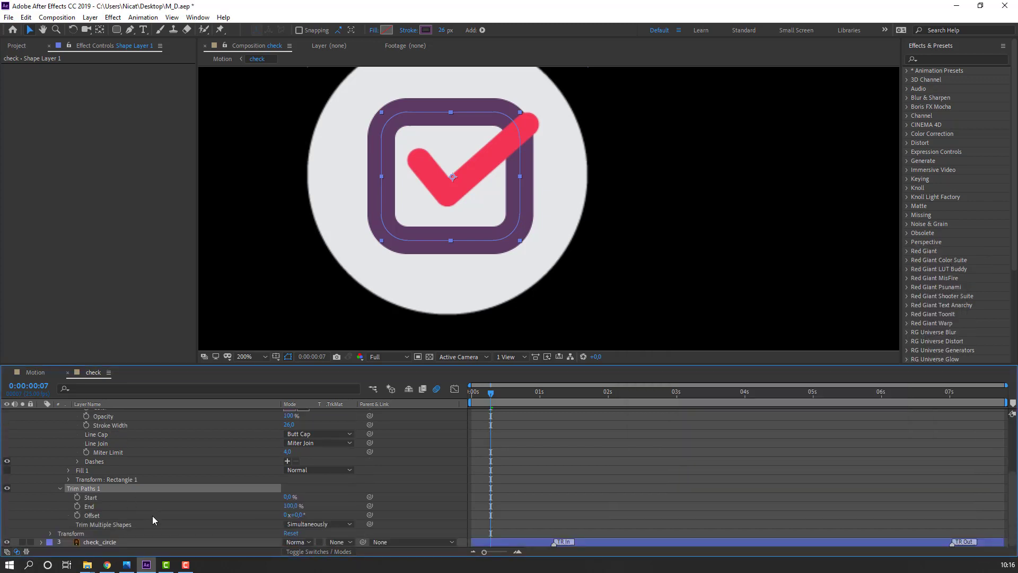
pyautogui.moveTo(502, 394); pyautogui.dragTo(444, 402)
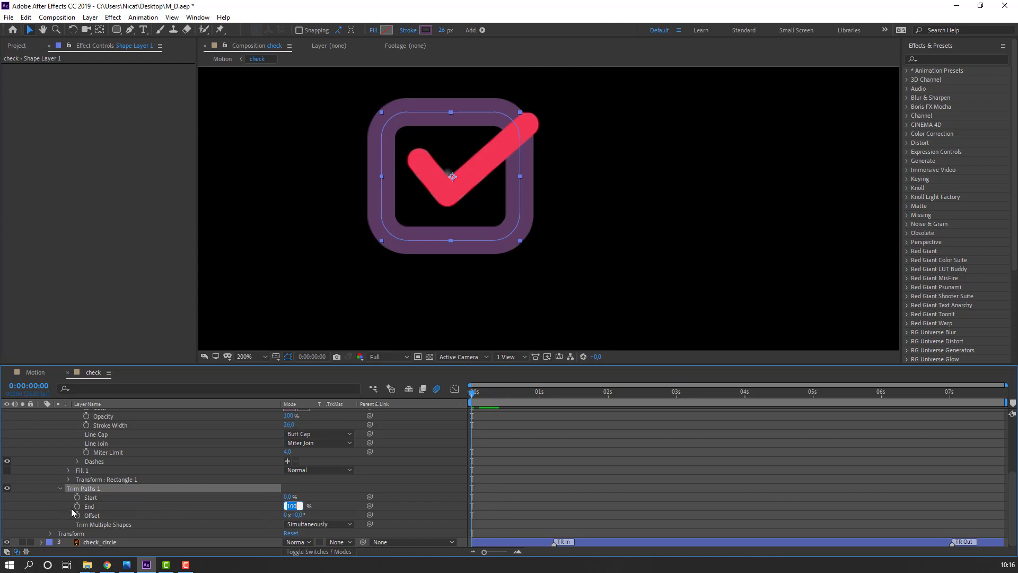
pyautogui.click(107, 510)
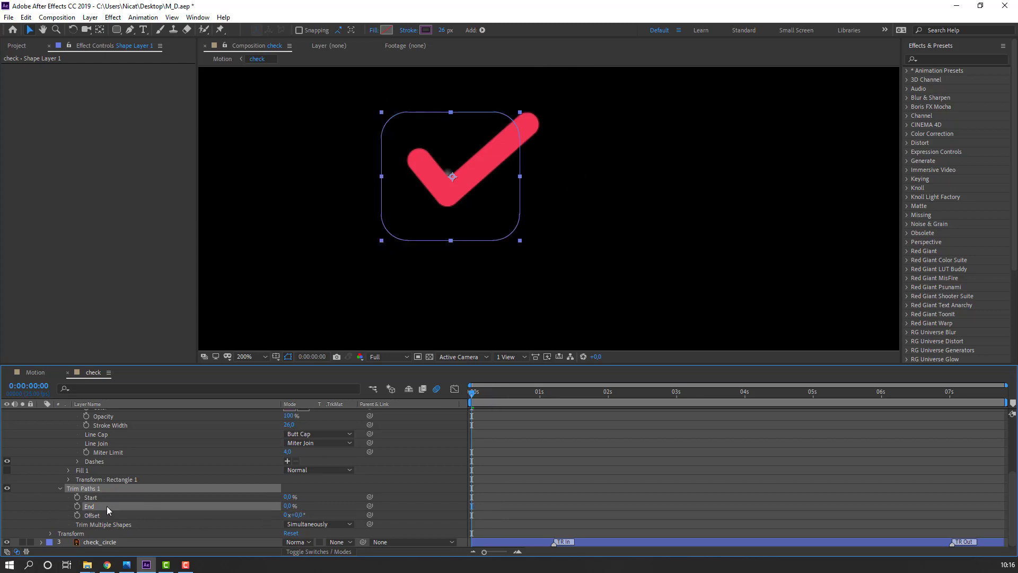
pyautogui.click(77, 507)
pyautogui.moveTo(473, 398); pyautogui.dragTo(499, 394)
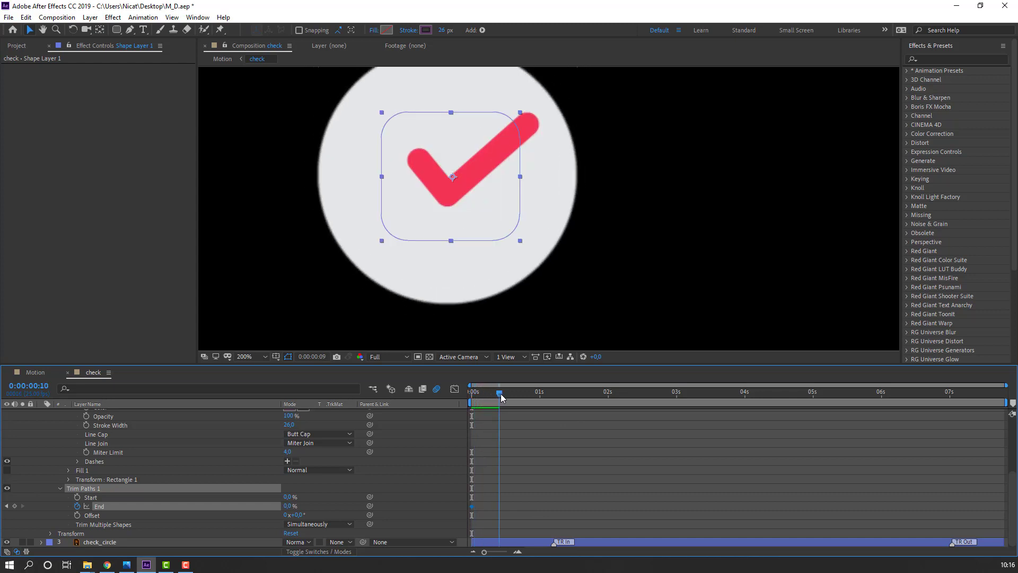
pyautogui.write('10')
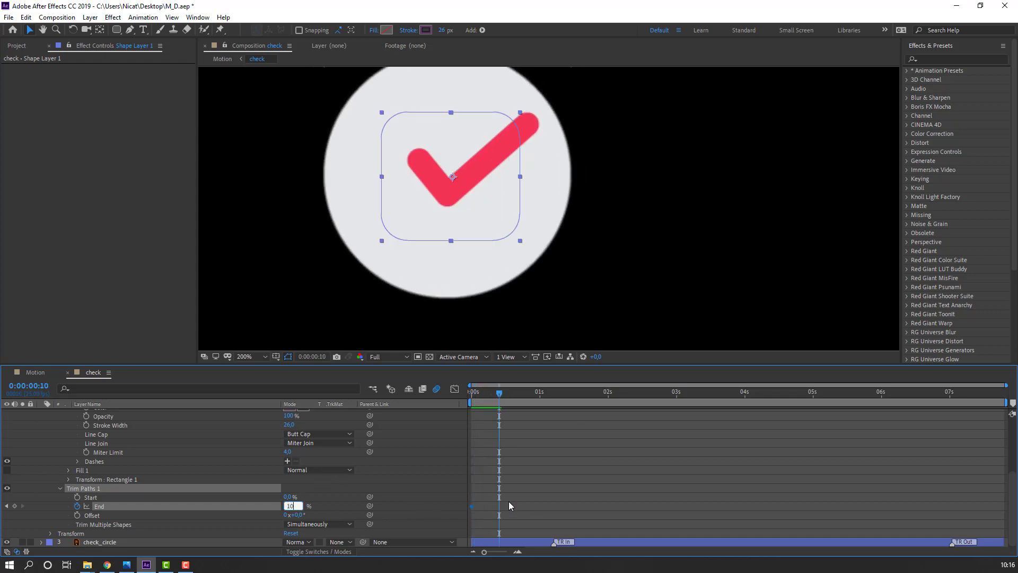
pyautogui.write('0')
pyautogui.press('Return')
# Apply Easy Ease to both Trim Paths End keyframes of Shape Layer 1.
pyautogui.moveTo(558, 500); pyautogui.dragTo(463, 521)
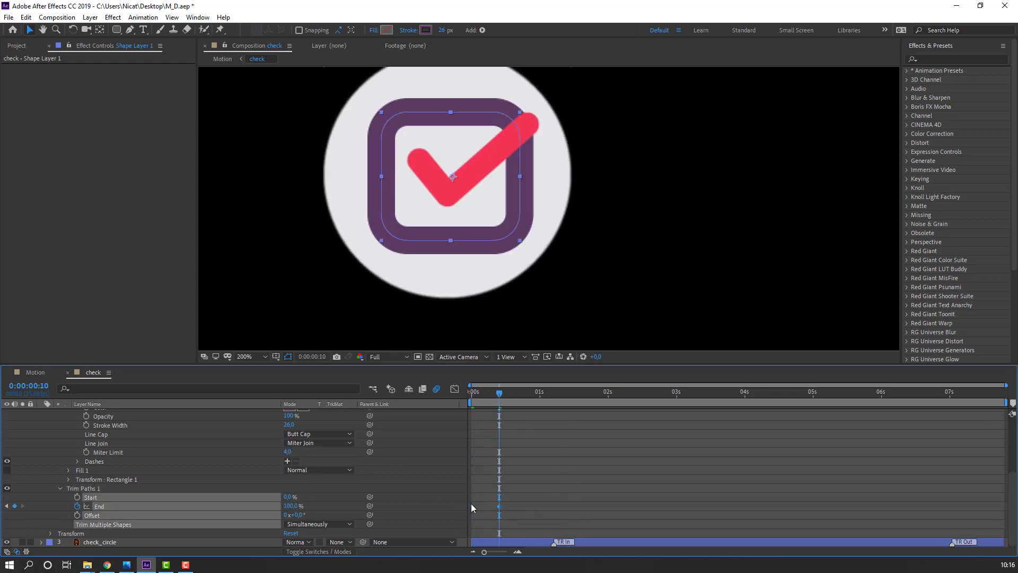
pyautogui.rightClick(471, 503)
pyautogui.moveTo(525, 501)
pyautogui.click(625, 427)
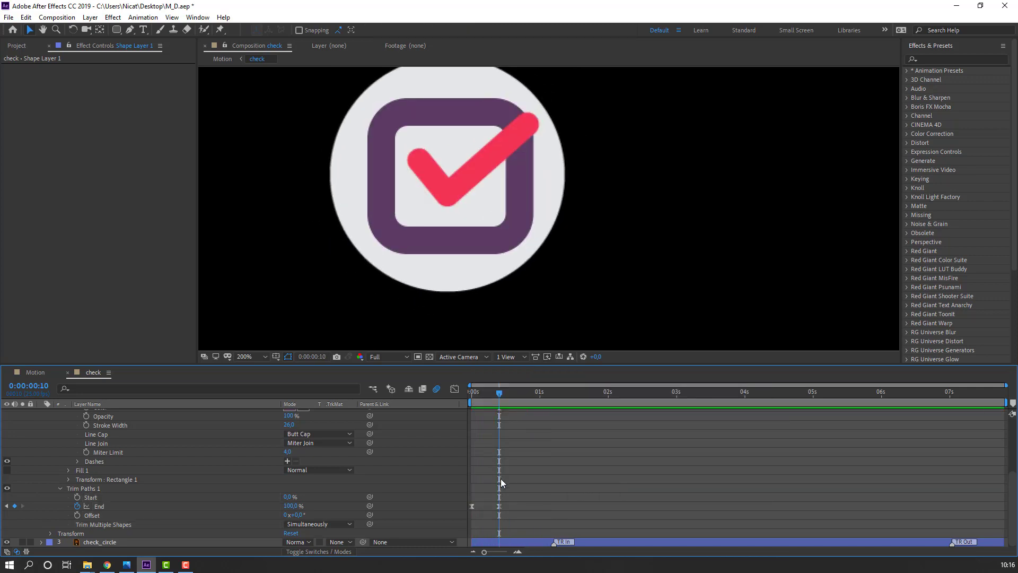
# Stretch the Trim Paths End animation of Shape Layer 1 to finish at about 0:00:01:03 and sharpen its speed curve with longer easing handles.
pyautogui.moveTo(500, 506)
pyautogui.mouseDown()
pyautogui.moveTo(534, 507)
pyautogui.moveTo(469, 498)
pyautogui.mouseUp()
pyautogui.press('space')
pyautogui.click(516, 514)
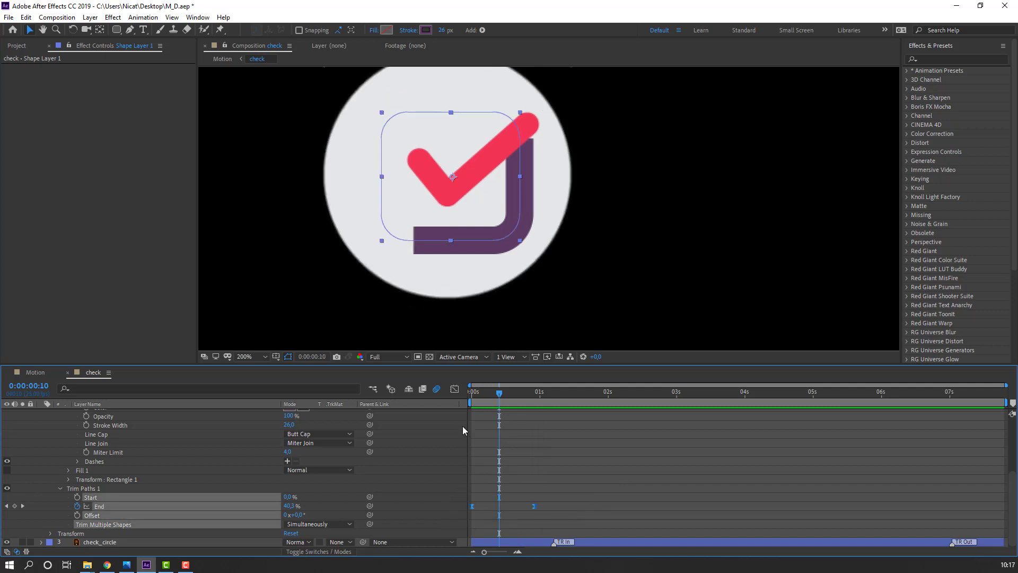
pyautogui.click(454, 389)
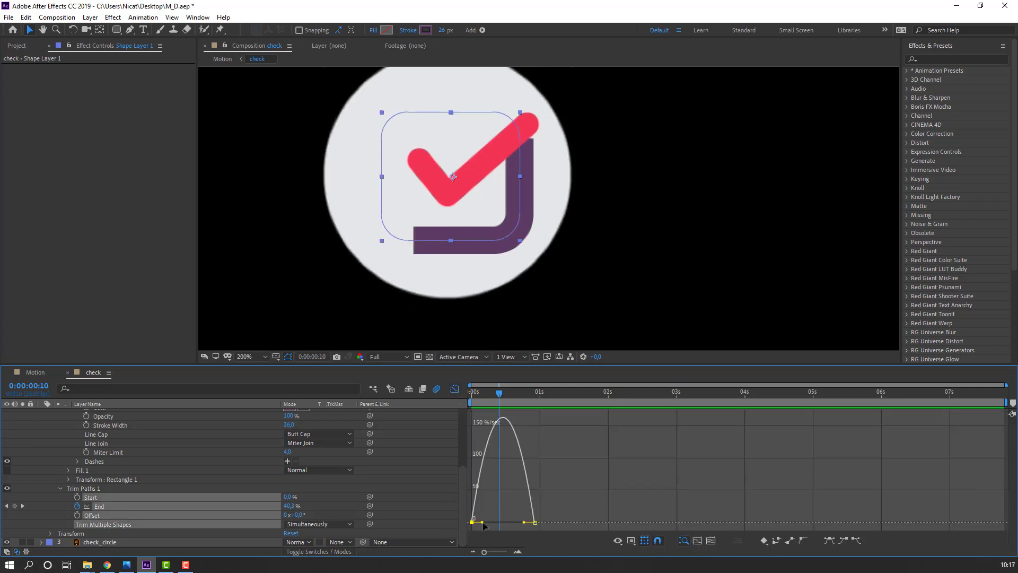
pyautogui.moveTo(482, 522); pyautogui.dragTo(514, 523)
pyautogui.press('space')
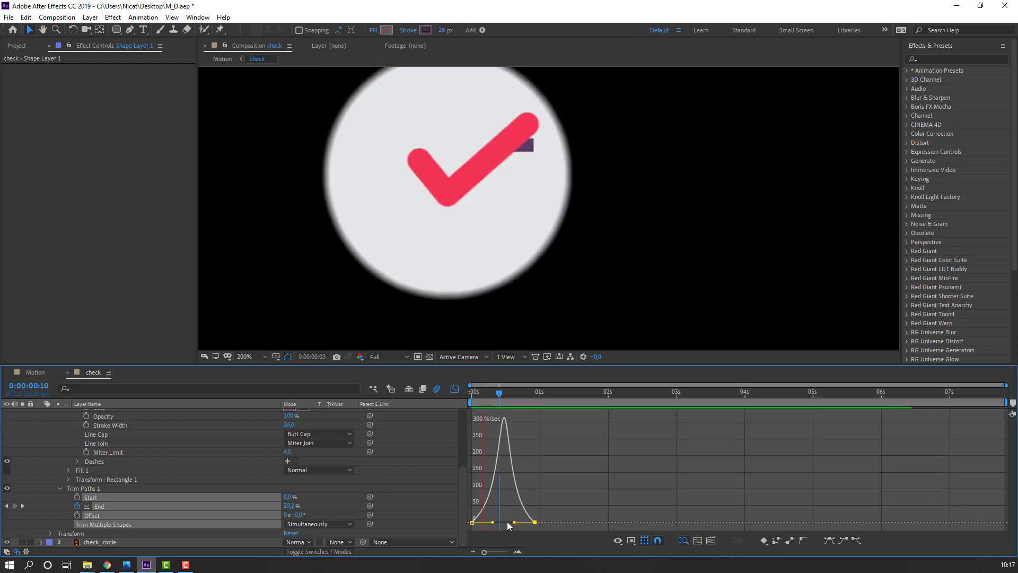
pyautogui.click(453, 392)
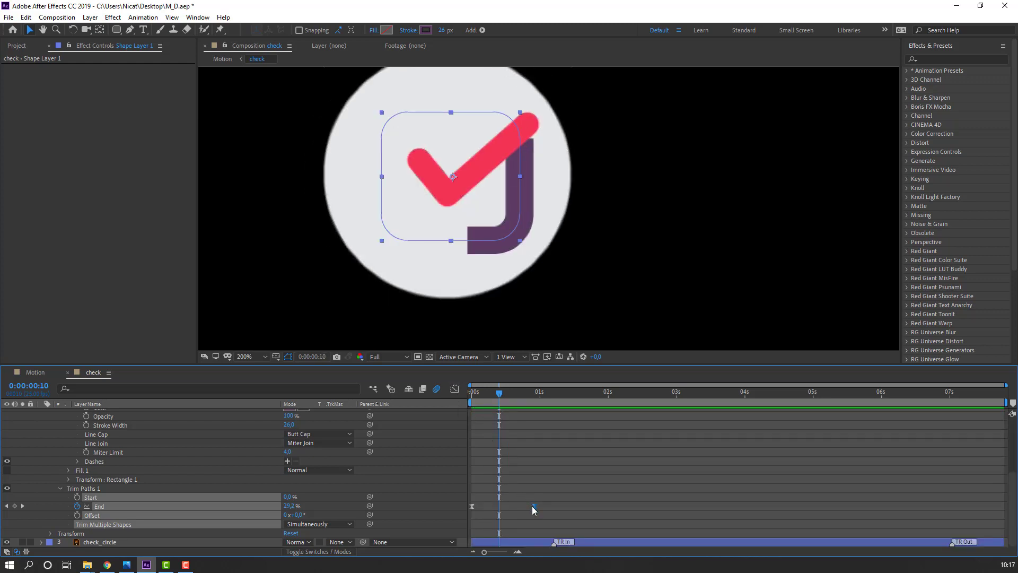
pyautogui.moveTo(533, 505); pyautogui.dragTo(547, 506)
# Set the Line Cap of Shape Layer 1's stroke to Round Cap and preview the outline being drawn.
pyautogui.scroll(1, 212, 507)
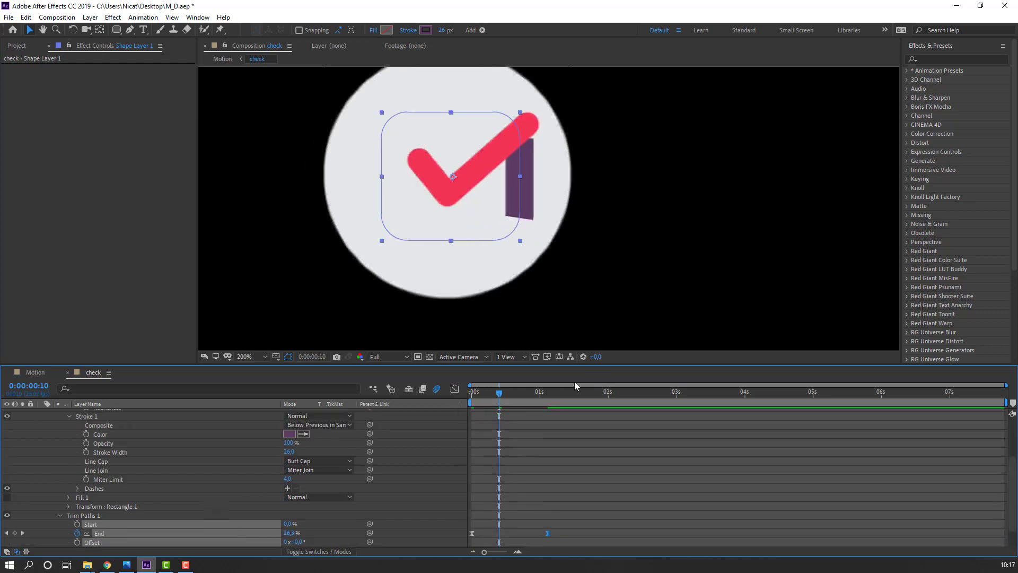
pyautogui.press('pagedown')
pyautogui.press('.')
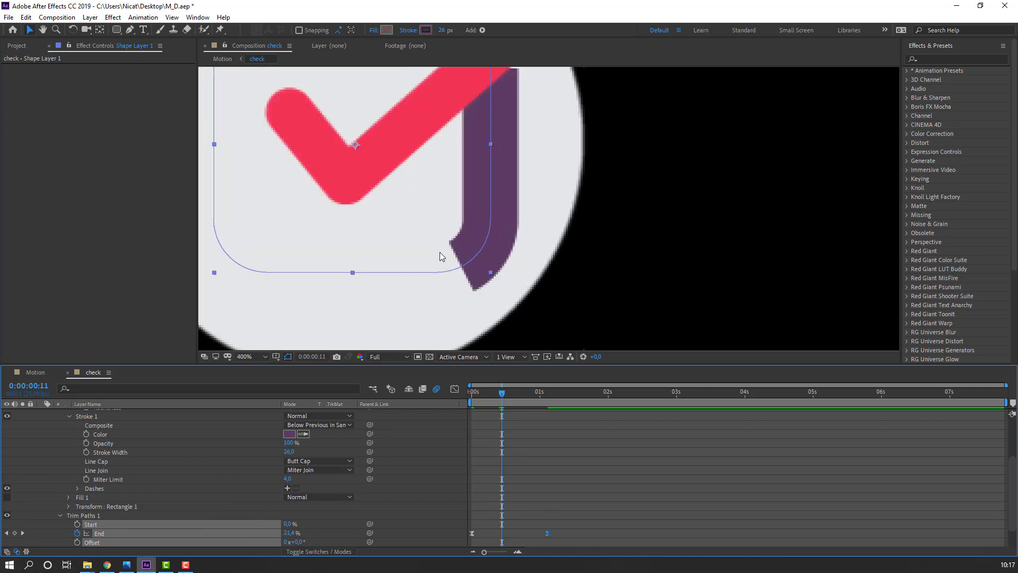
pyautogui.click(329, 462)
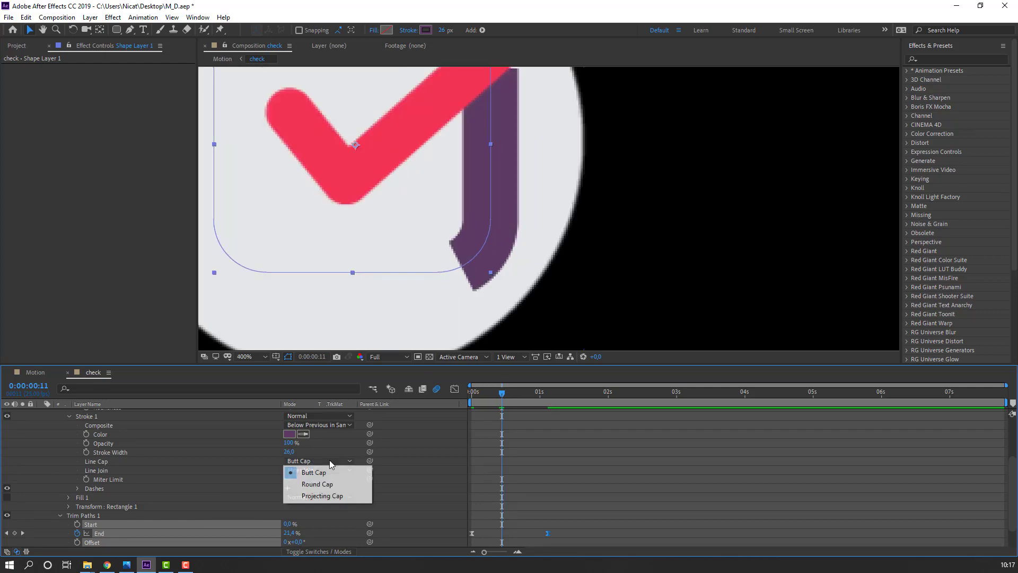
pyautogui.click(316, 485)
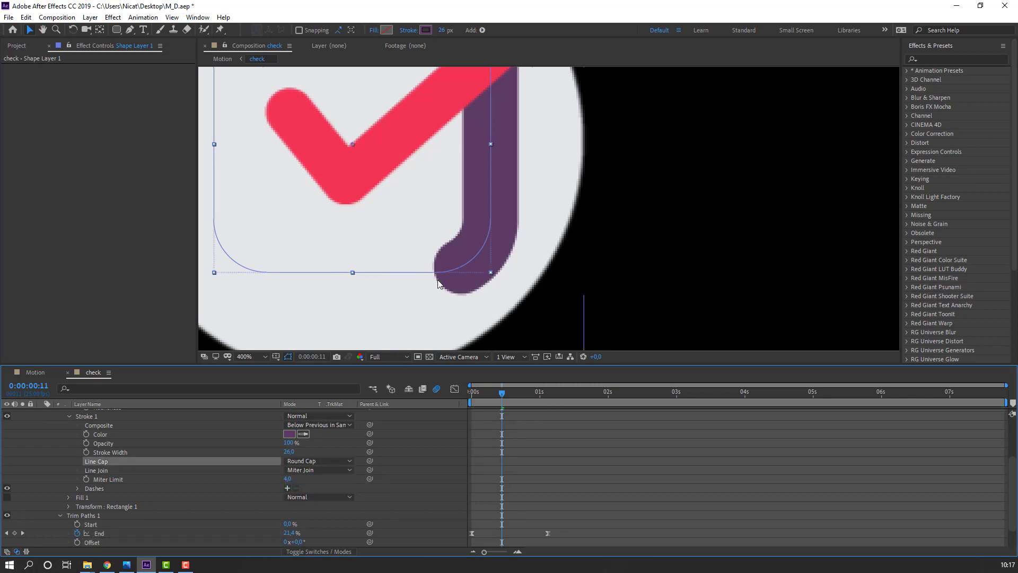
pyautogui.scroll(-2, 601, 470)
pyautogui.scroll(-2, 556, 269)
pyautogui.press('space')
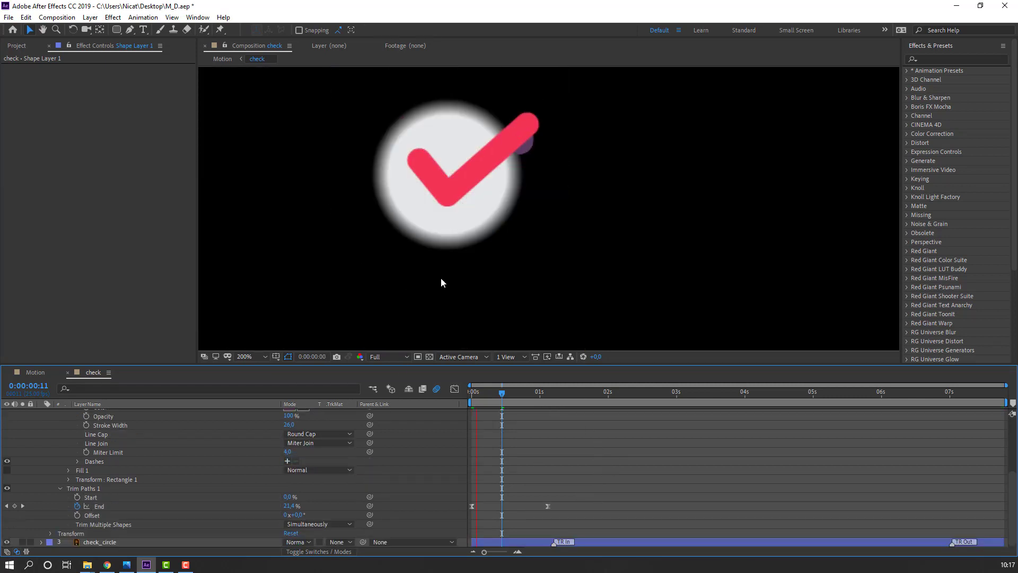
pyautogui.press('space')
# Collapse the properties of Shape Layer 1 and preview the check composition.
pyautogui.scroll(4, 54, 448)
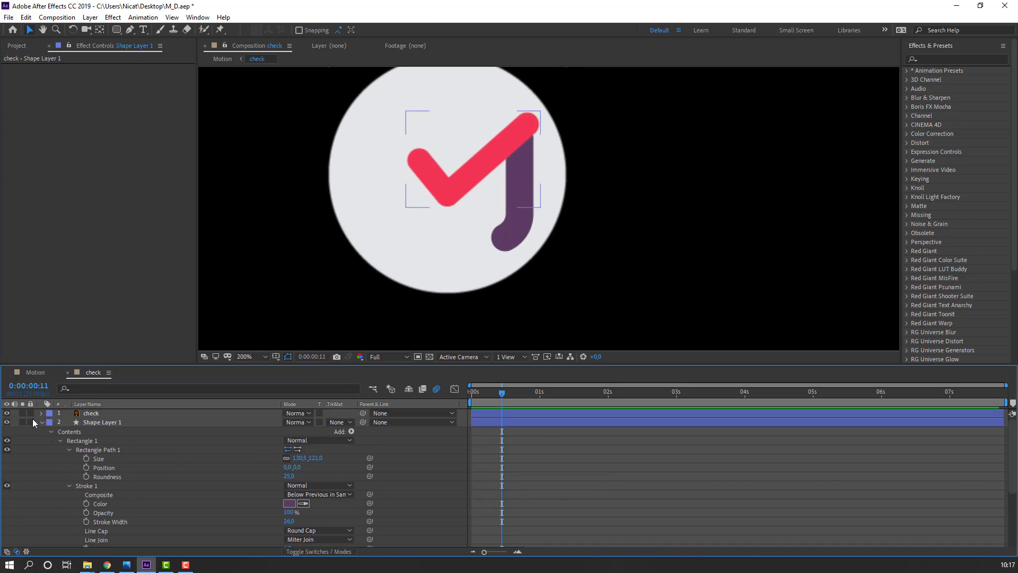
pyautogui.click(41, 421)
pyautogui.scroll(-1, 361, 274)
pyautogui.press('space')
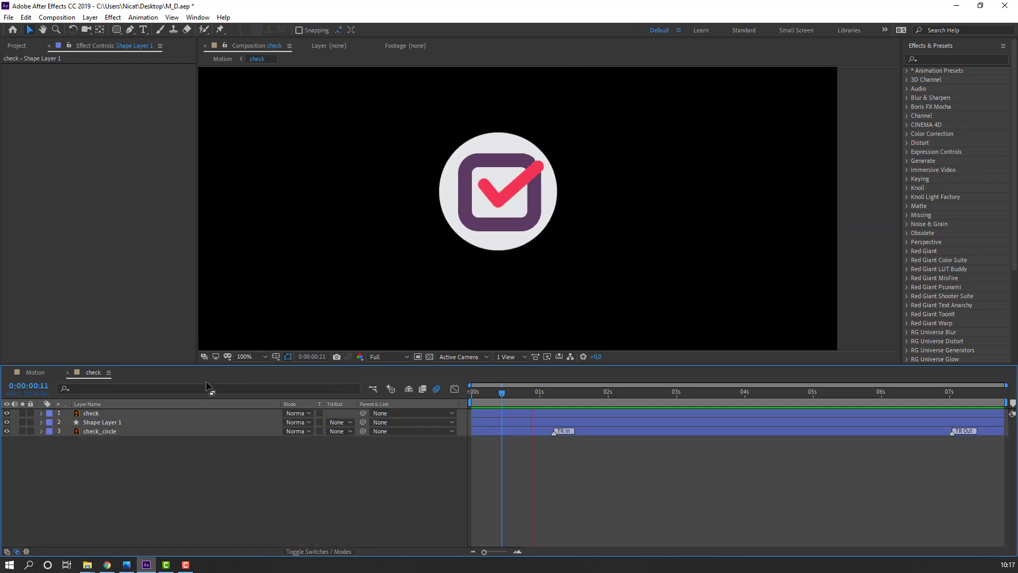
pyautogui.press('space')
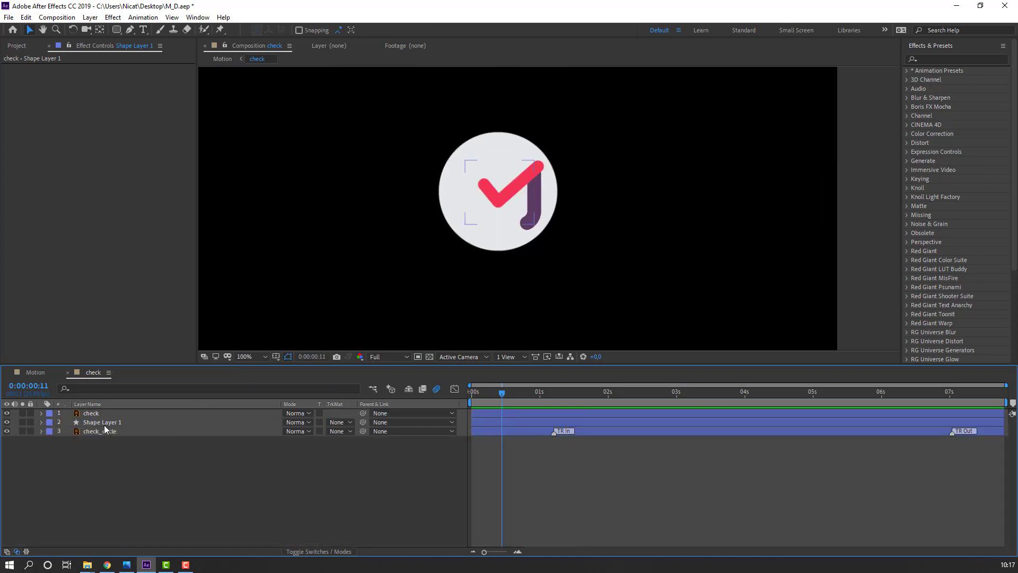
# Shift Shape Layer 1 in time so that it starts about 5 frames in, and preview the new timing.
pyautogui.click(104, 424)
pyautogui.moveTo(482, 422); pyautogui.dragTo(497, 422)
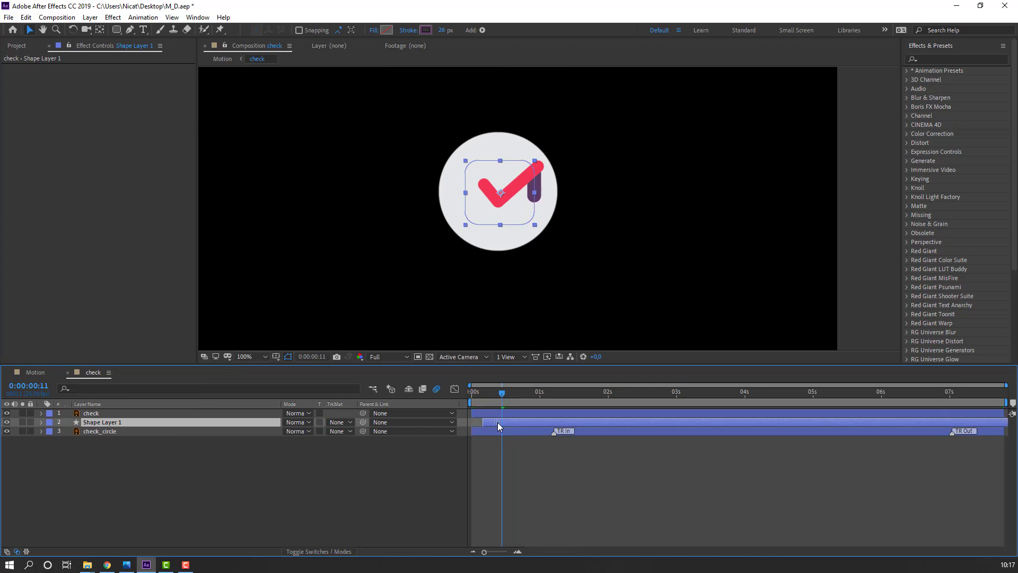
pyautogui.click(426, 484)
pyautogui.press('space')
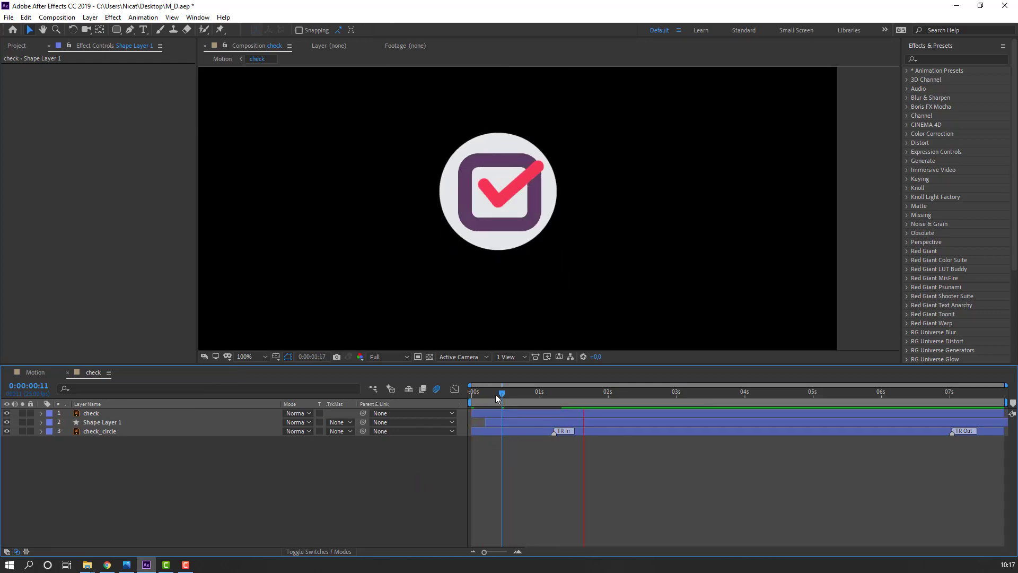
# Draw an open three-point mask path on the check layer with the Pen tool, following the centre line of the red check mark.
pyautogui.moveTo(495, 393); pyautogui.dragTo(534, 395)
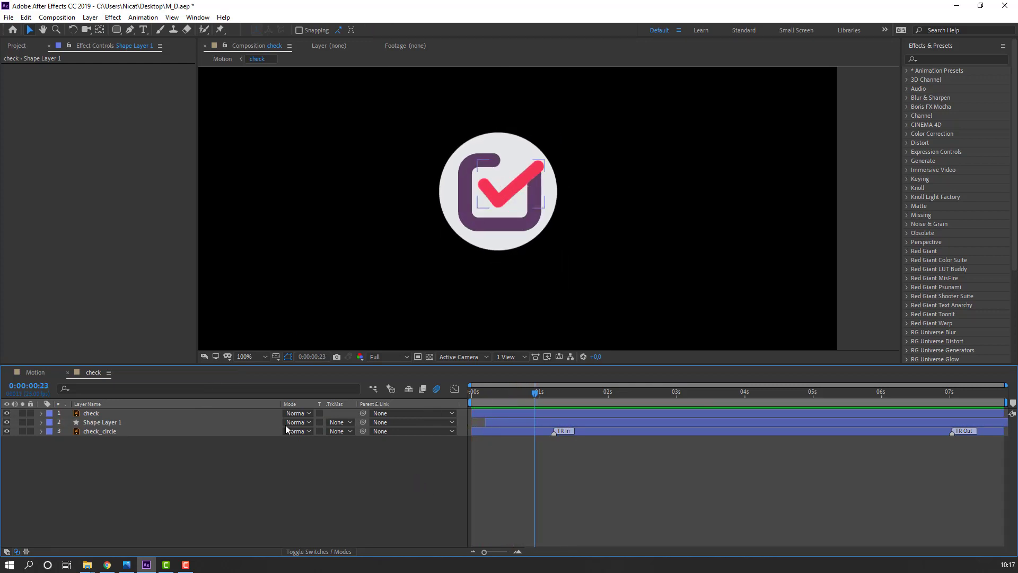
pyautogui.click(94, 414)
pyautogui.scroll(4, 477, 207)
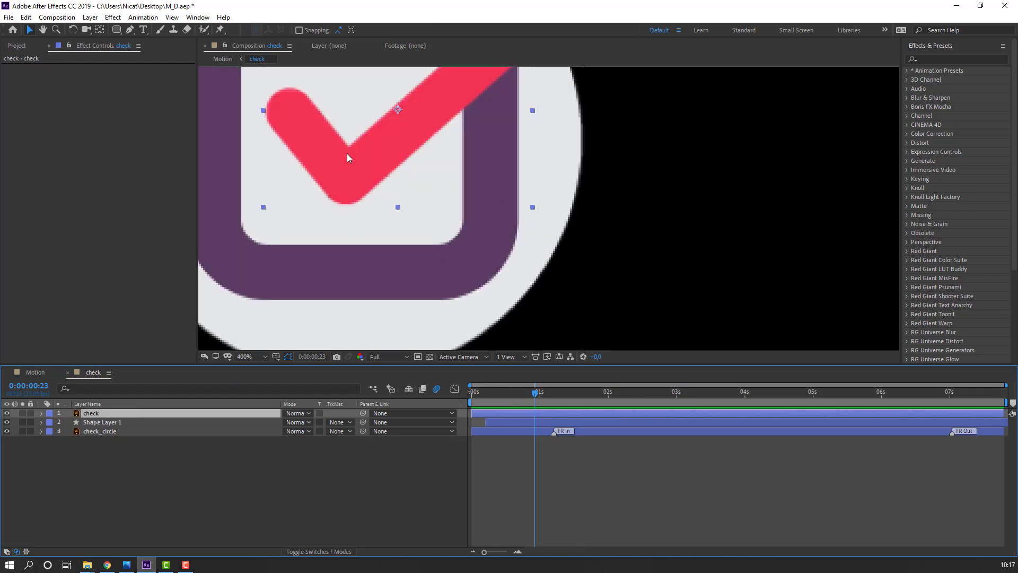
pyautogui.moveTo(347, 157); pyautogui.dragTo(389, 215)
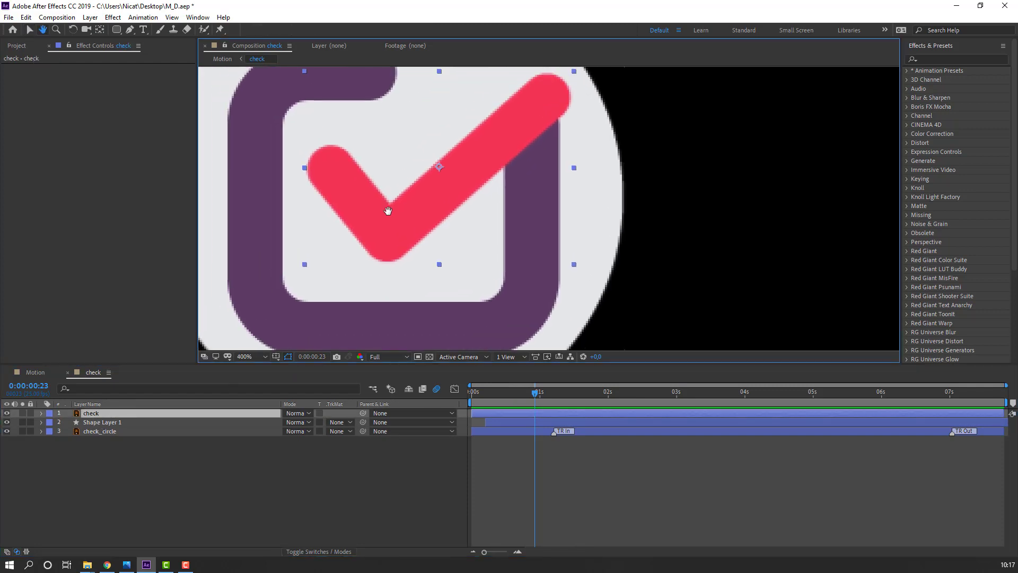
pyautogui.click(130, 30)
pyautogui.click(317, 154)
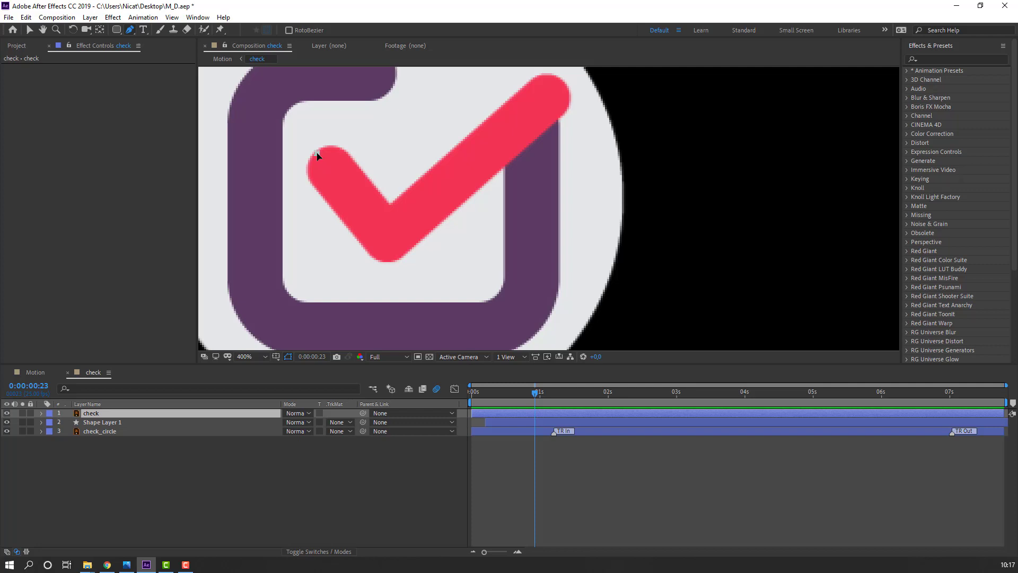
pyautogui.click(387, 247)
pyautogui.click(562, 86)
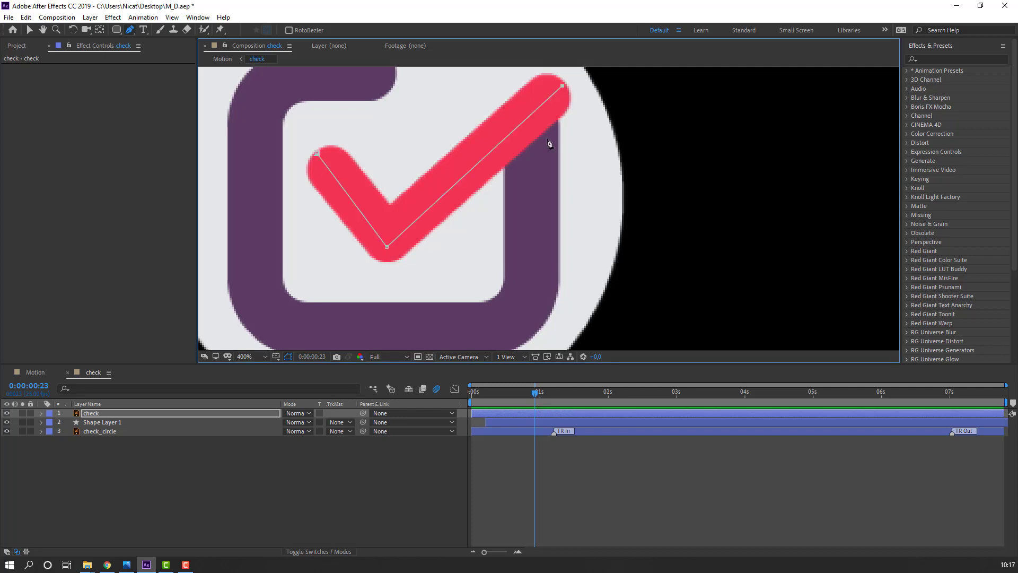
pyautogui.click(31, 31)
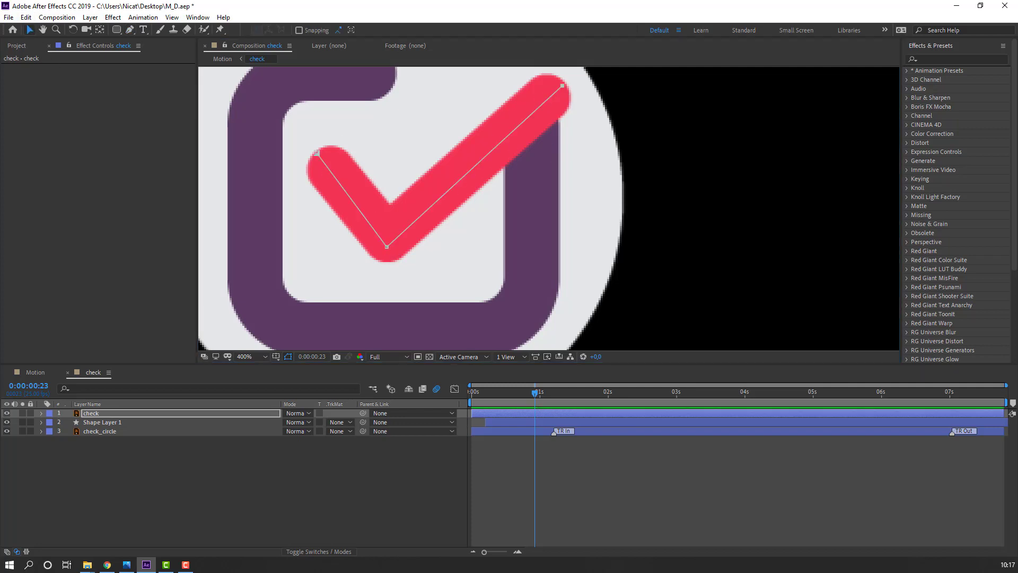
# Find the Generate effect Stroke and apply it to the check layer.
pyautogui.click(957, 59)
pyautogui.write('stroke')
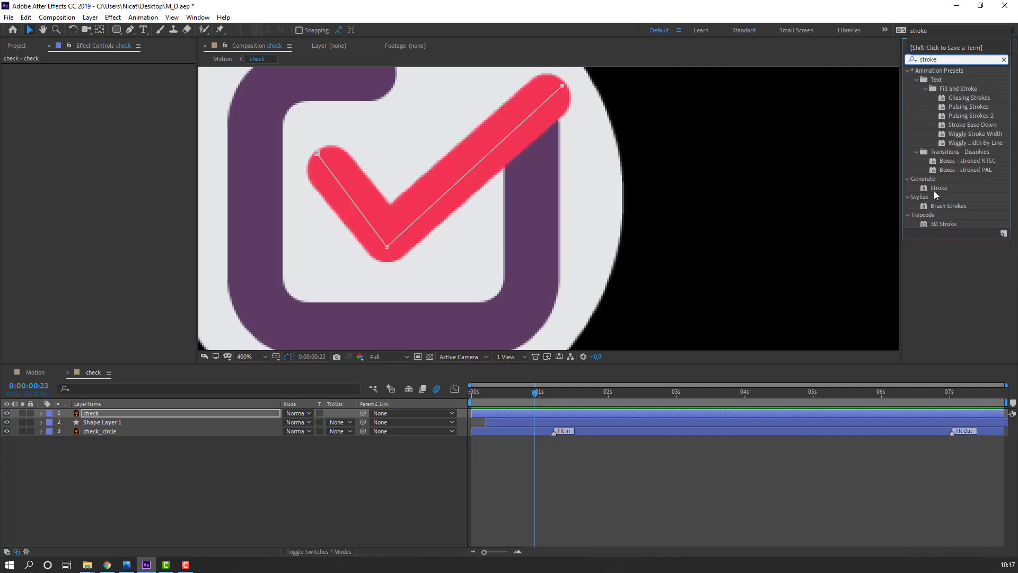
pyautogui.moveTo(936, 190)
pyautogui.mouseDown()
pyautogui.moveTo(440, 223)
pyautogui.moveTo(84, 414)
pyautogui.mouseUp()
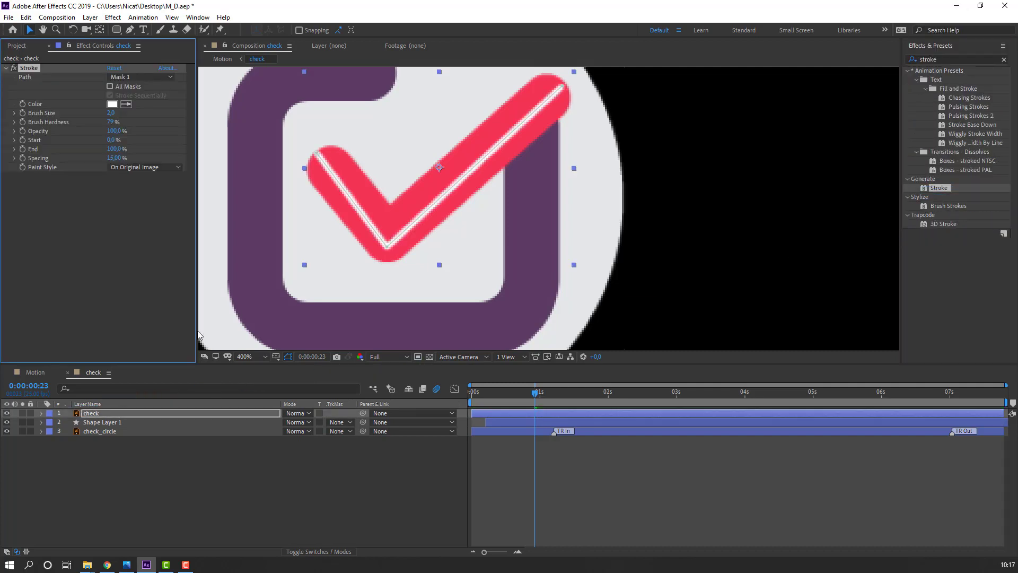
# Set the Stroke effect's Brush Size to 18,6 and its Paint Style to Reveal Original Image.
pyautogui.moveTo(112, 116); pyautogui.dragTo(192, 108)
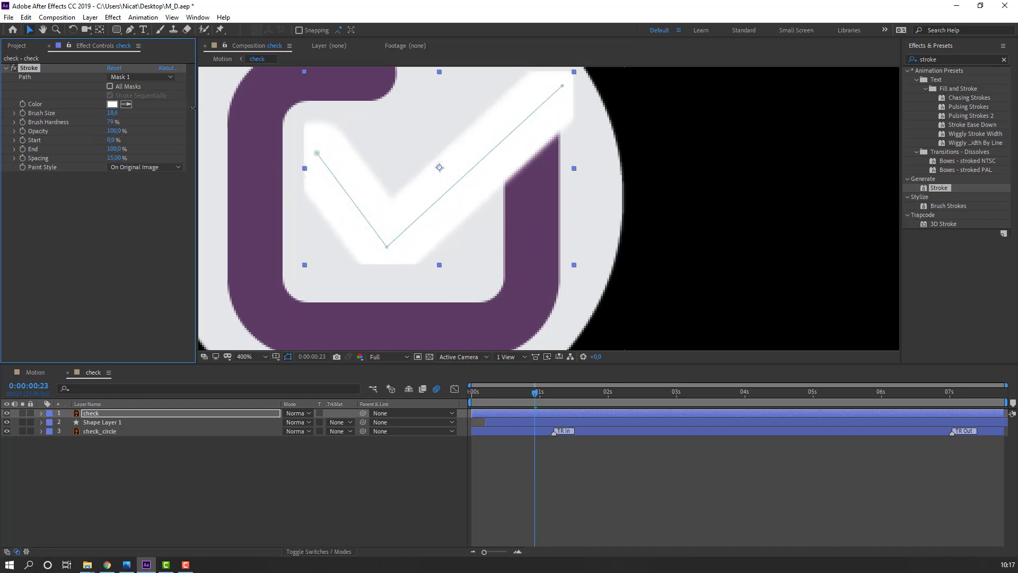
pyautogui.click(124, 168)
pyautogui.click(175, 203)
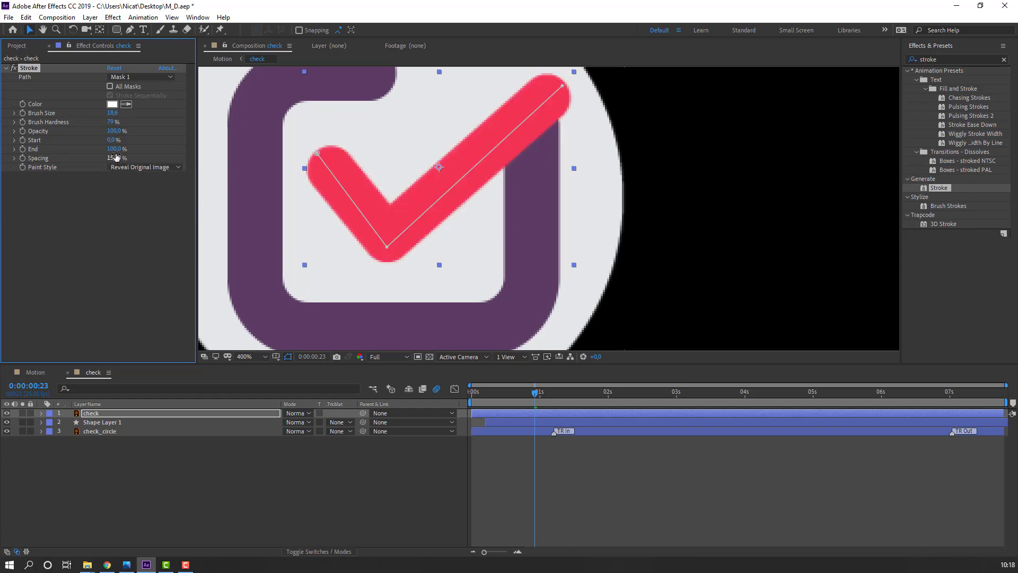
# Keyframe the Stroke effect's End on the check layer from 0% at frame 0 to 100% at frame 15.
pyautogui.moveTo(114, 155); pyautogui.dragTo(97, 162)
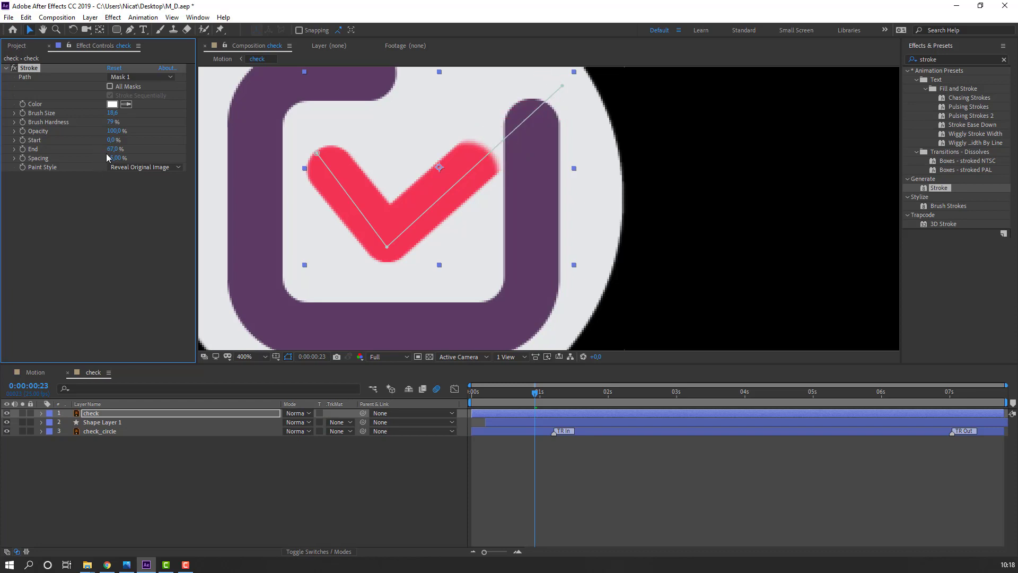
pyautogui.press('Return')
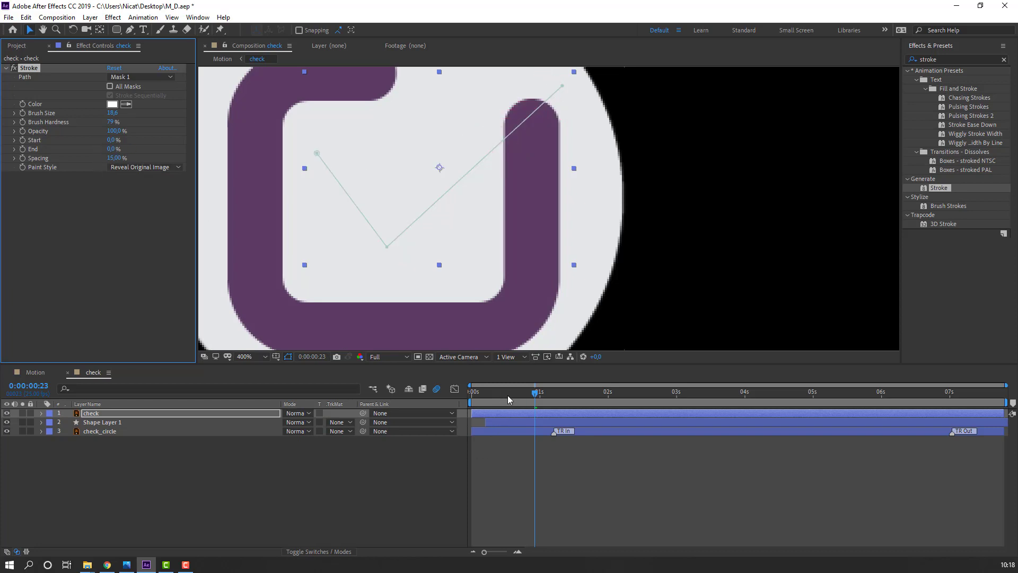
pyautogui.press('Home')
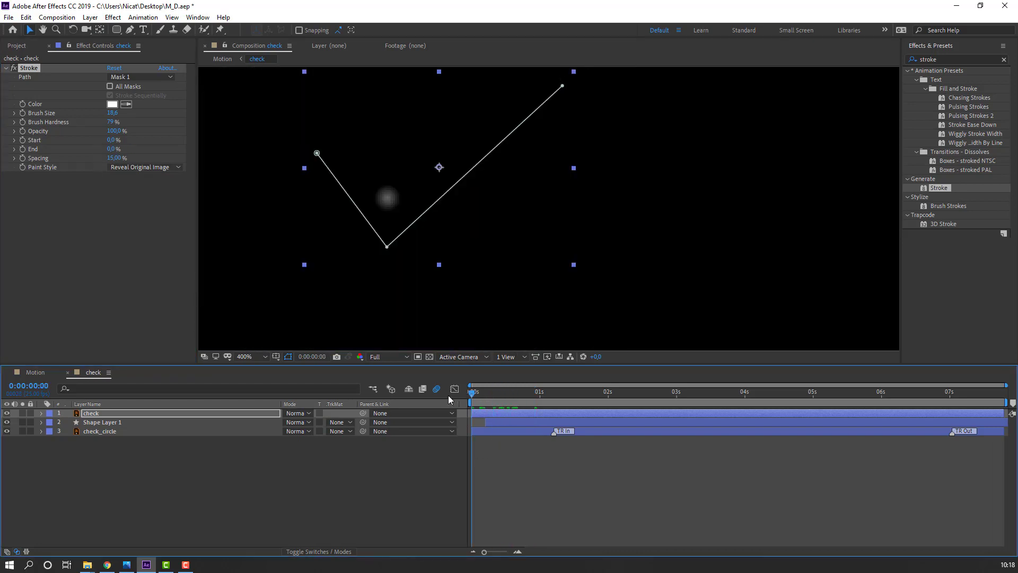
pyautogui.click(23, 150)
pyautogui.moveTo(497, 393); pyautogui.dragTo(512, 394)
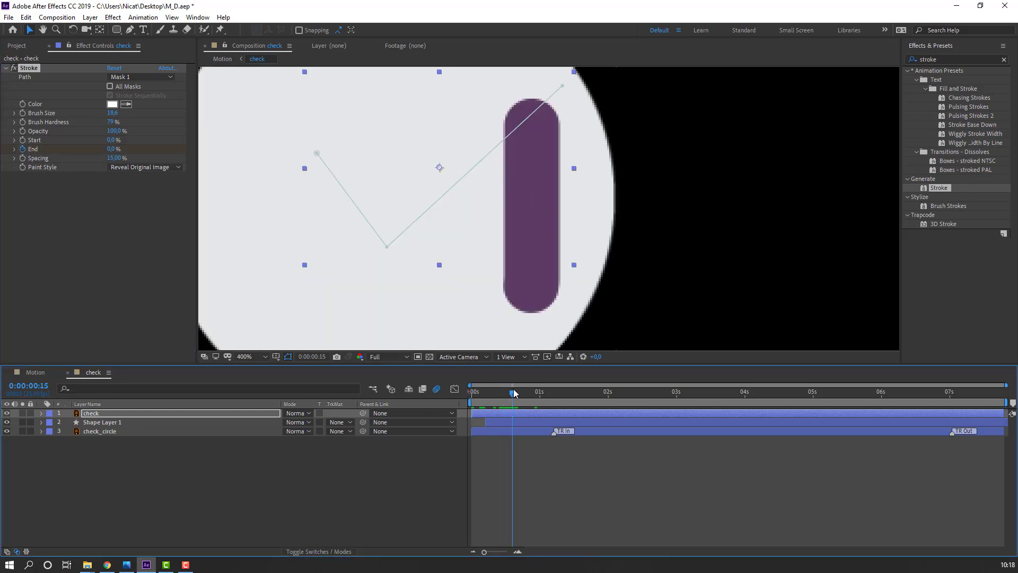
pyautogui.click(111, 149)
pyautogui.write('100')
pyautogui.press('Return')
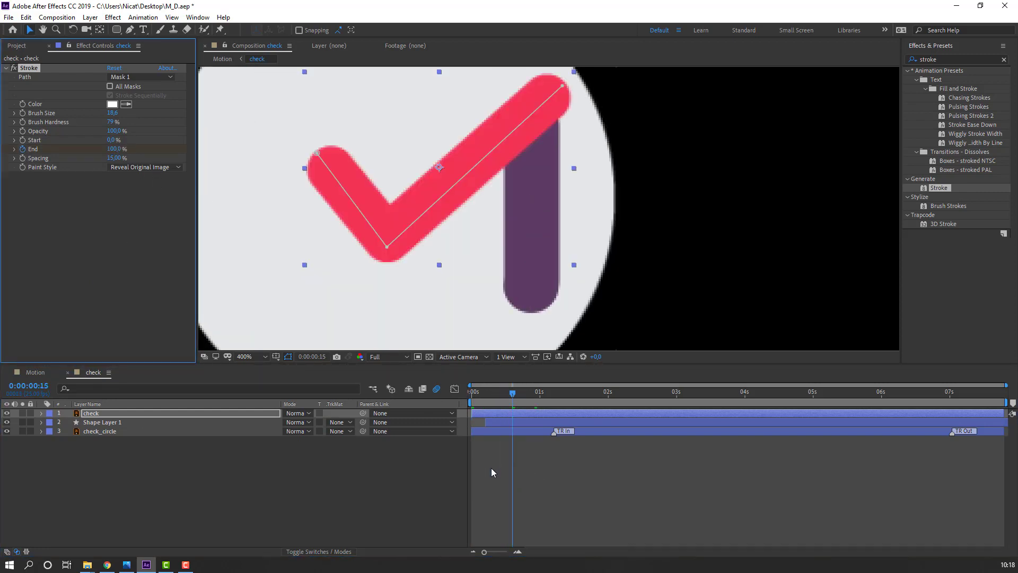
# Reveal the check layer's keyframes, preview the animation, and apply Easy Ease to both Stroke End keyframes.
pyautogui.press('u')
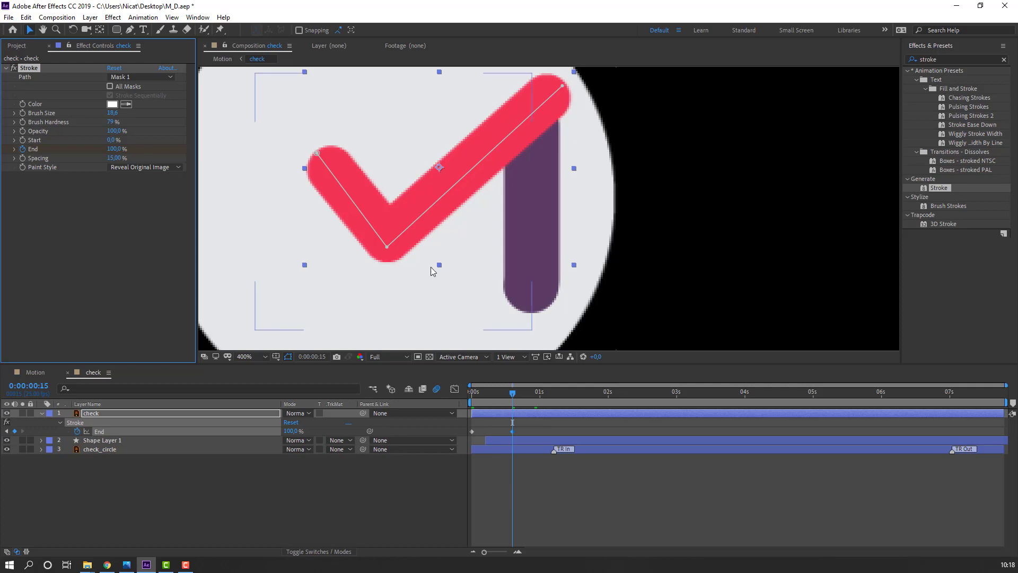
pyautogui.press('space')
pyautogui.scroll(-2, 352, 209)
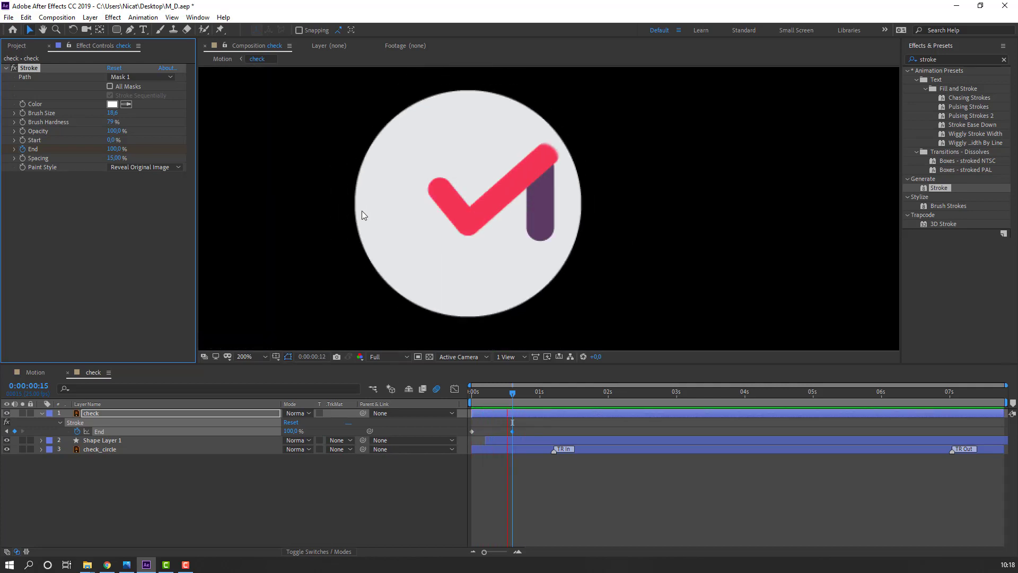
pyautogui.press('space')
pyautogui.moveTo(527, 424); pyautogui.dragTo(465, 444)
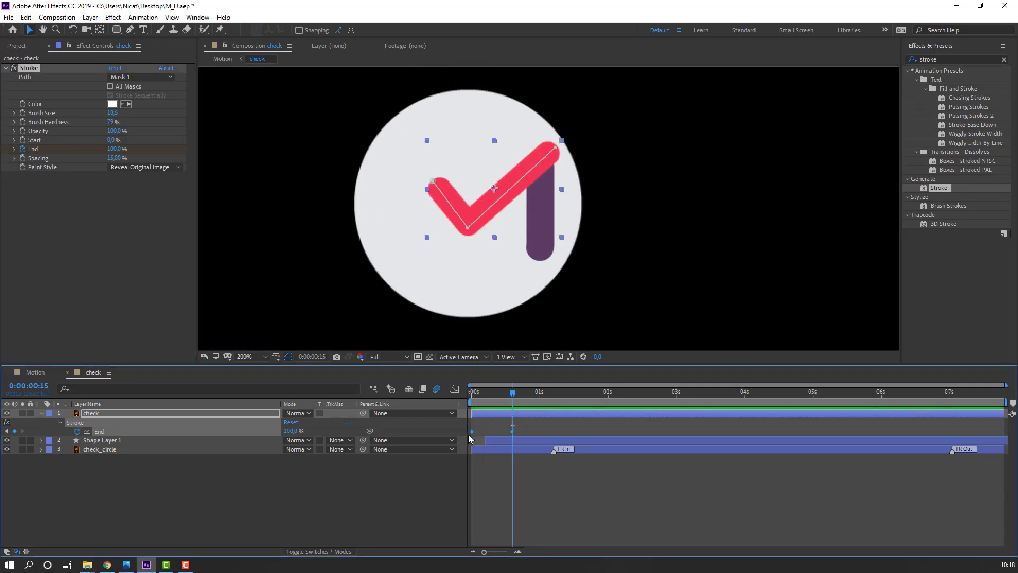
pyautogui.rightClick(472, 431)
pyautogui.moveTo(563, 425)
pyautogui.click(646, 457)
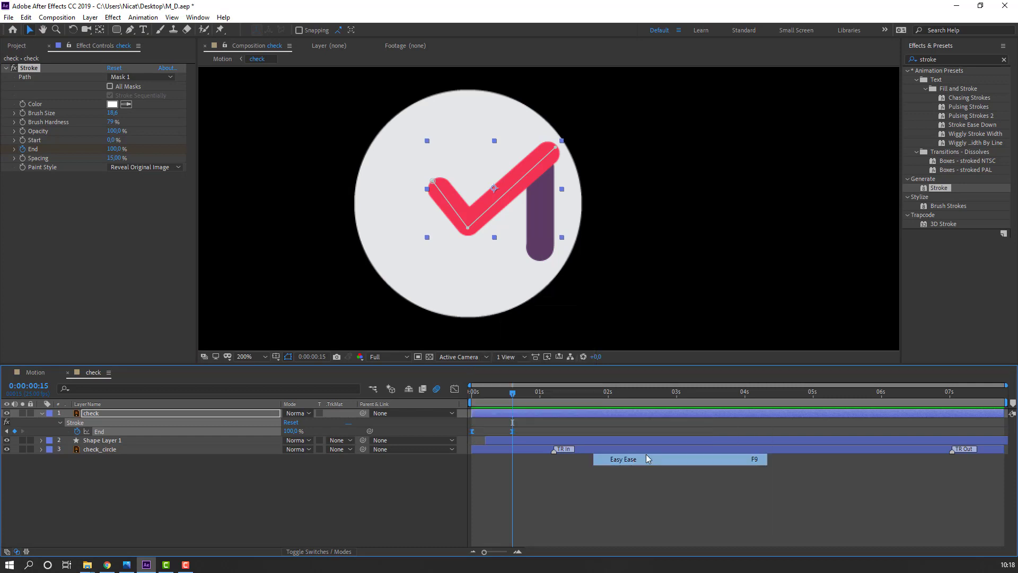
# Sharpen the speed curve of the check layer's Stroke End keyframes with longer easing handles and preview it.
pyautogui.click(455, 389)
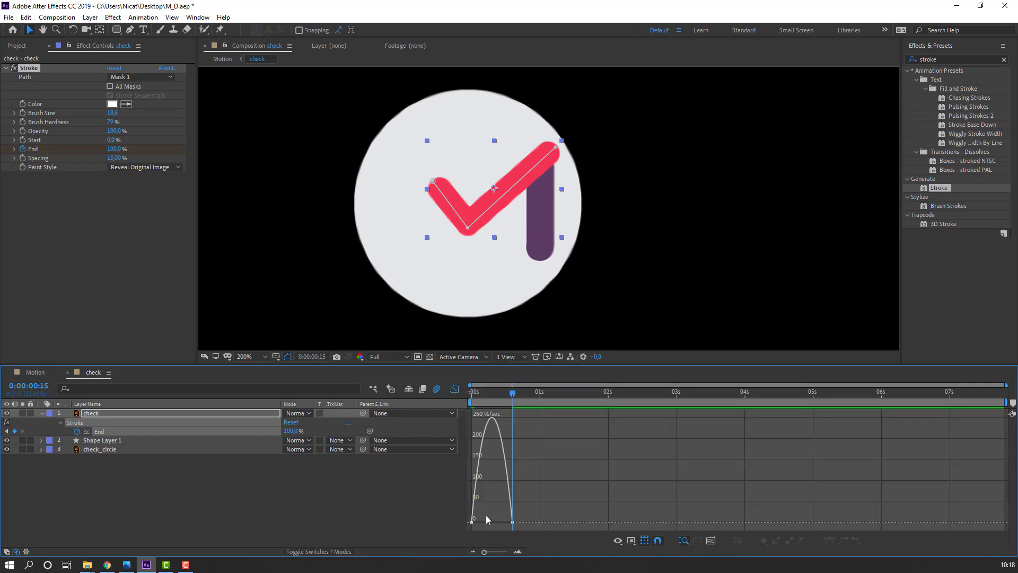
pyautogui.click(483, 522)
pyautogui.moveTo(478, 522); pyautogui.dragTo(498, 522)
pyautogui.press('space')
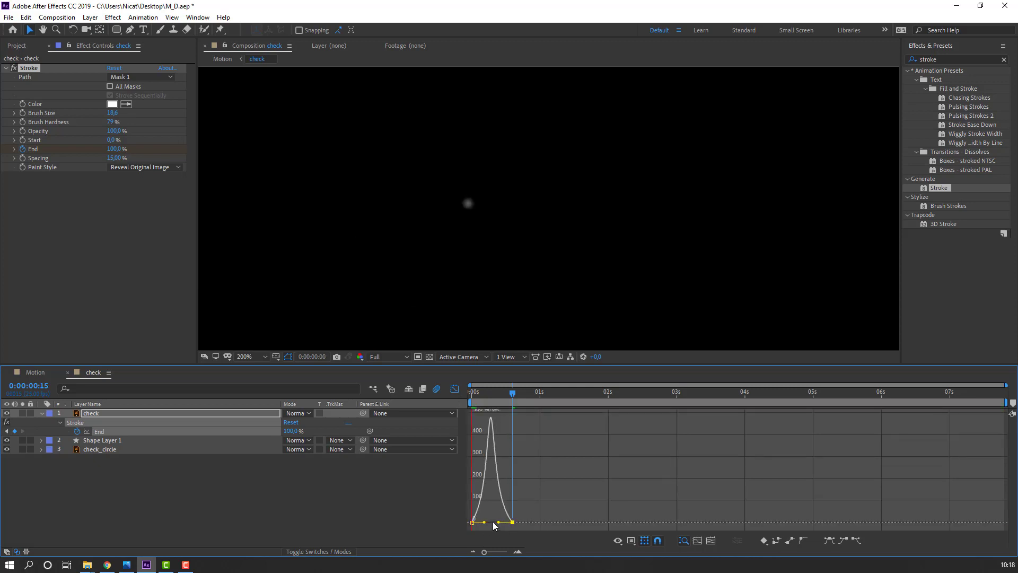
# Move the check layer's second Stroke End keyframe to 1 second and preview the slower draw-on.
pyautogui.press('space')
pyautogui.click(455, 389)
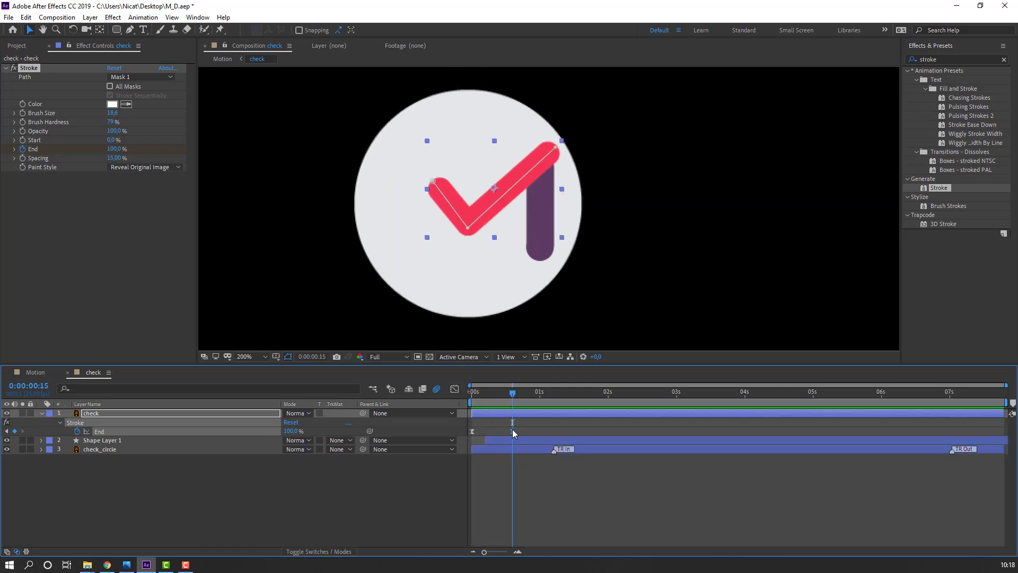
pyautogui.press('space')
pyautogui.press('space')
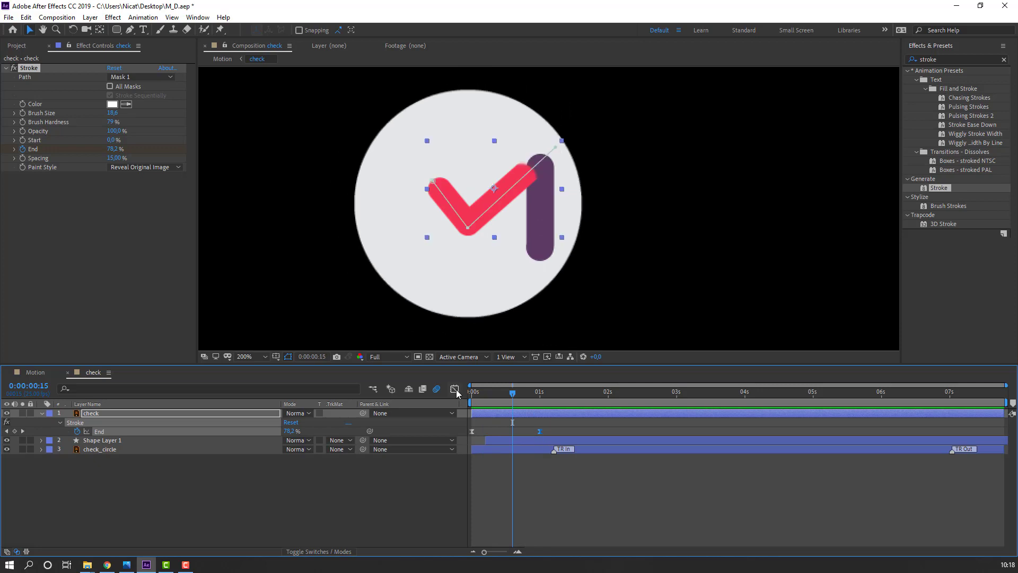
pyautogui.click(454, 389)
pyautogui.press('space')
pyautogui.click(455, 388)
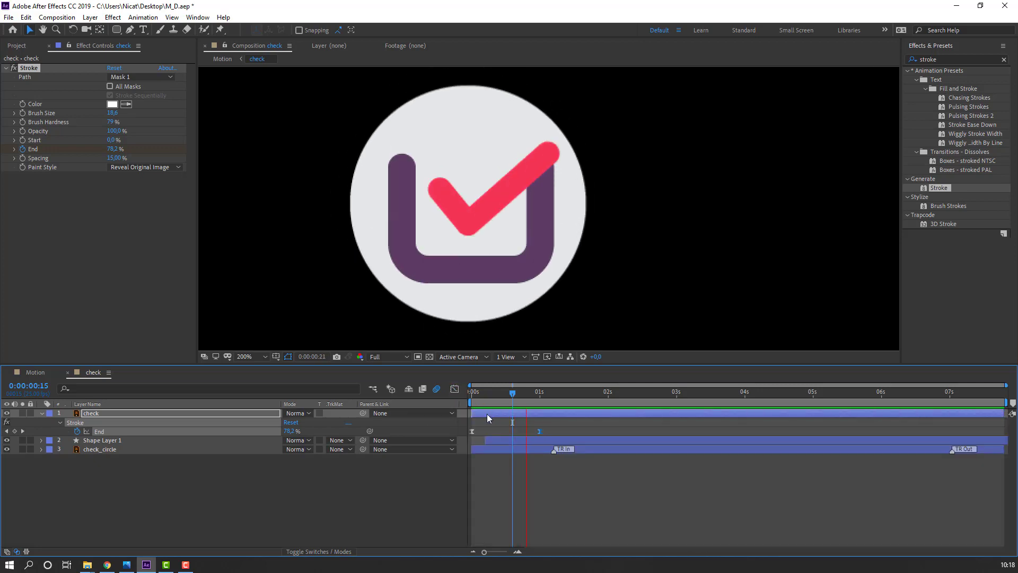
pyautogui.press('space')
# Shift the check layer later so it starts at about frame 11, and preview the badge animation.
pyautogui.click(517, 420)
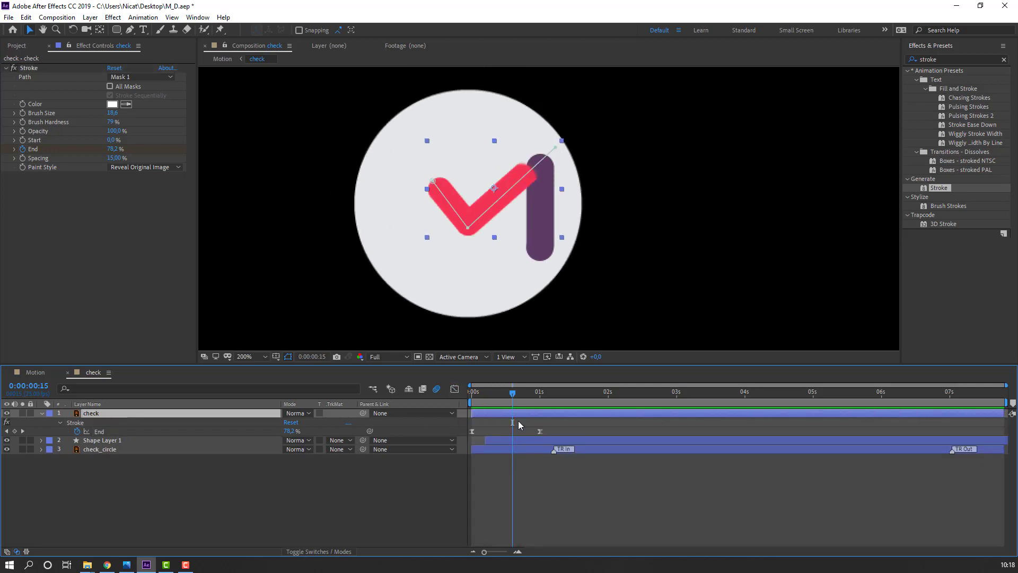
pyautogui.moveTo(524, 418); pyautogui.dragTo(554, 414)
pyautogui.press('space')
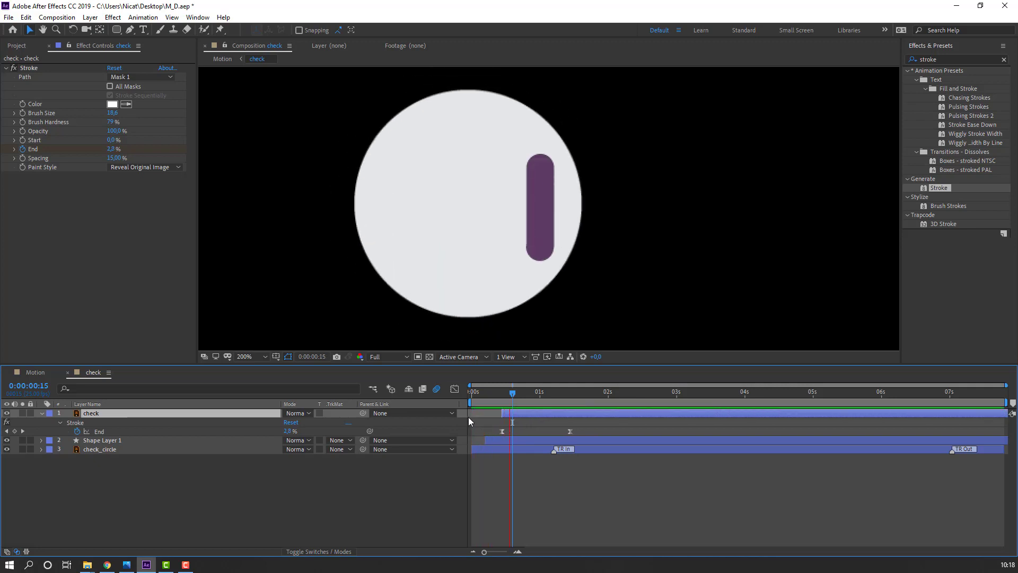
pyautogui.scroll(-4, 316, 220)
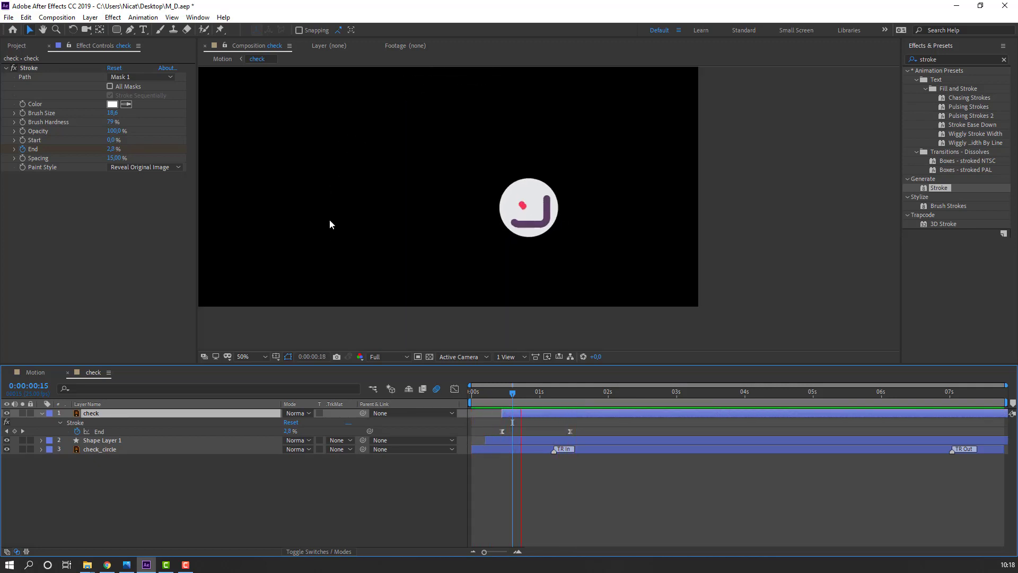
pyautogui.scroll(1, 332, 222)
pyautogui.press('space')
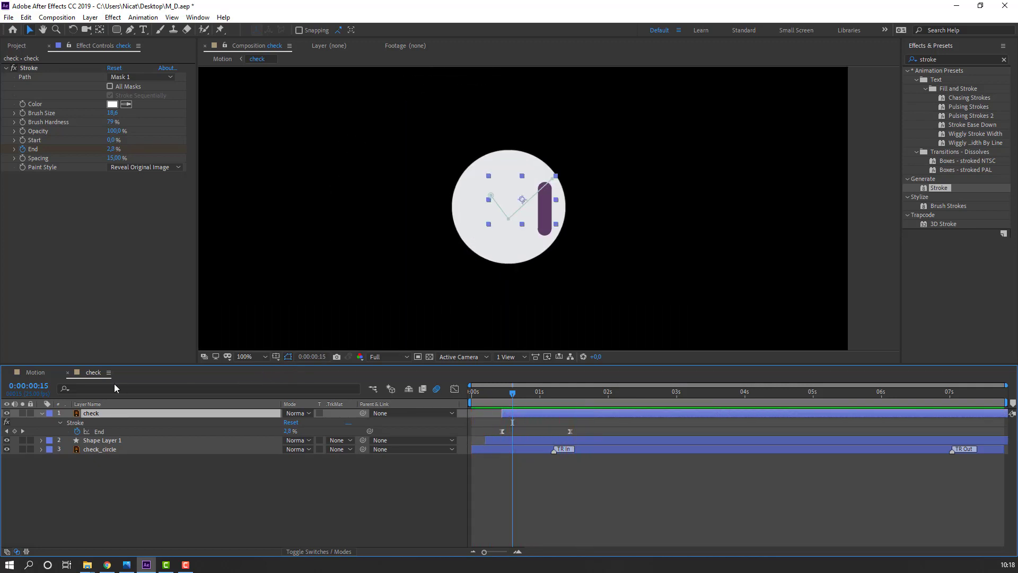
# Close the check composition and retime the check layer in Motion to start at about frame 19, scrubbing to review it.
pyautogui.click(67, 373)
pyautogui.moveTo(476, 460); pyautogui.dragTo(542, 466)
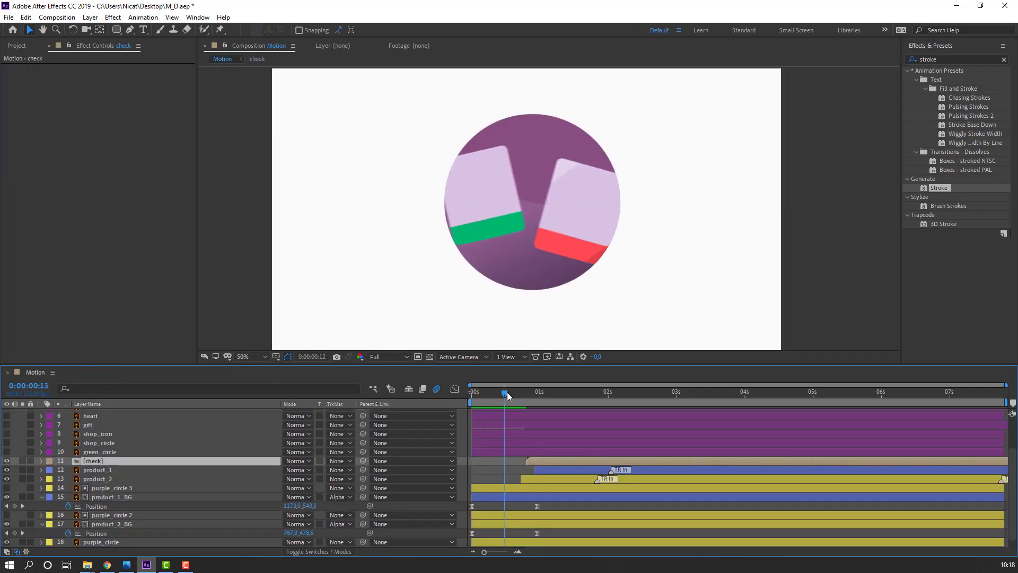
pyautogui.moveTo(507, 393); pyautogui.dragTo(534, 395)
pyautogui.moveTo(540, 461); pyautogui.dragTo(538, 461)
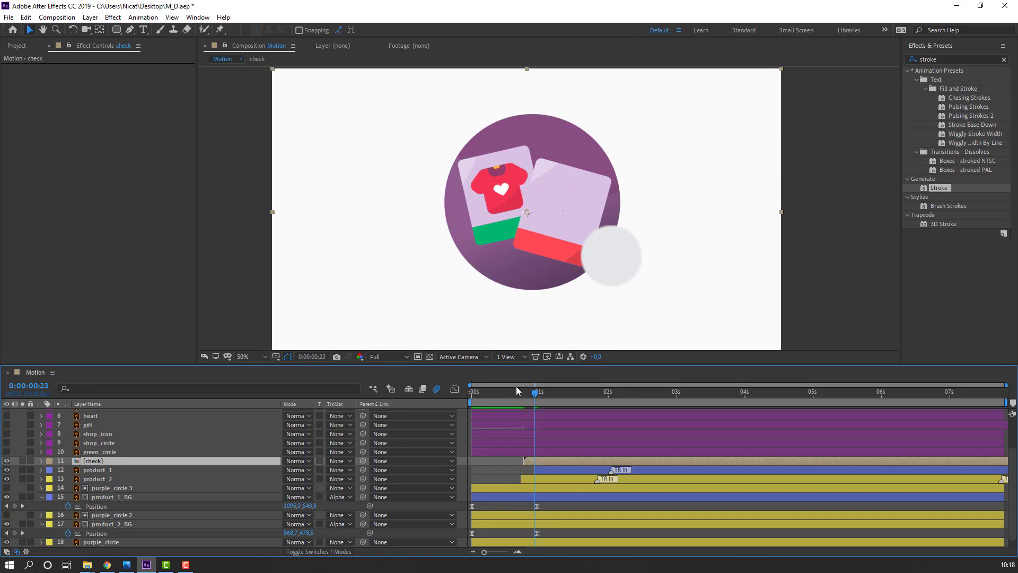
pyautogui.moveTo(516, 392); pyautogui.dragTo(558, 401)
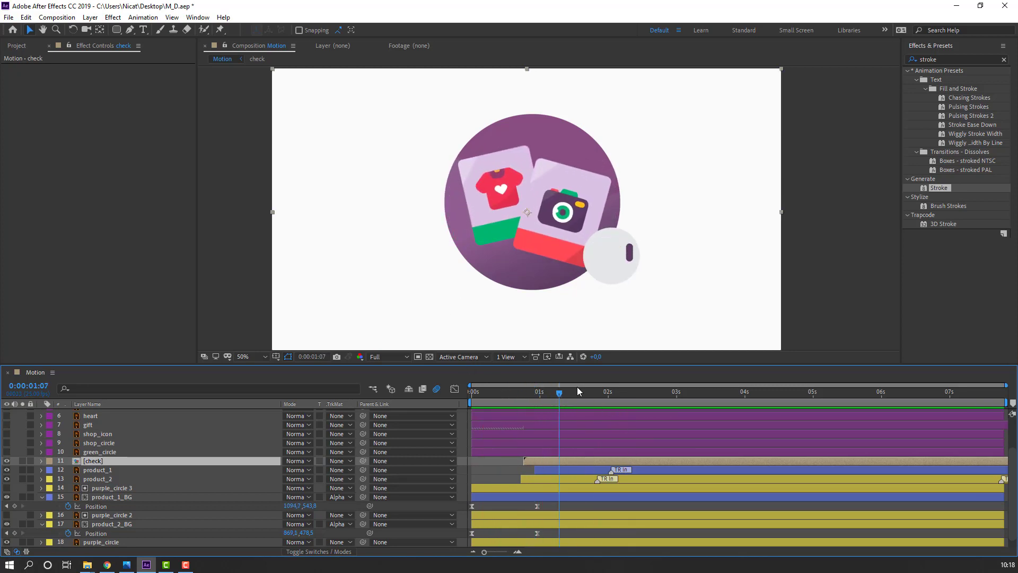
pyautogui.moveTo(577, 387)
pyautogui.mouseDown()
pyautogui.moveTo(536, 394)
pyautogui.moveTo(626, 415)
pyautogui.mouseUp()
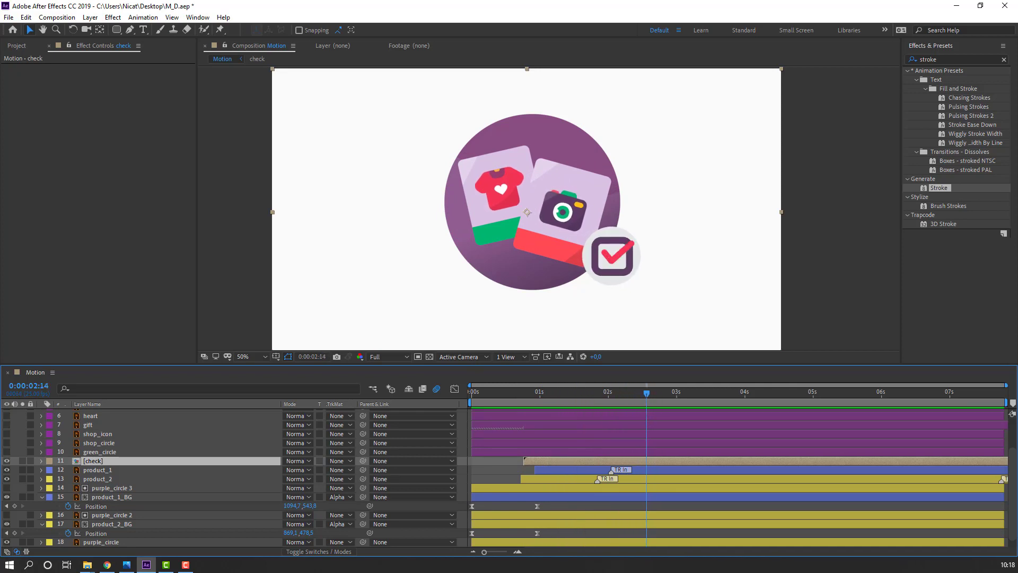
# Add Position keyframes to product_1_BG and product_2_BG at 0:00:02:08.
pyautogui.hotkey('alt', 'Tab')
pyautogui.moveTo(645, 395); pyautogui.dragTo(629, 411)
pyautogui.scroll(-1, 129, 510)
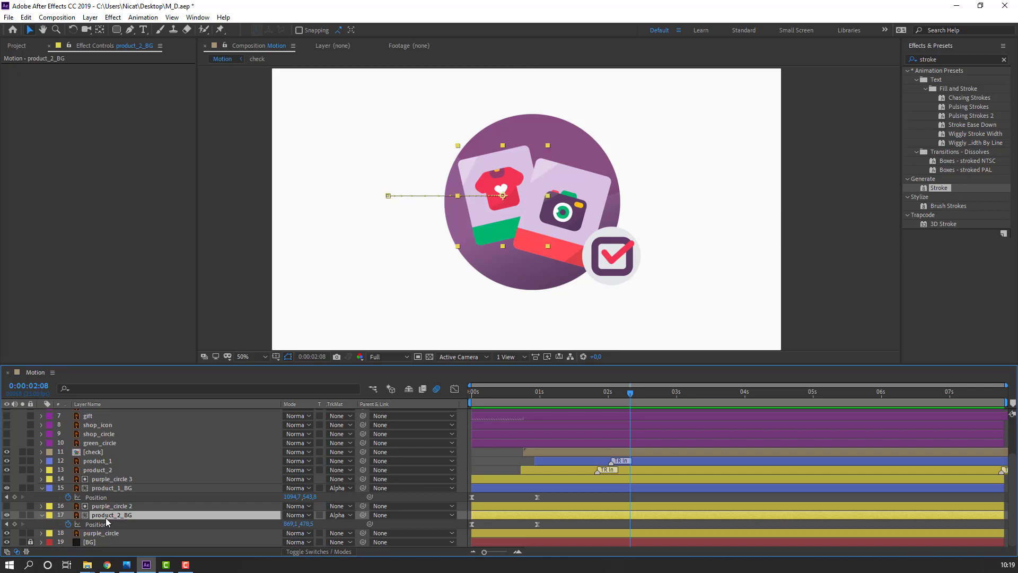
pyautogui.keyDown('ctrl'); pyautogui.click(117, 488); pyautogui.keyUp('ctrl')
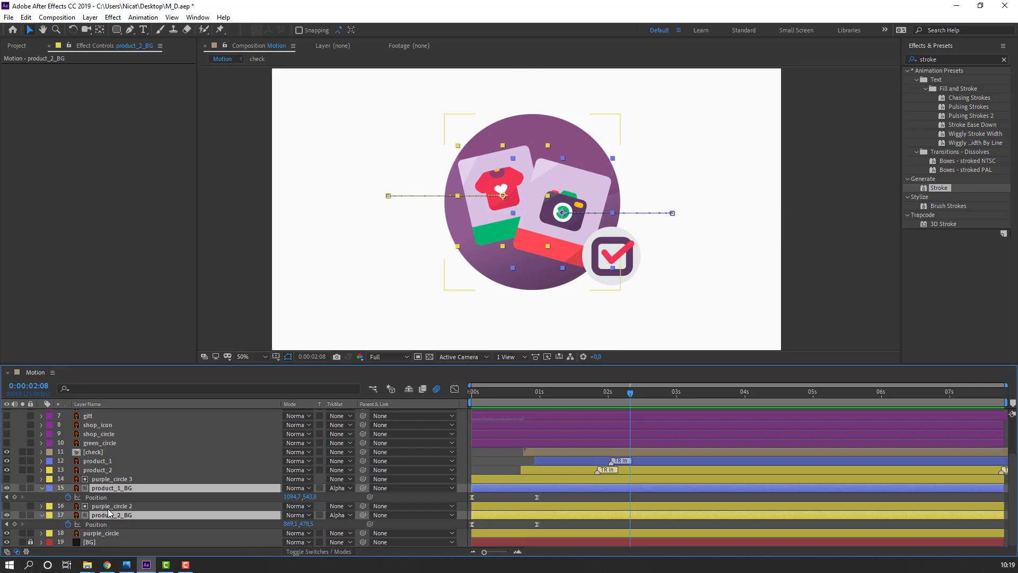
pyautogui.click(15, 497)
pyautogui.click(15, 523)
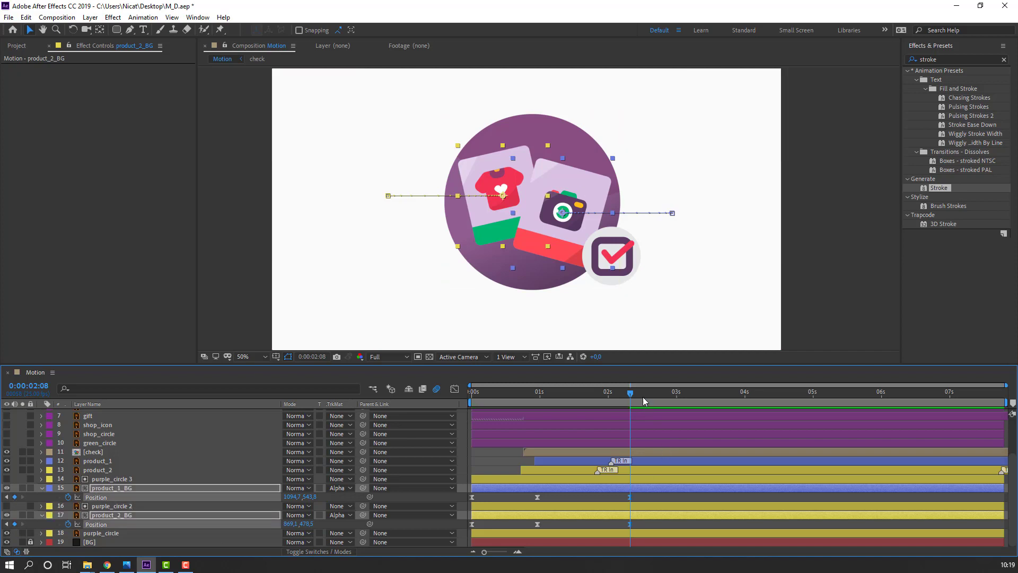
# At about 0:00:02:21, spread the cards apart by setting Position X to 1283,7 for product_1_BG and 660,1 for product_2_BG.
pyautogui.moveTo(644, 394); pyautogui.dragTo(666, 397)
pyautogui.click(498, 498)
pyautogui.moveTo(291, 497); pyautogui.dragTo(404, 507)
pyautogui.moveTo(291, 526); pyautogui.dragTo(181, 526)
# At 0:00:03:07, bring the cards together with Position 972,1, 478,5 for product_2_BG and 1004,7, 493,8 for product_1_BG.
pyautogui.moveTo(670, 398); pyautogui.dragTo(695, 397)
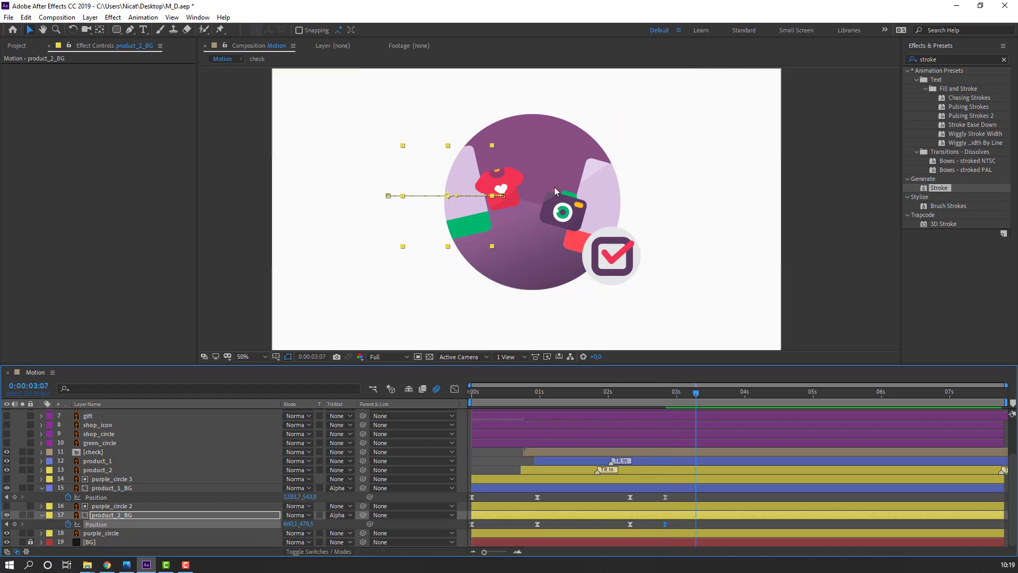
pyautogui.moveTo(292, 524); pyautogui.dragTo(446, 518)
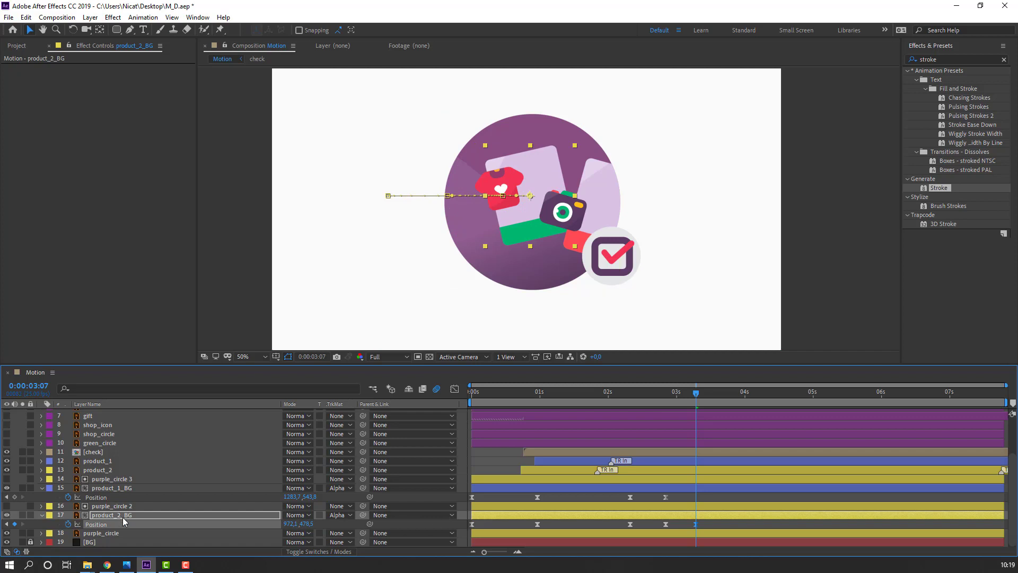
pyautogui.moveTo(290, 497)
pyautogui.mouseDown()
pyautogui.moveTo(148, 491)
pyautogui.moveTo(306, 497)
pyautogui.moveTo(292, 508)
pyautogui.moveTo(284, 500)
pyautogui.mouseUp()
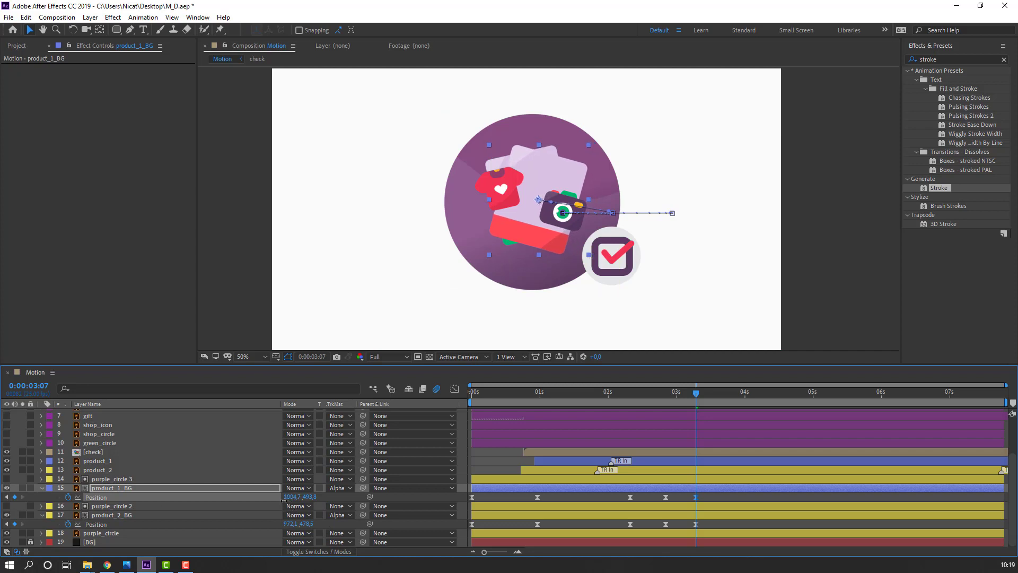
# Set the work area to start at about 2 seconds and preview the cards' outward and inward movement.
pyautogui.moveTo(473, 403); pyautogui.dragTo(605, 403)
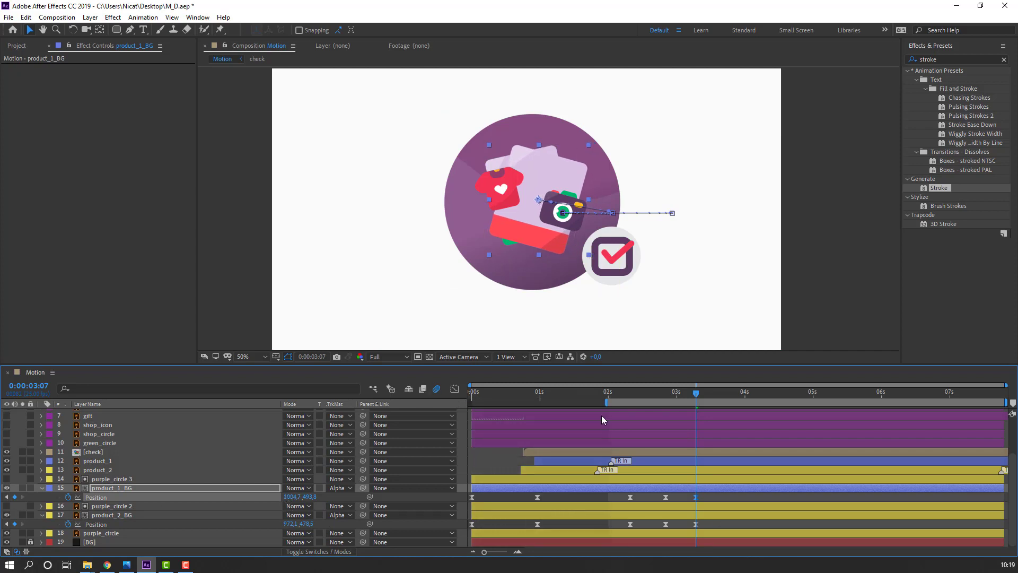
pyautogui.press('space')
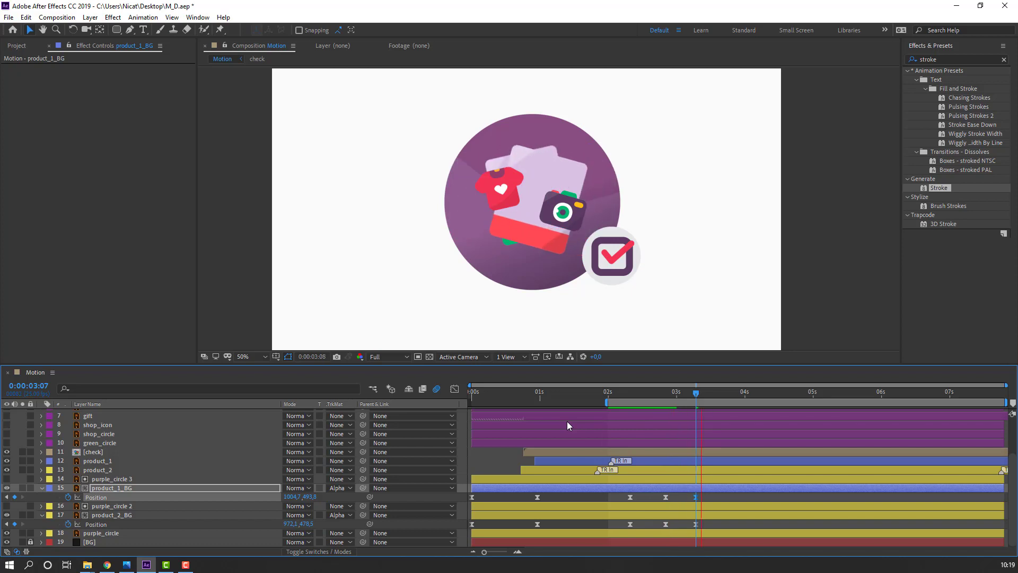
pyautogui.press('space')
# In the speed graph, lengthen the outgoing easing of both cards' Position keyframes at 0:00:02:08 and preview it.
pyautogui.moveTo(703, 493); pyautogui.dragTo(625, 527)
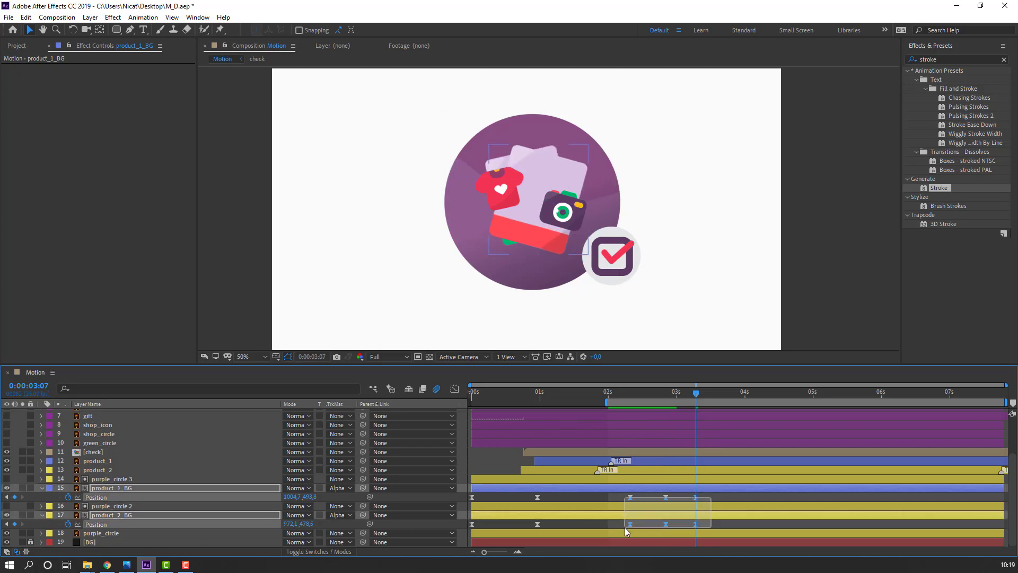
pyautogui.click(454, 389)
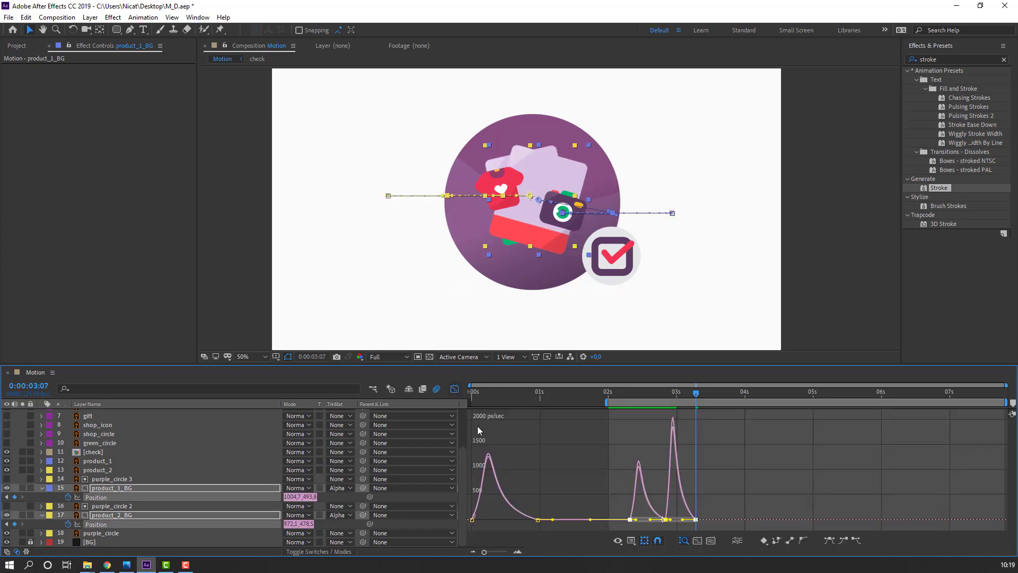
pyautogui.press('=')
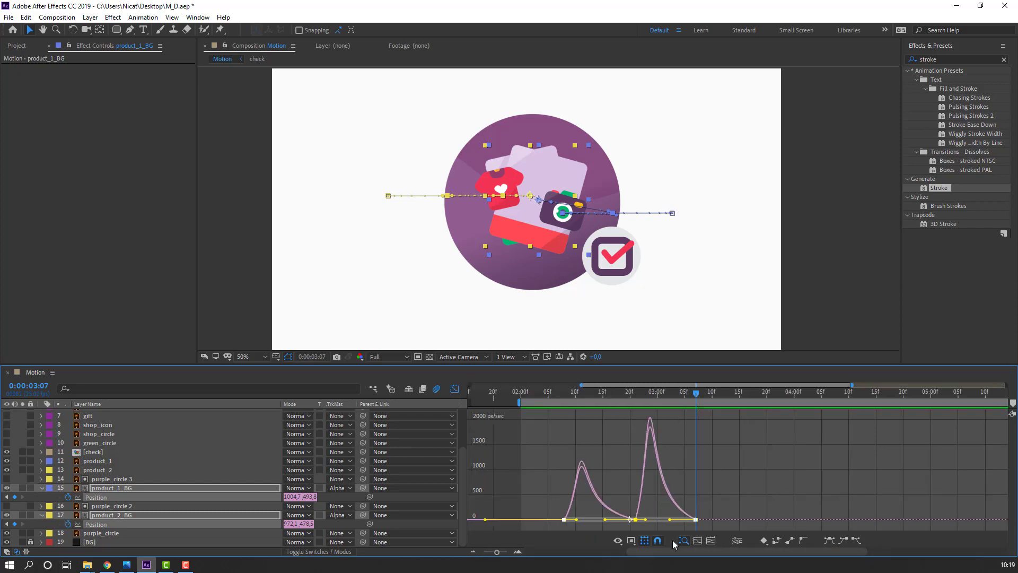
pyautogui.click(538, 510)
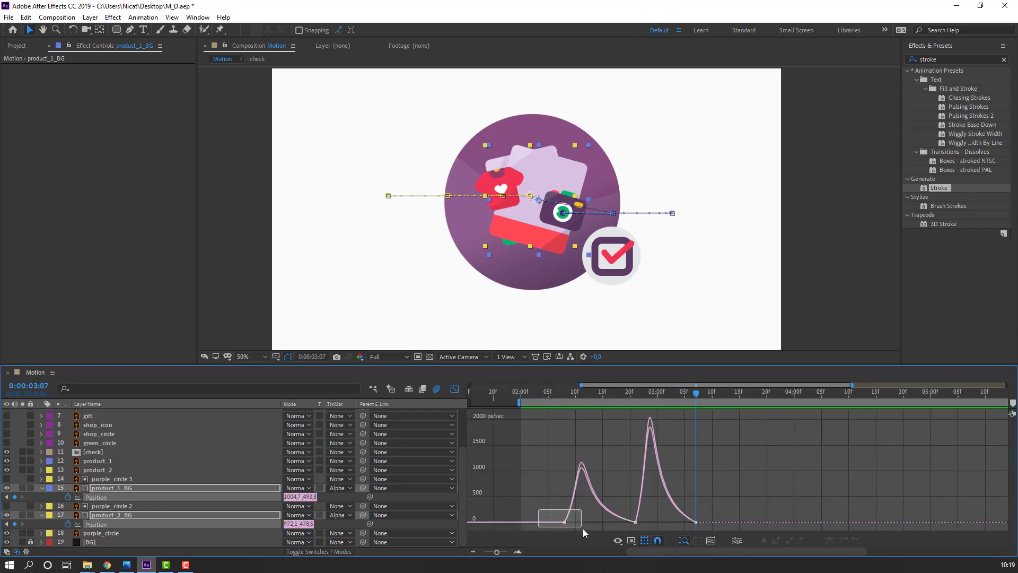
pyautogui.moveTo(583, 528); pyautogui.dragTo(591, 521)
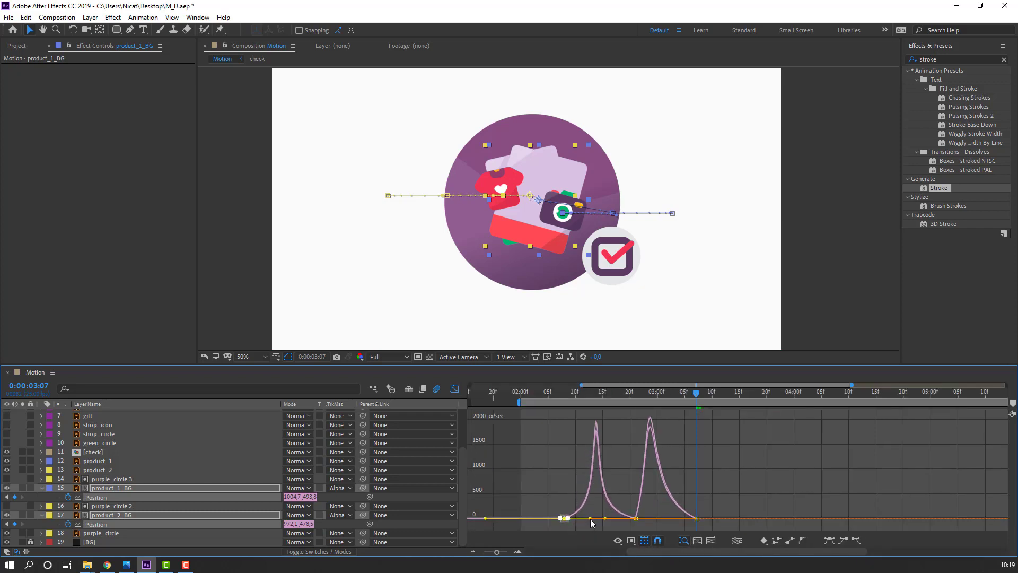
pyautogui.press('space')
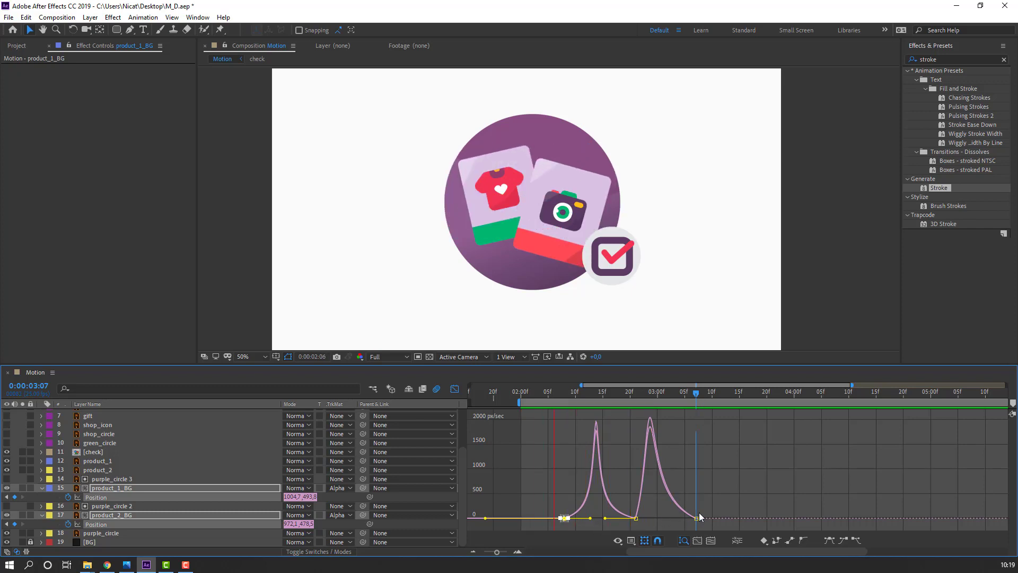
# Lengthen the outgoing easing of both cards' middle Position keyframes in the speed graph and preview the motion.
pyautogui.click(659, 529)
pyautogui.click(713, 516)
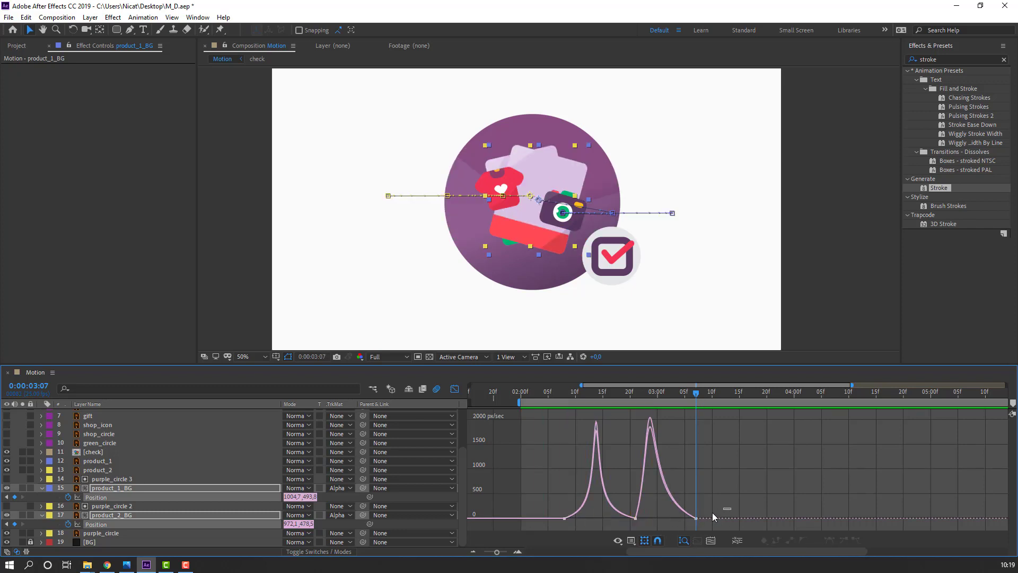
pyautogui.moveTo(730, 507); pyautogui.dragTo(660, 519)
pyautogui.press('space')
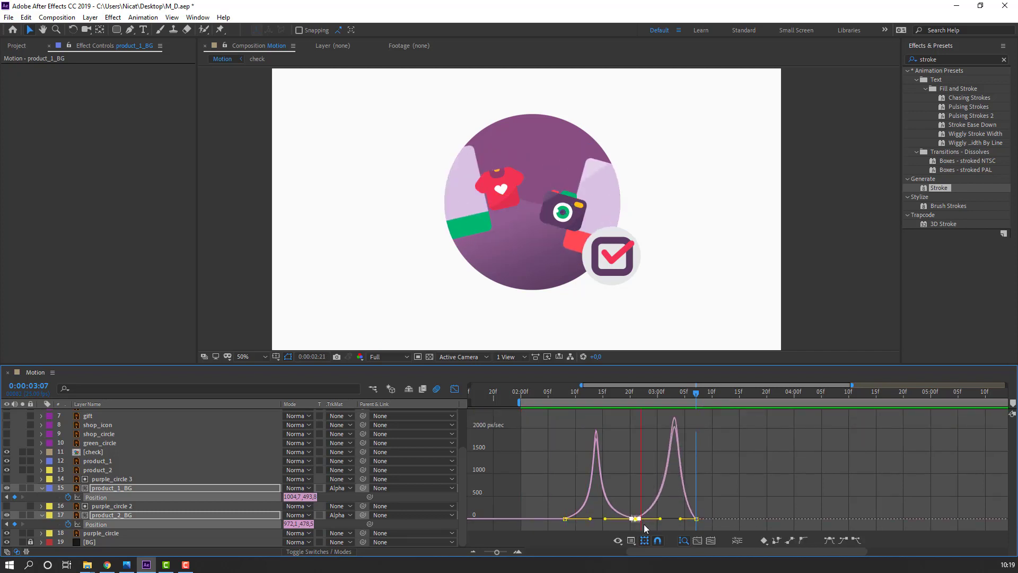
pyautogui.click(454, 389)
pyautogui.click(454, 388)
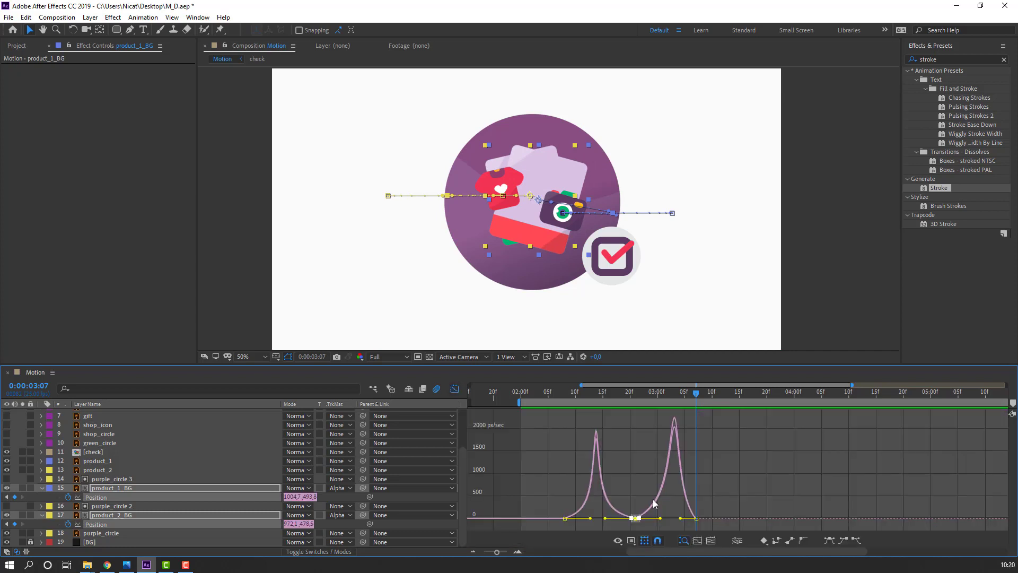
# Shorten the incoming easing of both cards' last Position keyframes, preview it, and return to the layer timeline.
pyautogui.moveTo(681, 518)
pyautogui.mouseDown()
pyautogui.moveTo(715, 514)
pyautogui.moveTo(687, 519)
pyautogui.mouseUp()
pyautogui.hotkey('ctrl', 'z')
pyautogui.press('space')
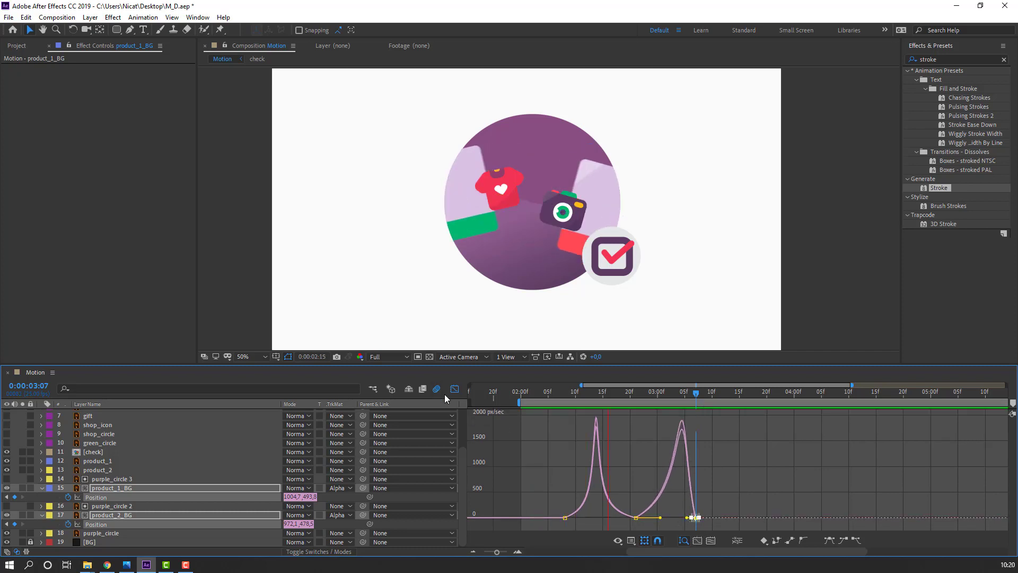
pyautogui.click(448, 389)
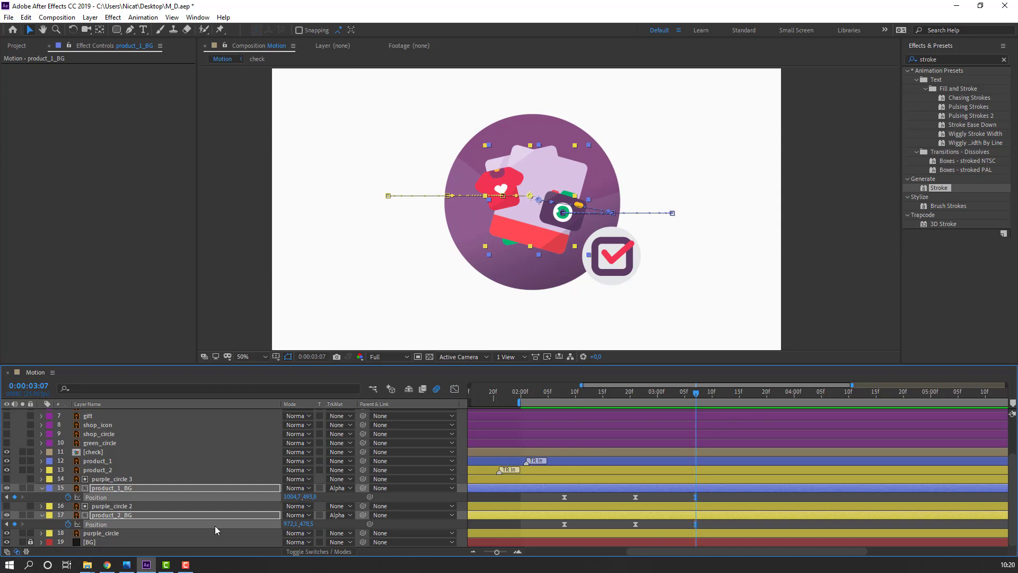
# Split product_1_BG and product_2_BG at 0:00:03:07, remove the parts after the split, and review the cut.
pyautogui.click(121, 489)
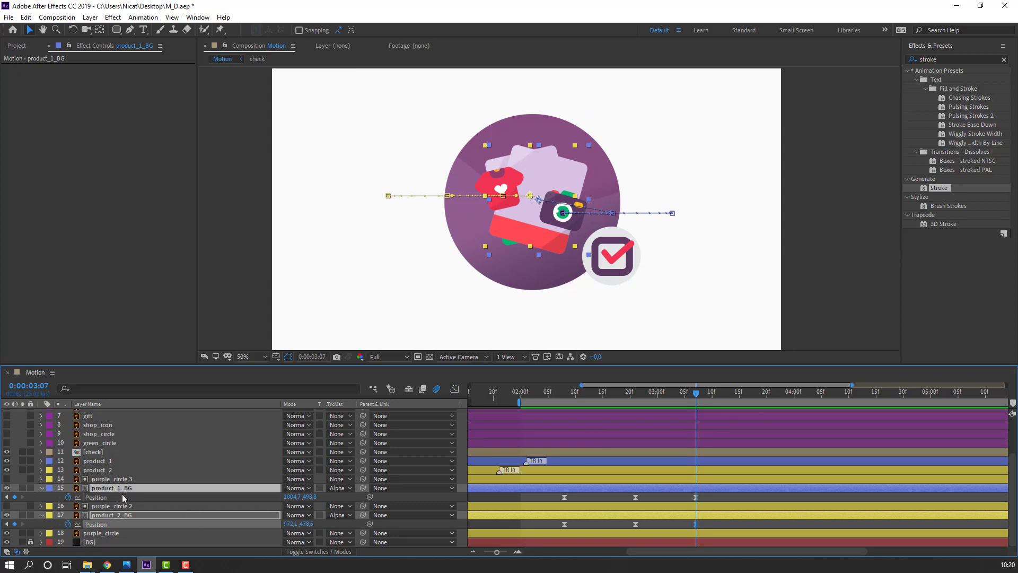
pyautogui.keyDown('ctrl'); pyautogui.click(131, 515); pyautogui.keyUp('ctrl')
pyautogui.keyDown('ctrl'); pyautogui.click(133, 516); pyautogui.keyUp('ctrl')
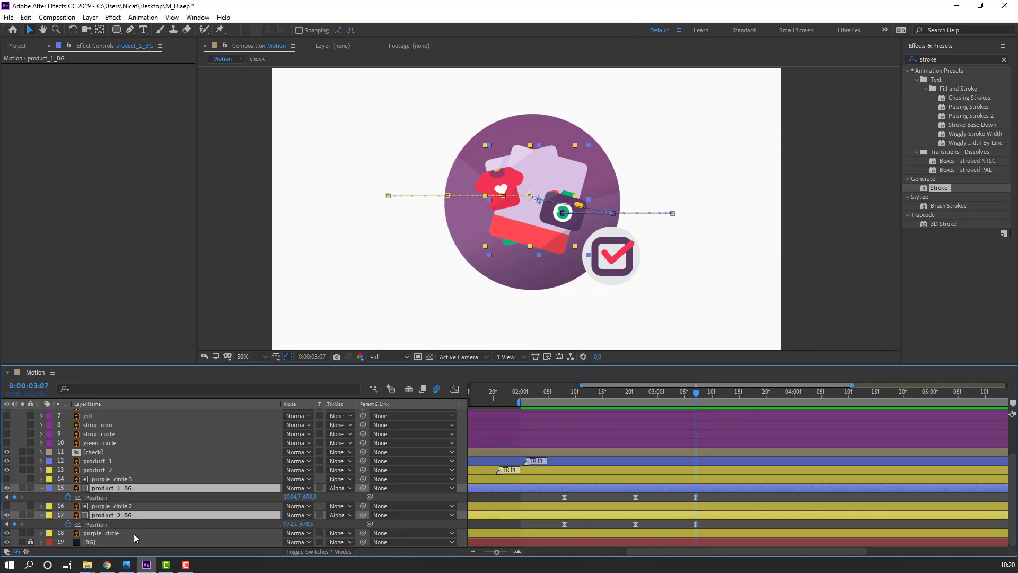
pyautogui.click(26, 17)
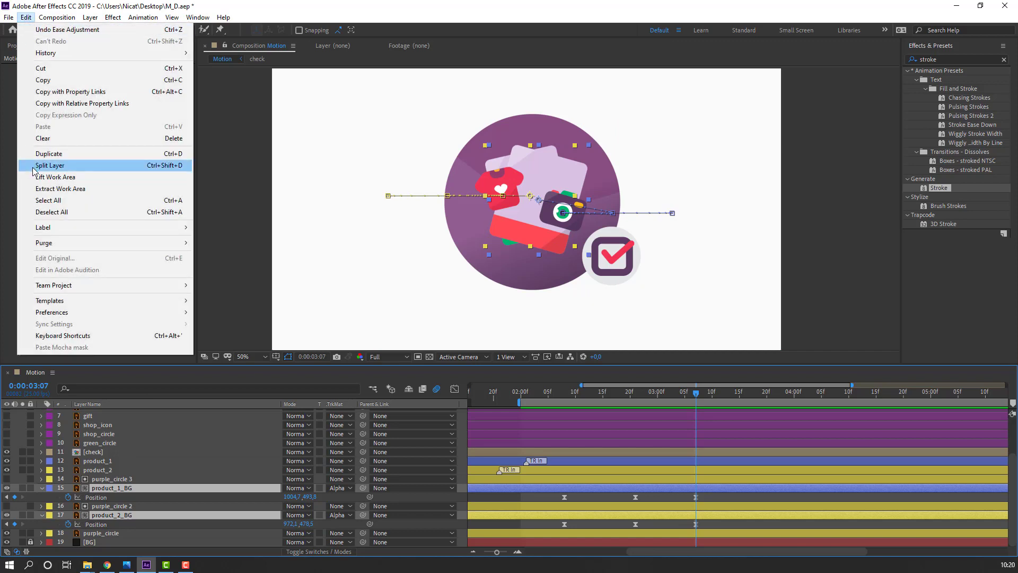
pyautogui.click(171, 165)
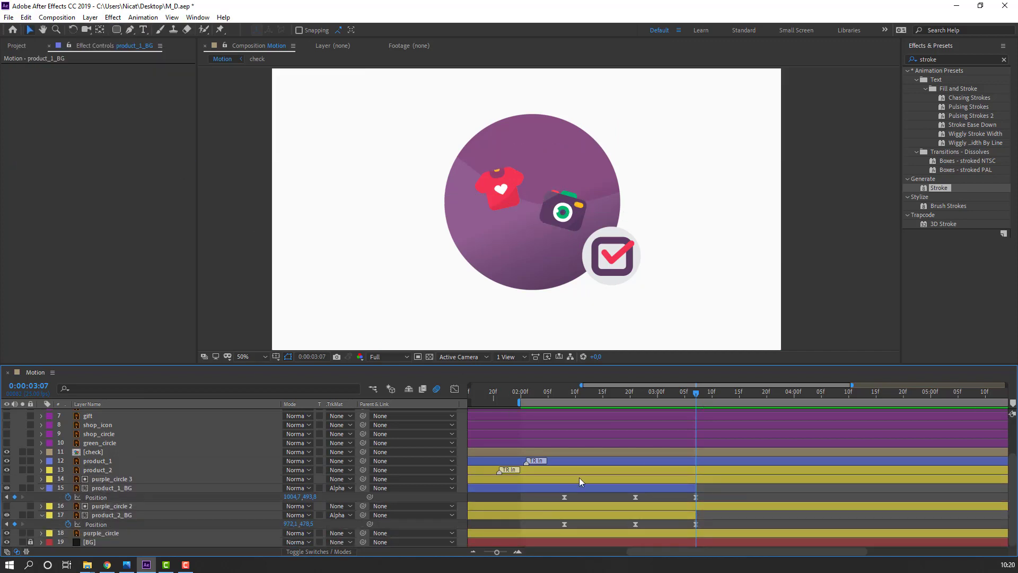
pyautogui.moveTo(654, 399); pyautogui.dragTo(673, 400)
pyautogui.press('space')
pyautogui.moveTo(687, 402); pyautogui.dragTo(698, 402)
pyautogui.scroll(1, 127, 477)
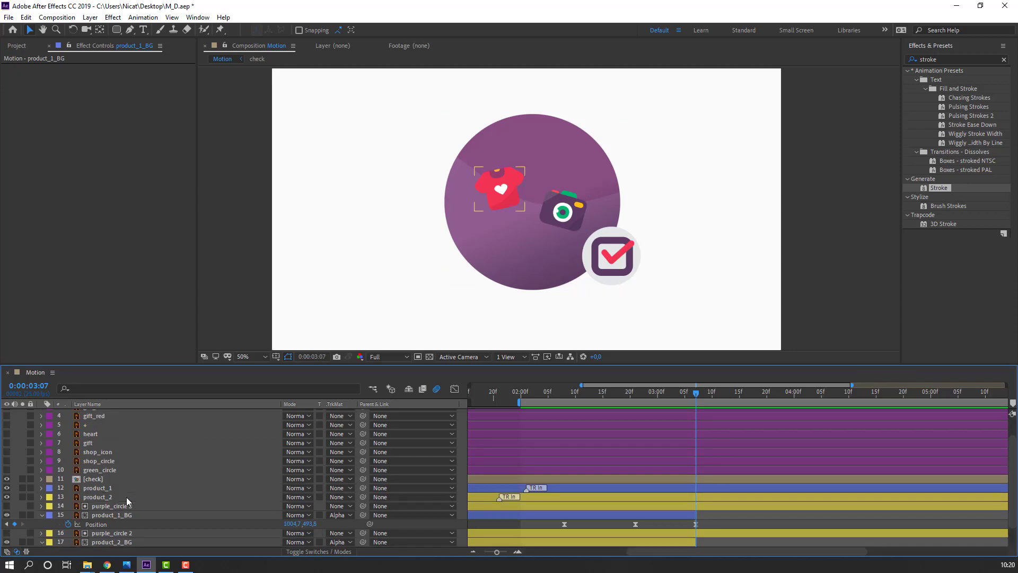
pyautogui.scroll(1, 101, 478)
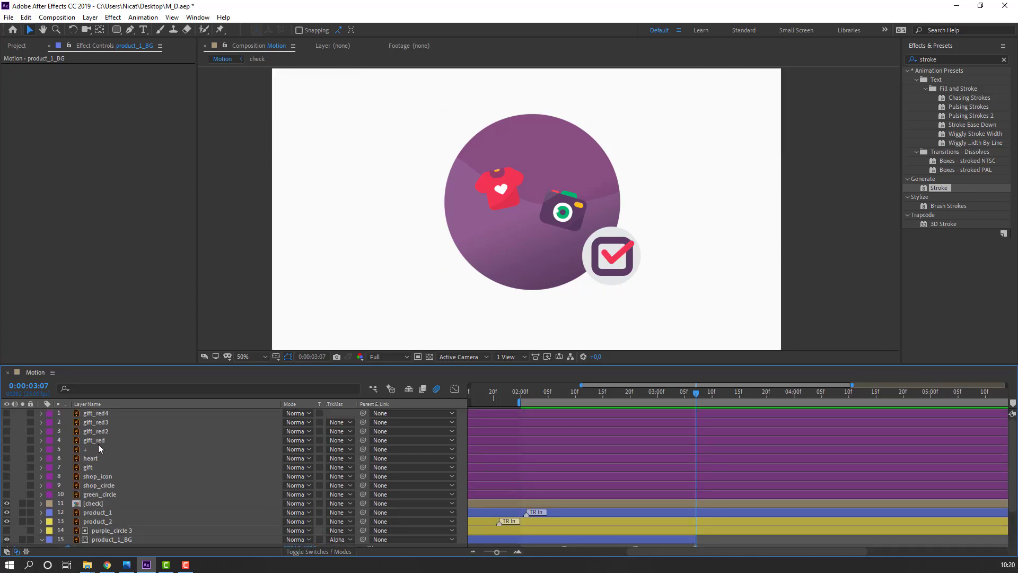
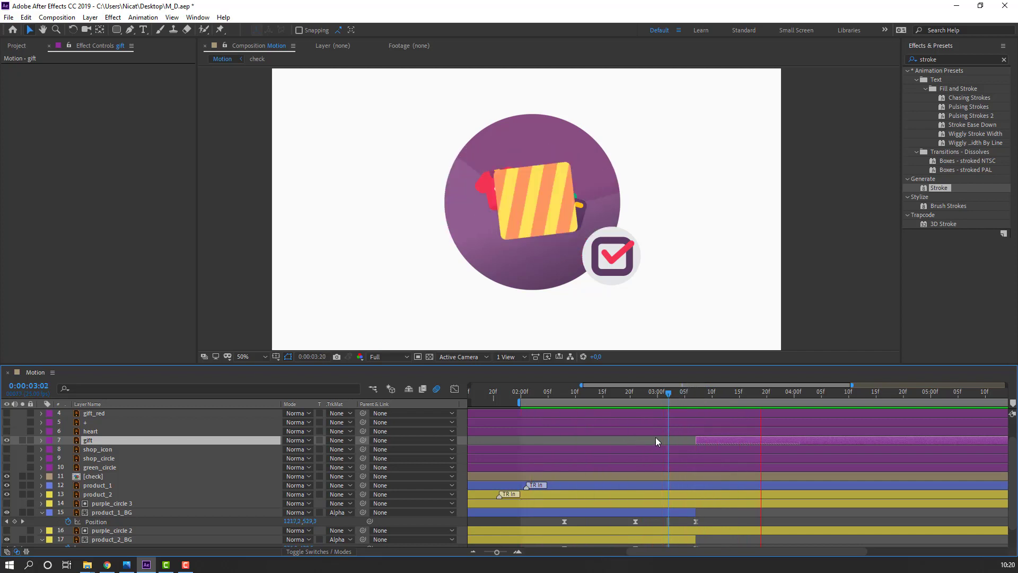
# Add Scale keyframes to product_1 and product_2 at 0:00:03:02.
pyautogui.moveTo(700, 394); pyautogui.dragTo(619, 393)
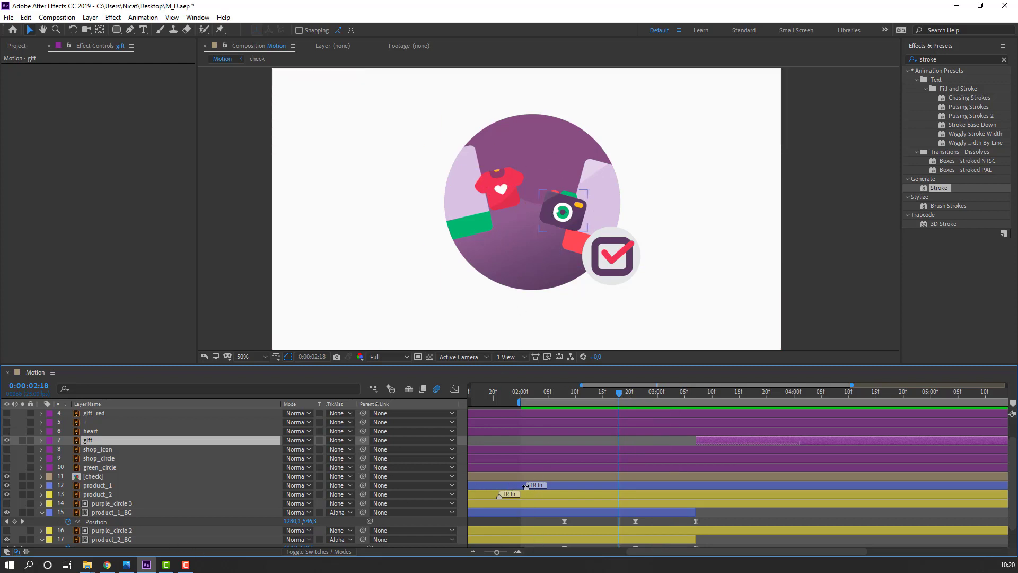
pyautogui.moveTo(526, 485); pyautogui.dragTo(616, 474)
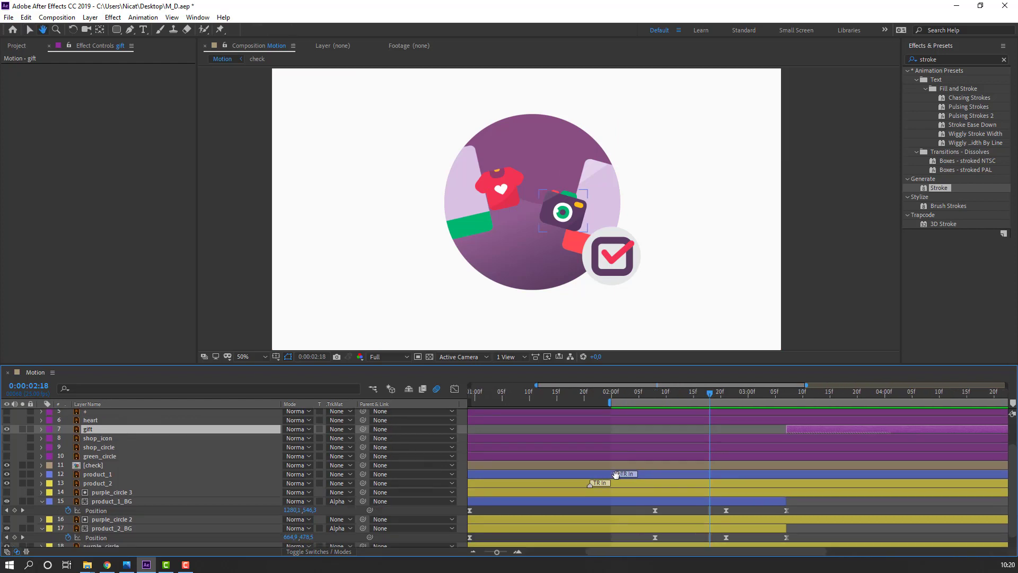
pyautogui.click(101, 484)
pyautogui.keyDown('ctrl'); pyautogui.click(99, 474); pyautogui.keyUp('ctrl')
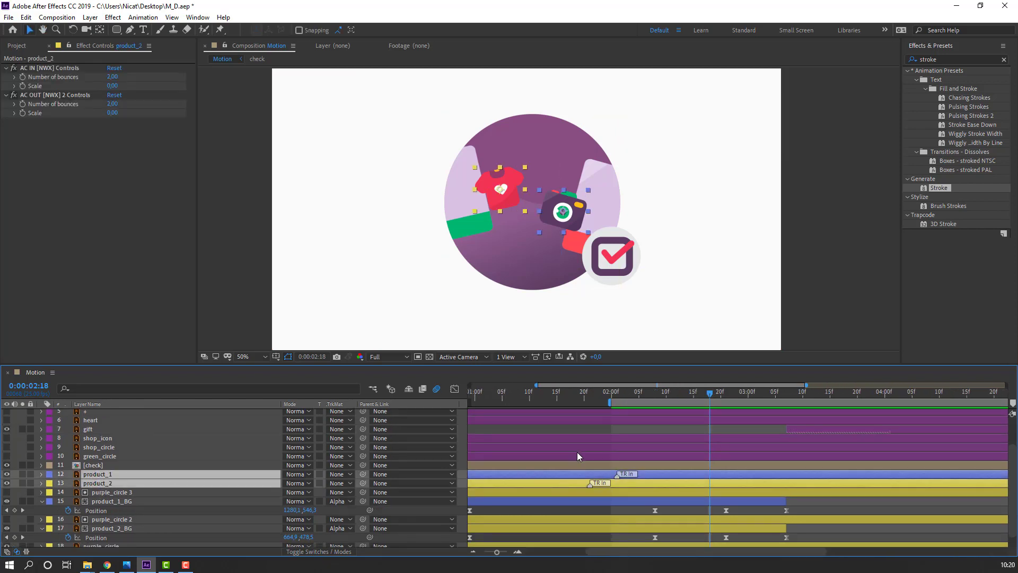
pyautogui.press('s')
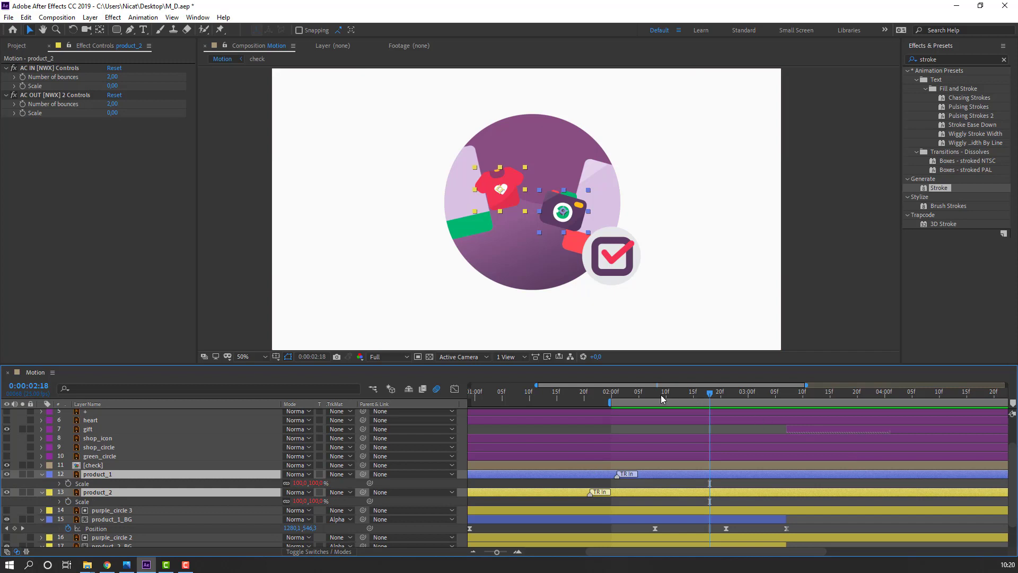
pyautogui.click(638, 395)
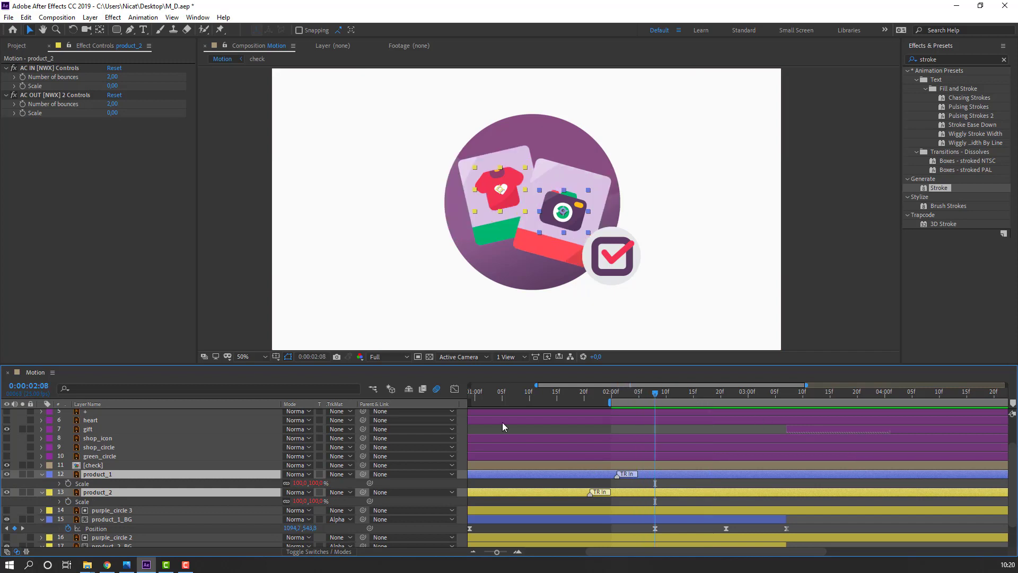
pyautogui.moveTo(667, 397); pyautogui.dragTo(759, 396)
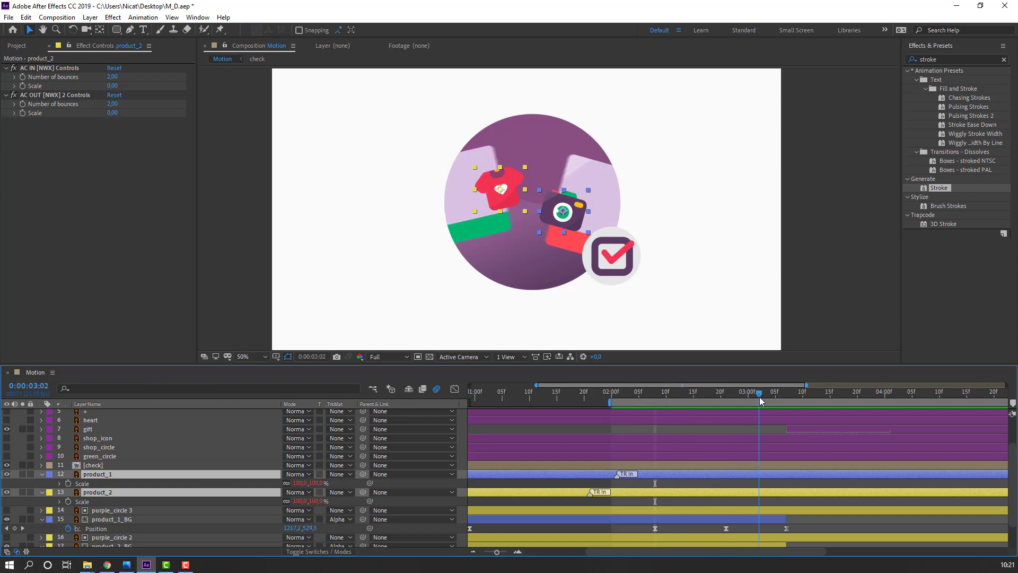
pyautogui.hotkey('alt', 'shift', 's')
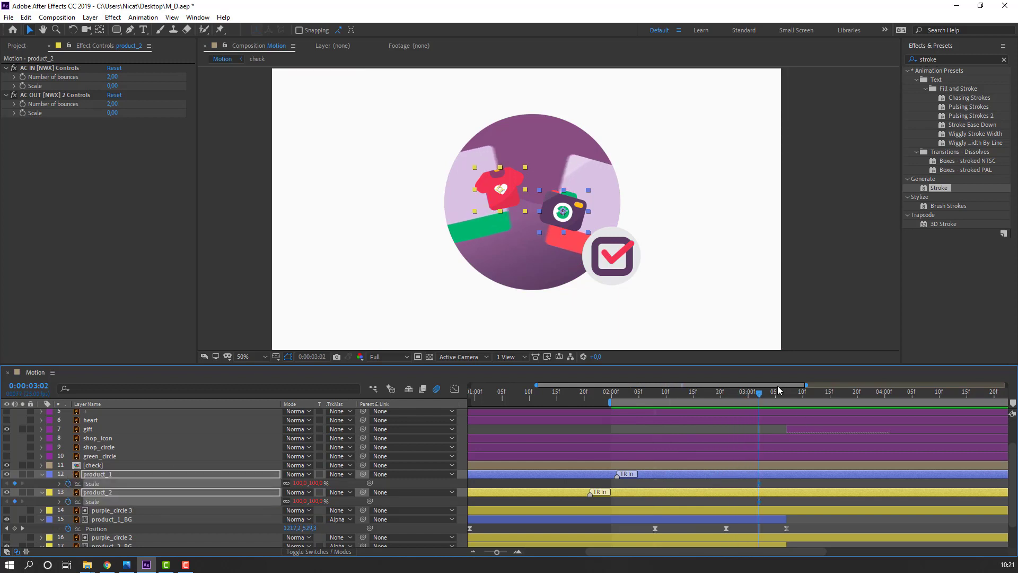
# Set the Scale of product_1 and product_2 to 0% at 0:00:03:06.
pyautogui.click(779, 391)
pyautogui.press('F2')
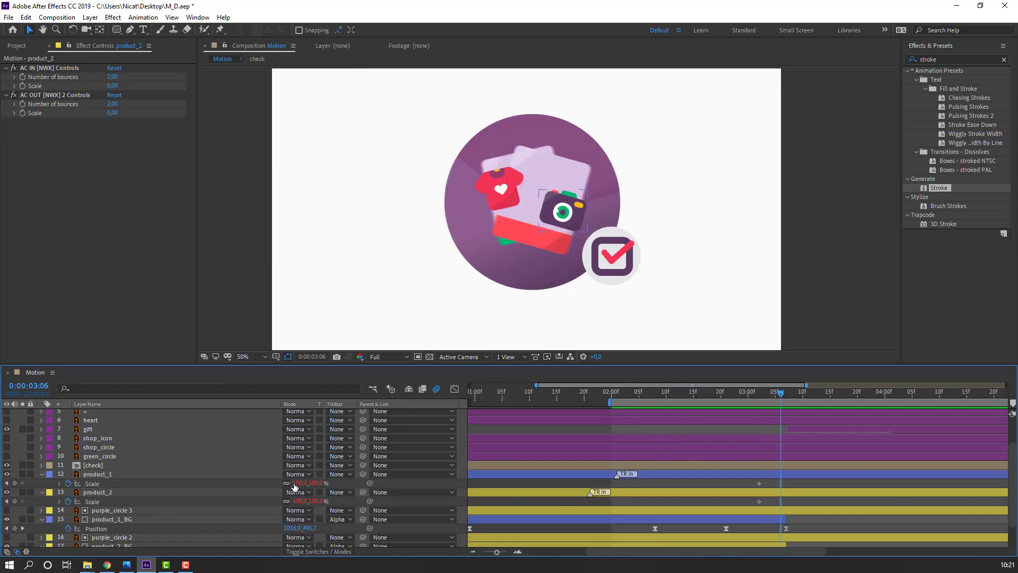
pyautogui.click(296, 483)
pyautogui.write('0')
pyautogui.press('Return')
pyautogui.click(299, 501)
pyautogui.write('0')
pyautogui.press('Return')
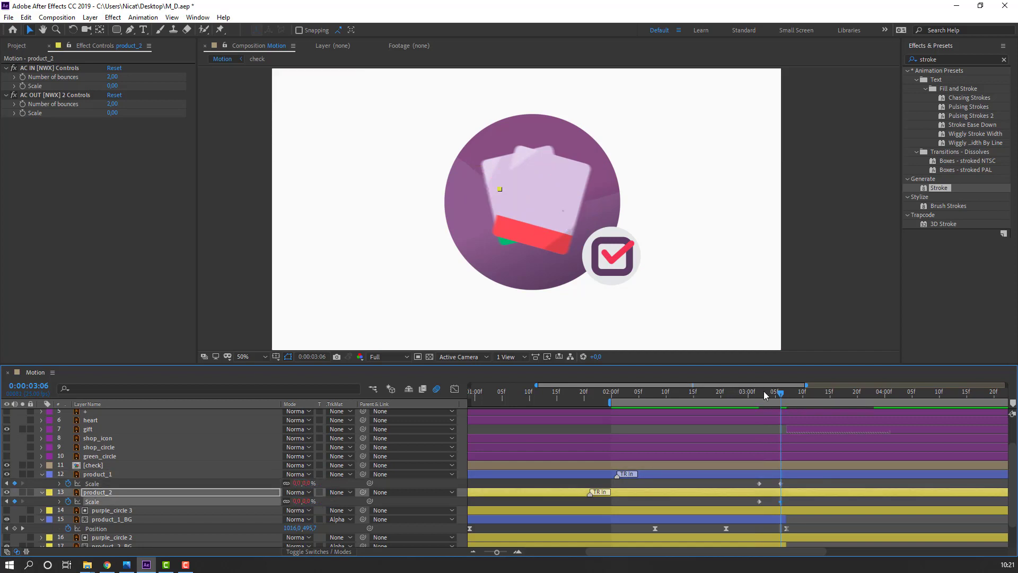
# Parent product_1 to product_1_BG and product_2 to product_2_BG at 0:00:02:04.
pyautogui.moveTo(763, 391); pyautogui.dragTo(637, 409)
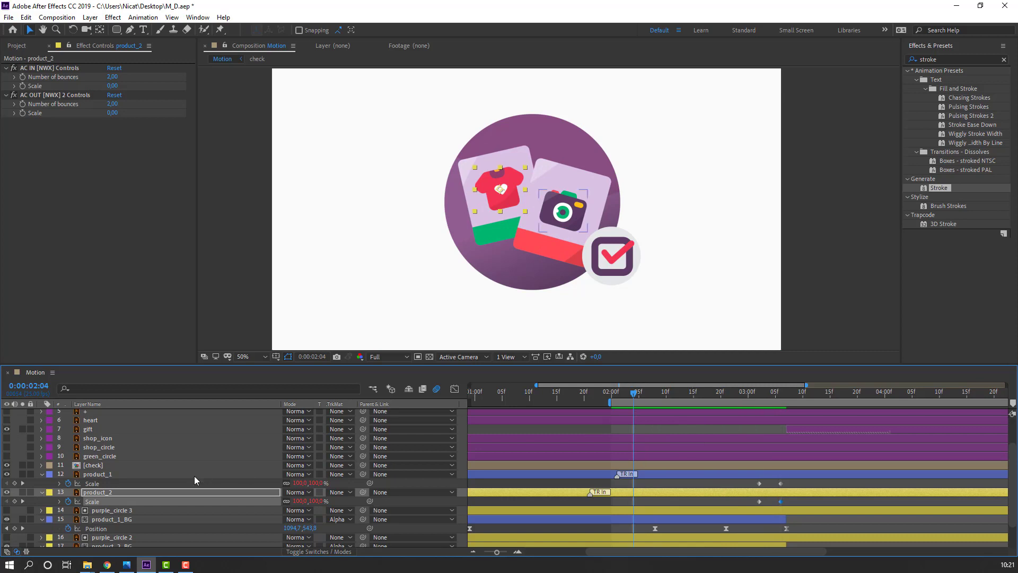
pyautogui.click(98, 474)
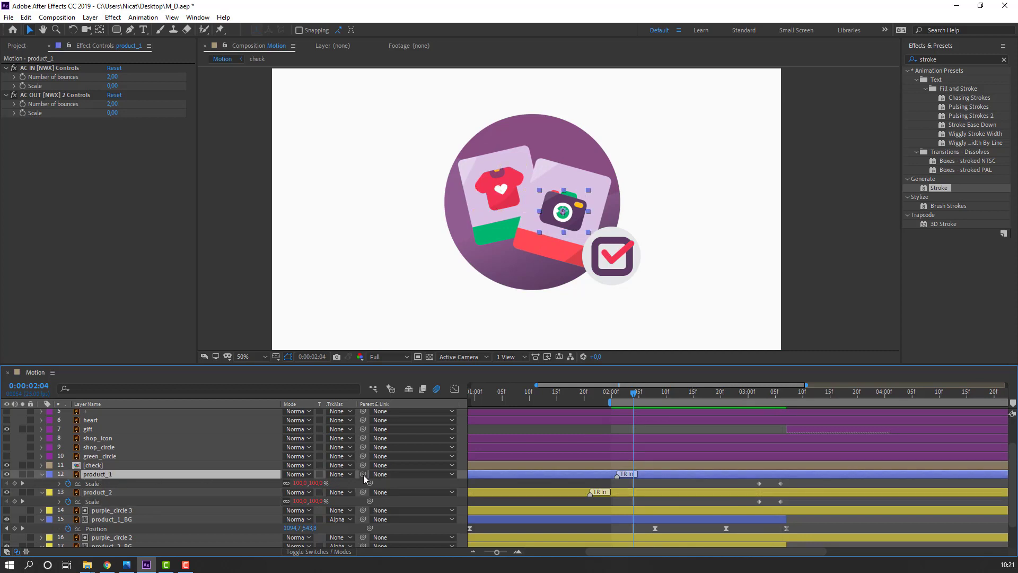
pyautogui.moveTo(364, 475); pyautogui.dragTo(116, 517)
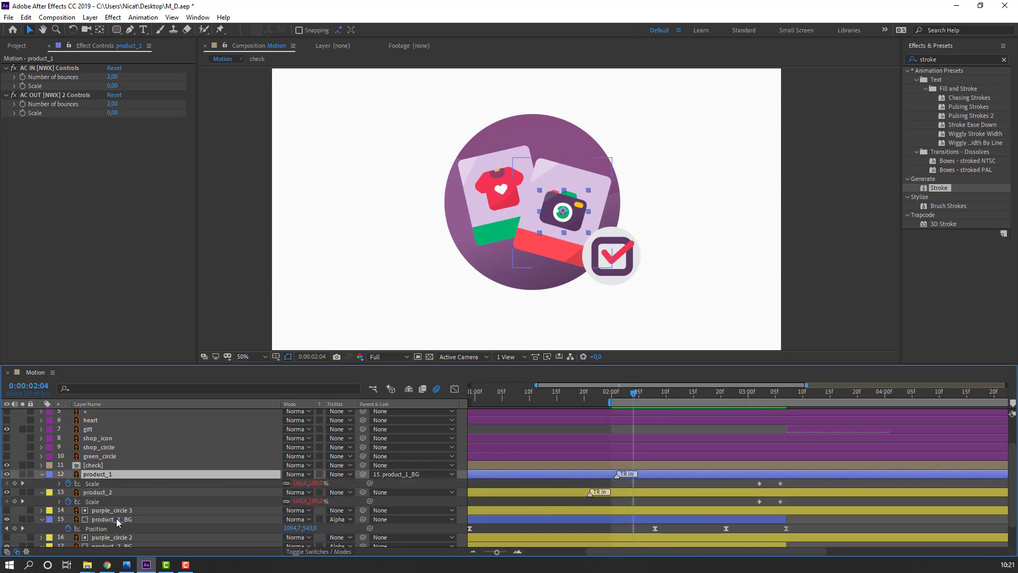
pyautogui.click(105, 494)
pyautogui.scroll(-1, 363, 470)
pyautogui.moveTo(363, 466); pyautogui.dragTo(124, 521)
# Extend the work area back to the composition's start and preview the products moving and shrinking with their cards.
pyautogui.moveTo(538, 404); pyautogui.dragTo(687, 416)
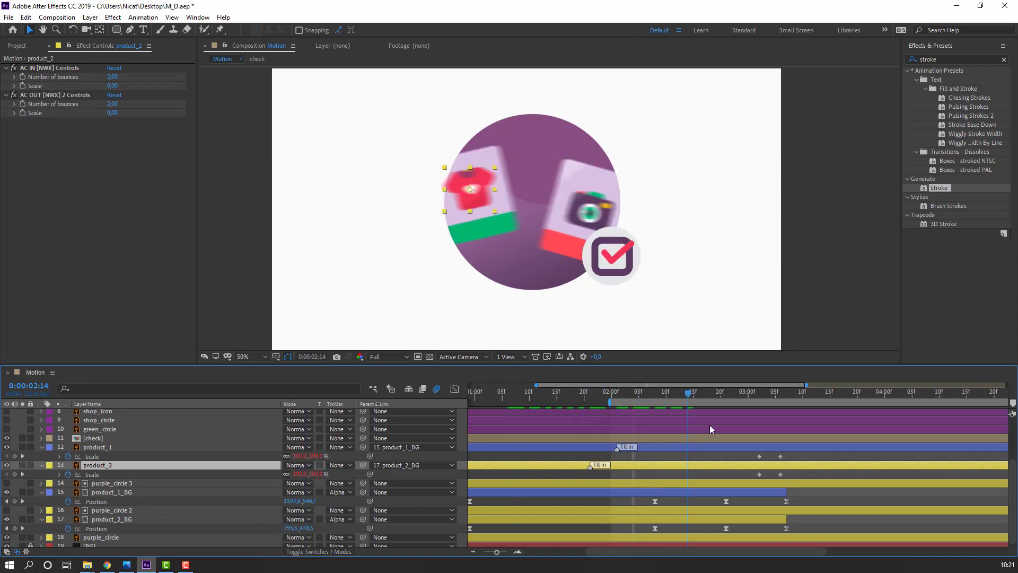
pyautogui.press('space')
pyautogui.press('space')
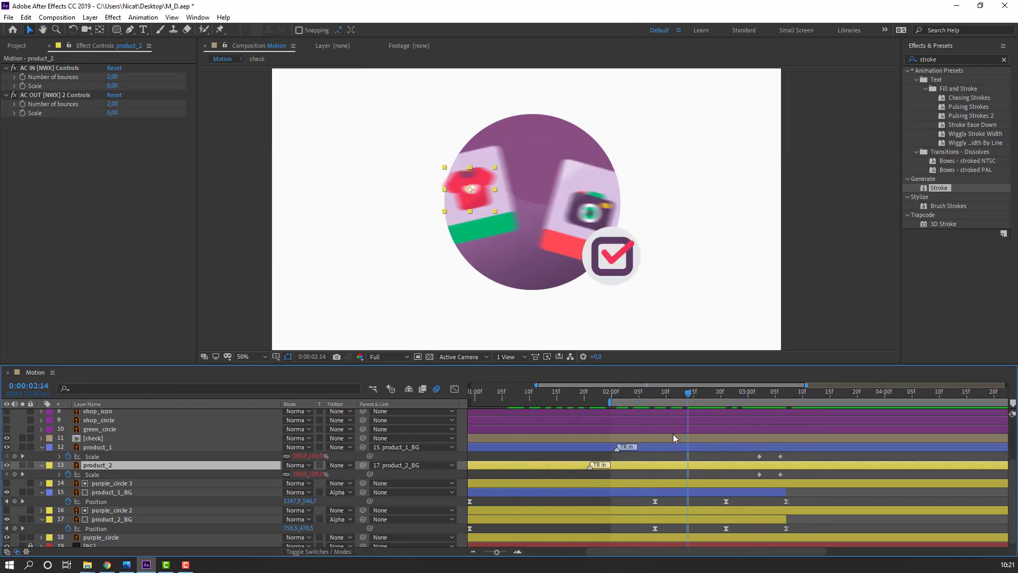
pyautogui.press('space')
pyautogui.press('-')
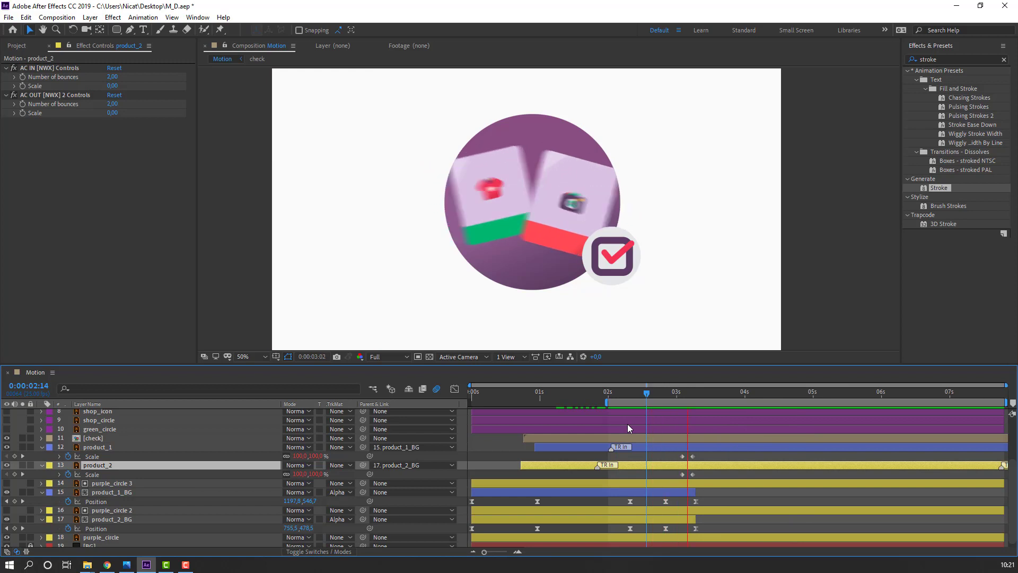
pyautogui.press('space')
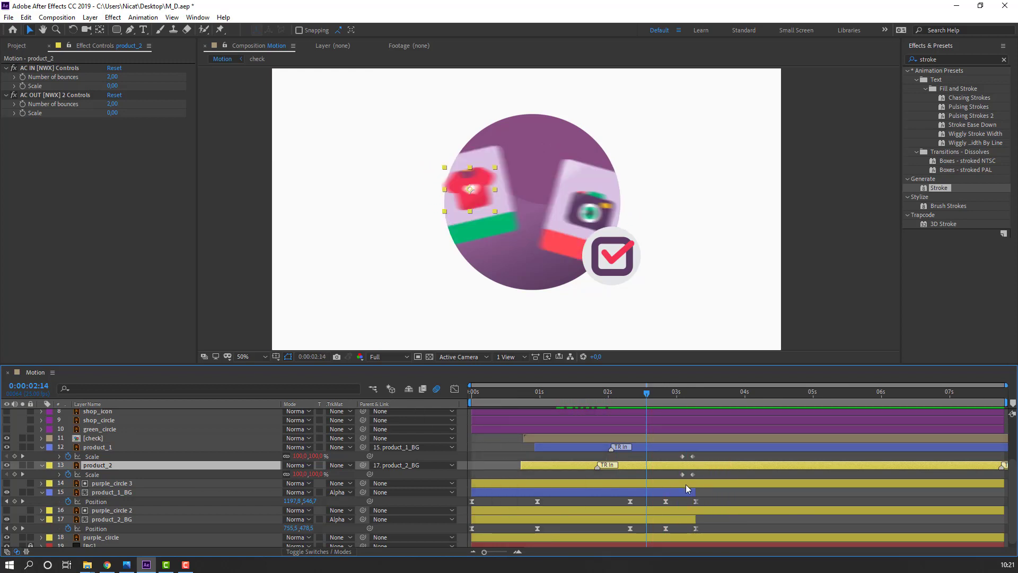
pyautogui.press('space')
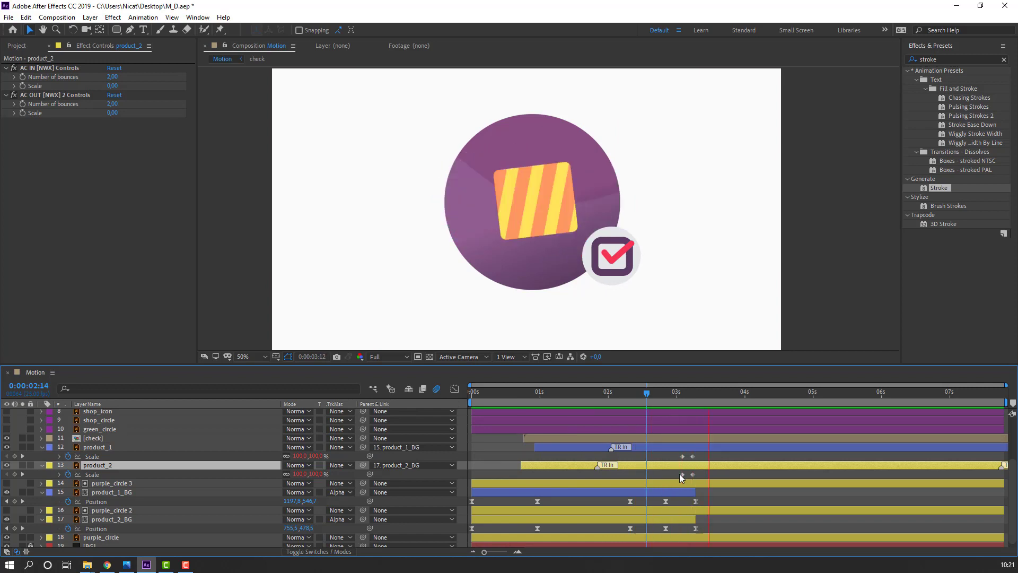
# Apply Easy Ease to all Scale keyframes of product_1 and product_2, shorten the work area to the card exit, and preview it.
pyautogui.moveTo(674, 400); pyautogui.dragTo(657, 479)
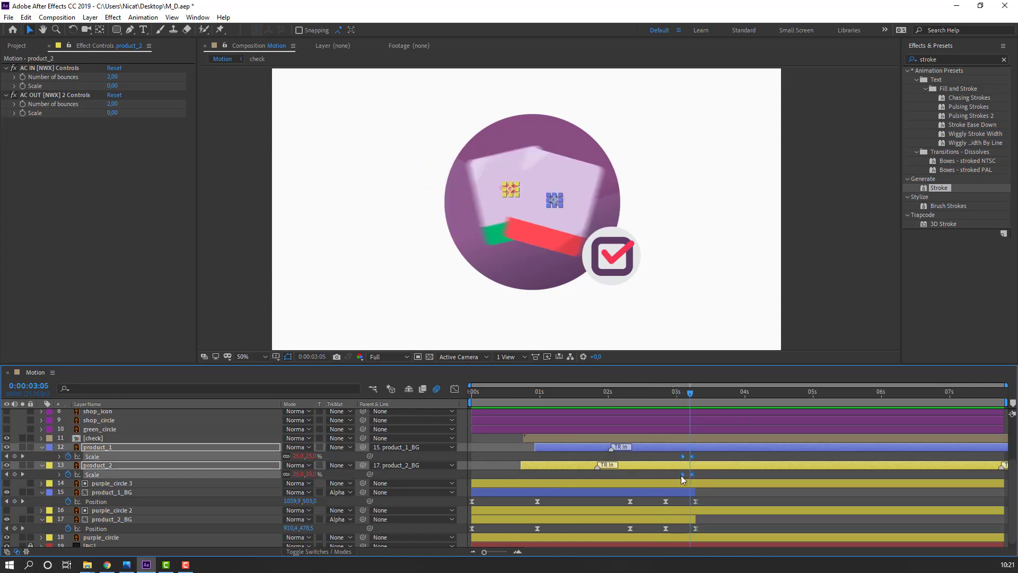
pyautogui.rightClick(682, 476)
pyautogui.moveTo(743, 467)
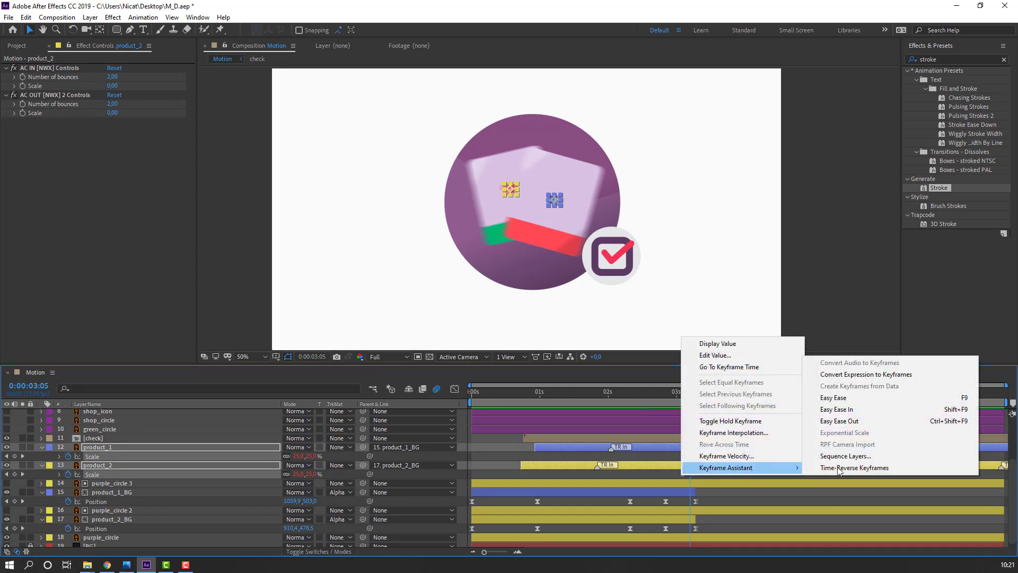
pyautogui.click(841, 398)
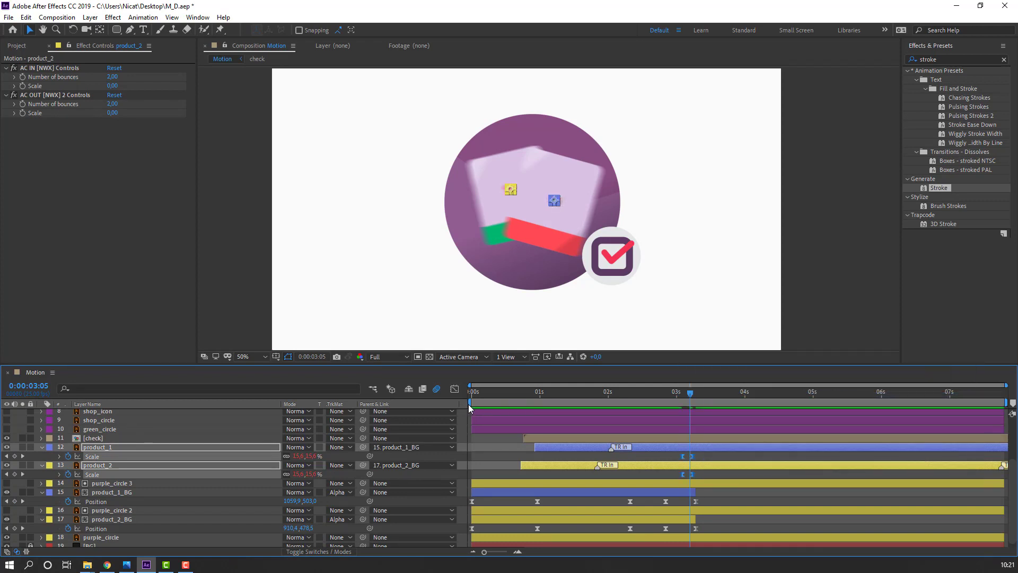
pyautogui.moveTo(469, 404); pyautogui.dragTo(649, 404)
pyautogui.press('space')
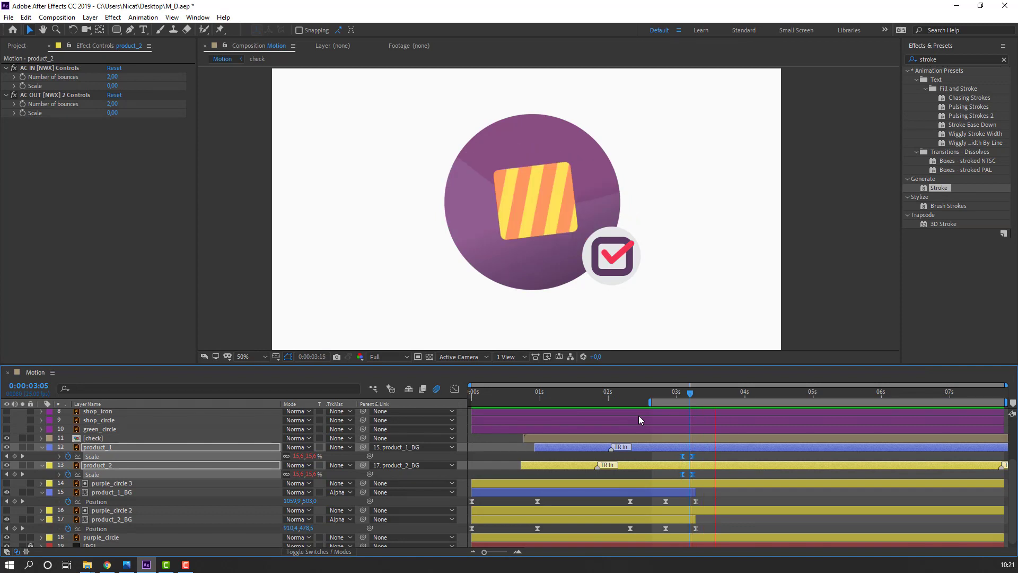
pyautogui.press('space')
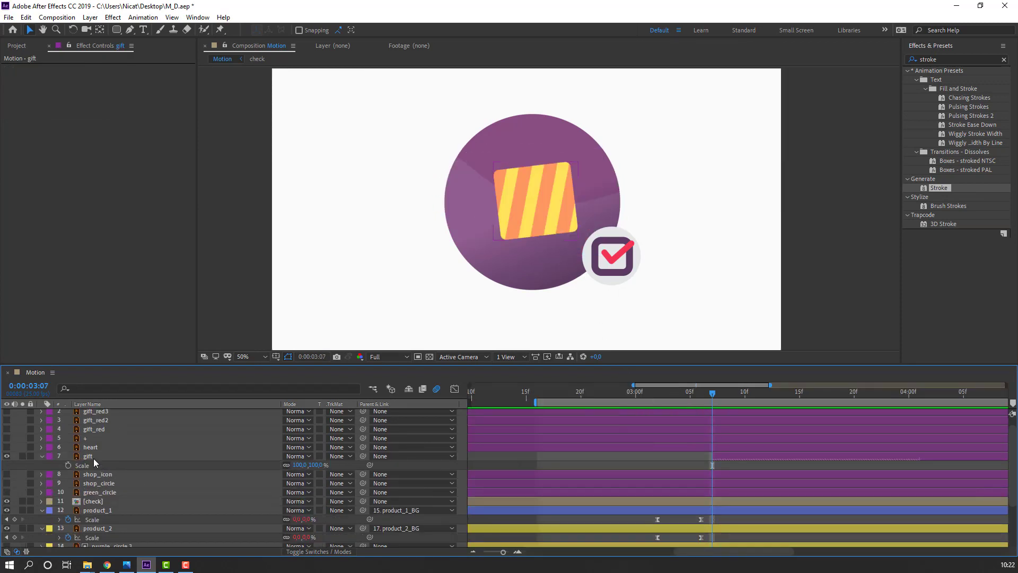
# Apply Animation Composer's Overshoot Scale From Anchor Point 2 transition preset, both in and out, to the gift layer.
pyautogui.click(85, 457)
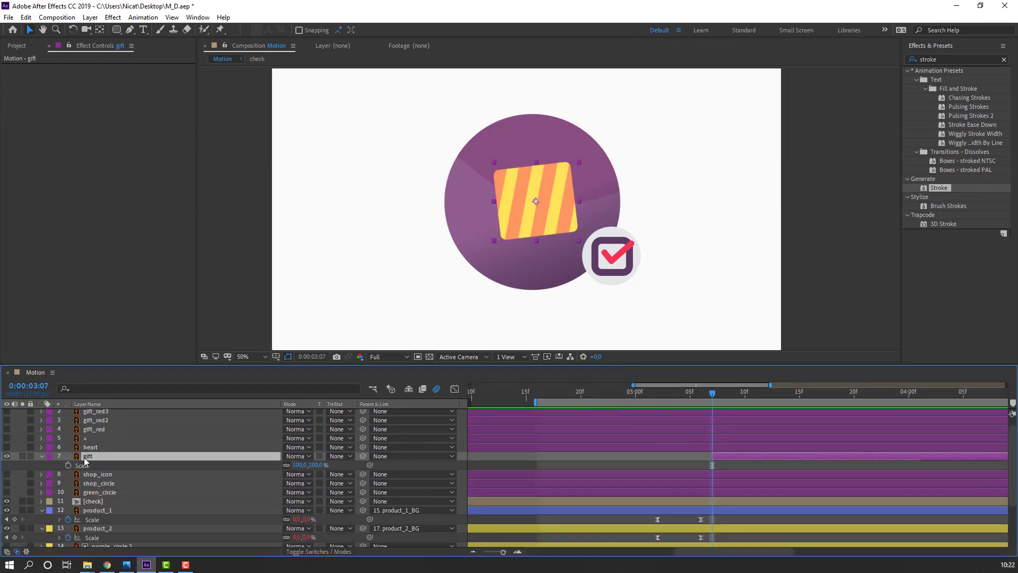
pyautogui.click(42, 457)
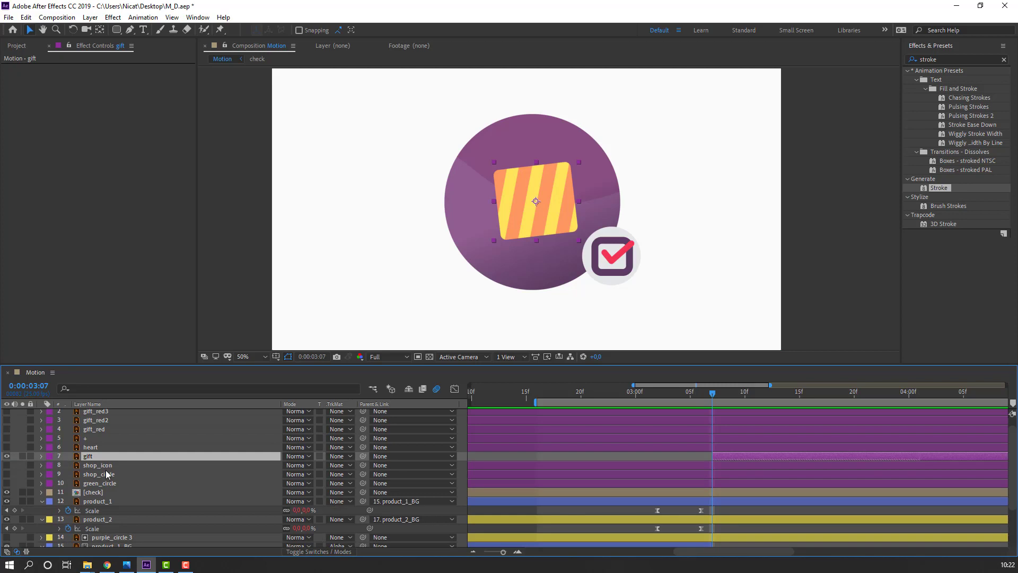
pyautogui.click(197, 17)
pyautogui.click(231, 99)
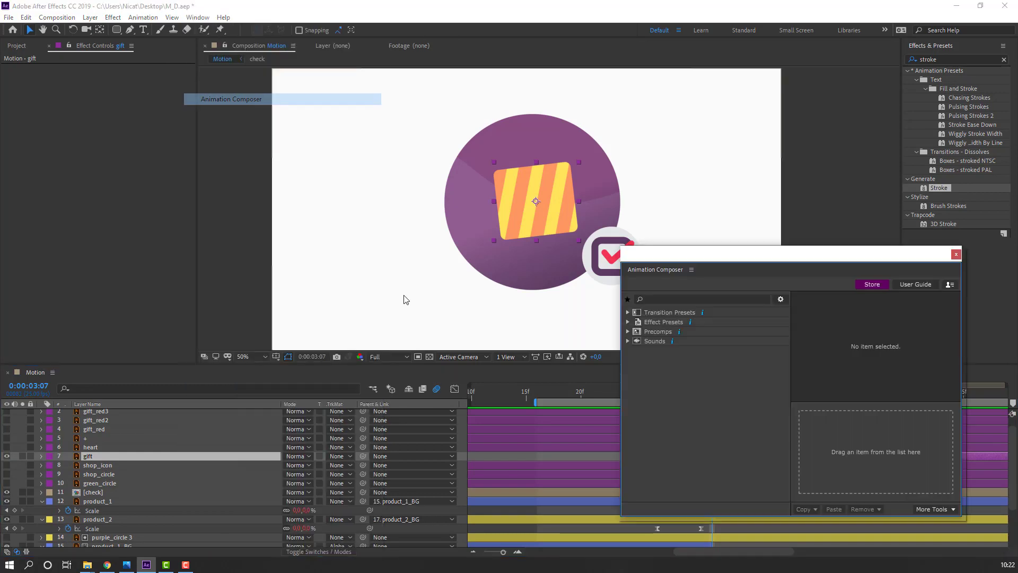
pyautogui.click(612, 314)
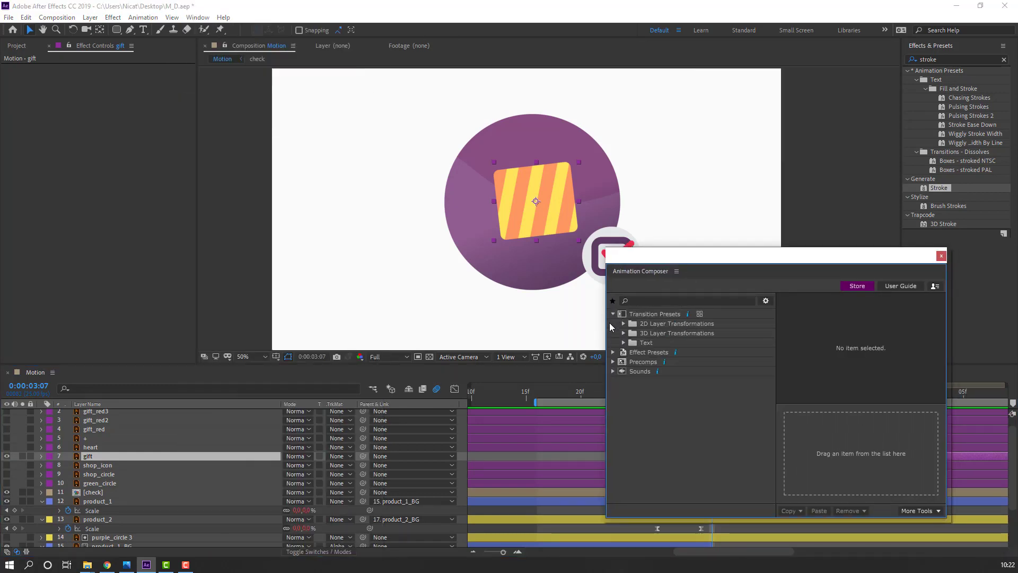
pyautogui.click(624, 324)
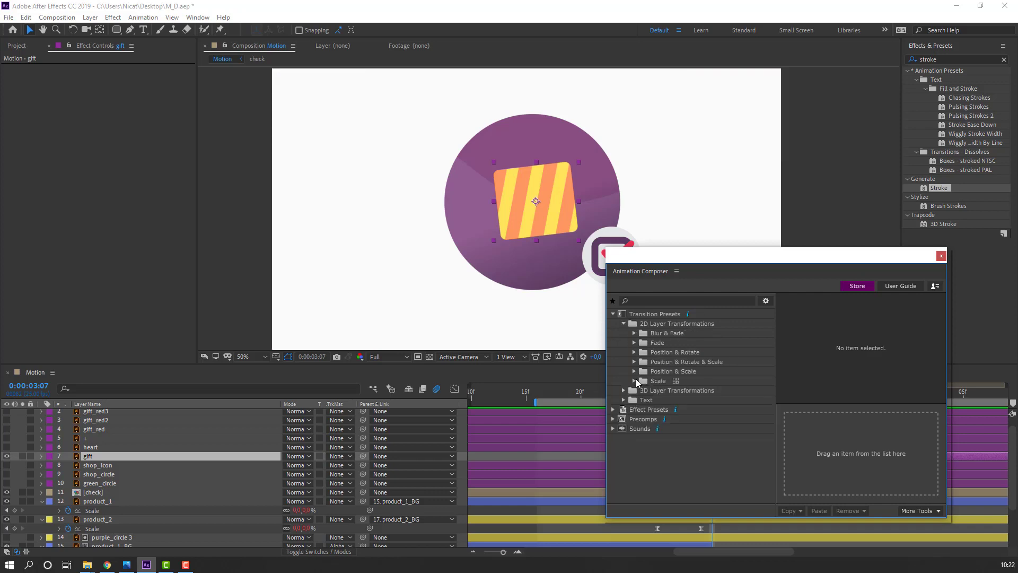
pyautogui.click(634, 380)
pyautogui.click(645, 390)
pyautogui.click(737, 409)
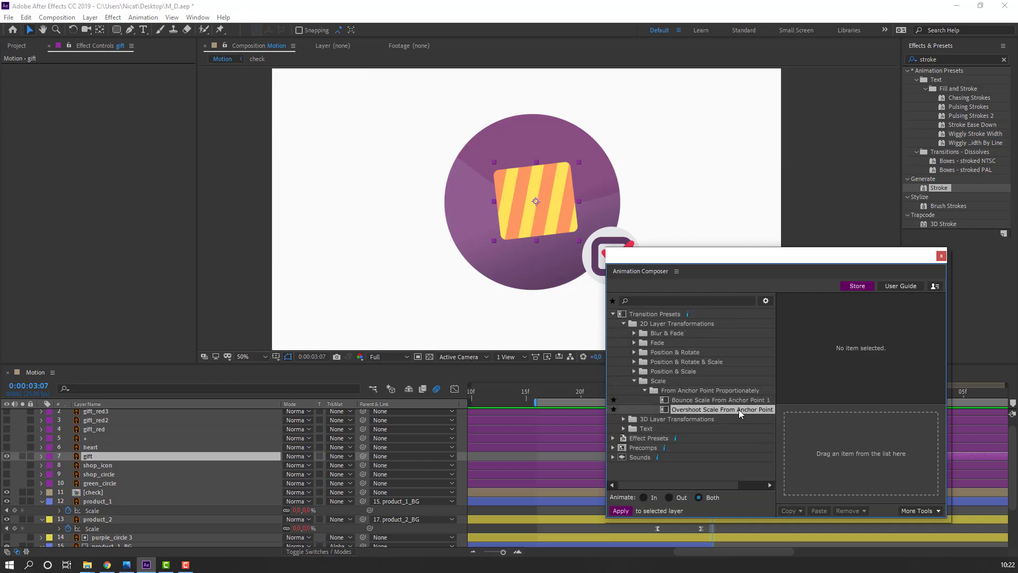
pyautogui.doubleClick(718, 410)
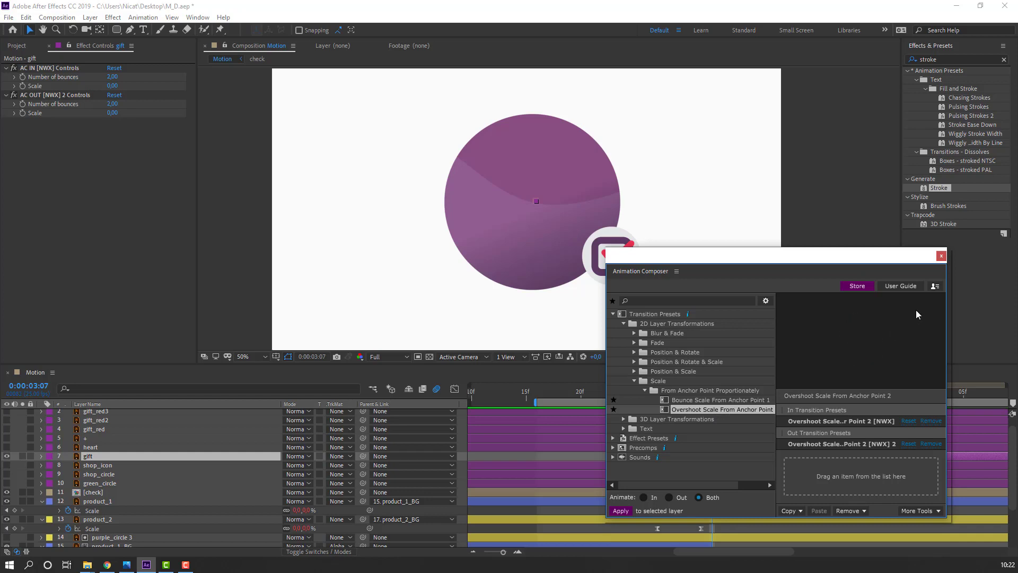
pyautogui.click(941, 255)
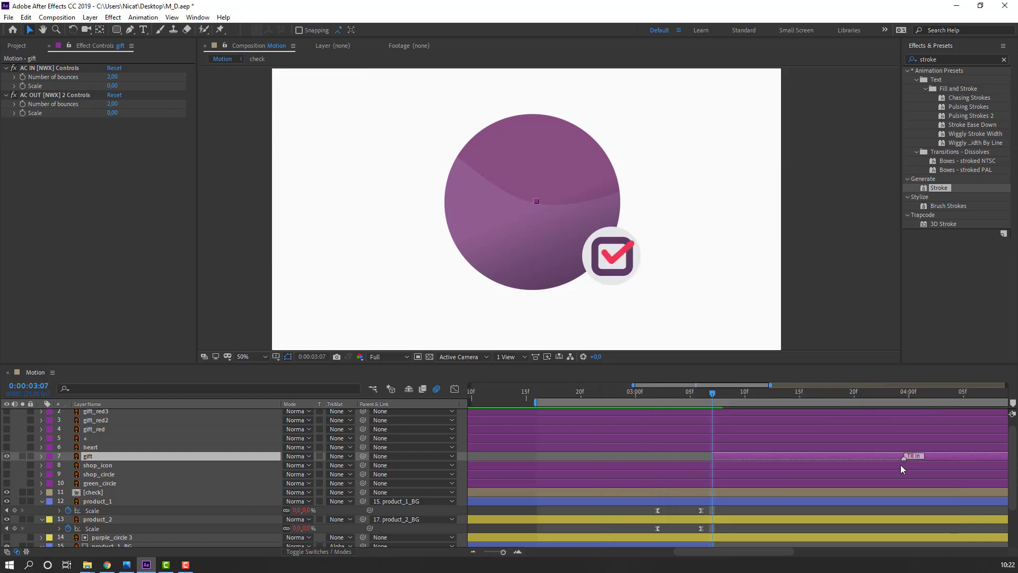
# Shift the gift layer to start at 0:00:03:05, move its TR In marker to about 0:00:04:01, and preview the motion.
pyautogui.moveTo(680, 399); pyautogui.dragTo(778, 395)
pyautogui.moveTo(735, 454); pyautogui.dragTo(691, 457)
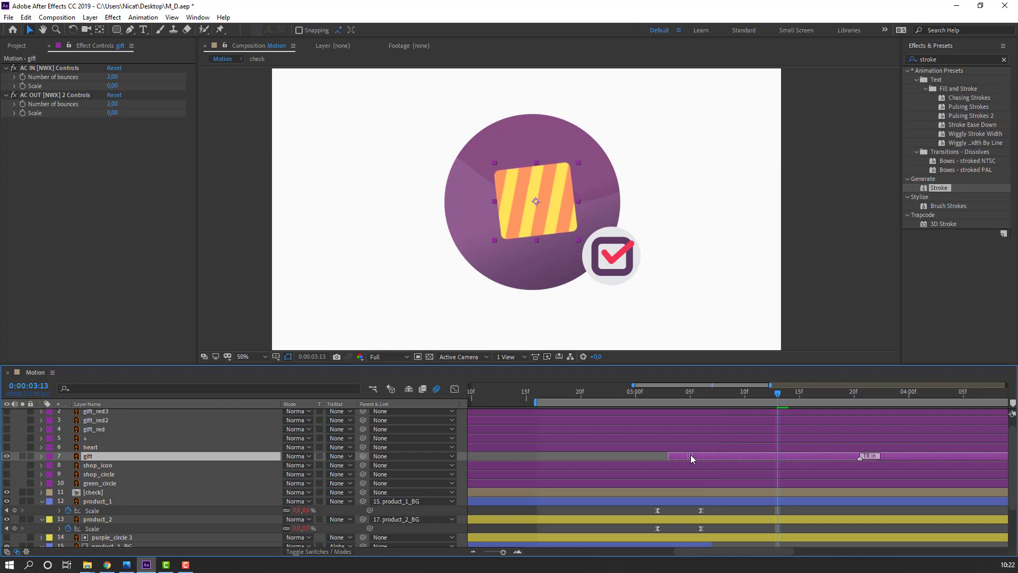
pyautogui.press(',')
pyautogui.press('space')
pyautogui.press('.')
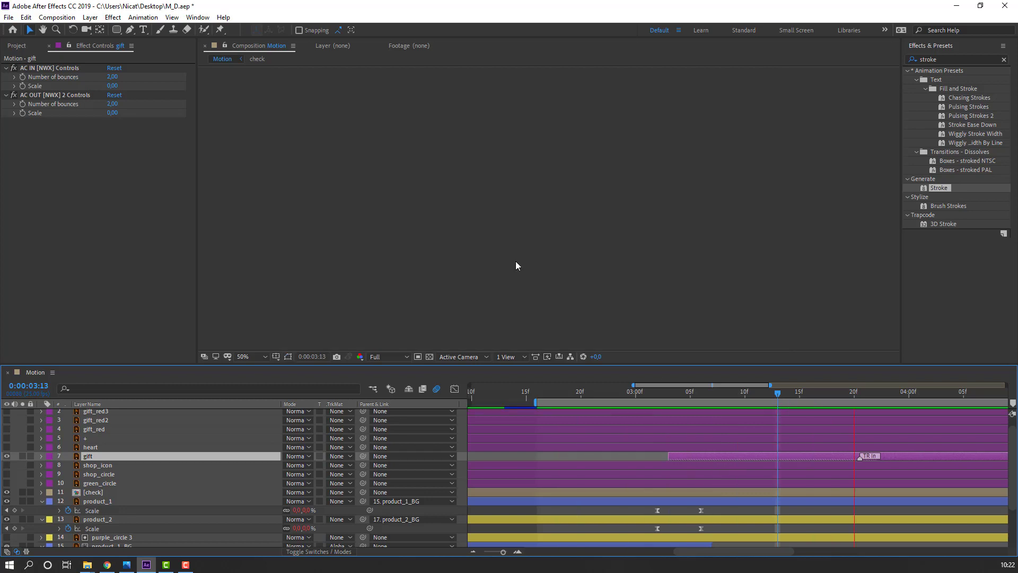
pyautogui.moveTo(713, 459); pyautogui.dragTo(747, 464)
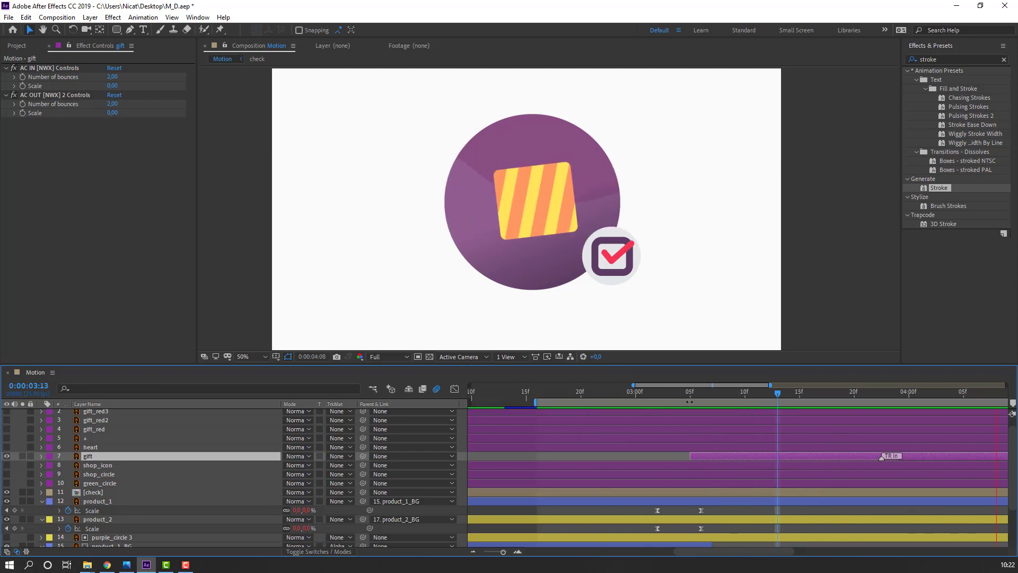
pyautogui.click(690, 401)
pyautogui.press('space')
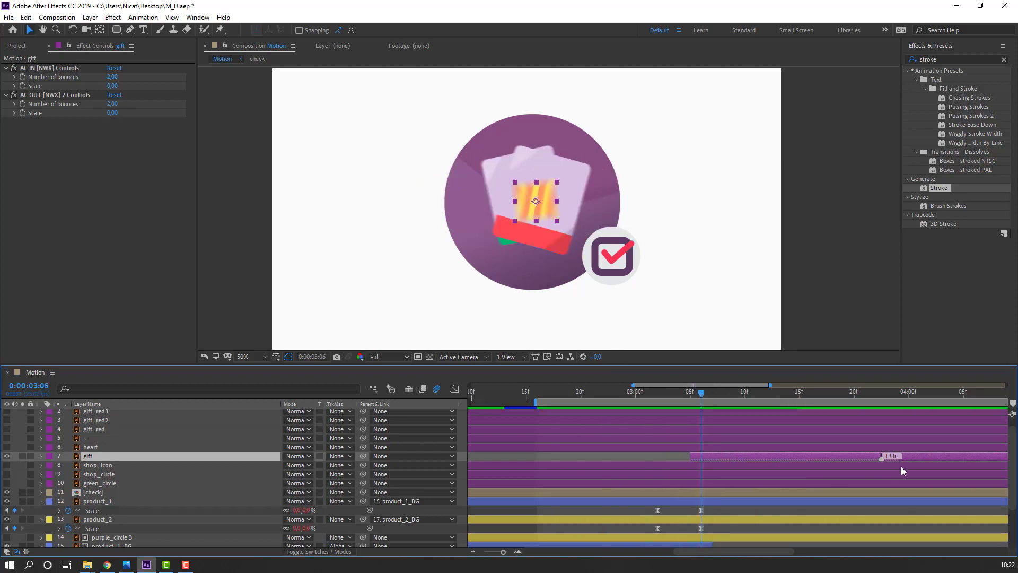
pyautogui.press('space')
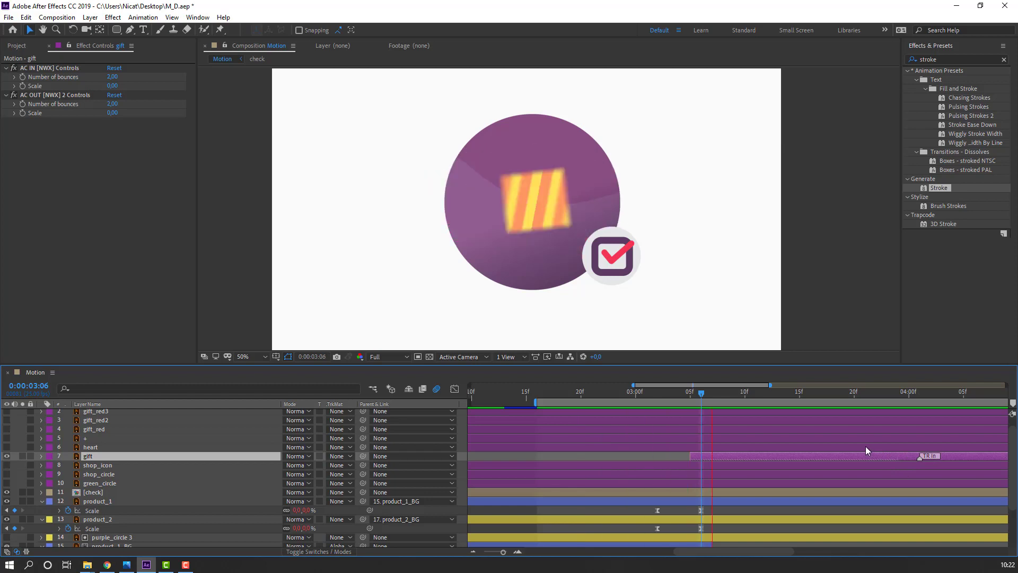
# Move the gift layer's TR In marker to about 0:00:04:04 and preview the slower pop-in.
pyautogui.press('space')
pyautogui.press('-')
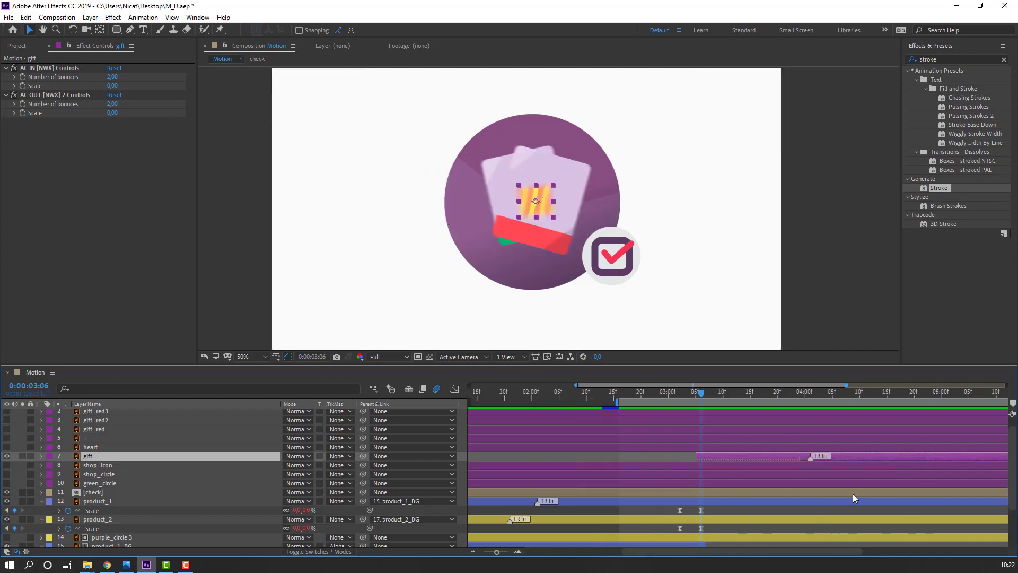
pyautogui.moveTo(810, 457); pyautogui.dragTo(827, 457)
pyautogui.press('space')
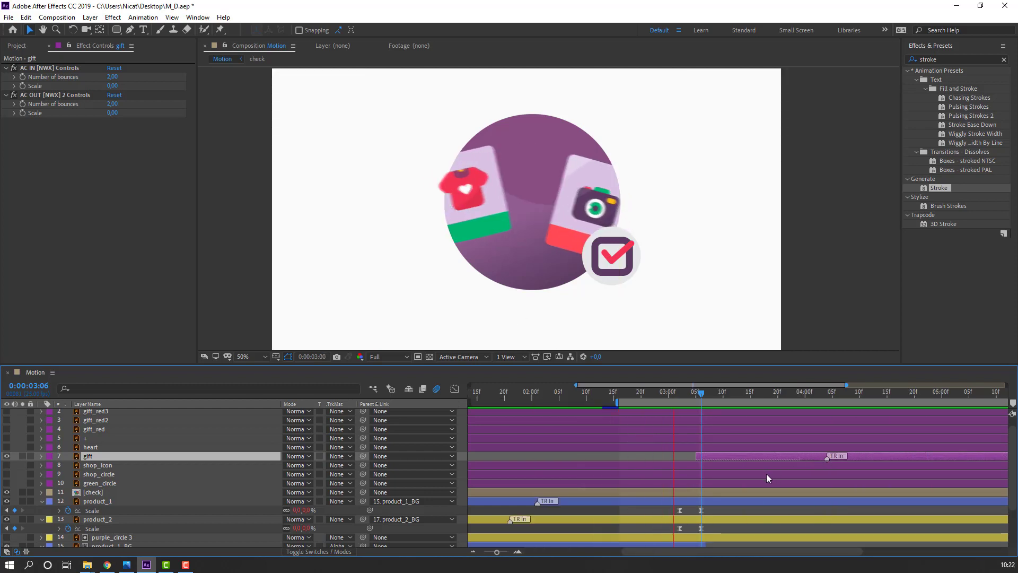
pyautogui.press('space')
pyautogui.press(',')
pyautogui.press('space')
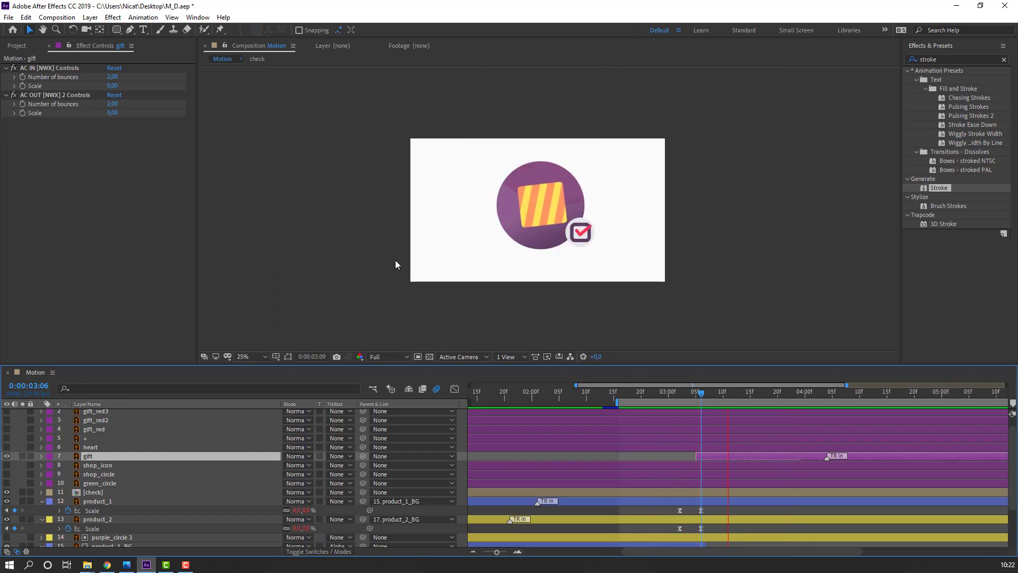
# Extend the work area back to the composition's start and preview the transition from the cards to the gift.
pyautogui.press('space')
pyautogui.press('-')
pyautogui.moveTo(650, 403); pyautogui.dragTo(421, 446)
pyautogui.press('space')
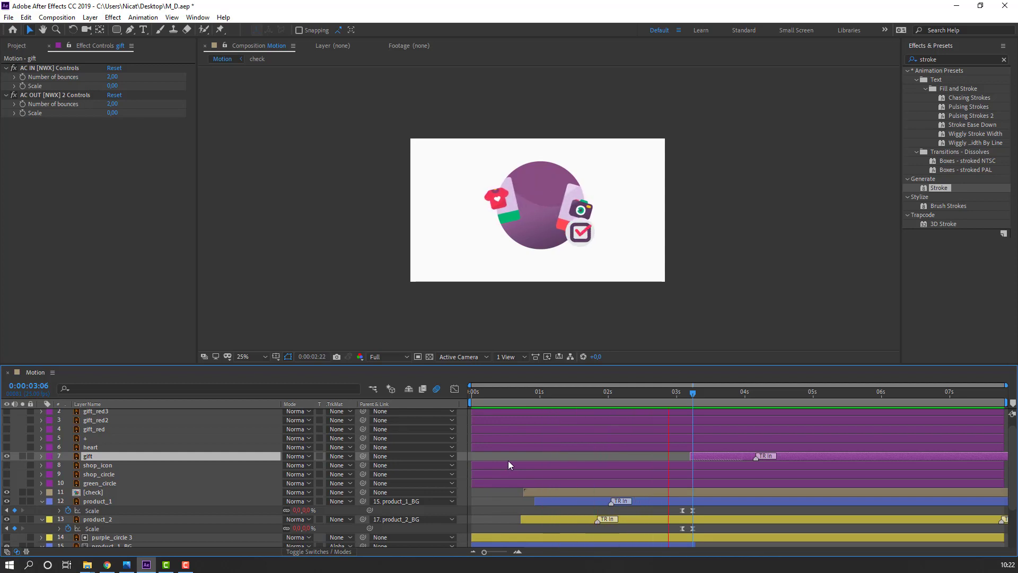
# Place the playhead at 0:00:03:05 and open Animation Composer for the gift parts.
pyautogui.click(689, 391)
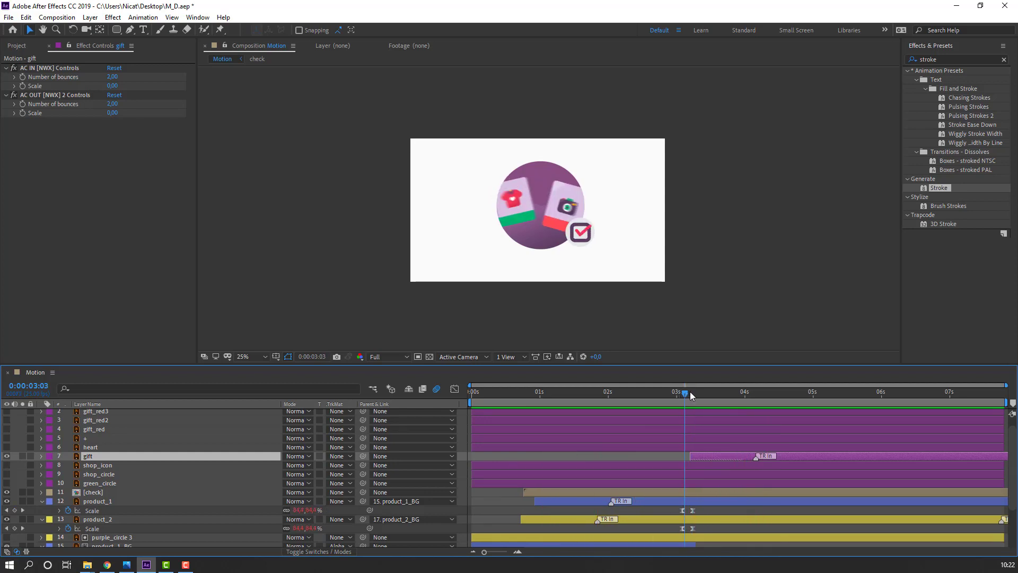
pyautogui.click(202, 18)
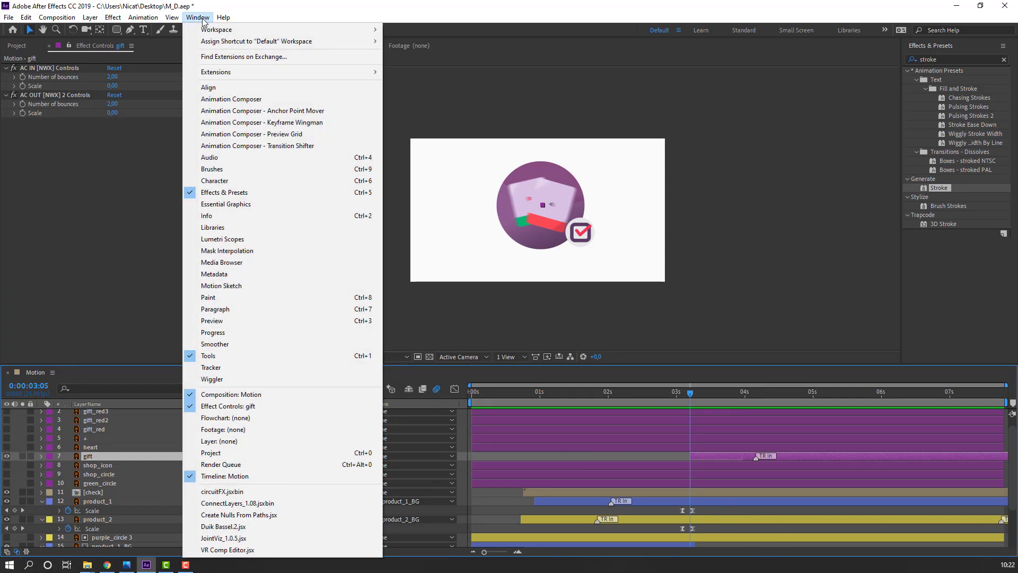
pyautogui.click(211, 100)
pyautogui.moveTo(651, 255); pyautogui.dragTo(647, 318)
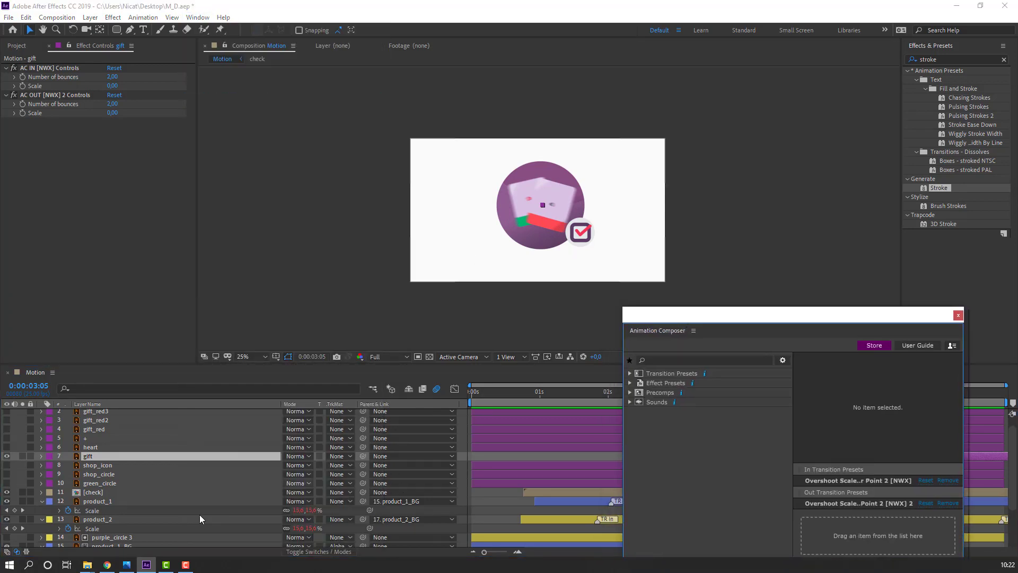
# Make the gift_red, gift_red2, gift_red3 and gift_red4 layers visible, with the playhead at 0:00:04:04.
pyautogui.click(99, 432)
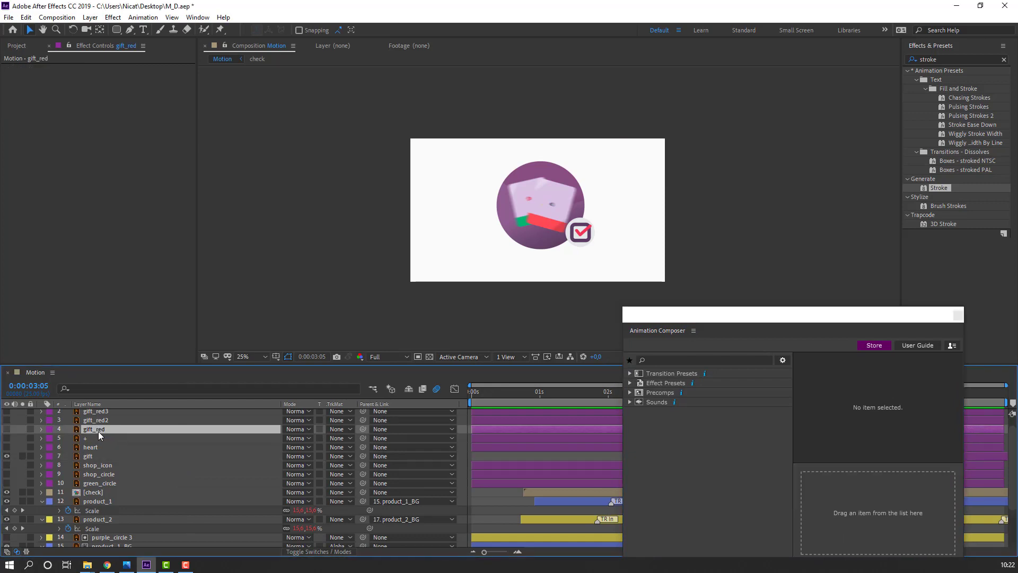
pyautogui.click(6, 430)
pyautogui.moveTo(688, 324); pyautogui.dragTo(505, 498)
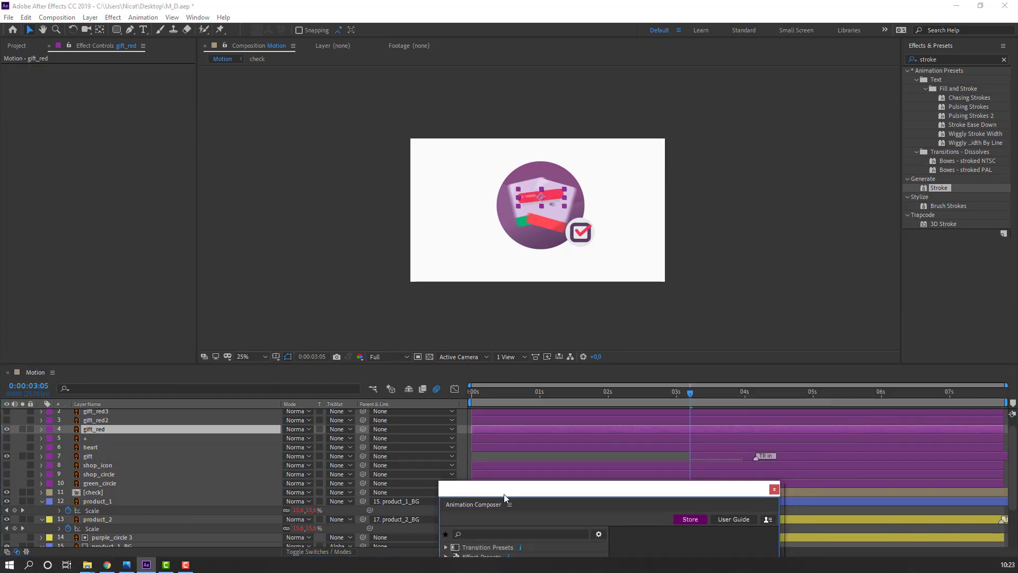
pyautogui.moveTo(689, 393); pyautogui.dragTo(757, 392)
pyautogui.scroll(3, 537, 227)
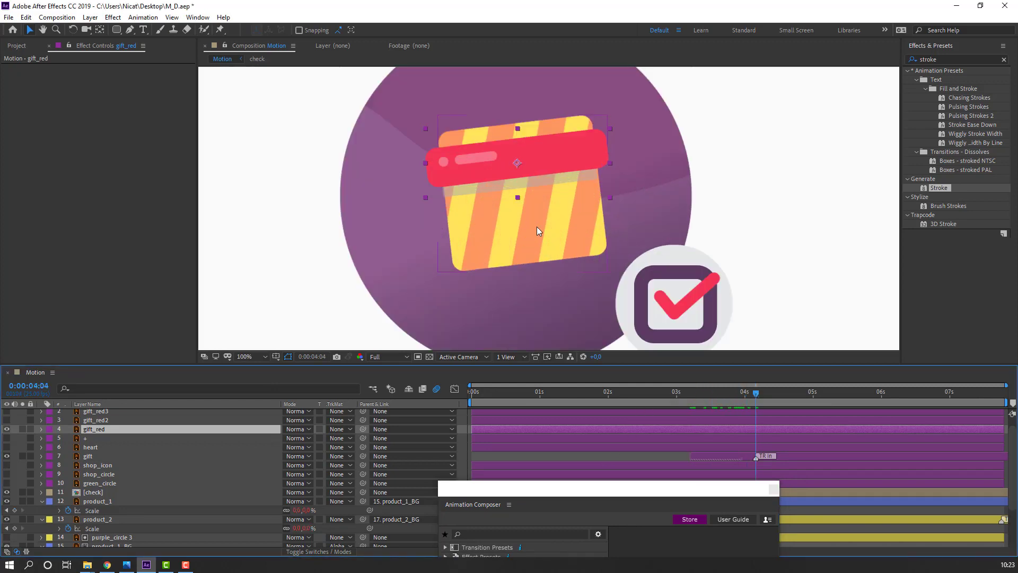
pyautogui.scroll(1, 120, 419)
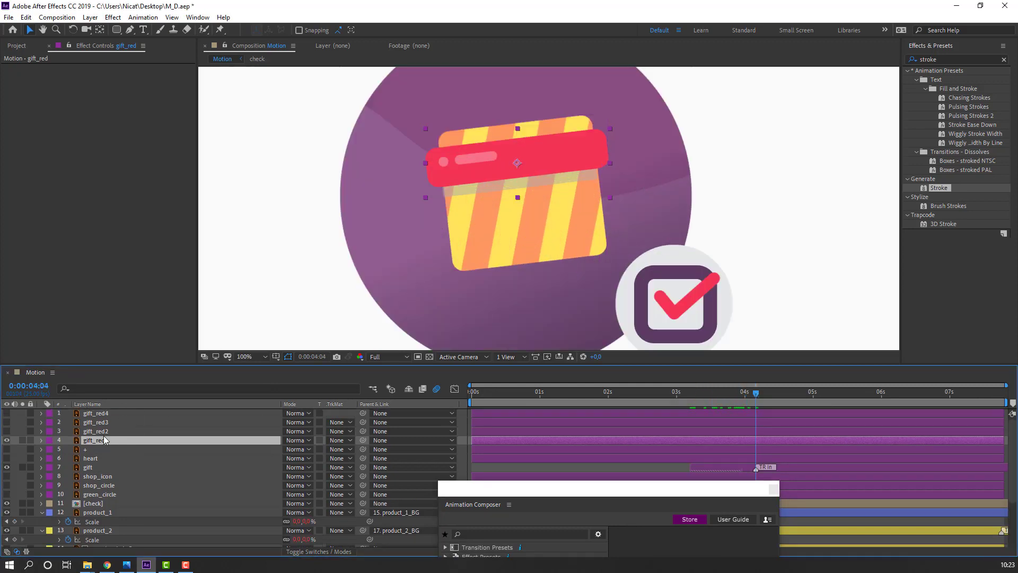
pyautogui.hotkey('ctrl', 'Up')
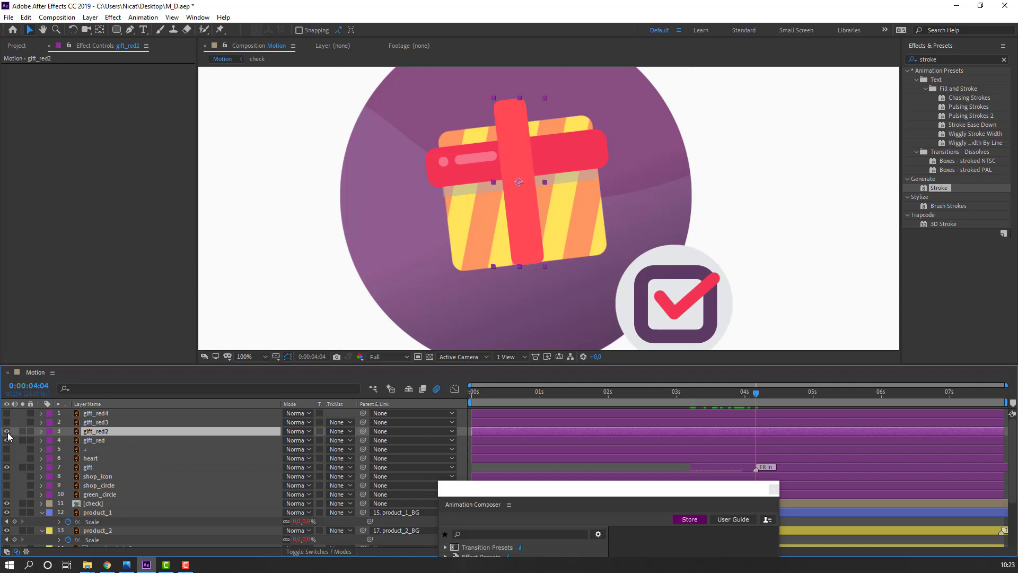
pyautogui.press('F2')
pyautogui.moveTo(7, 415); pyautogui.dragTo(7, 423)
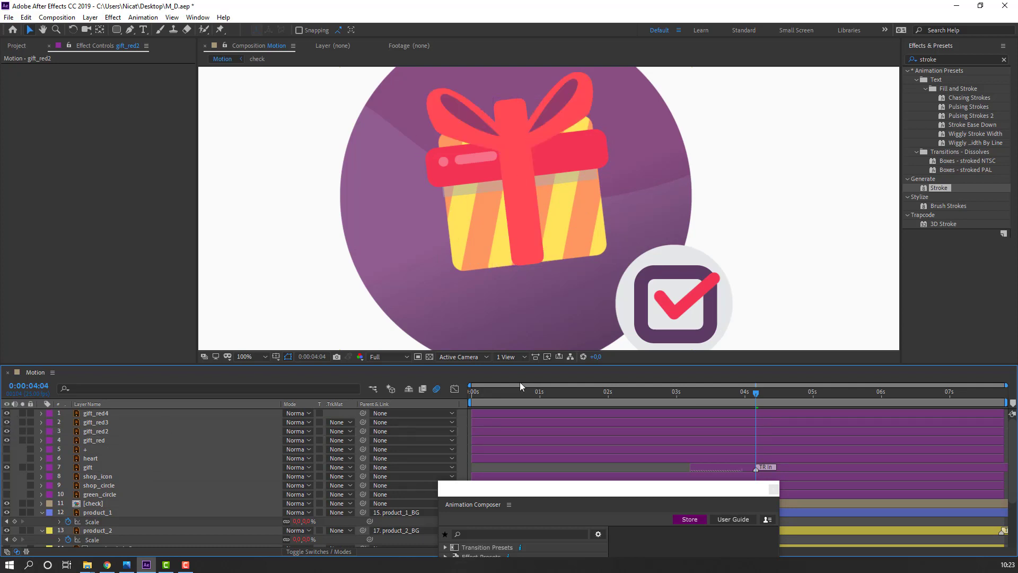
# Draw a straight open mask path with the Pen tool along the middle of gift_red, spanning the lid's full width.
pyautogui.click(88, 441)
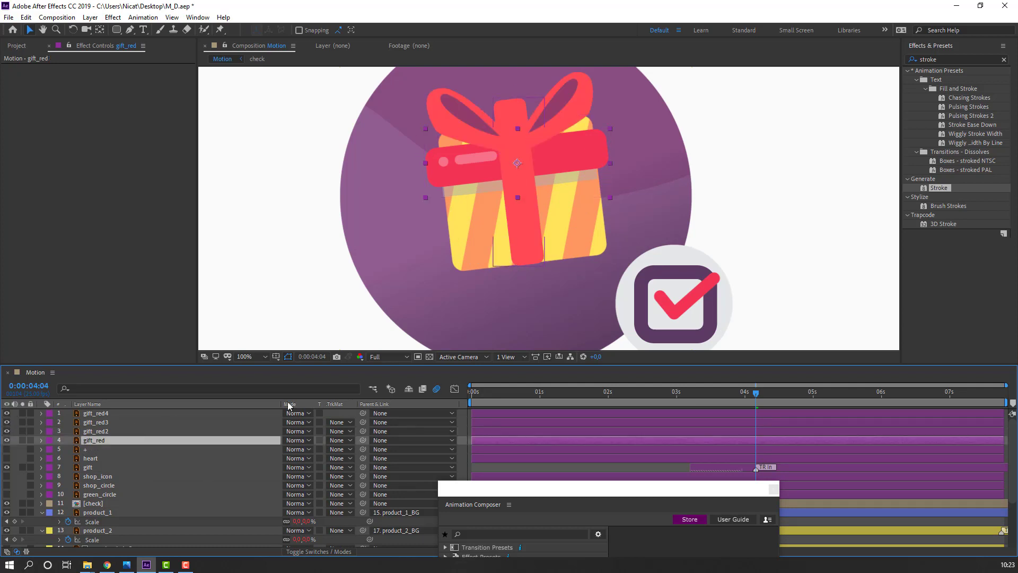
pyautogui.moveTo(542, 495); pyautogui.dragTo(506, 346)
pyautogui.click(22, 441)
pyautogui.click(22, 441)
pyautogui.press('g')
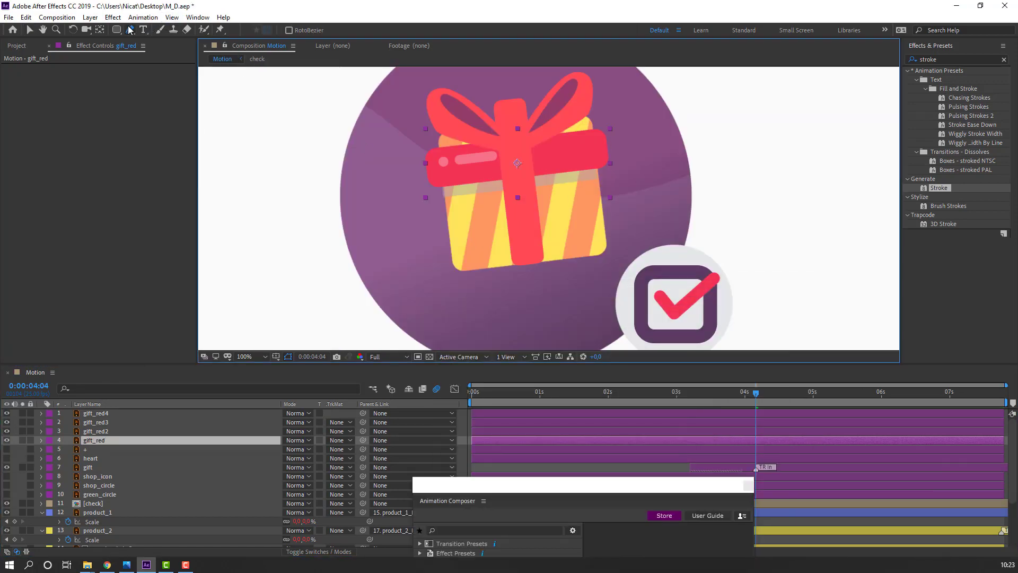
pyautogui.click(608, 147)
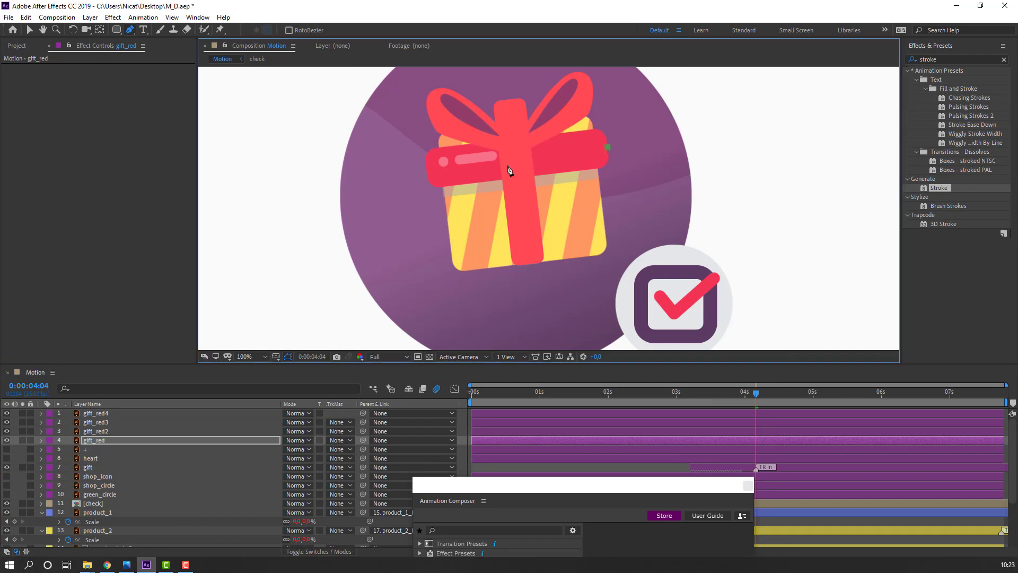
pyautogui.click(29, 31)
# Apply the Stroke effect to gift_red with Brush Size 53 and Paint Style Reveal Original Image.
pyautogui.moveTo(936, 192)
pyautogui.mouseDown()
pyautogui.moveTo(314, 398)
pyautogui.moveTo(101, 441)
pyautogui.mouseUp()
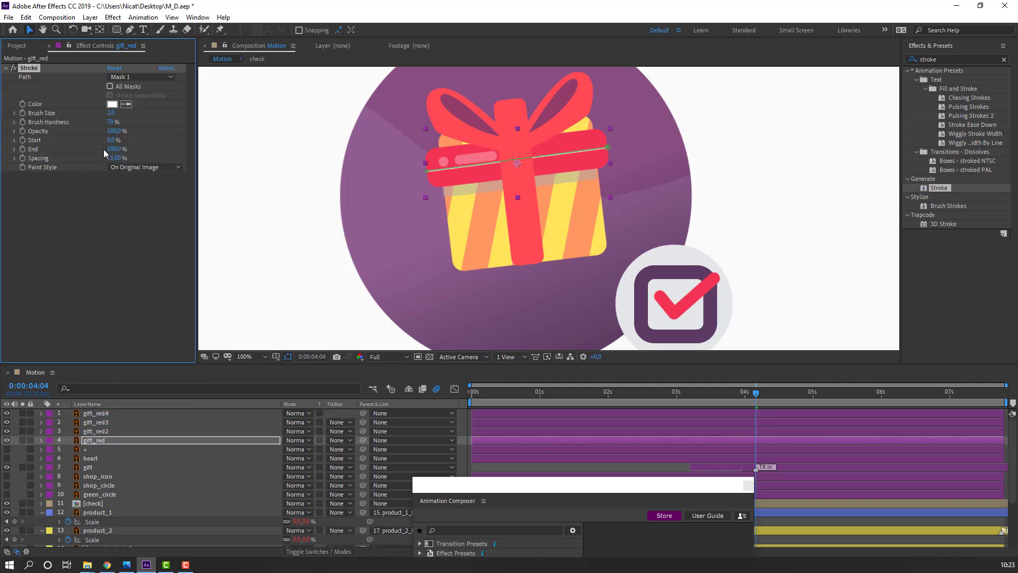
pyautogui.moveTo(109, 118); pyautogui.dragTo(366, 108)
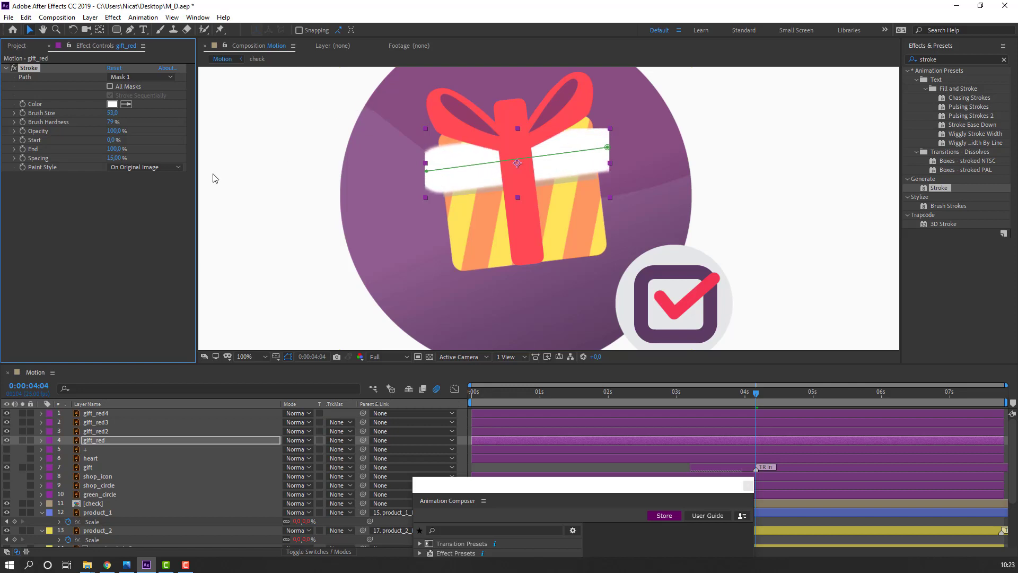
pyautogui.click(119, 168)
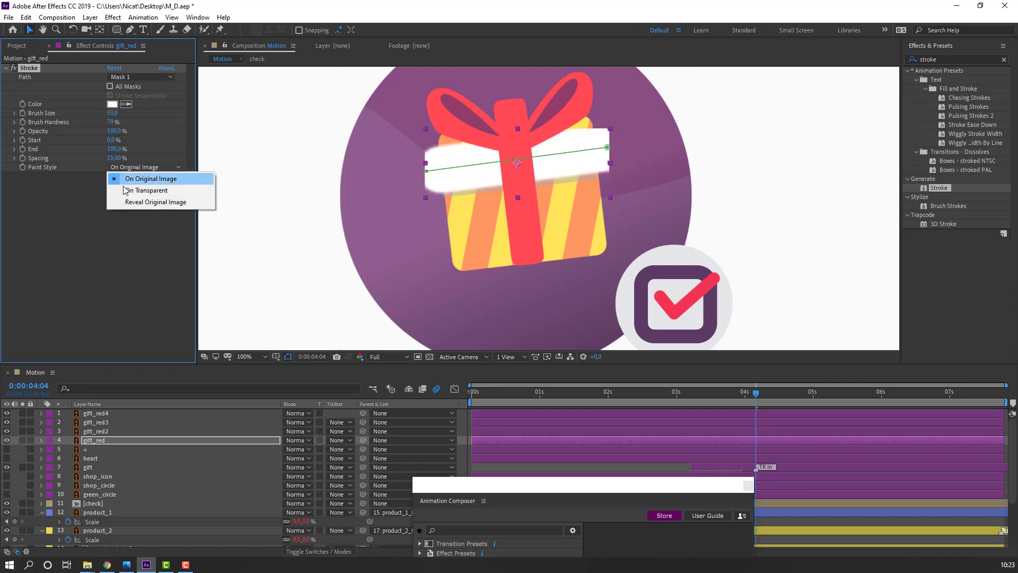
pyautogui.click(176, 203)
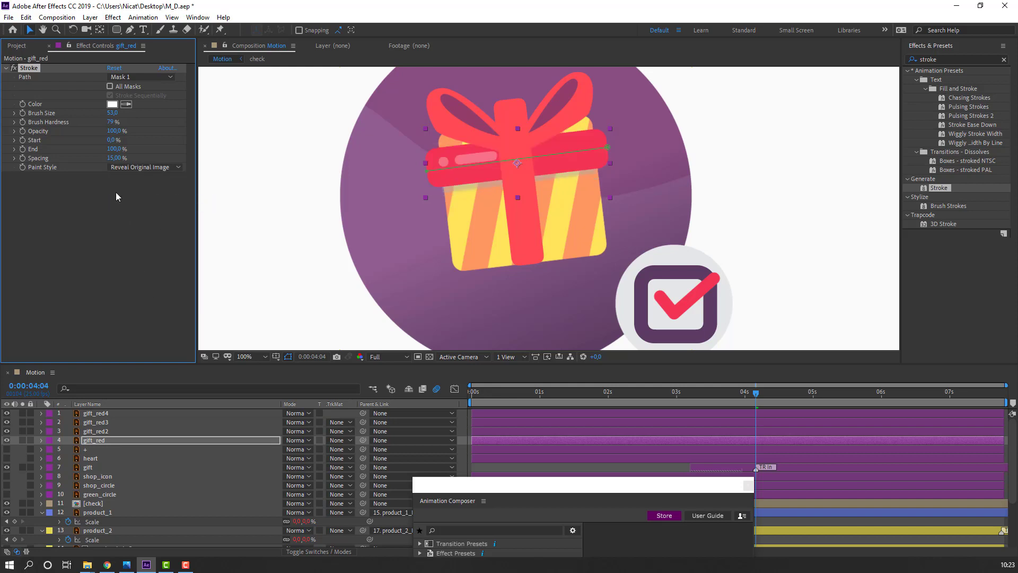
# Keyframe the Stroke's End on gift_red from 0% at 0:00:00:00 to 100% at 0:00:00:17.
pyautogui.moveTo(115, 150); pyautogui.dragTo(53, 162)
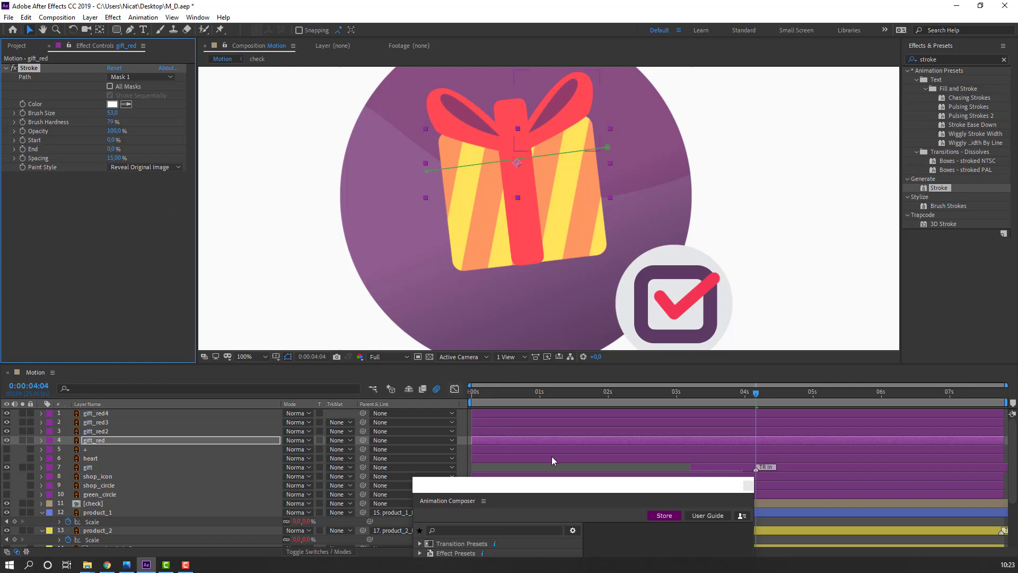
pyautogui.press('space')
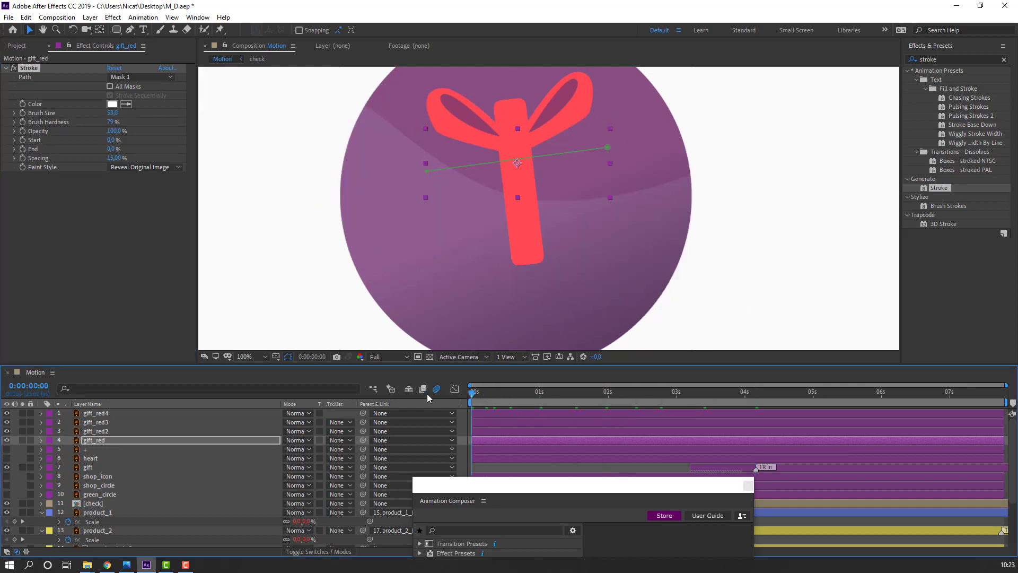
pyautogui.click(22, 150)
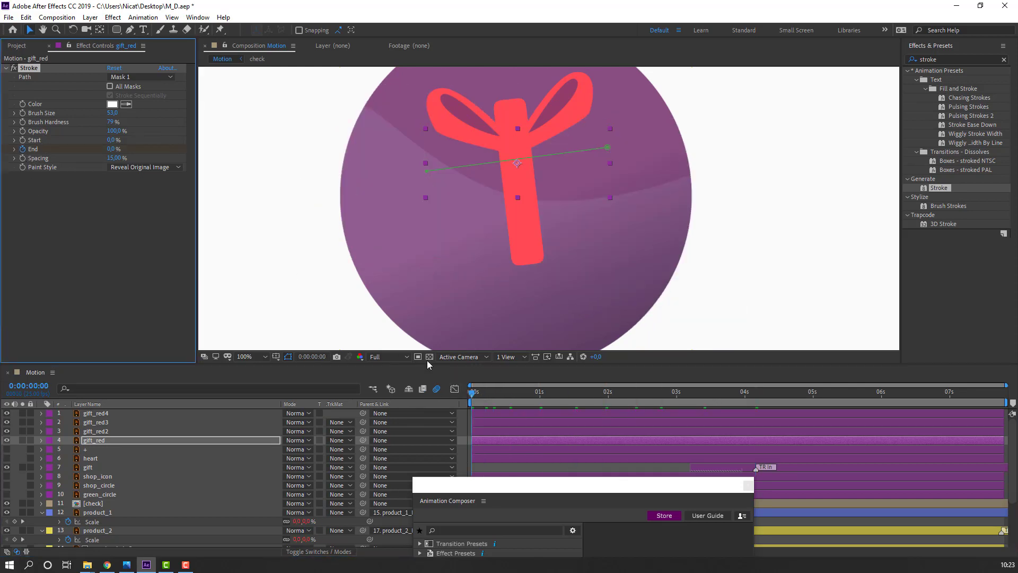
pyautogui.press('space')
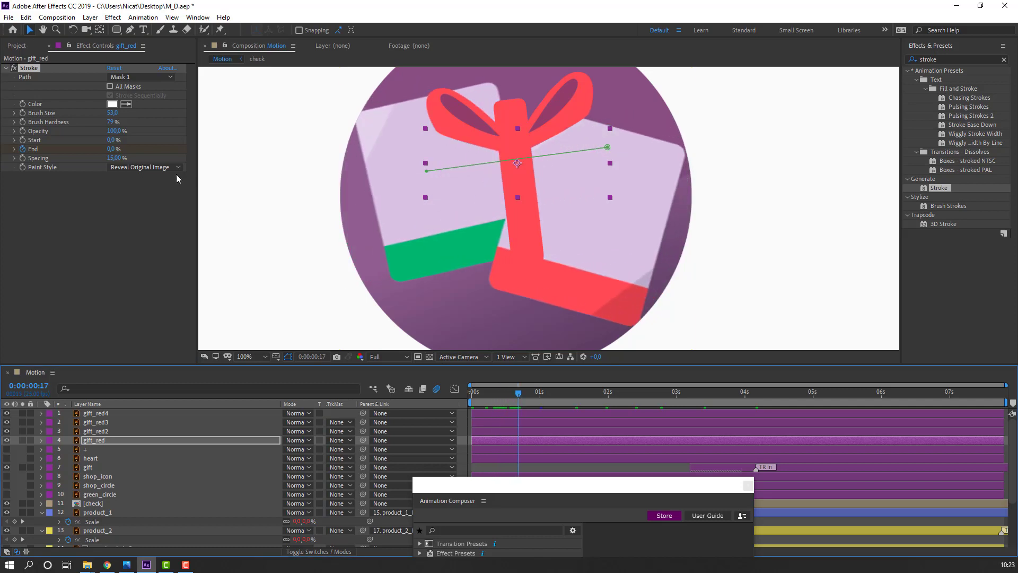
pyautogui.moveTo(109, 151); pyautogui.dragTo(282, 145)
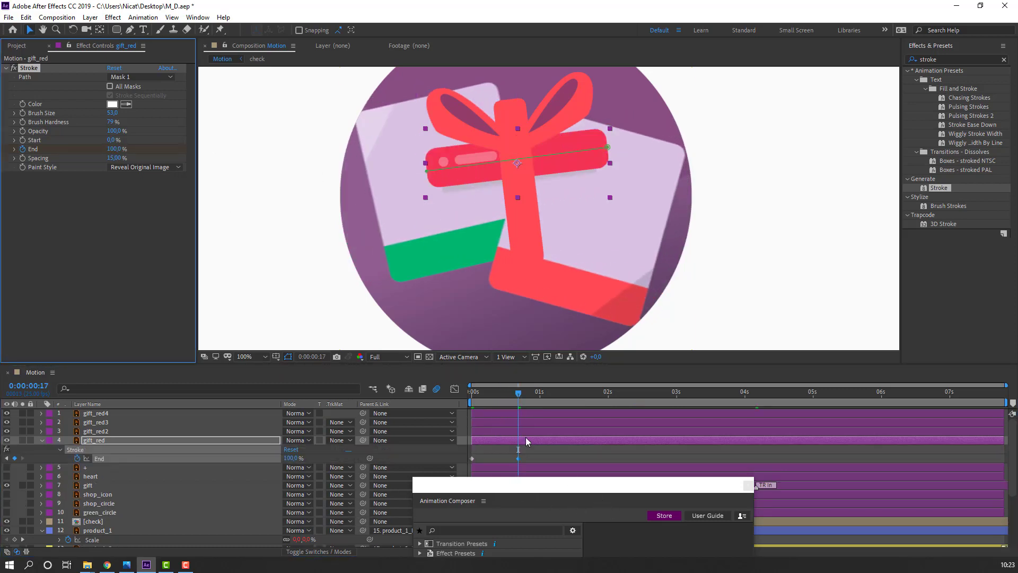
# Reveal gift_red's keyframes and apply Easy Ease to both Stroke End keyframes.
pyautogui.press('u')
pyautogui.rightClick(471, 431)
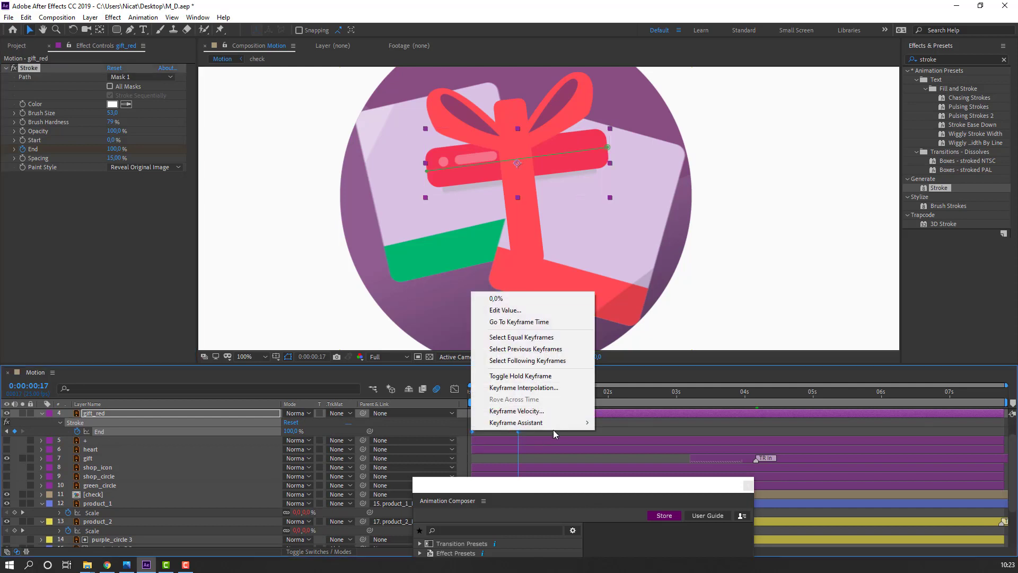
pyautogui.moveTo(565, 423)
pyautogui.click(659, 461)
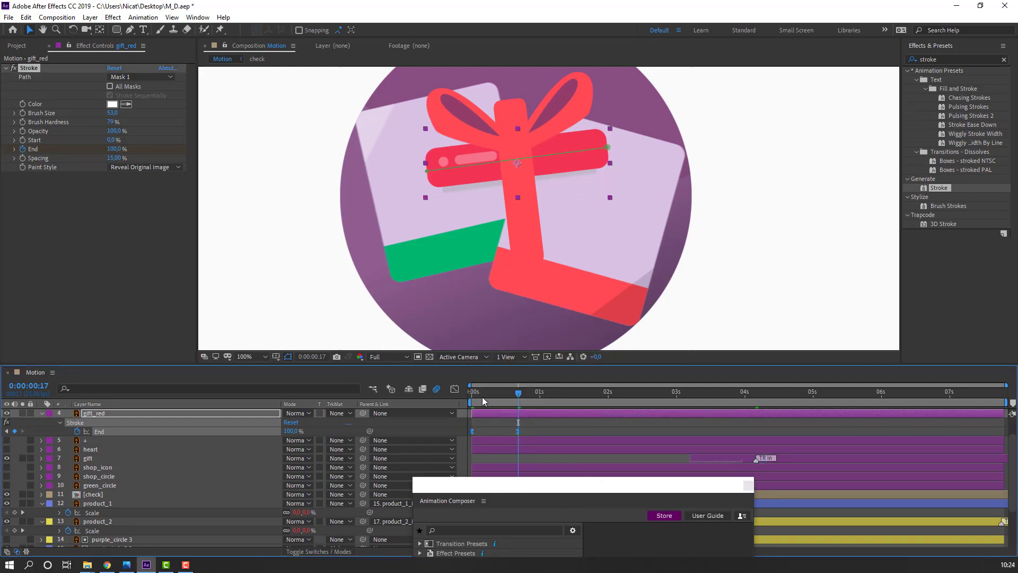
# Lengthen the ease out of the first End keyframe in the speed graph so the stroke starts slowly.
pyautogui.click(454, 390)
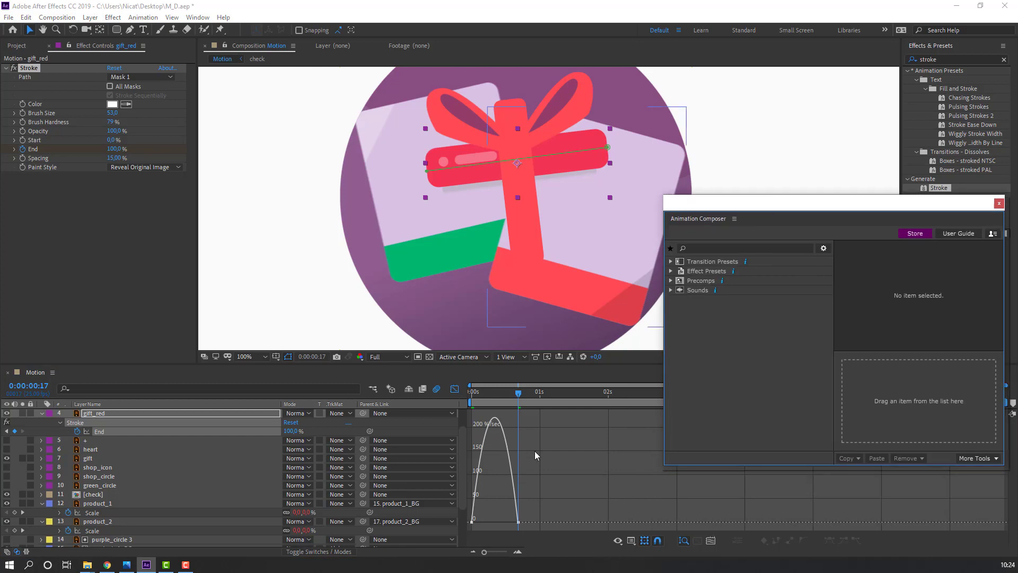
pyautogui.click(475, 524)
pyautogui.moveTo(481, 524); pyautogui.dragTo(505, 522)
pyautogui.click(455, 389)
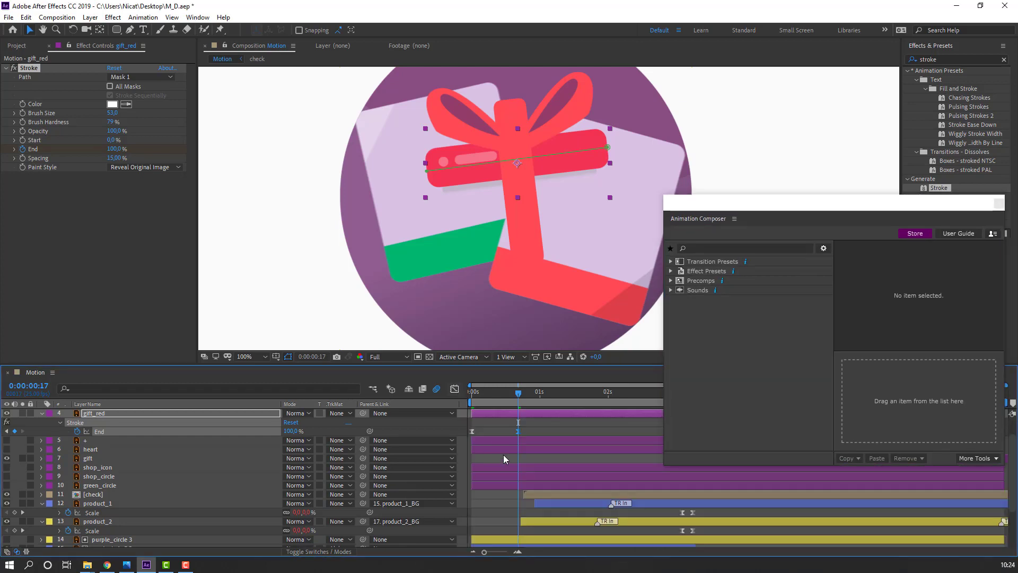
# Move gift_red's last End keyframe to about 0:00:01:08 and preview the reveal with the layer temporarily soloed.
pyautogui.moveTo(518, 431); pyautogui.dragTo(561, 431)
pyautogui.press('space')
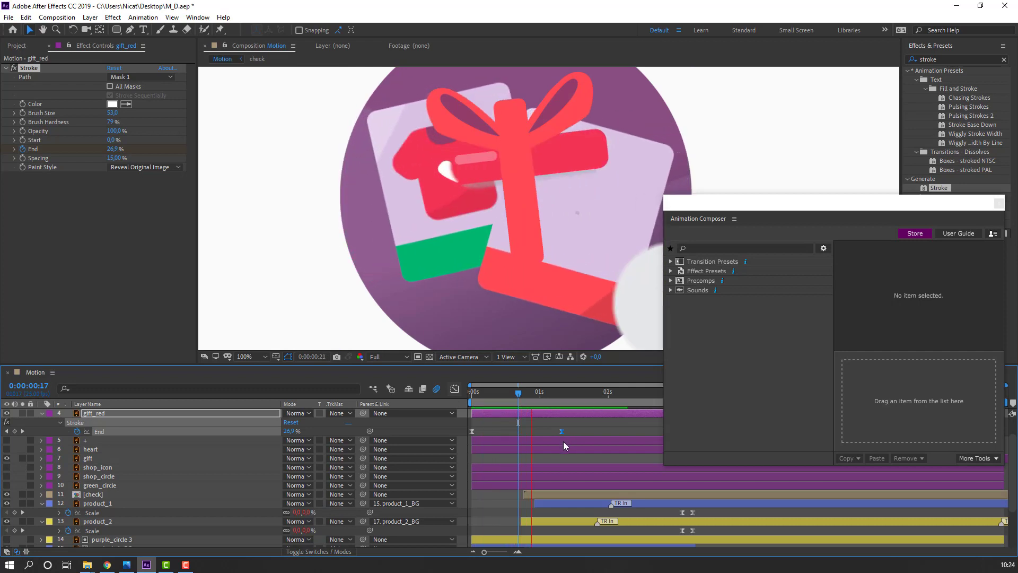
pyautogui.click(22, 413)
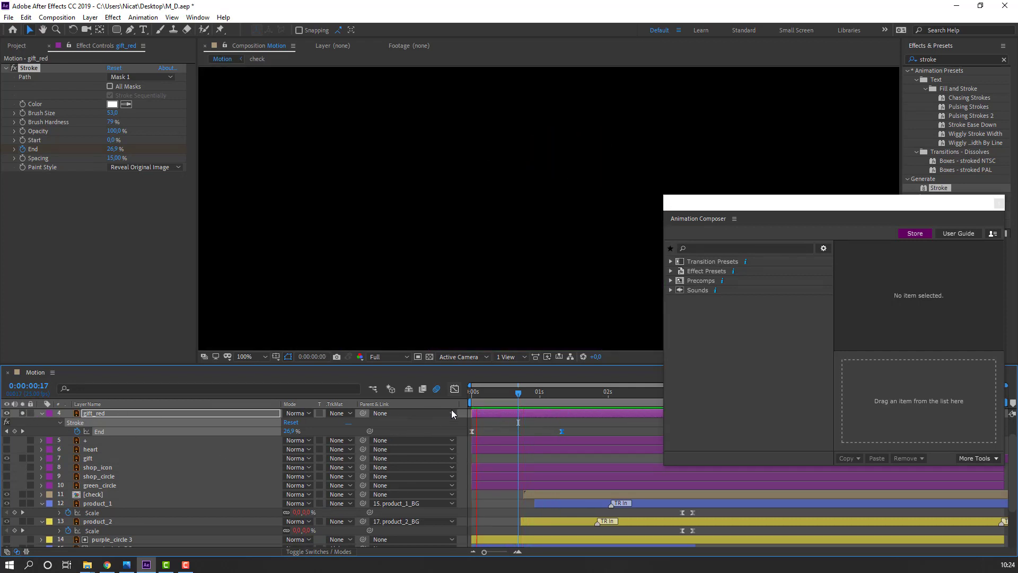
pyautogui.press('space')
pyautogui.press('space')
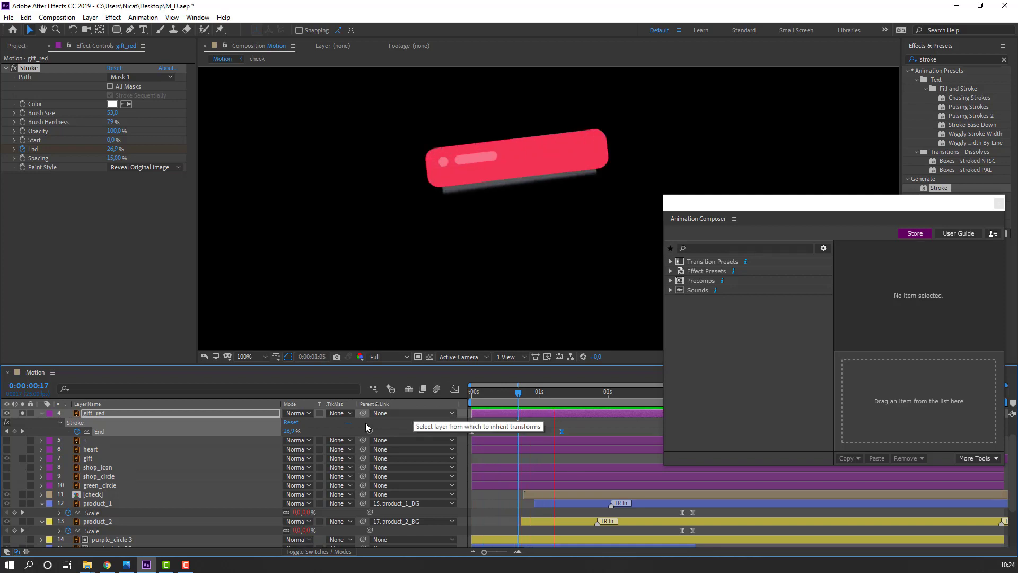
pyautogui.press('space')
# Close Animation Composer, shift gift_red to start at about 0:00:03:04, and check its reveal over the gift around 0:00:03:21.
pyautogui.moveTo(821, 209); pyautogui.dragTo(0, 265)
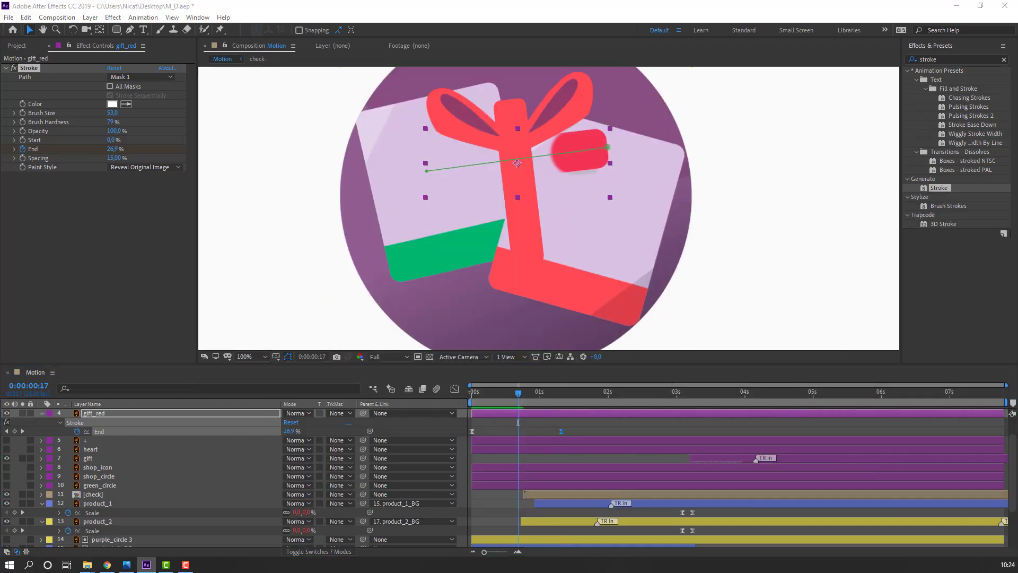
pyautogui.click(99, 414)
pyautogui.moveTo(512, 414); pyautogui.dragTo(719, 414)
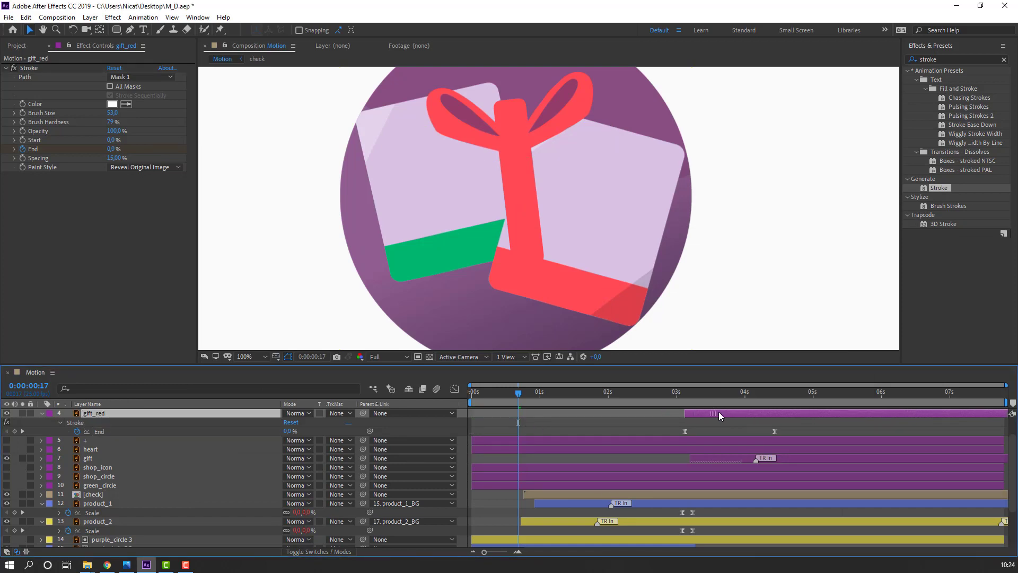
pyautogui.moveTo(655, 386)
pyautogui.mouseDown()
pyautogui.moveTo(765, 392)
pyautogui.moveTo(714, 393)
pyautogui.moveTo(747, 395)
pyautogui.mouseUp()
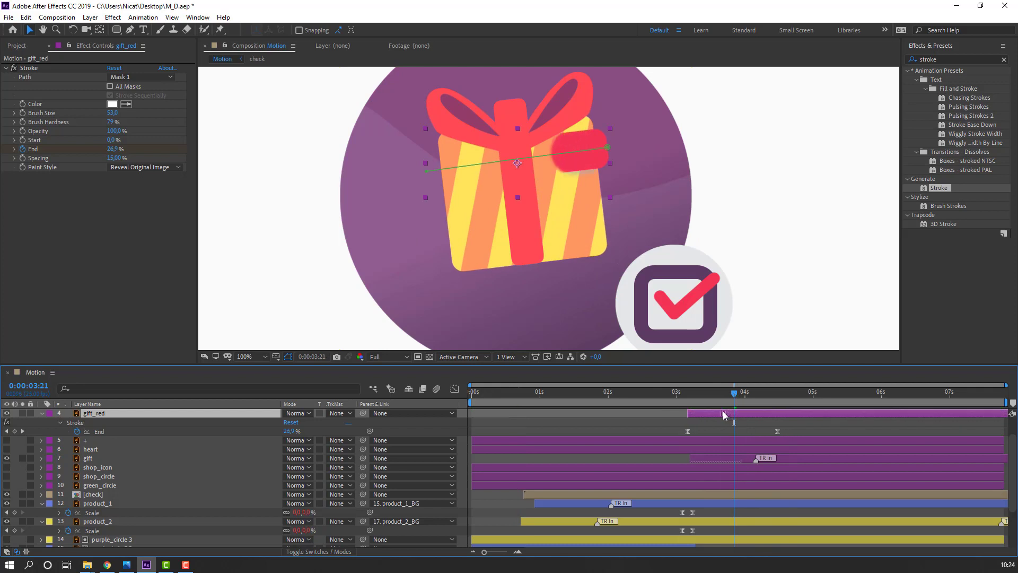
# Hide gift_red2, gift_red3 and gift_red4, then start the work area at 0:00:02:18 and preview from there.
pyautogui.scroll(2, 649, 446)
pyautogui.click(41, 440)
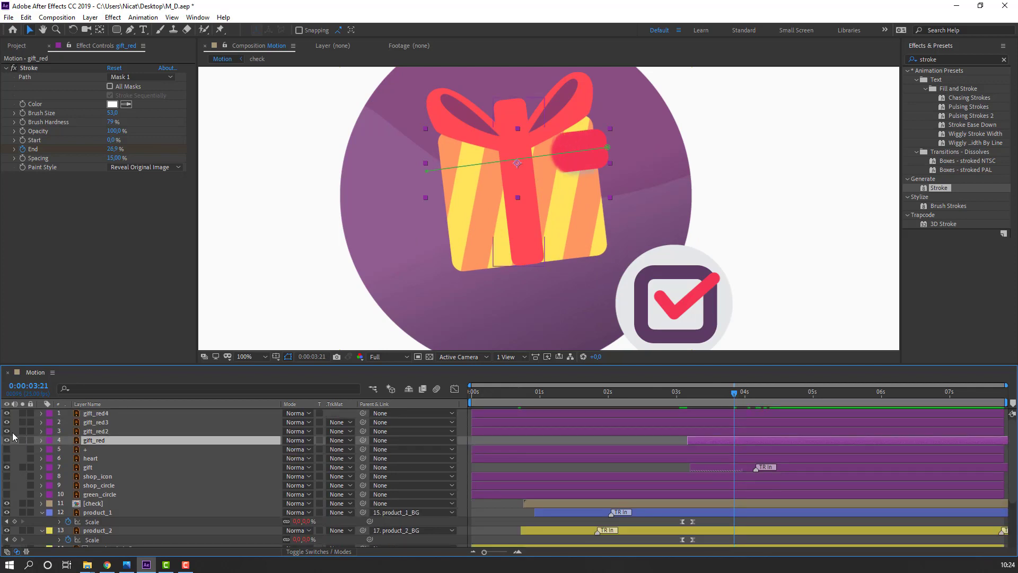
pyautogui.moveTo(6, 432); pyautogui.dragTo(7, 410)
pyautogui.moveTo(671, 393)
pyautogui.mouseDown()
pyautogui.moveTo(763, 394)
pyautogui.moveTo(657, 404)
pyautogui.mouseUp()
pyautogui.press('b')
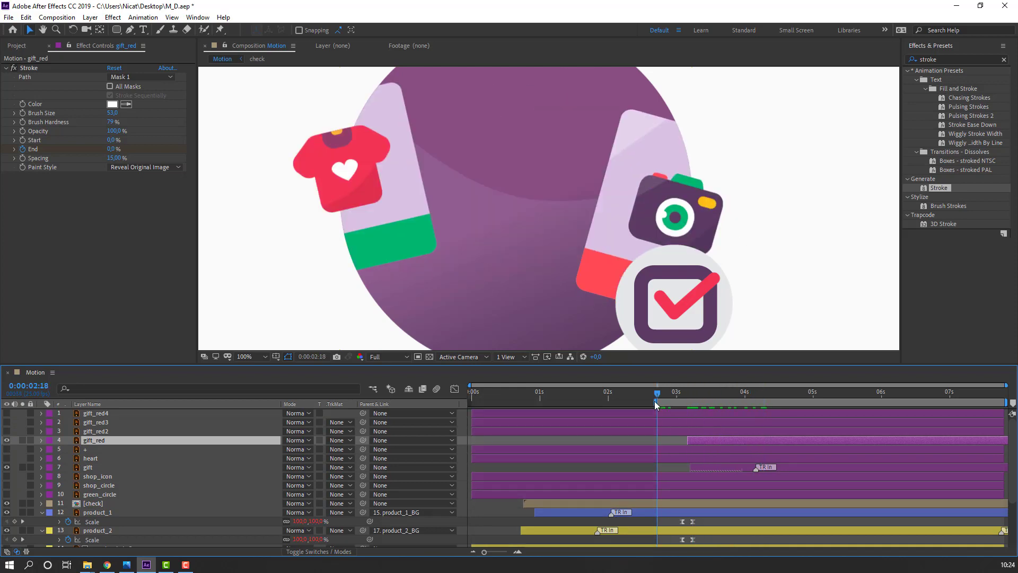
pyautogui.press('space')
# Speed up gift_red's reveal by moving its last Stroke End keyframe to about 0:00:03:23, and check the animation.
pyautogui.press('u')
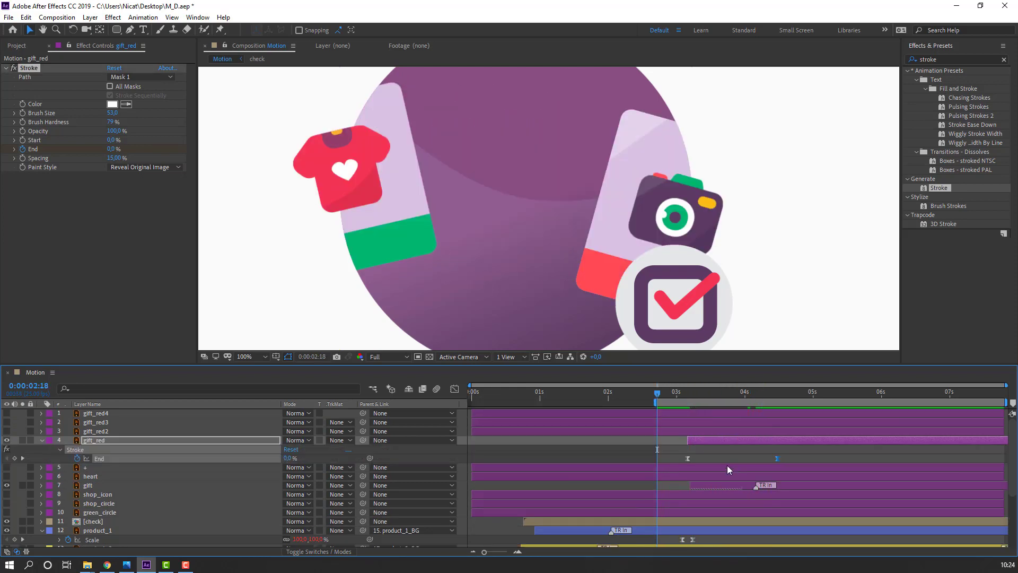
pyautogui.moveTo(778, 460); pyautogui.dragTo(739, 463)
pyautogui.press('space')
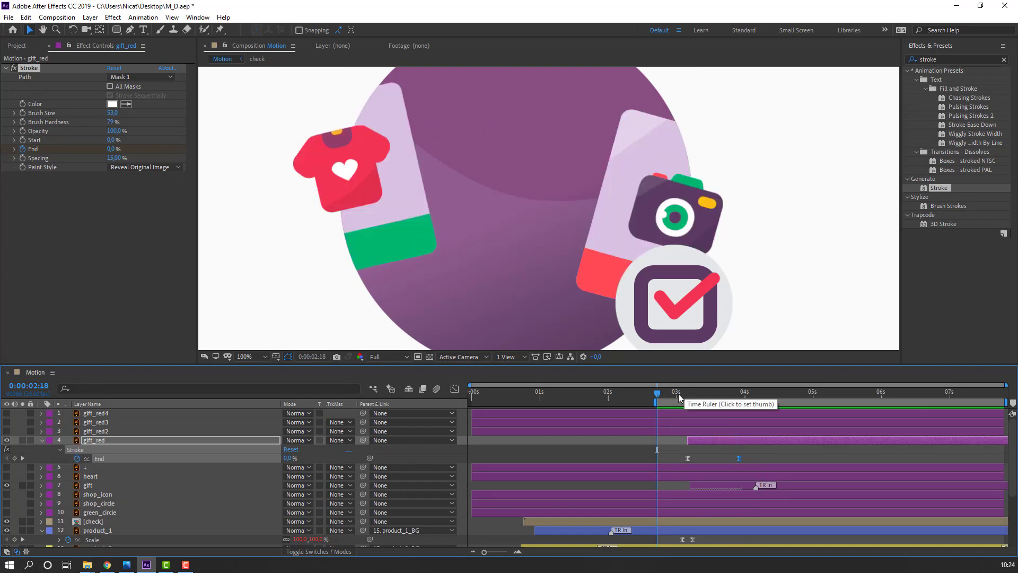
pyautogui.click(712, 392)
pyautogui.moveTo(723, 391); pyautogui.dragTo(739, 392)
# Make gift_red2 visible and copy the Stroke effect from gift_red.
pyautogui.click(101, 433)
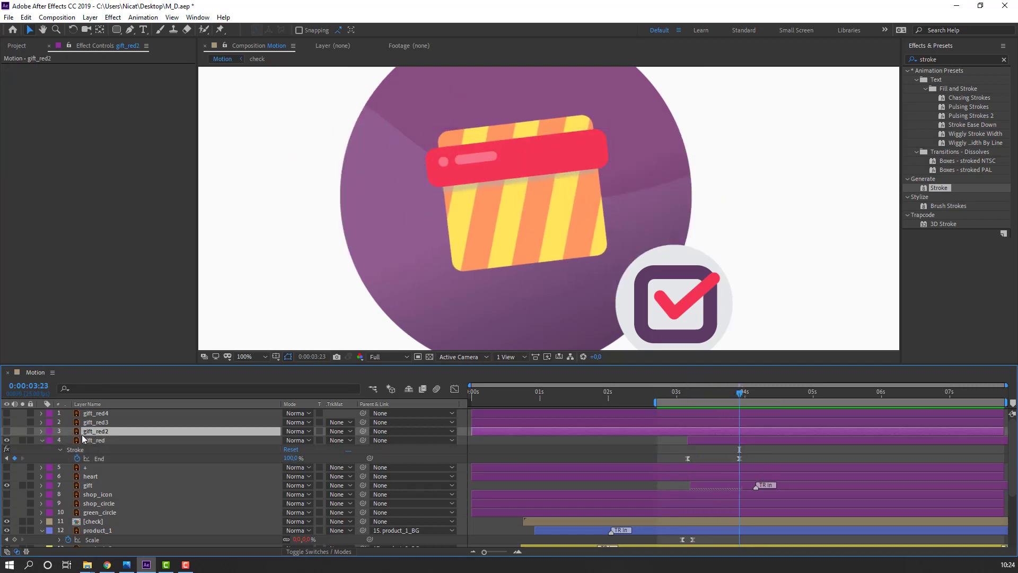
pyautogui.click(7, 431)
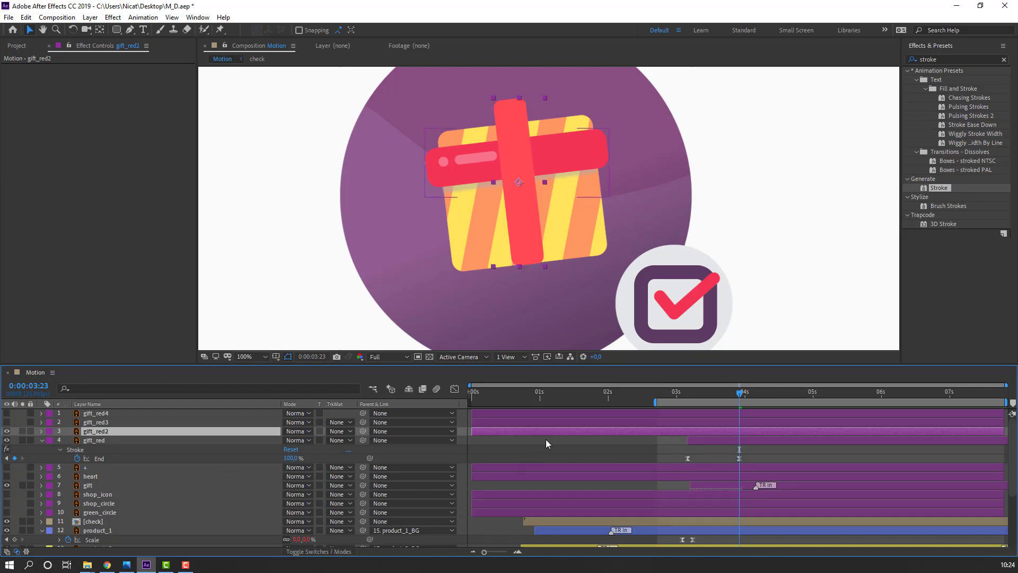
pyautogui.click(79, 453)
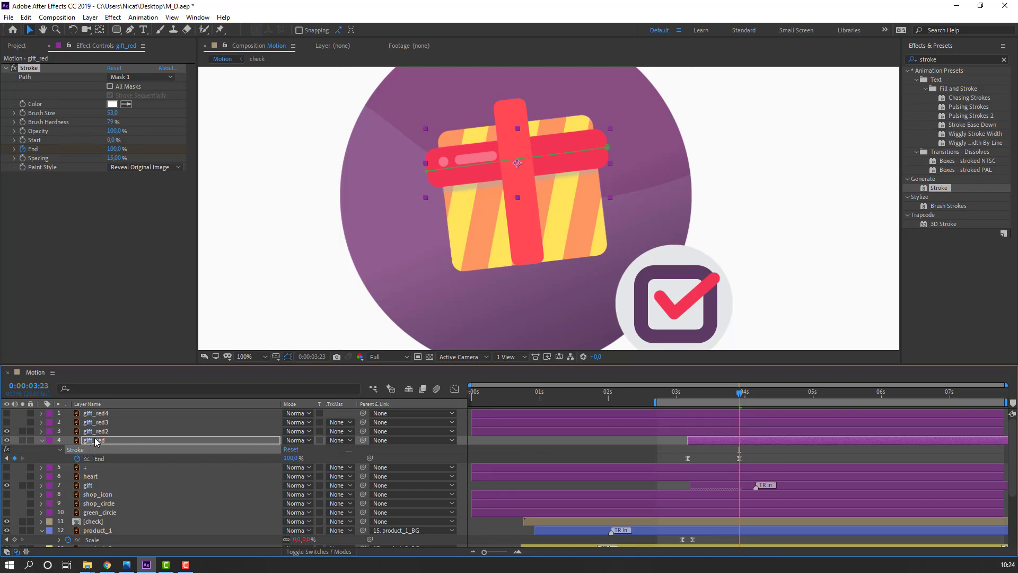
# Draw a straight open mask path on gift_red2 along the centre of the vertical ribbon, from its top end to its bottom end.
pyautogui.click(114, 432)
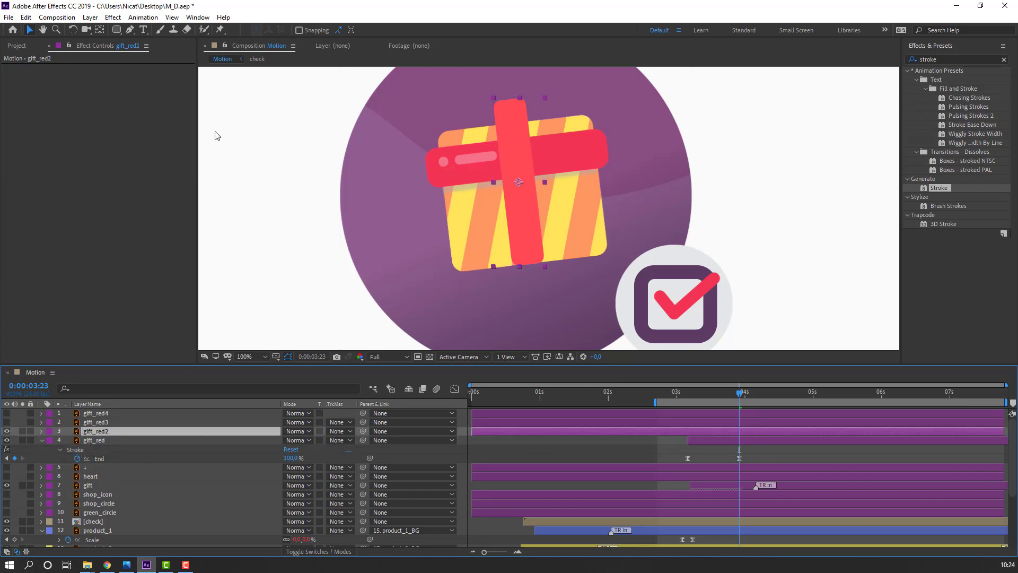
pyautogui.click(129, 30)
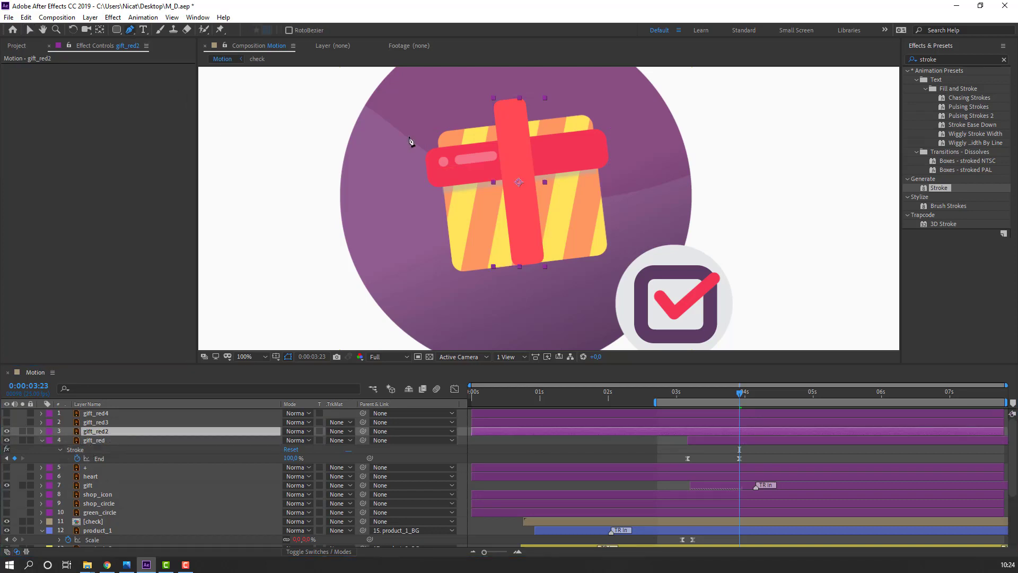
pyautogui.click(507, 99)
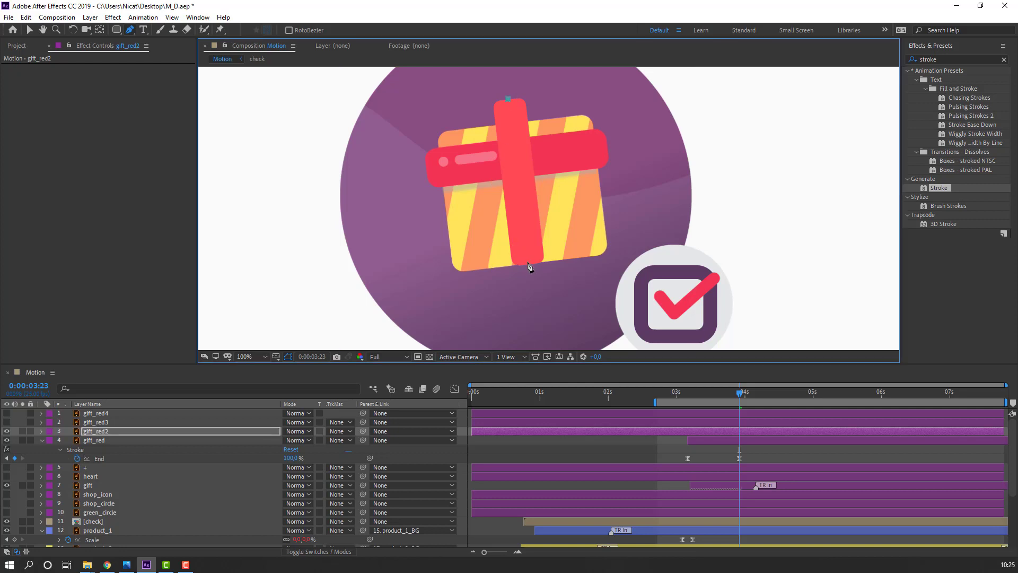
pyautogui.click(29, 30)
# Paste the Stroke effect onto gift_red2 at 0:00:00:00 and preview its reveal.
pyautogui.moveTo(586, 394); pyautogui.dragTo(470, 396)
pyautogui.hotkey('ctrl', 'v')
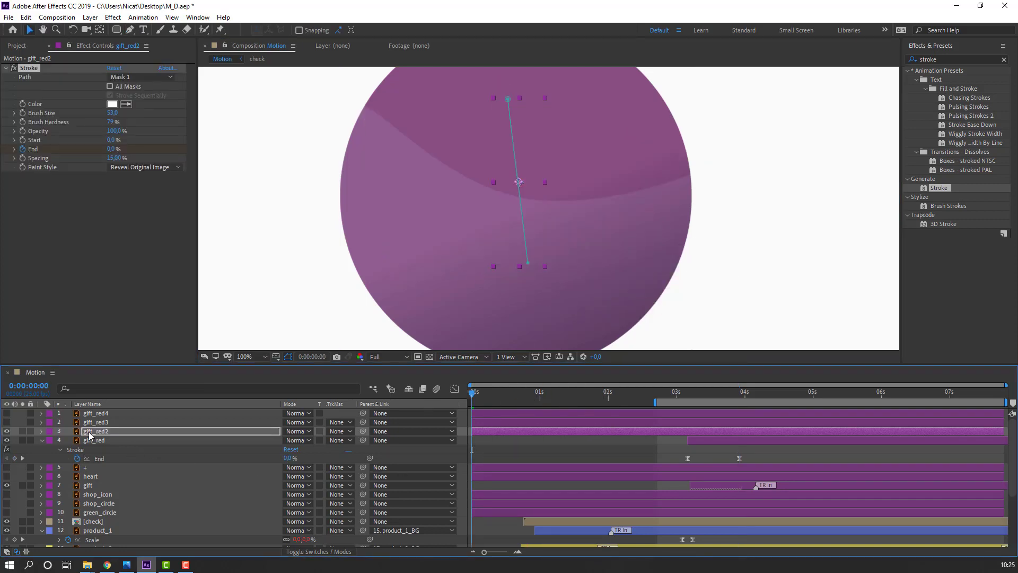
pyautogui.press('space')
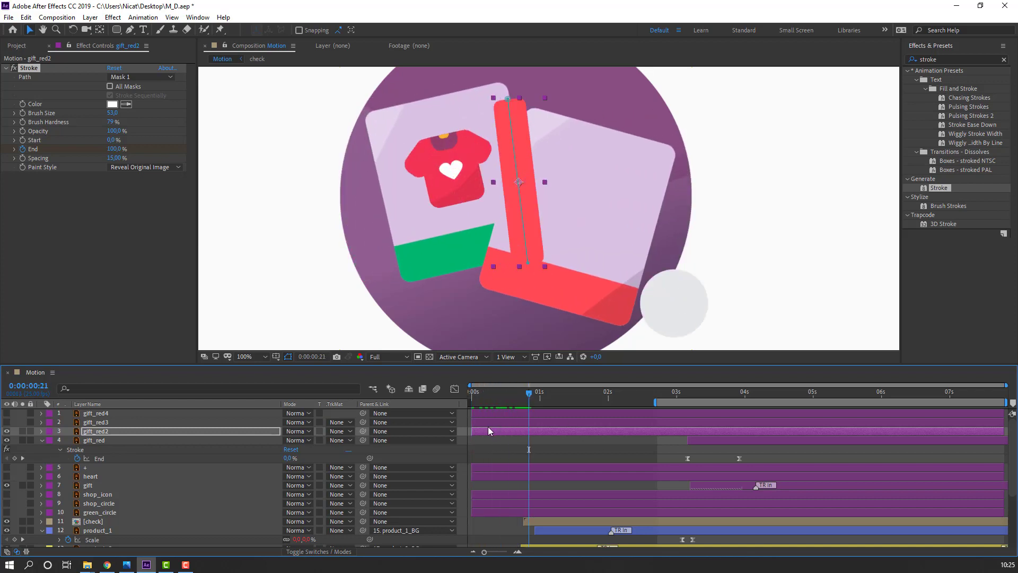
# Shift gift_red2 to start at about 0:00:03:09, shortly after gift_red, and preview both ribbons drawing on.
pyautogui.moveTo(607, 440); pyautogui.dragTo(720, 435)
pyautogui.moveTo(690, 390); pyautogui.dragTo(735, 394)
pyautogui.moveTo(725, 431); pyautogui.dragTo(717, 430)
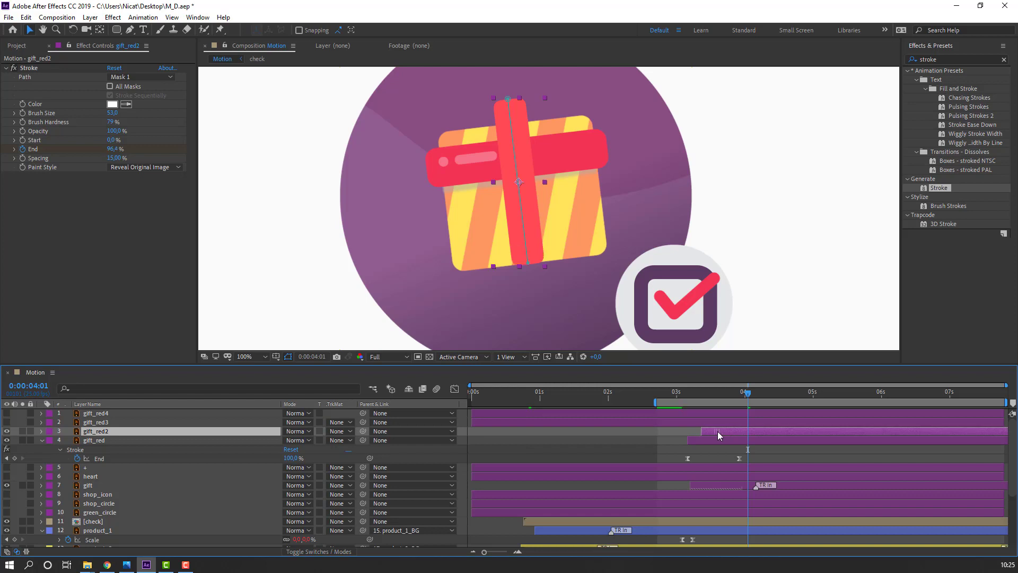
pyautogui.press('space')
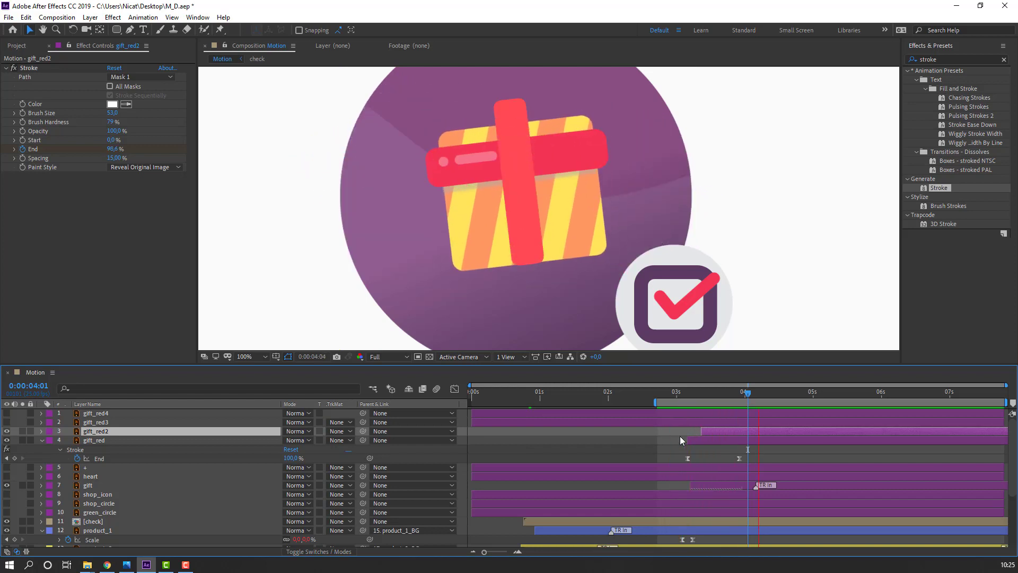
pyautogui.press(',')
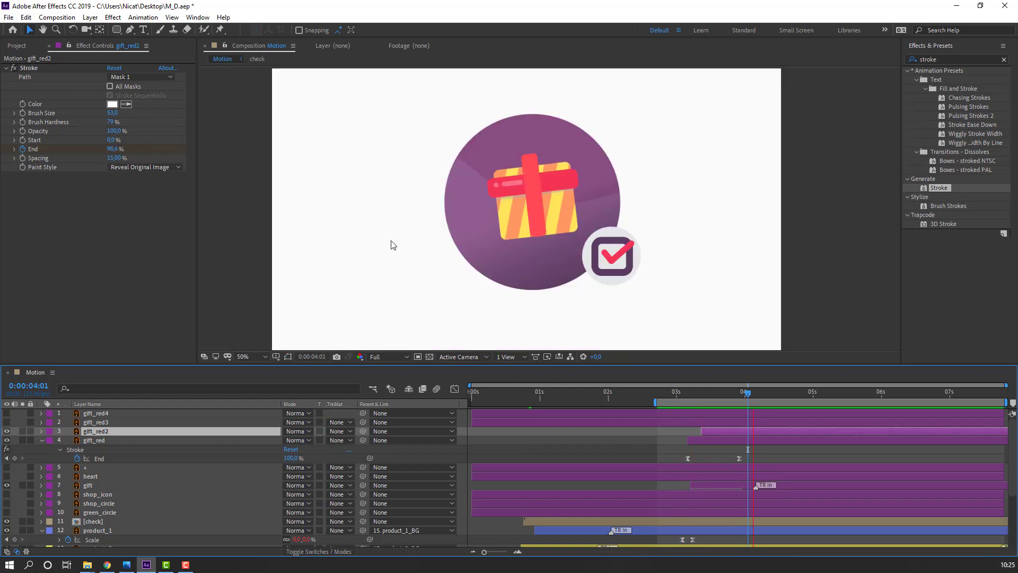
pyautogui.moveTo(714, 392); pyautogui.dragTo(750, 394)
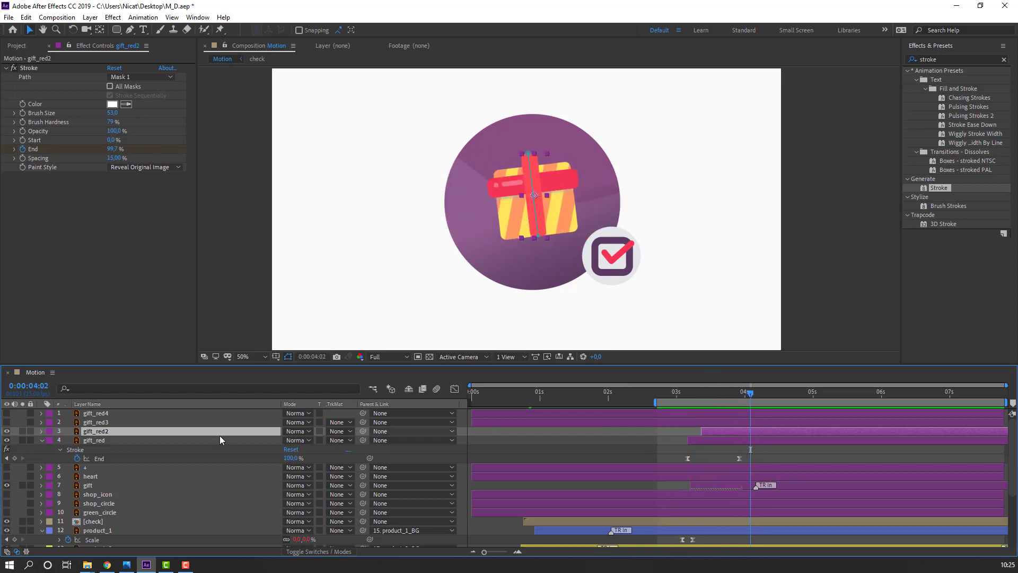
# Make the bow loops gift_red3 and gift_red4 visible for a close look at the knot.
pyautogui.click(95, 423)
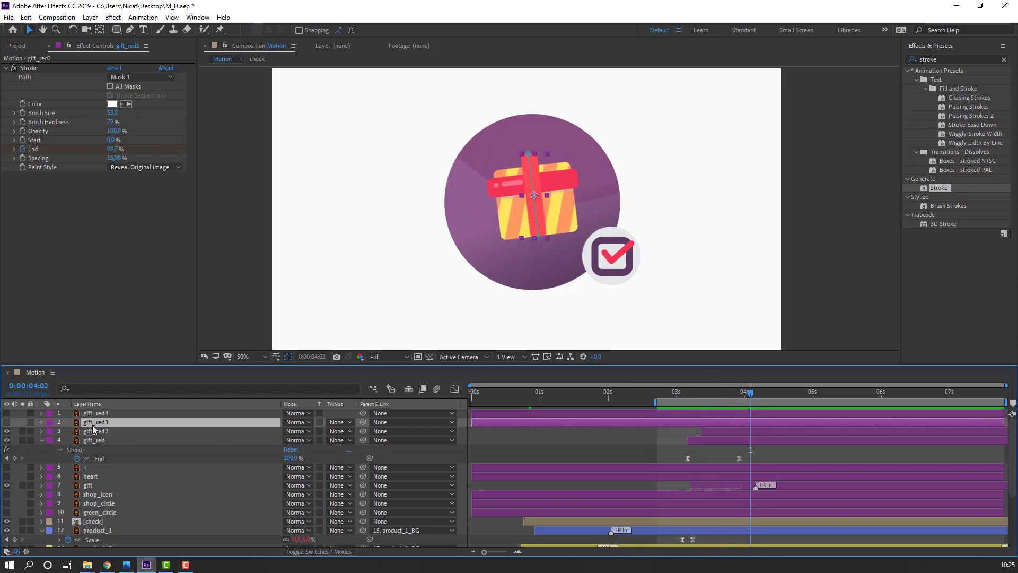
pyautogui.click(7, 422)
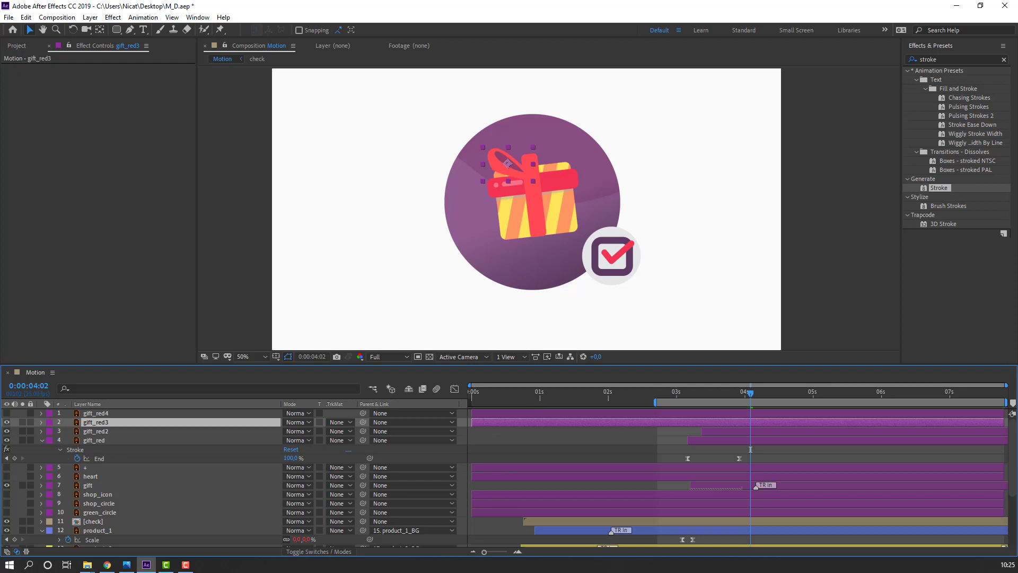
pyautogui.scroll(2, 414, 176)
pyautogui.moveTo(374, 185); pyautogui.dragTo(384, 288)
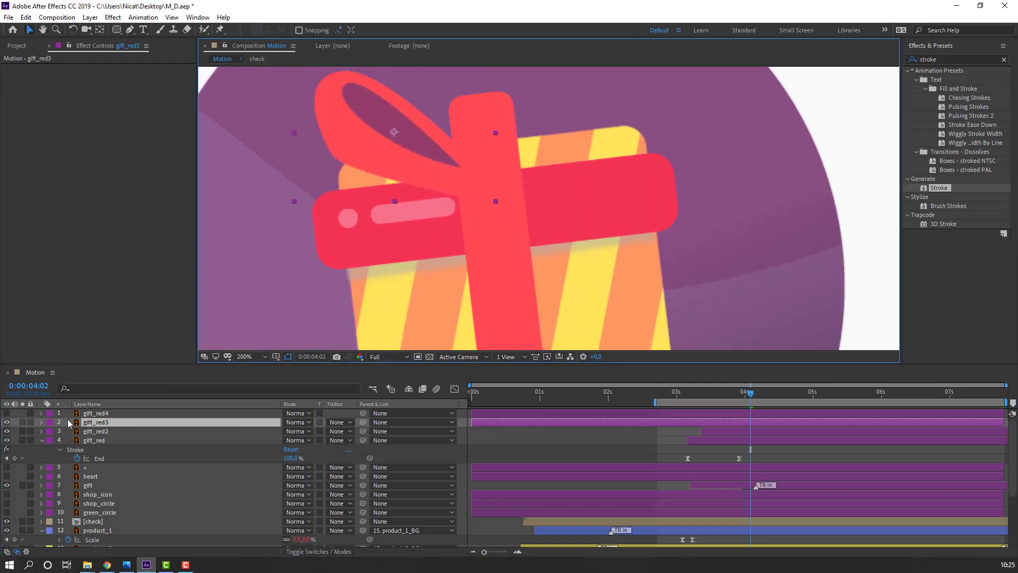
pyautogui.click(7, 413)
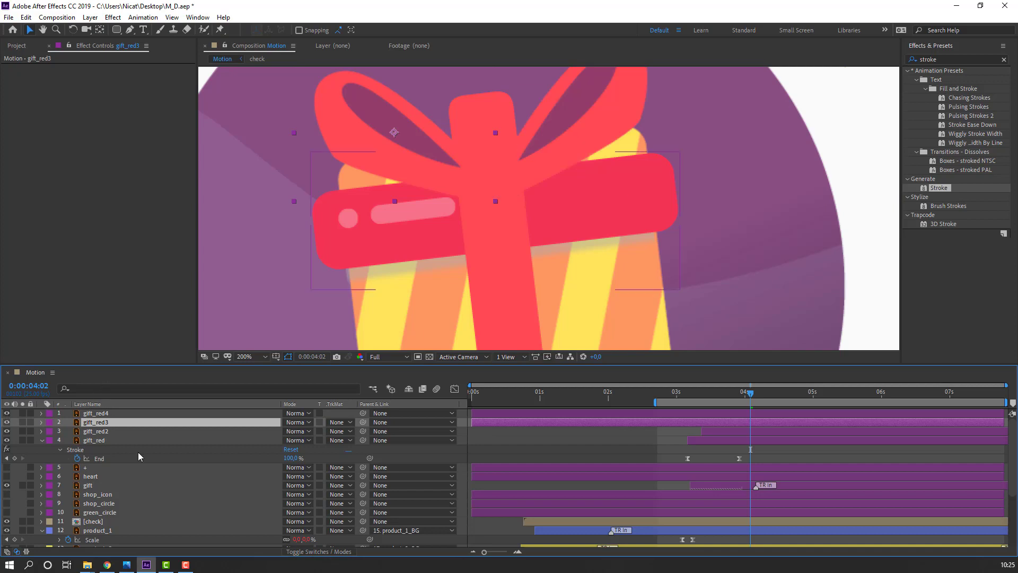
# Solo gift_red3 and move its anchor point to the loop's inner tip at the knot.
pyautogui.click(99, 30)
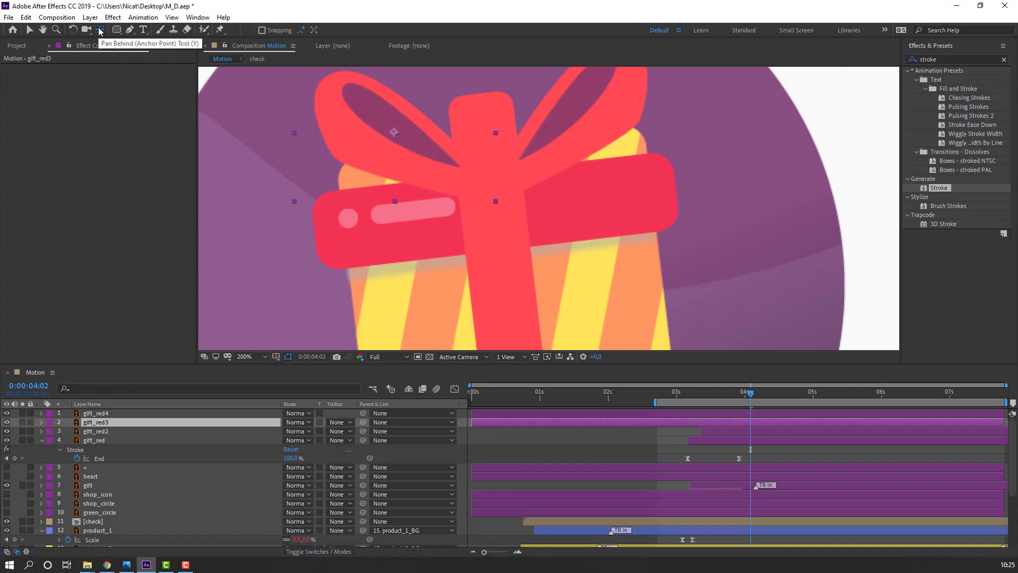
pyautogui.click(23, 422)
pyautogui.moveTo(393, 137); pyautogui.dragTo(481, 189)
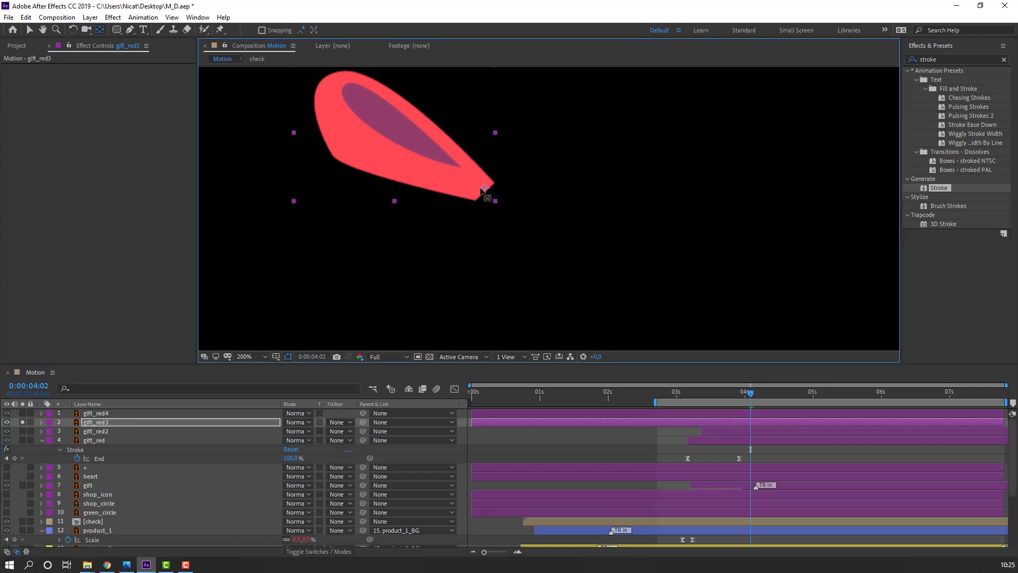
pyautogui.click(30, 30)
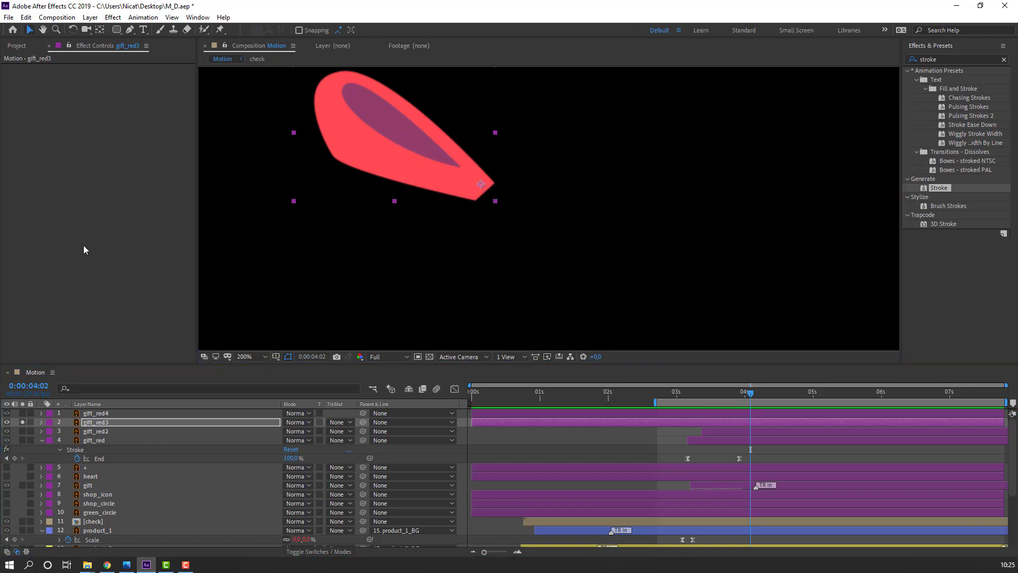
# Move gift_red4's anchor point to its inner tip at the knot with both loops soloed, then unsolo them.
pyautogui.click(96, 415)
pyautogui.click(22, 422)
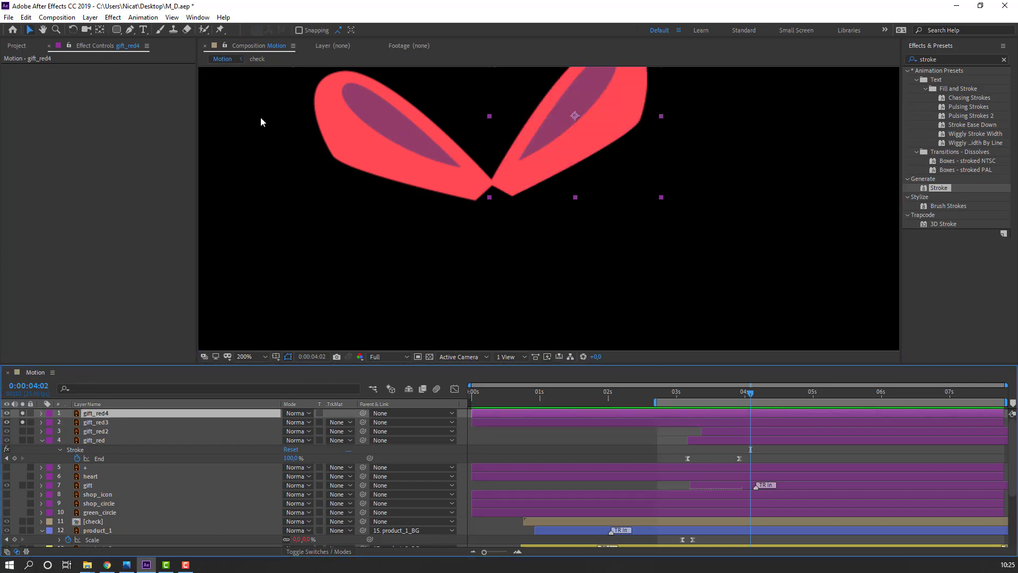
pyautogui.click(101, 29)
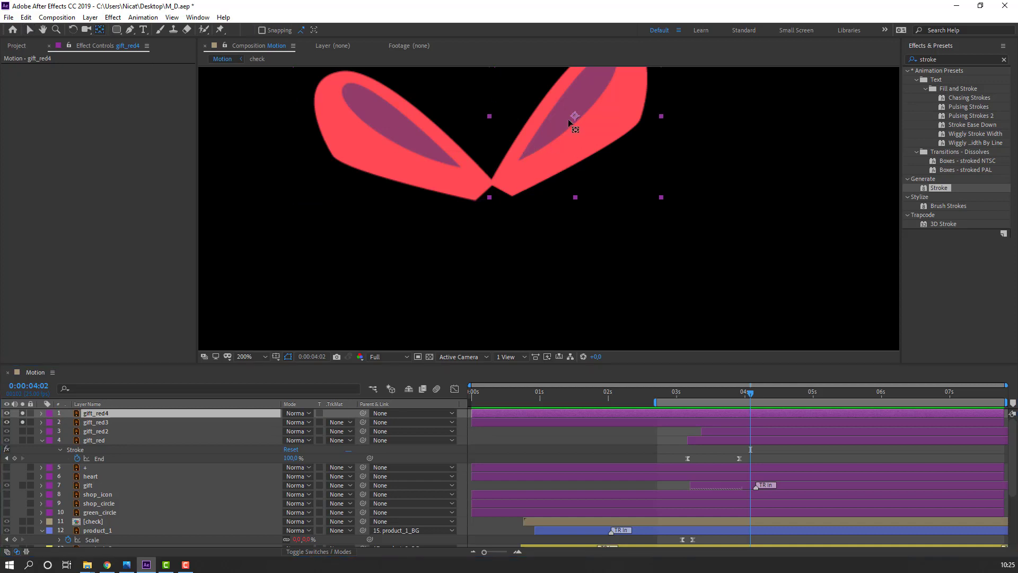
pyautogui.moveTo(569, 123); pyautogui.dragTo(505, 183)
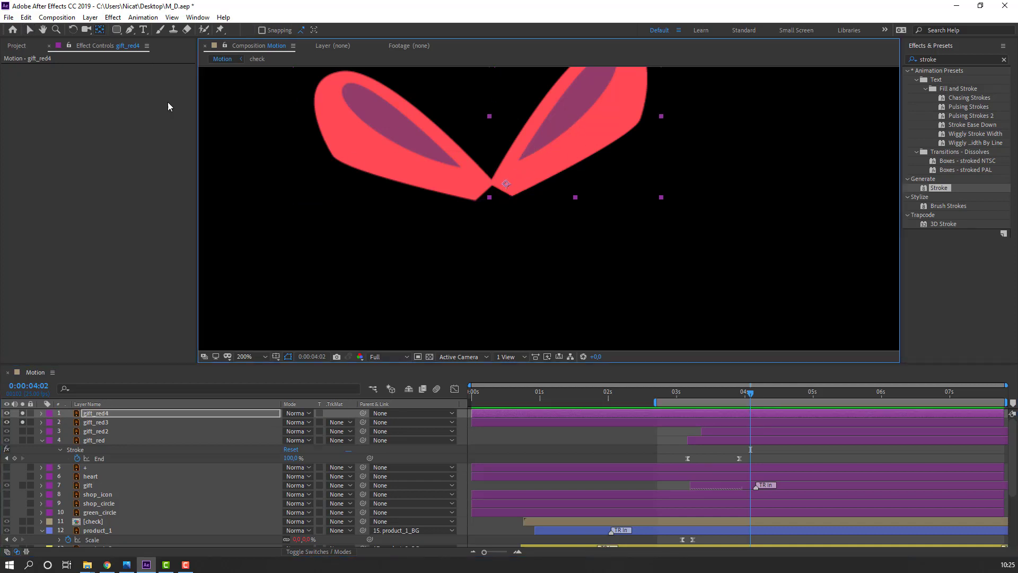
pyautogui.click(29, 30)
pyautogui.moveTo(23, 421); pyautogui.dragTo(23, 413)
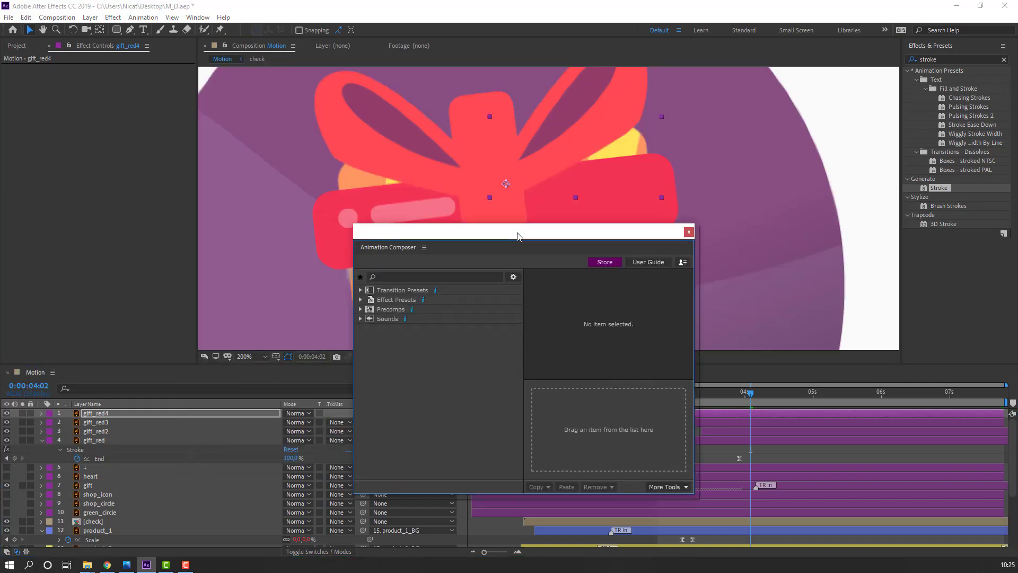
# Apply Animation Composer's Overshoot Scale From Anchor Point 2 transition, animating both in and out, to gift_red3 and gift_red4.
pyautogui.moveTo(518, 235); pyautogui.dragTo(671, 221)
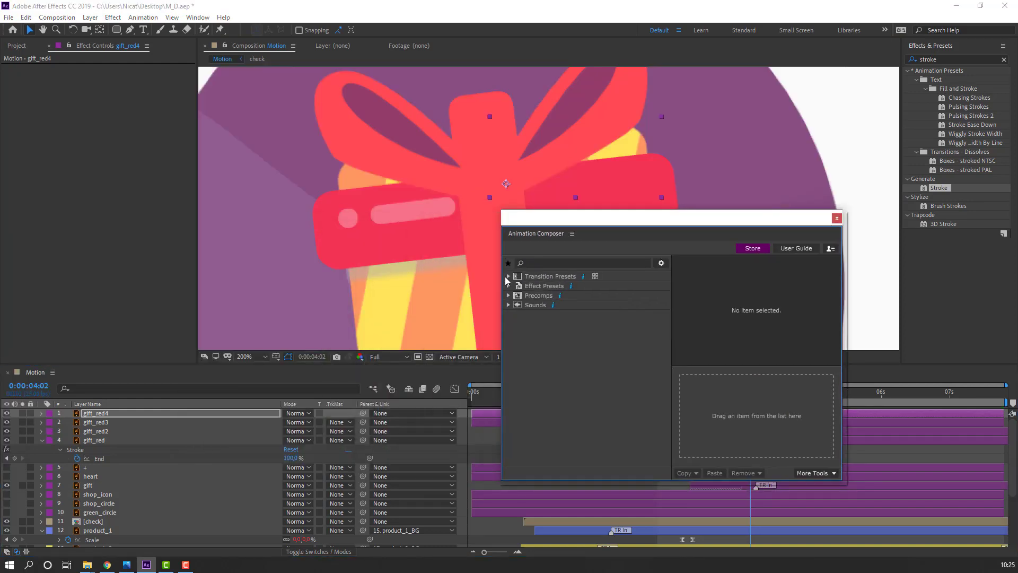
pyautogui.click(507, 276)
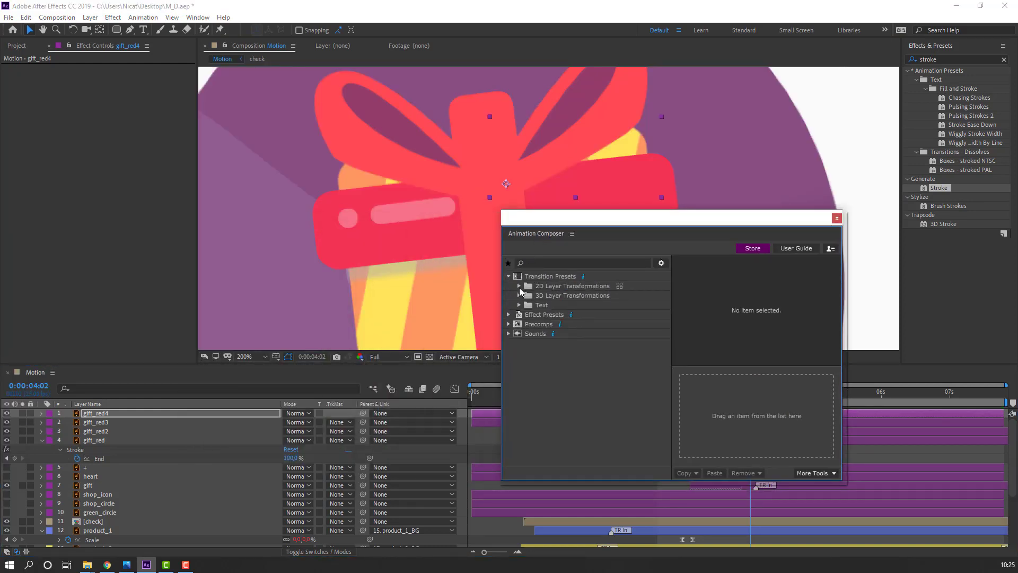
pyautogui.click(519, 286)
pyautogui.click(529, 342)
pyautogui.click(541, 353)
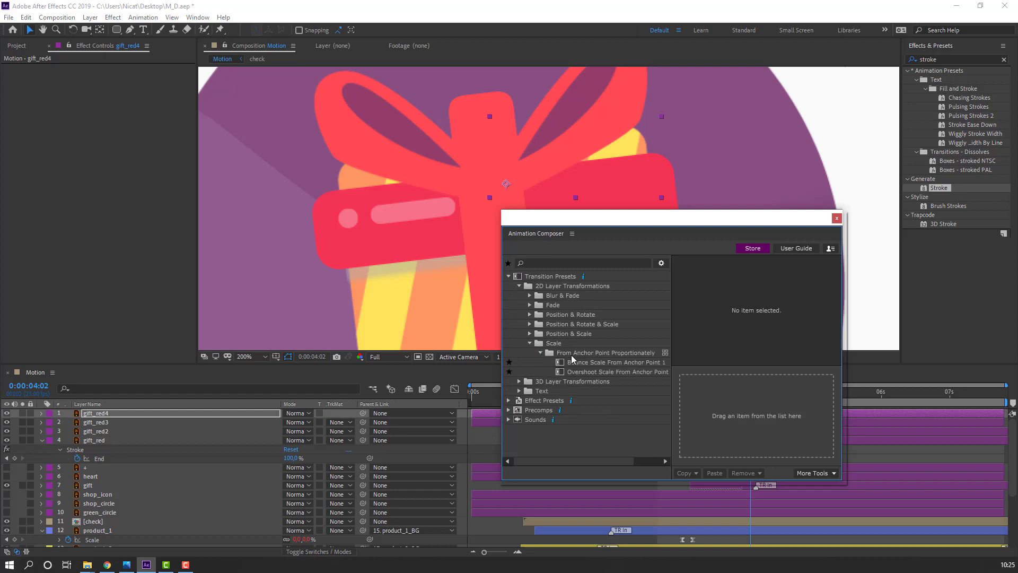
pyautogui.click(103, 421)
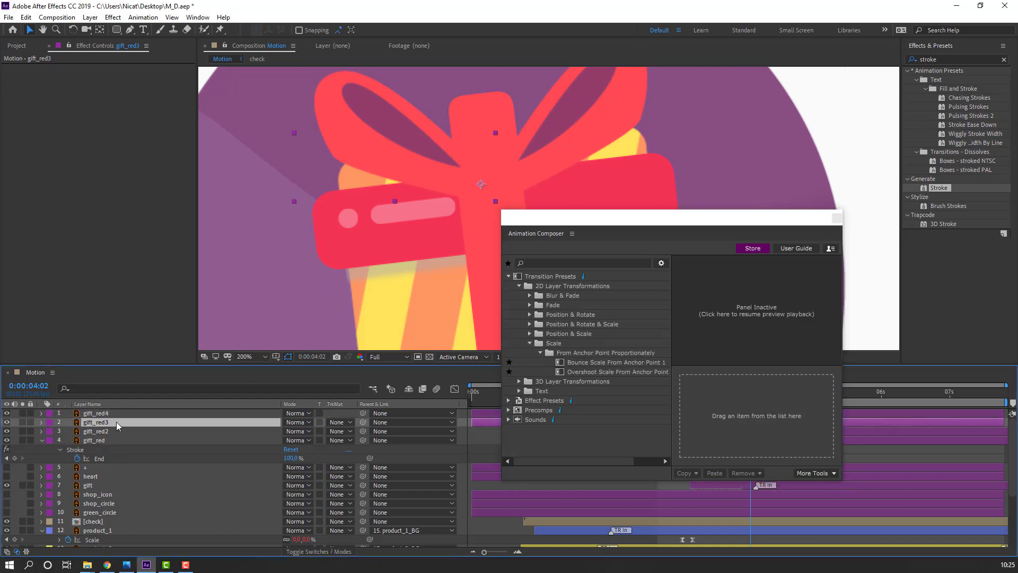
pyautogui.keyDown('shift'); pyautogui.click(107, 413); pyautogui.keyUp('shift')
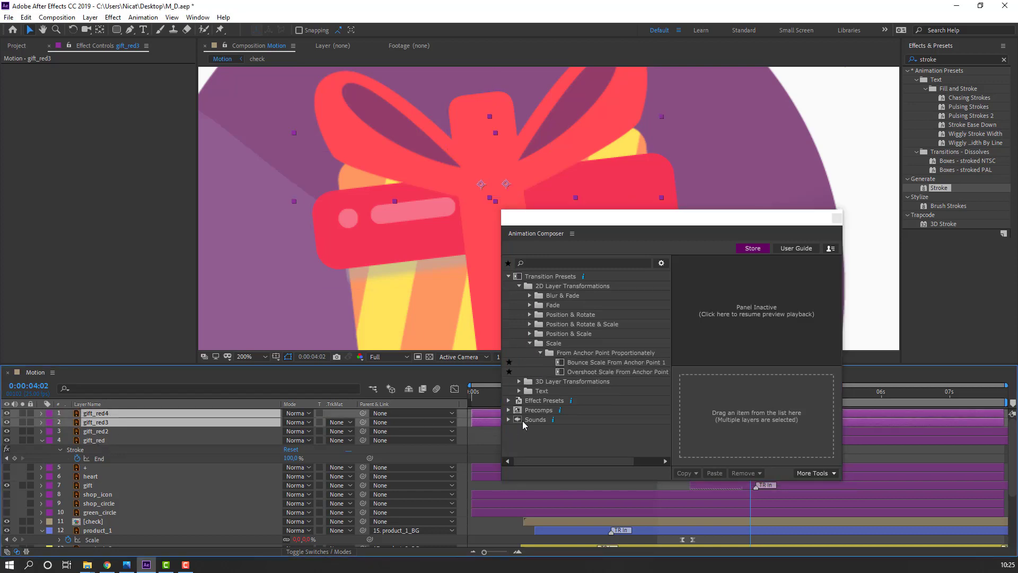
pyautogui.doubleClick(588, 373)
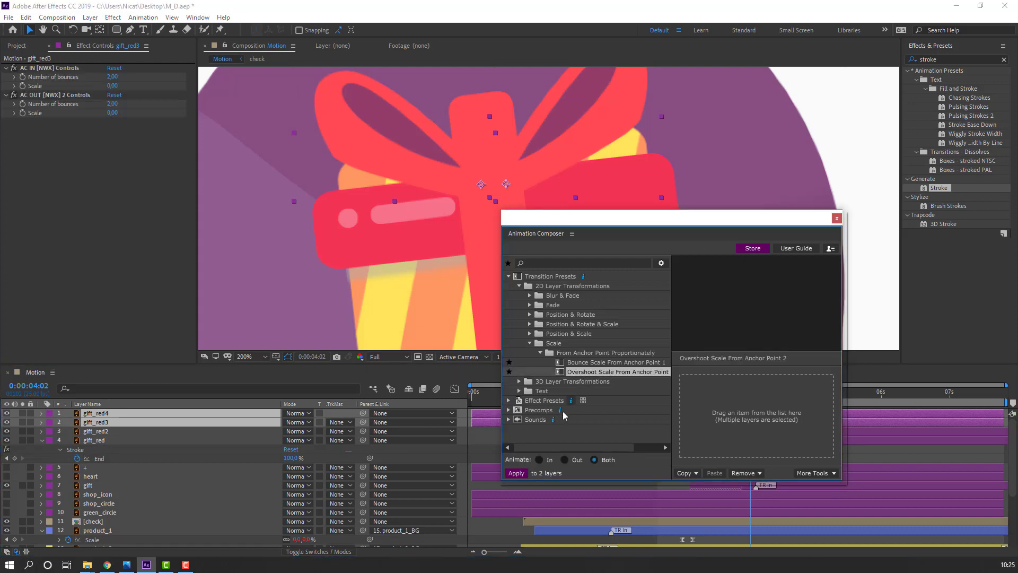
pyautogui.moveTo(670, 228); pyautogui.dragTo(0, 250)
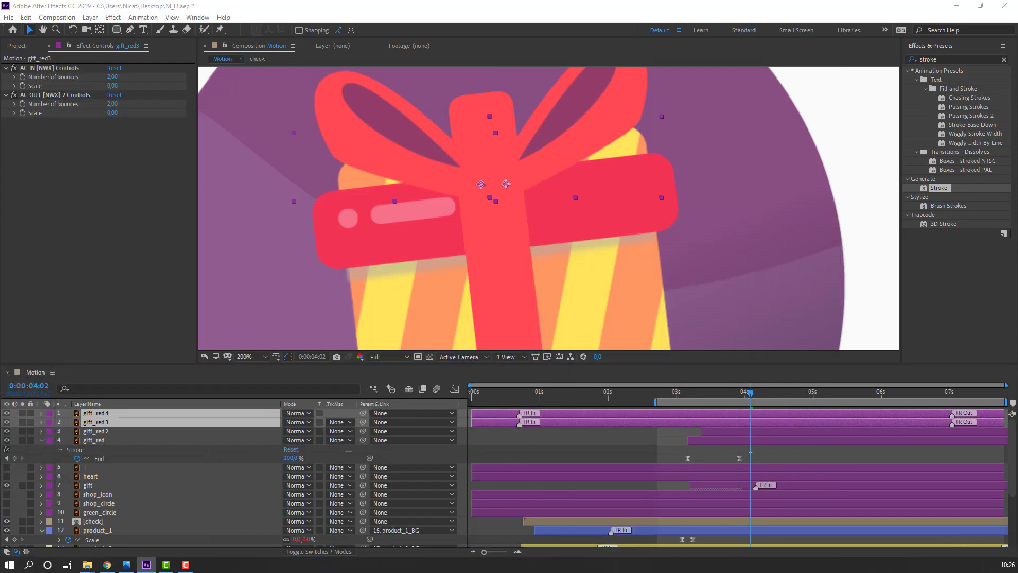
pyautogui.click(523, 416)
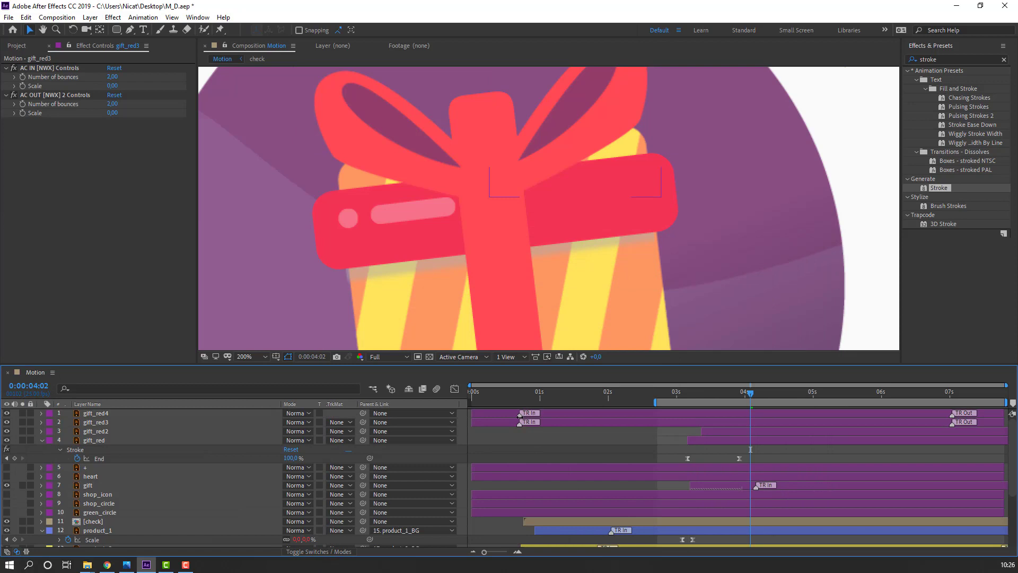
# Shift gift_red3 and gift_red4 to stagger in shortly before 0:00:04:00, with gift_red4 starting a few frames after gift_red3, and preview the bow.
pyautogui.moveTo(519, 415)
pyautogui.mouseDown()
pyautogui.moveTo(560, 414)
pyautogui.moveTo(560, 426)
pyautogui.moveTo(511, 416)
pyautogui.moveTo(723, 421)
pyautogui.mouseUp()
pyautogui.click(535, 424)
pyautogui.keyDown('shift'); pyautogui.click(482, 423); pyautogui.keyUp('shift')
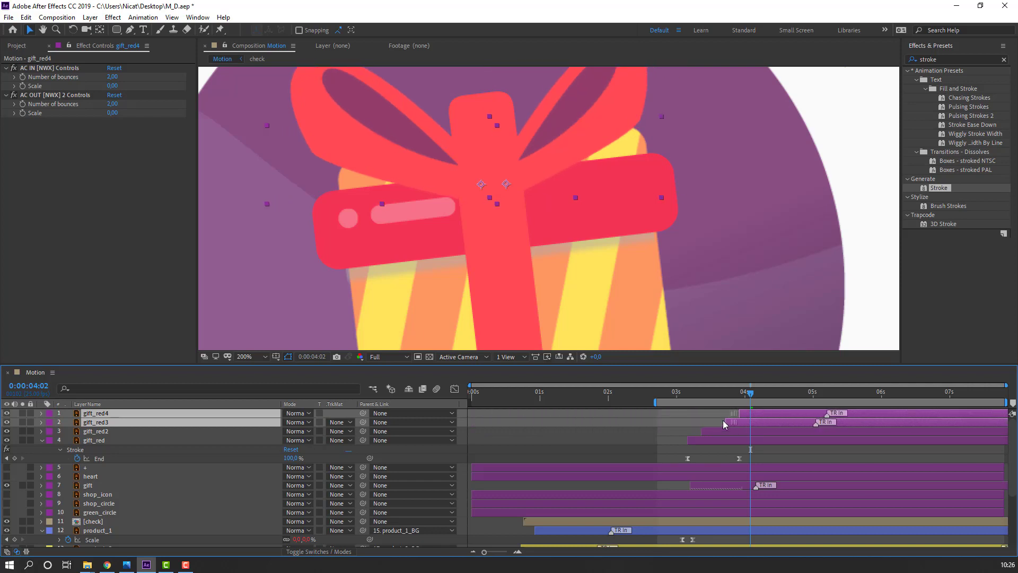
pyautogui.moveTo(682, 392); pyautogui.dragTo(775, 393)
pyautogui.scroll(-4, 485, 221)
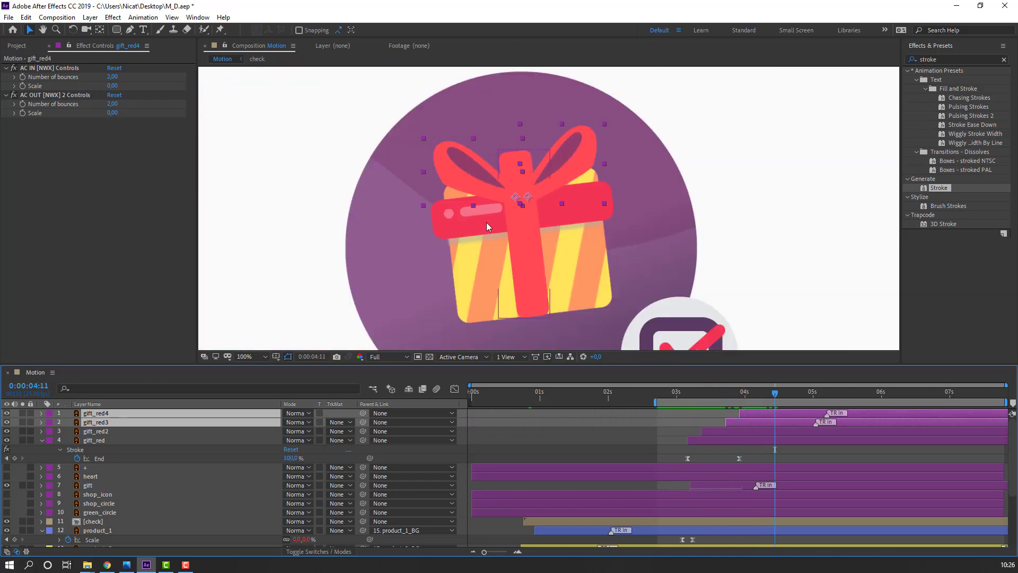
pyautogui.press('space')
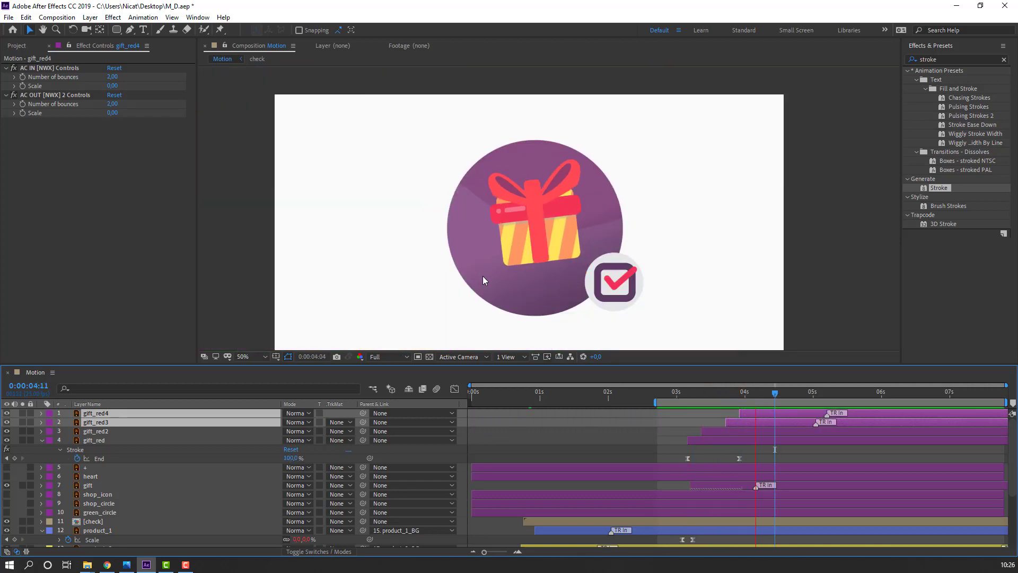
# Shift gift_red4, gift_red3 and gift_red2 a few frames earlier, with gift_red2 starting at 0:00:03:07, and preview the timing.
pyautogui.moveTo(742, 422); pyautogui.dragTo(706, 429)
pyautogui.press('space')
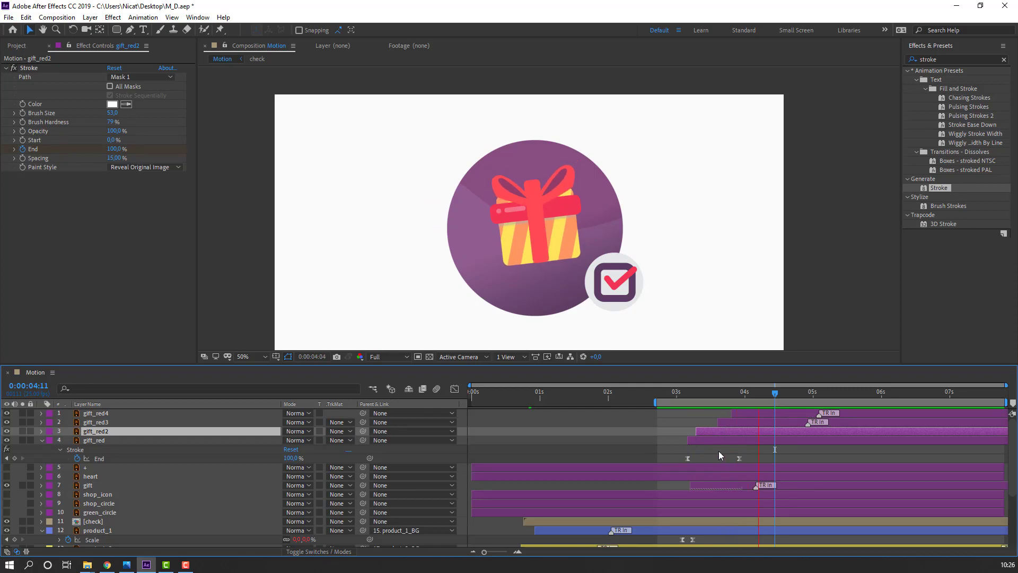
pyautogui.press('space')
# Reveal gift_red2's Stroke End keyframes and shorten the first keyframe's ease handle in the speed graph so the ribbon draws on sooner.
pyautogui.click(99, 441)
pyautogui.click(96, 431)
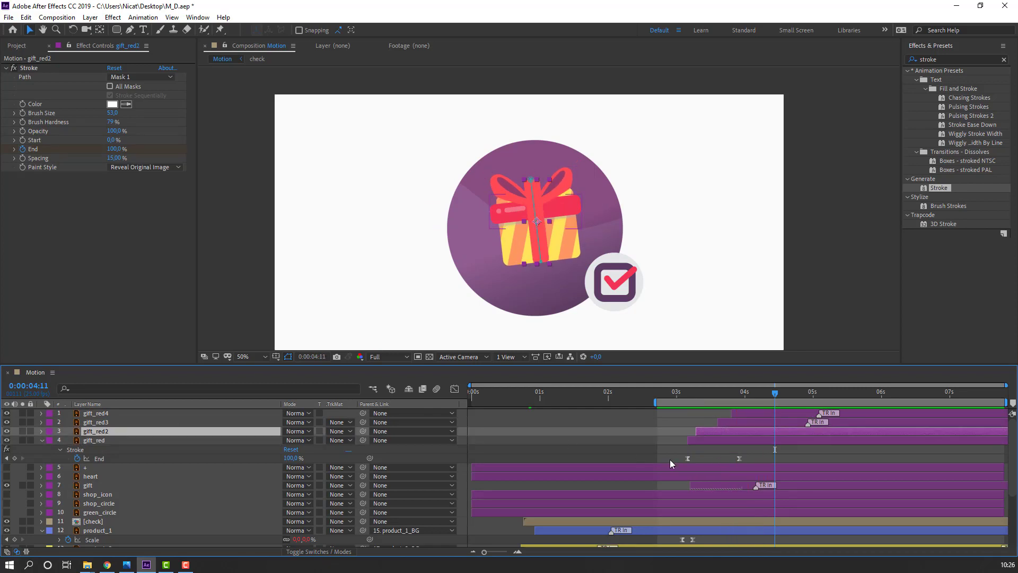
pyautogui.press('u')
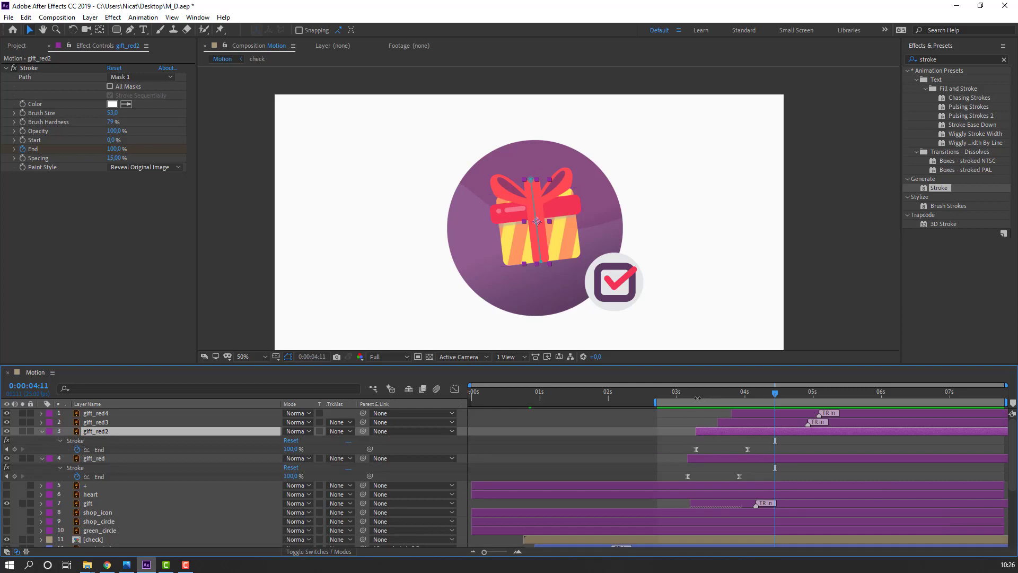
pyautogui.click(697, 396)
pyautogui.press('=')
pyautogui.press('=')
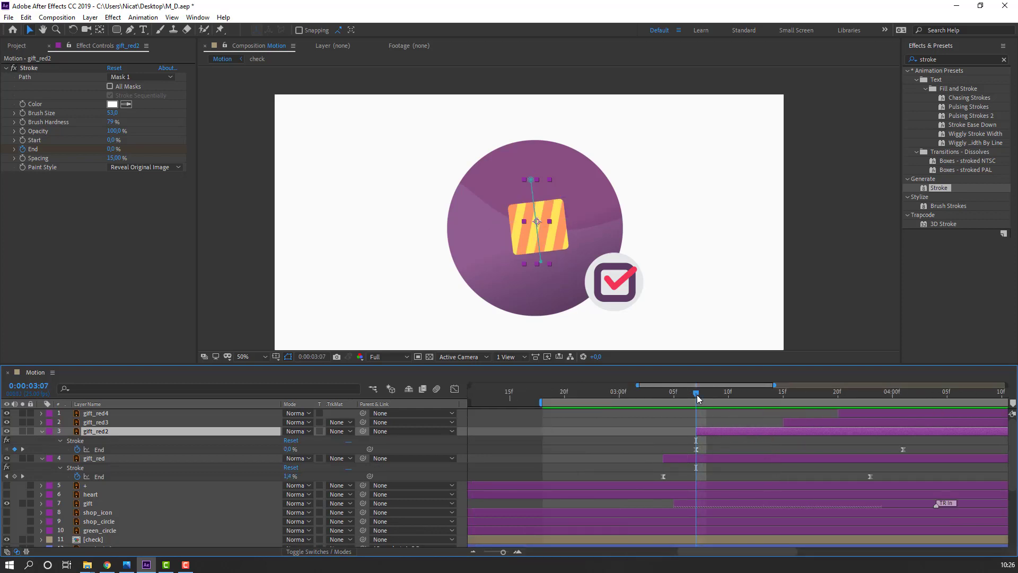
pyautogui.moveTo(696, 399)
pyautogui.mouseDown()
pyautogui.moveTo(819, 408)
pyautogui.moveTo(761, 409)
pyautogui.mouseUp()
pyautogui.moveTo(929, 445); pyautogui.dragTo(680, 456)
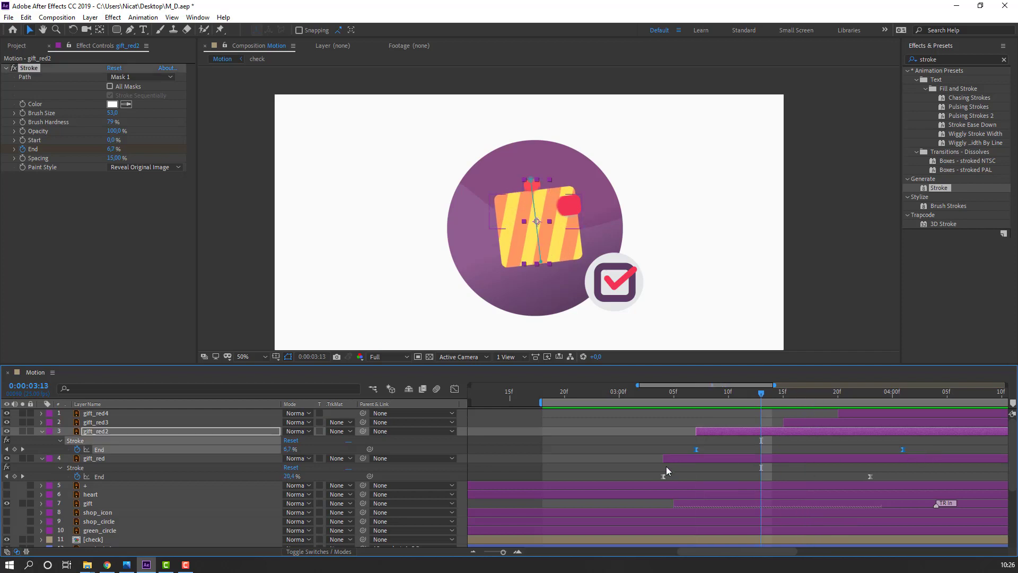
pyautogui.click(454, 389)
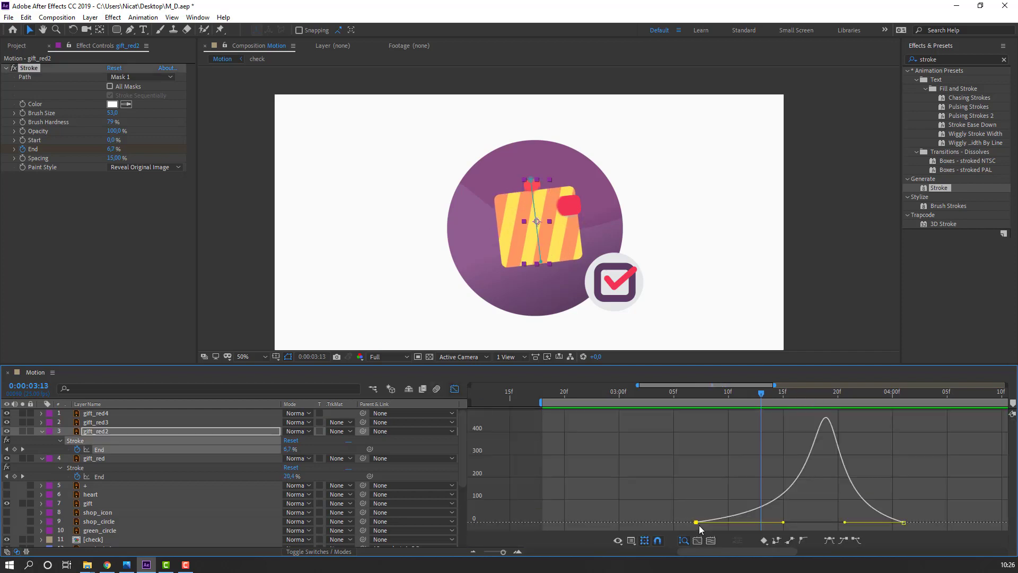
pyautogui.moveTo(783, 521); pyautogui.dragTo(727, 526)
pyautogui.press('-')
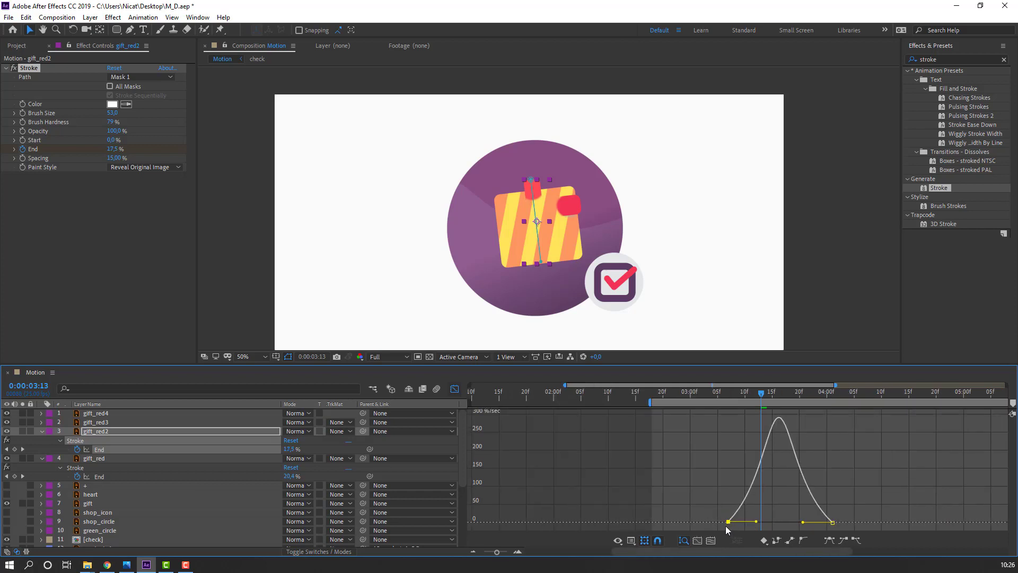
# Preview the ribbon animation with gift_red2's adjusted easing and return from the speed graph to the layer bars.
pyautogui.press('space')
pyautogui.press('space')
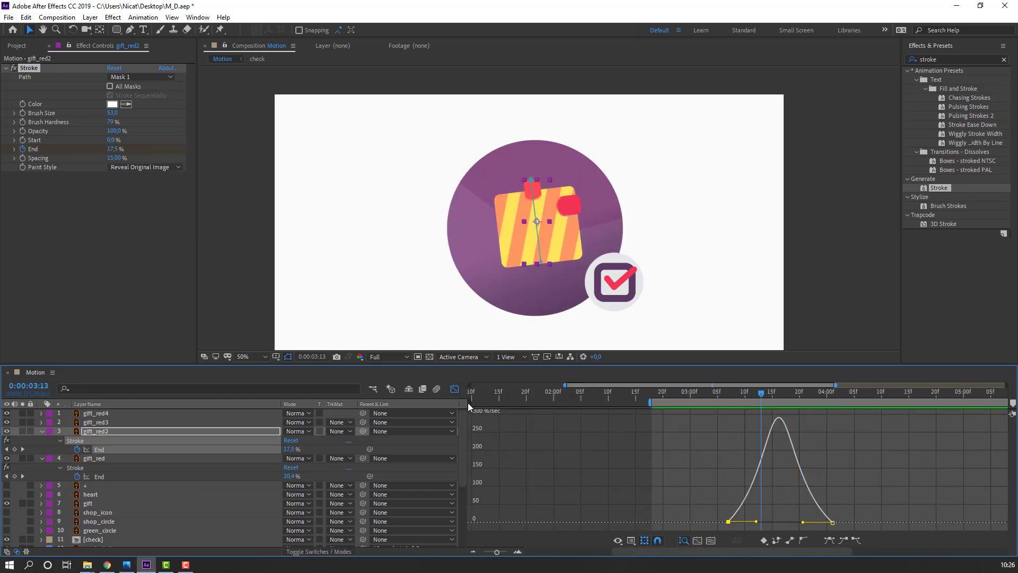
pyautogui.click(454, 389)
pyautogui.press('space')
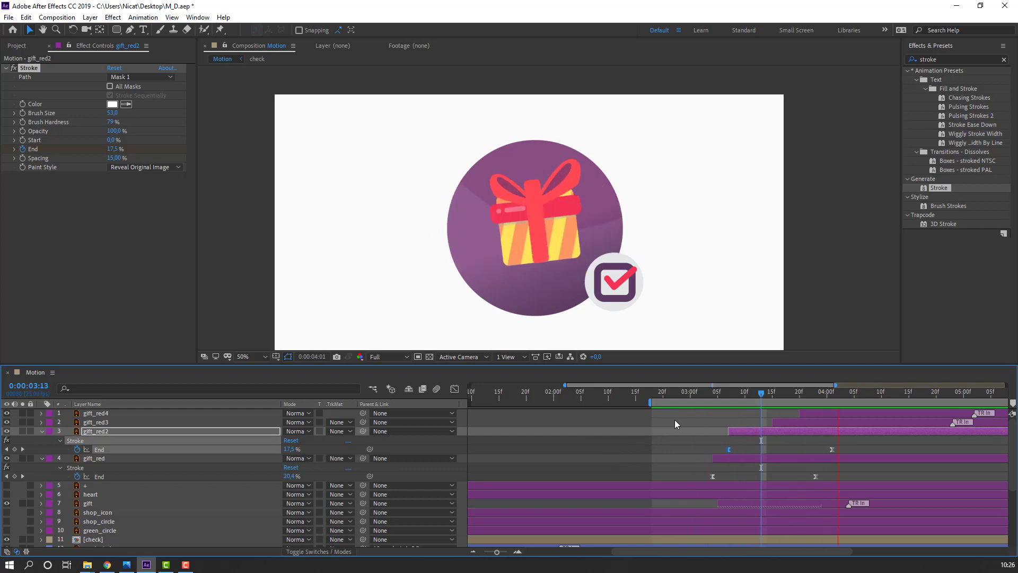
pyautogui.press('space')
# Shift gift_red4 about three frames earlier so it closely follows gift_red3, and review the bow's timing.
pyautogui.press('-')
pyautogui.moveTo(712, 398); pyautogui.dragTo(758, 417)
pyautogui.press('space')
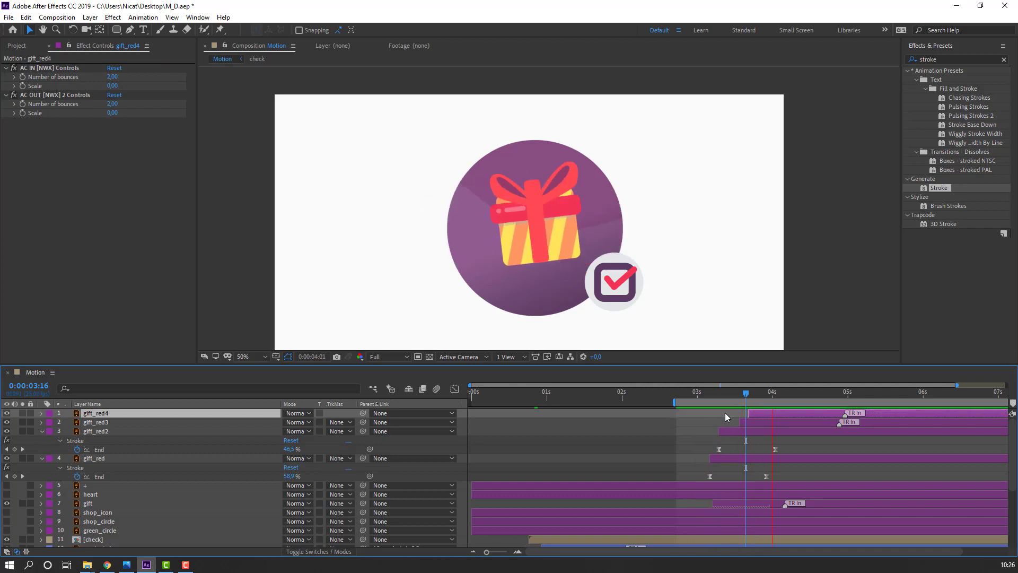
pyautogui.moveTo(747, 395); pyautogui.dragTo(773, 395)
pyautogui.press('space')
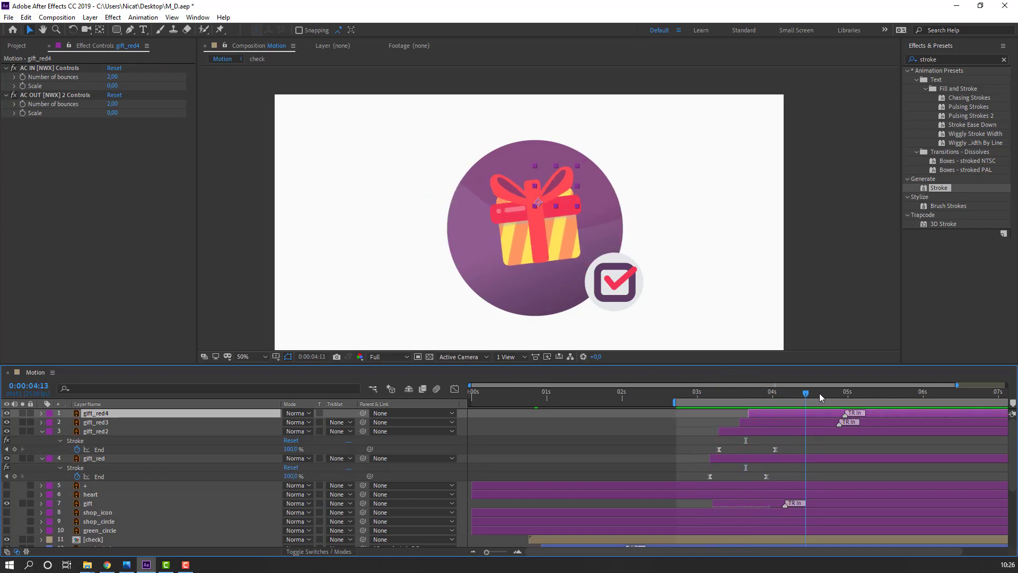
# Pre-compose gift_red4, gift_red3, gift_red2, gift_red and gift into a new composition named gift.
pyautogui.click(42, 432)
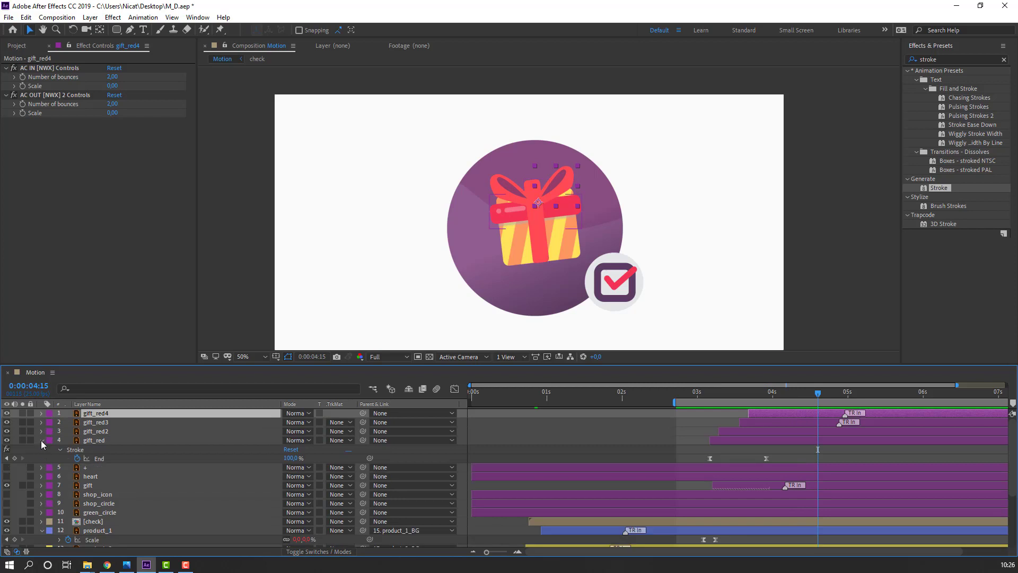
pyautogui.click(42, 440)
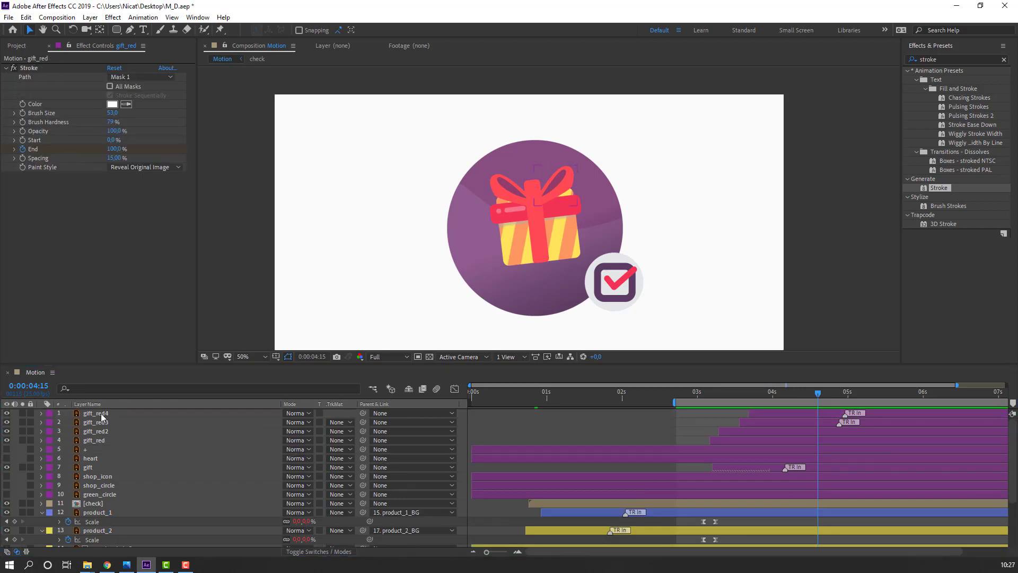
pyautogui.click(101, 415)
pyautogui.keyDown('ctrl'); pyautogui.click(101, 424); pyautogui.keyUp('ctrl')
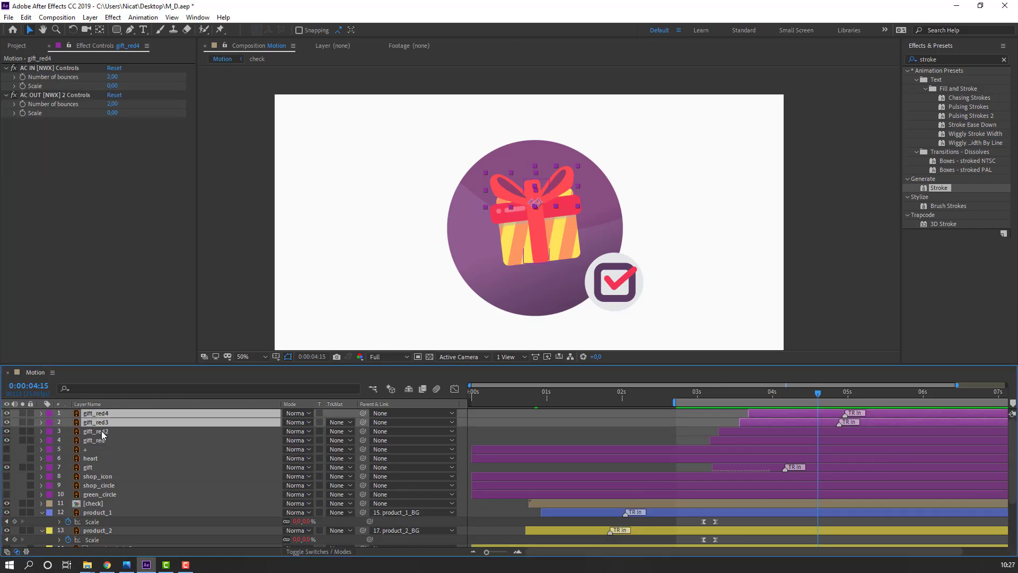
pyautogui.keyDown('ctrl'); pyautogui.click(102, 432); pyautogui.keyUp('ctrl')
pyautogui.keyDown('ctrl'); pyautogui.click(101, 441); pyautogui.keyUp('ctrl')
pyautogui.keyDown('ctrl'); pyautogui.click(90, 466); pyautogui.keyUp('ctrl')
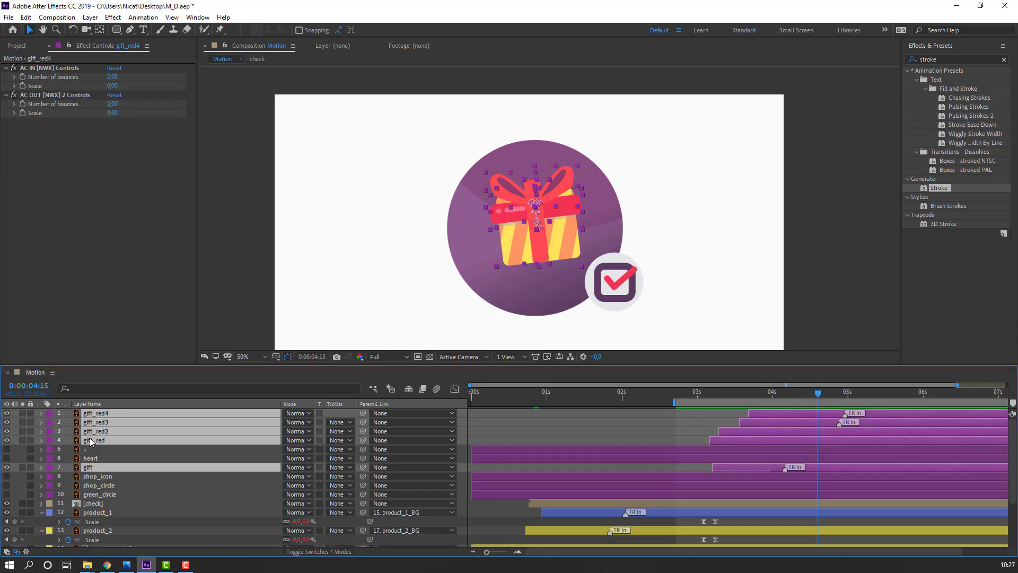
pyautogui.rightClick(93, 441)
pyautogui.click(129, 390)
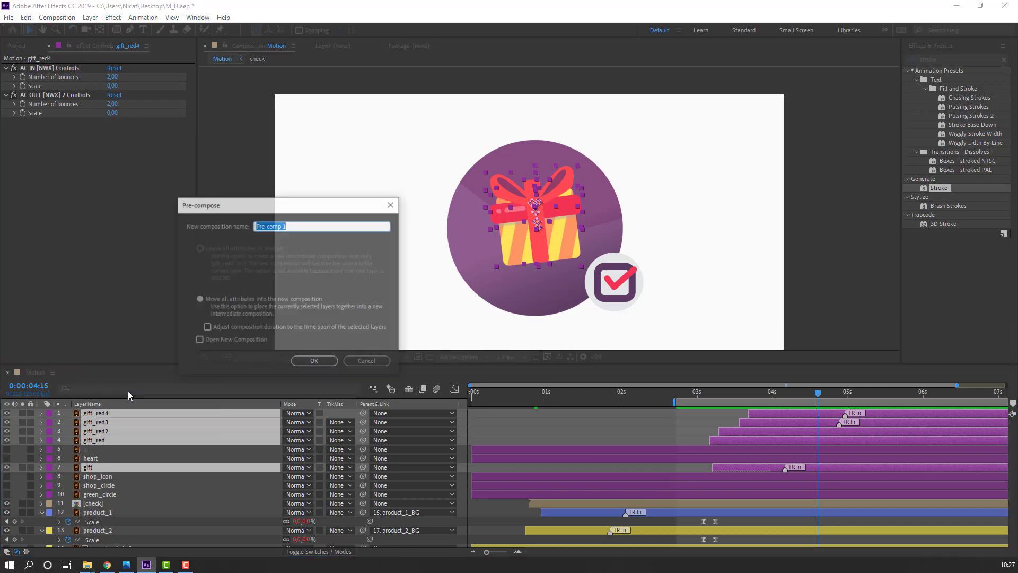
pyautogui.write('gif')
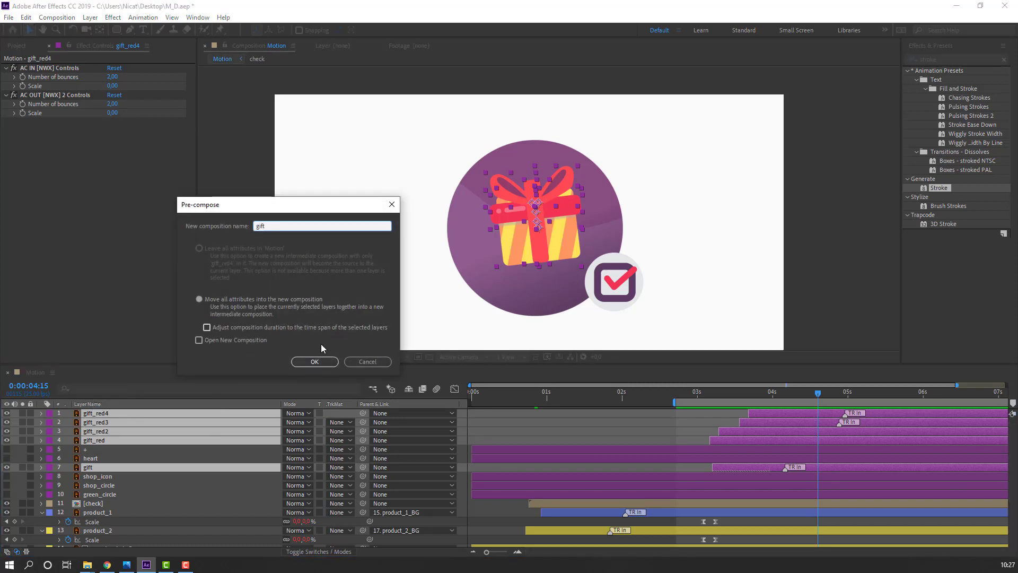
pyautogui.write('t')
pyautogui.click(314, 361)
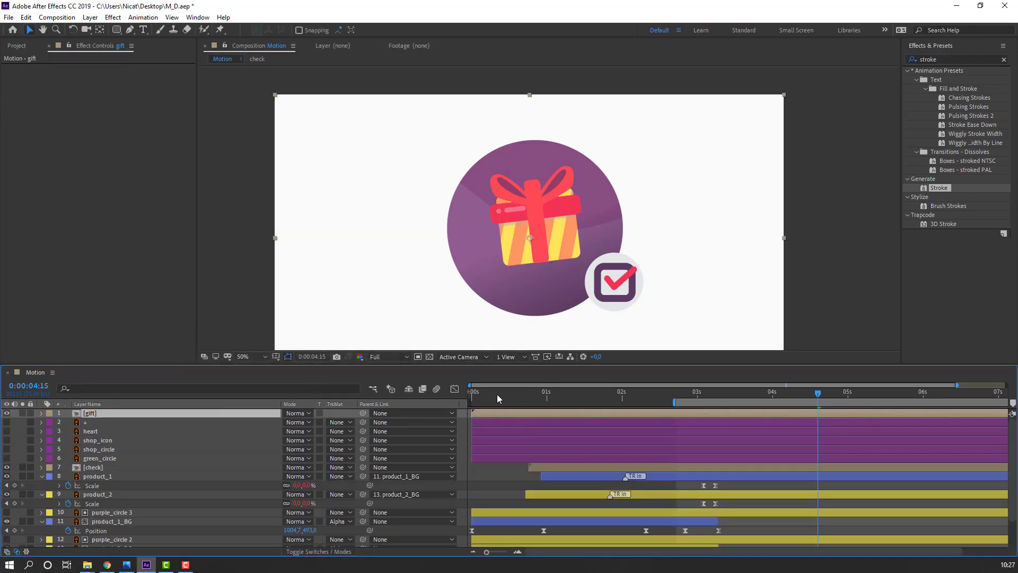
# Trim the gift composition to a work area starting at 0:00:03:04, where its animation begins, and return to the Motion composition.
pyautogui.moveTo(500, 399); pyautogui.dragTo(709, 401)
pyautogui.press('space')
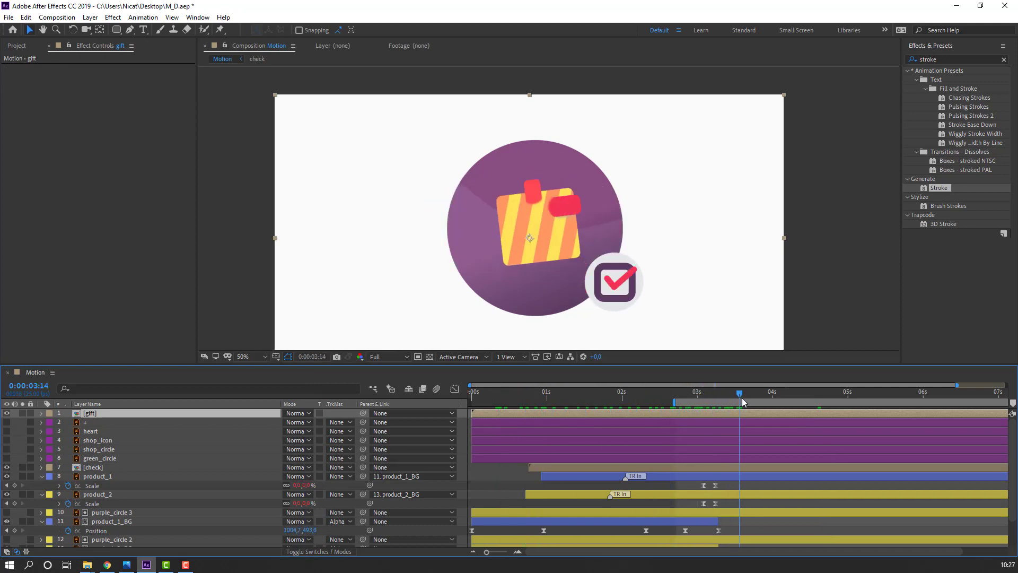
pyautogui.doubleClick(87, 414)
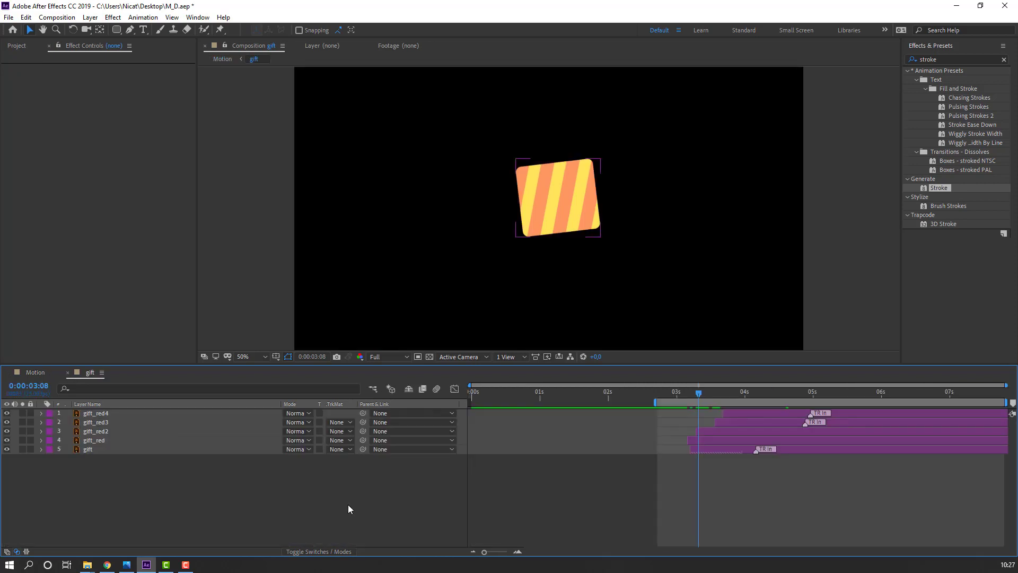
pyautogui.moveTo(703, 399); pyautogui.dragTo(682, 402)
pyautogui.rightClick(730, 400)
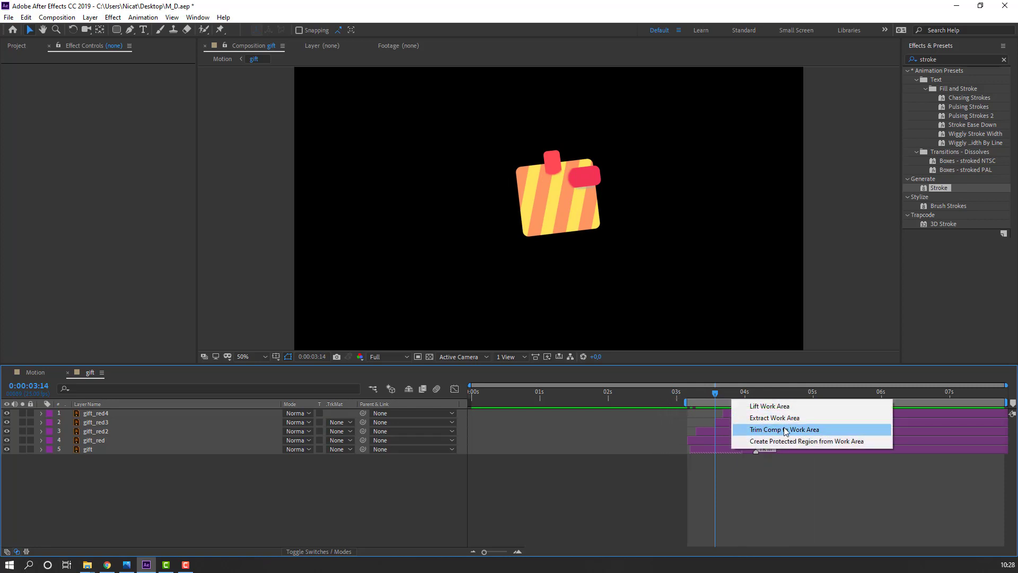
pyautogui.click(806, 434)
pyautogui.moveTo(500, 398)
pyautogui.mouseDown()
pyautogui.moveTo(473, 397)
pyautogui.moveTo(586, 402)
pyautogui.mouseUp()
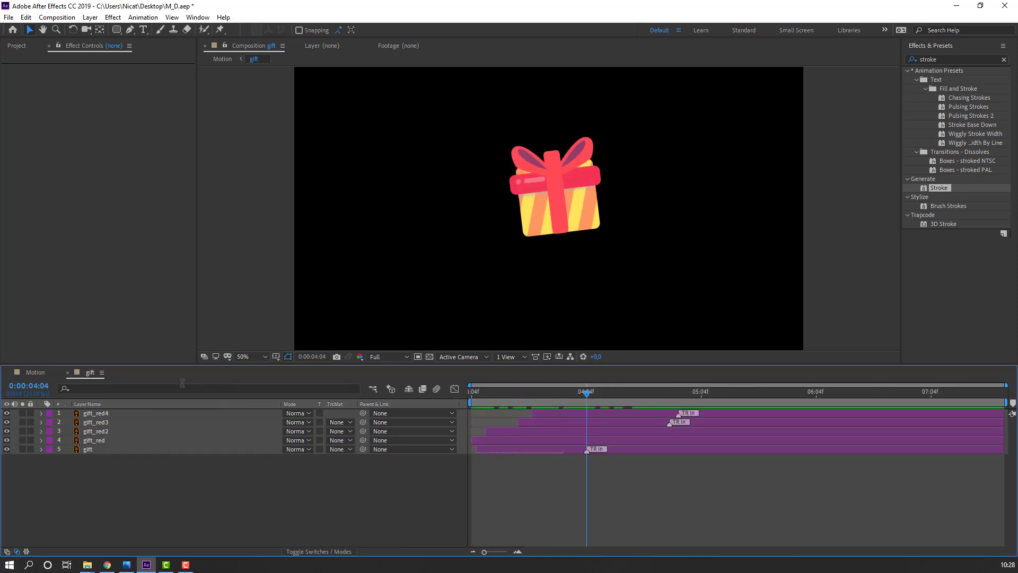
pyautogui.click(66, 372)
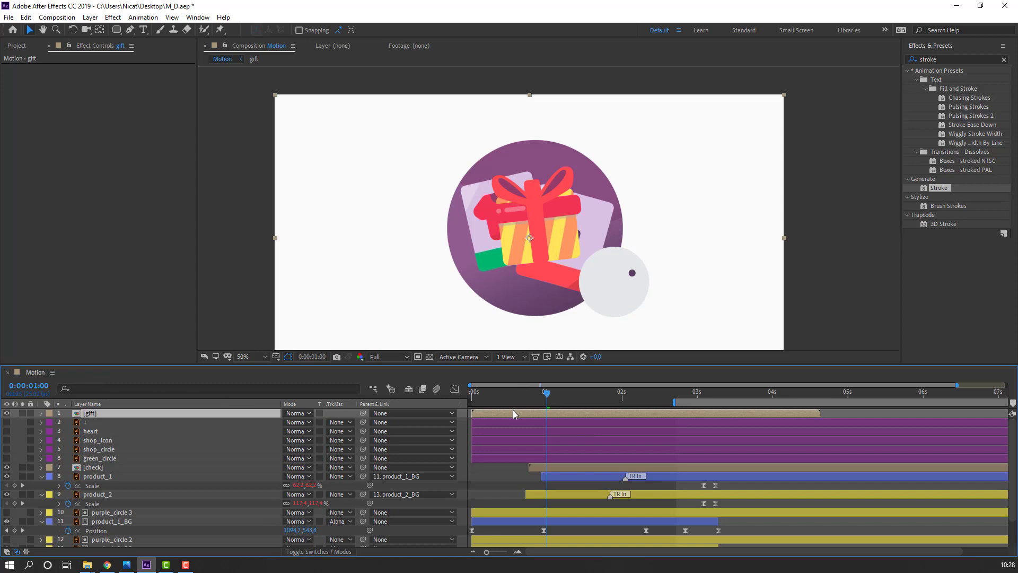
# Move the gift precomp layer to start at 0:00:03:04 in the Motion composition and preview the transition.
pyautogui.moveTo(513, 414); pyautogui.dragTo(749, 415)
pyautogui.moveTo(682, 397); pyautogui.dragTo(712, 399)
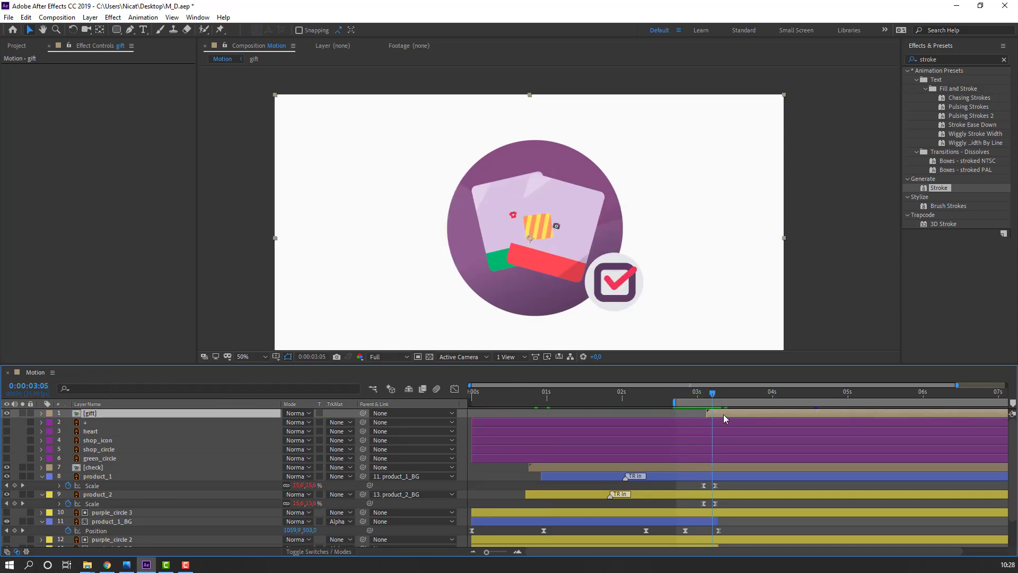
pyautogui.hotkey('alt', 'pagedown')
pyautogui.press('space')
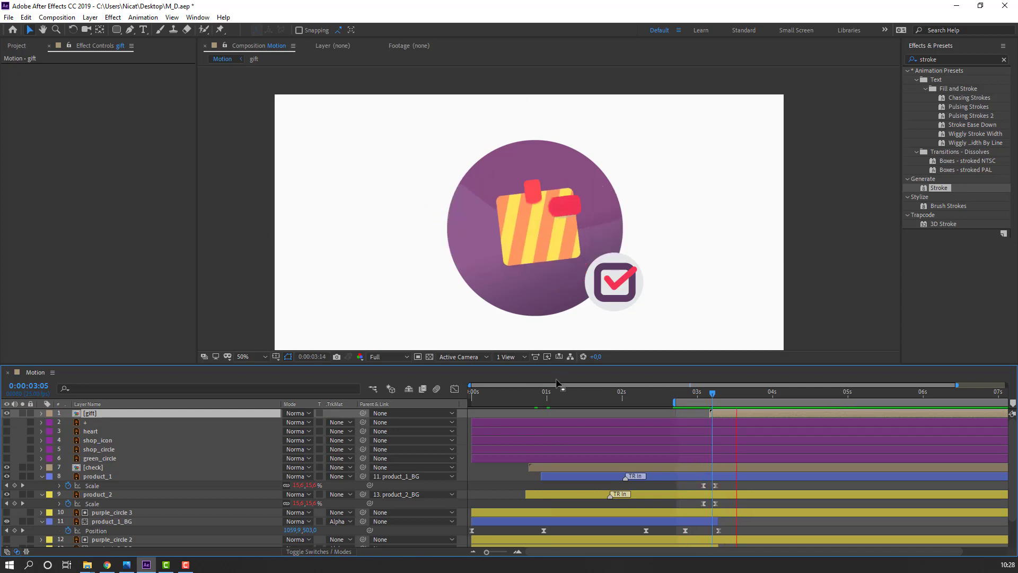
pyautogui.press('space')
# Extend the Motion work area back to the start of the composition and preview the whole animation.
pyautogui.moveTo(674, 403); pyautogui.dragTo(299, 404)
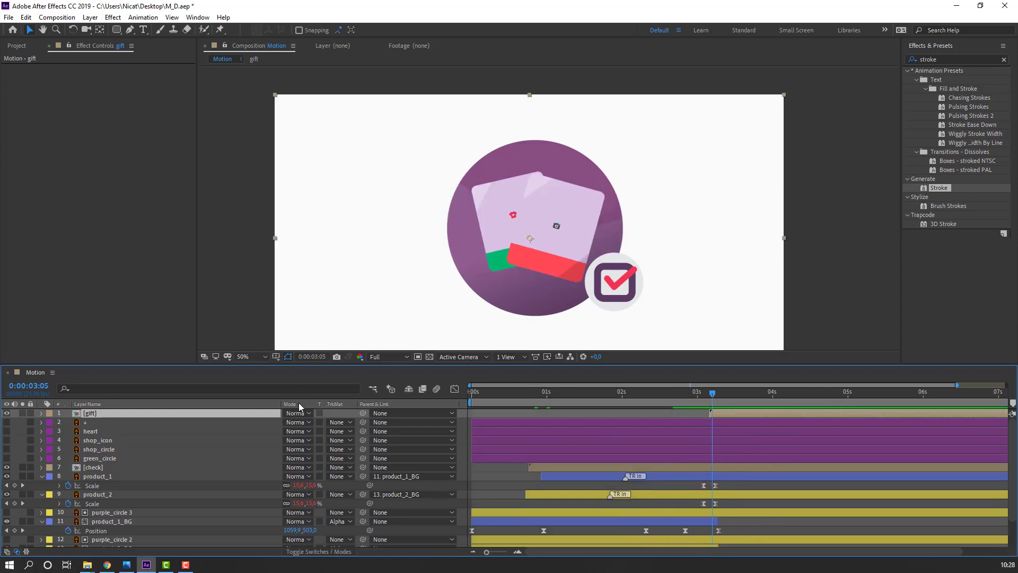
pyautogui.scroll(-2, 396, 309)
pyautogui.press('space')
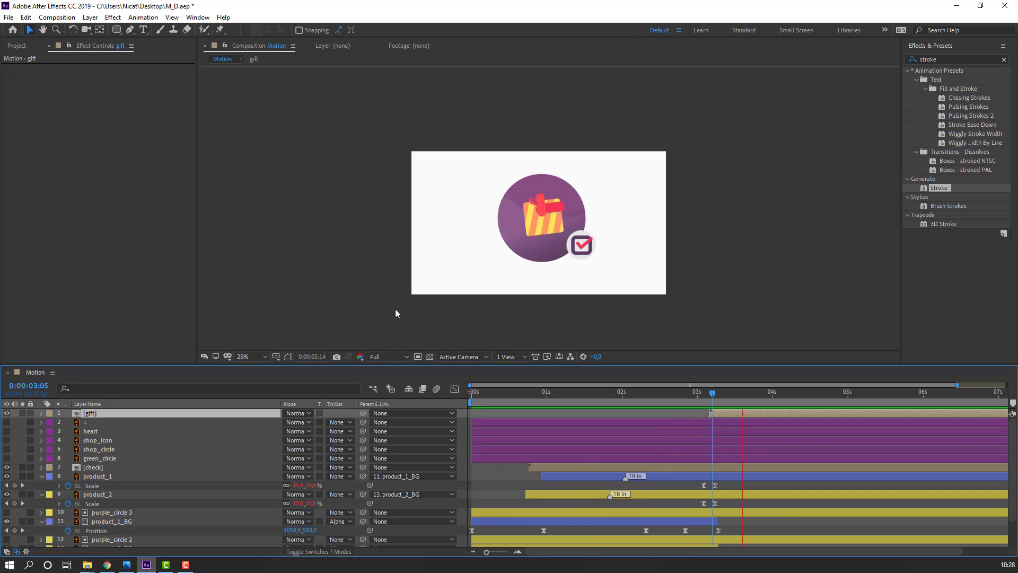
# Keyframe the gift precomp's Rotation at 0:00:03:04 and set it to 19° at 0:00:03:13.
pyautogui.press('.')
pyautogui.moveTo(714, 393); pyautogui.dragTo(709, 393)
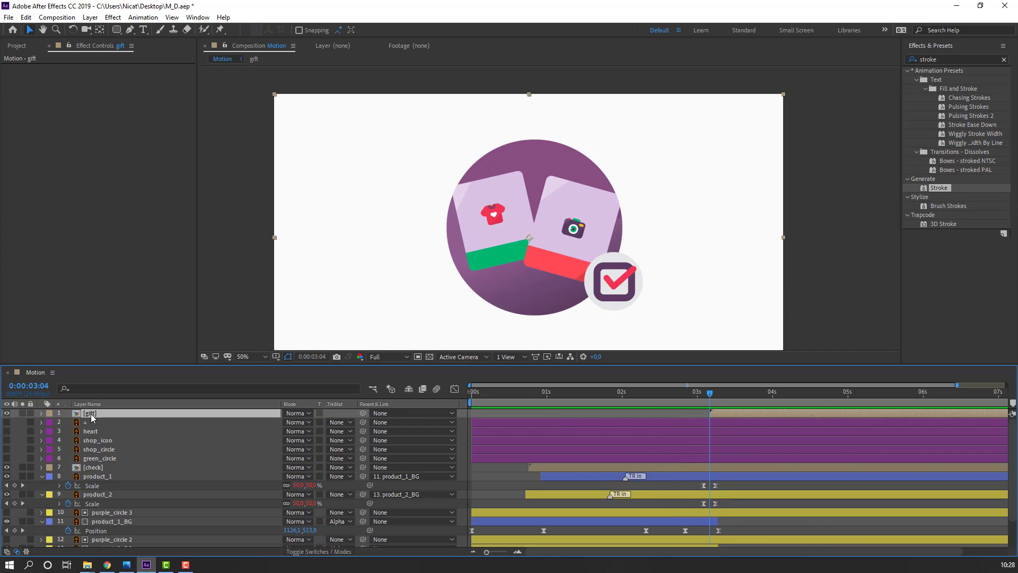
pyautogui.press('r')
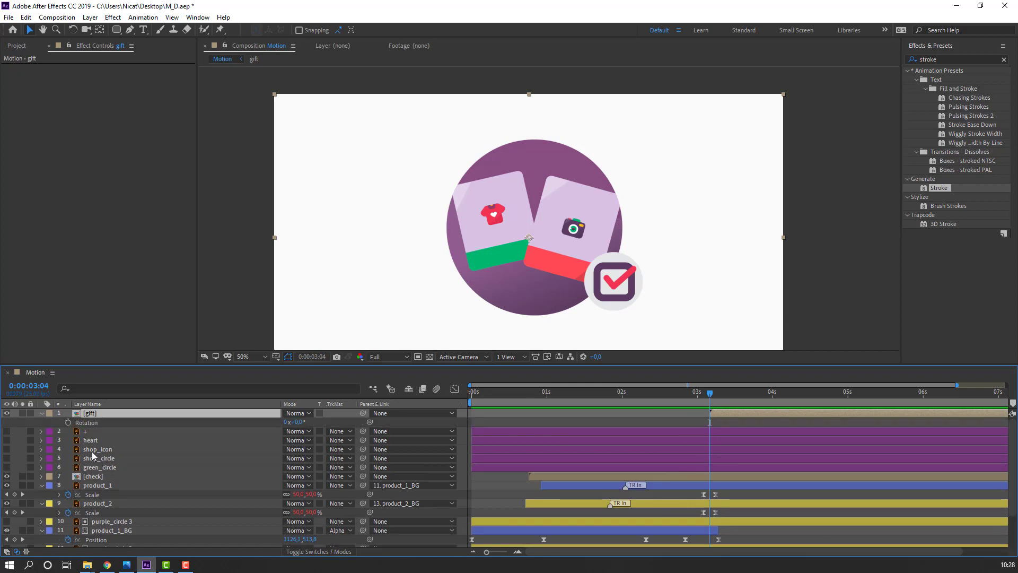
pyautogui.click(69, 422)
pyautogui.moveTo(719, 401); pyautogui.dragTo(737, 402)
pyautogui.moveTo(298, 425); pyautogui.dragTo(307, 422)
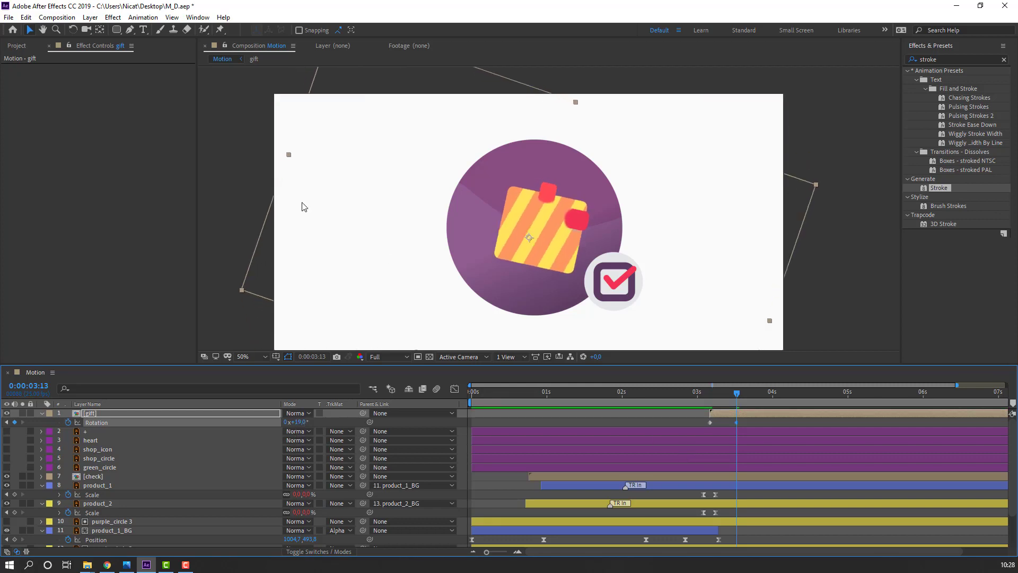
# Move the gift precomp's anchor point to the center of the gift box.
pyautogui.click(99, 30)
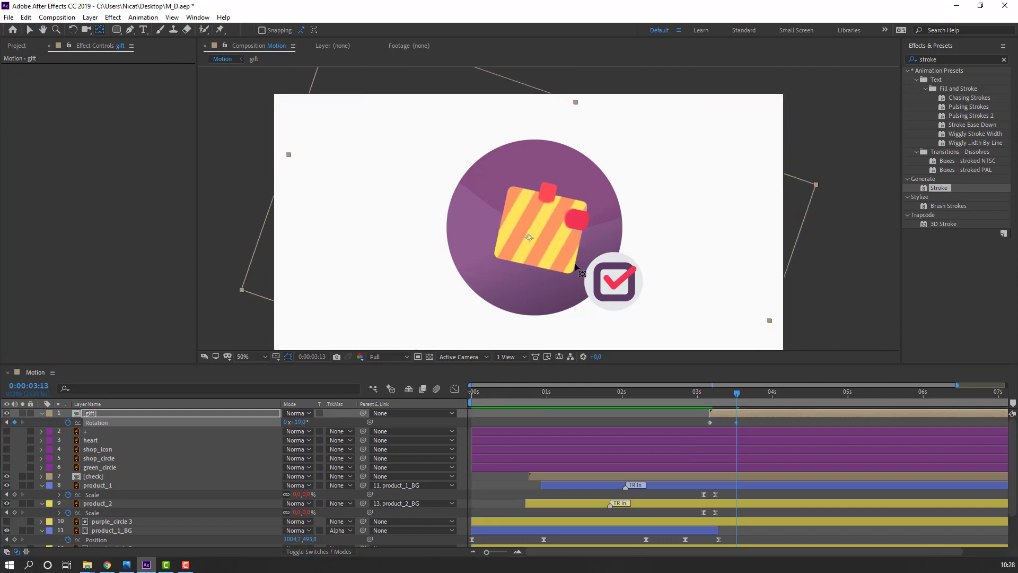
pyautogui.click(540, 237)
pyautogui.moveTo(528, 239); pyautogui.dragTo(542, 231)
pyautogui.press('v')
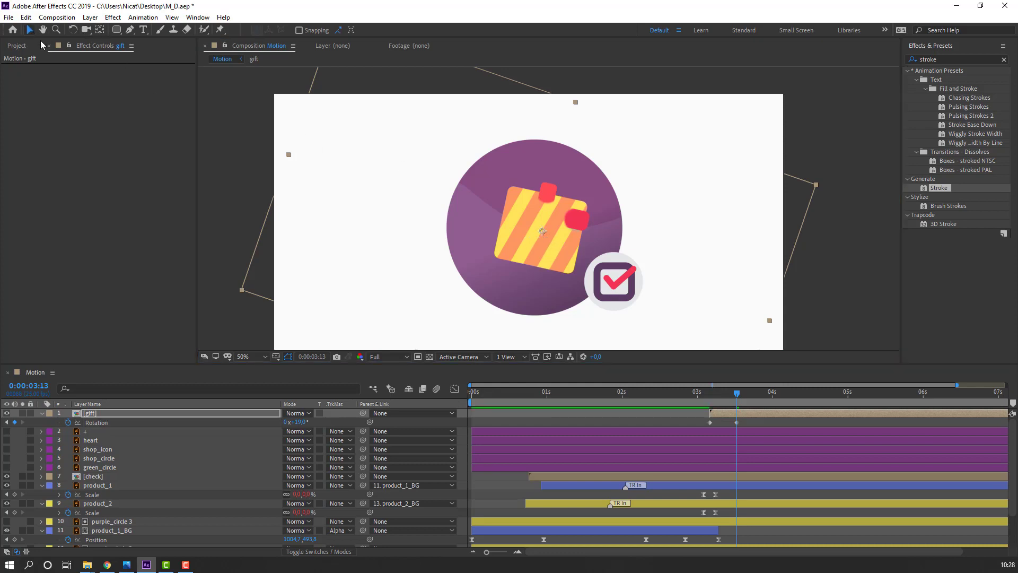
# Set the gift precomp's Rotation back to 0° at 0:00:03:22.
pyautogui.click(701, 395)
pyautogui.moveTo(727, 395); pyautogui.dragTo(763, 409)
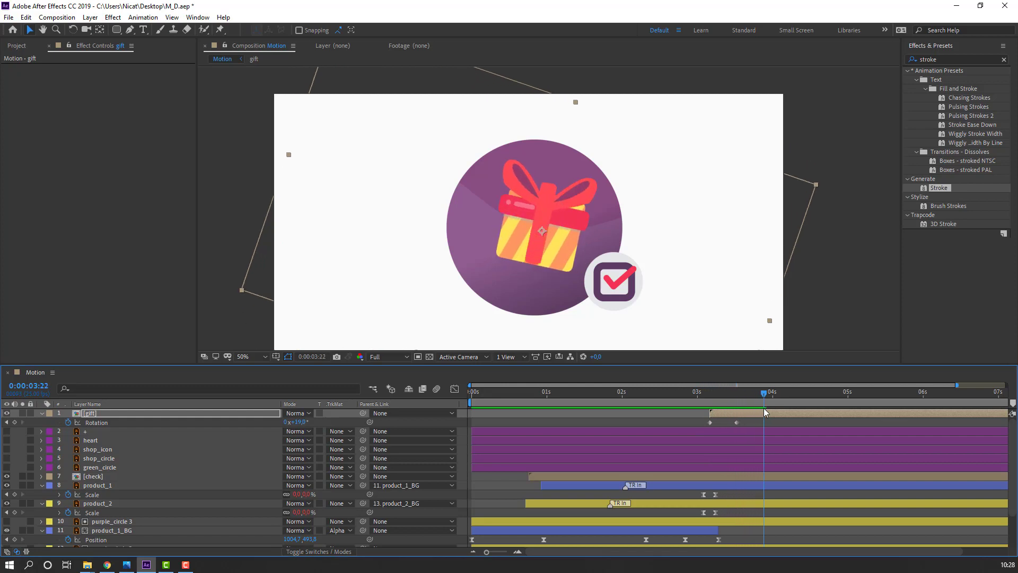
pyautogui.moveTo(303, 422); pyautogui.dragTo(293, 423)
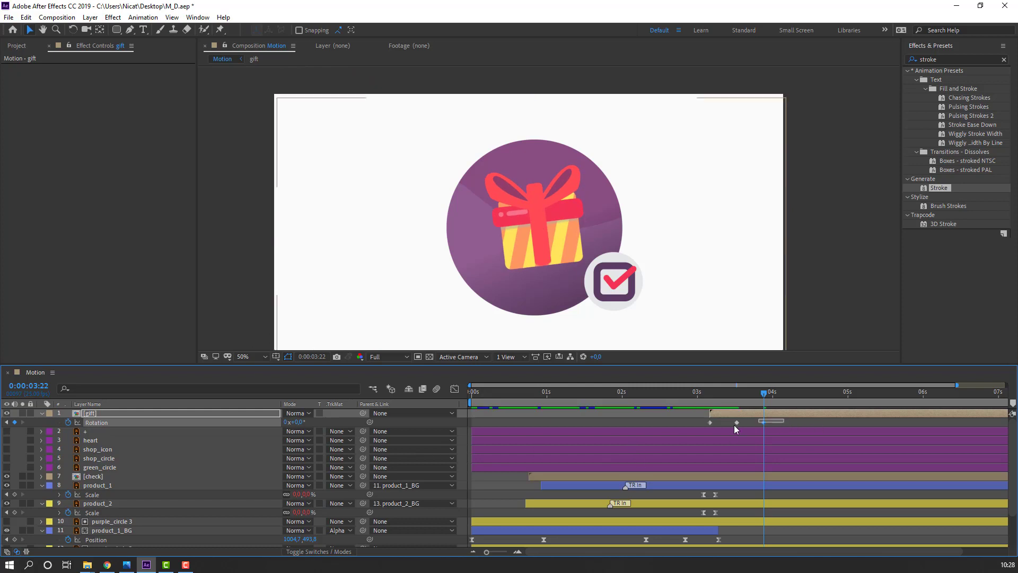
# Apply Easy Ease to the gift precomp's three Rotation keyframes, then move the work area start to about 3 seconds and preview.
pyautogui.moveTo(784, 432); pyautogui.dragTo(709, 418)
pyautogui.rightClick(709, 422)
pyautogui.moveTo(767, 420)
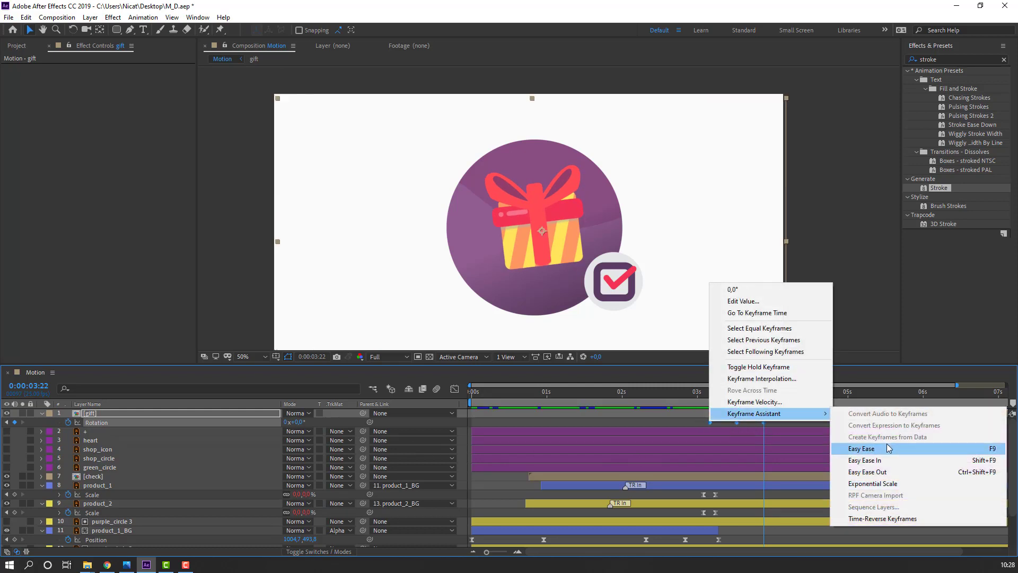
pyautogui.click(861, 448)
pyautogui.moveTo(472, 403); pyautogui.dragTo(692, 416)
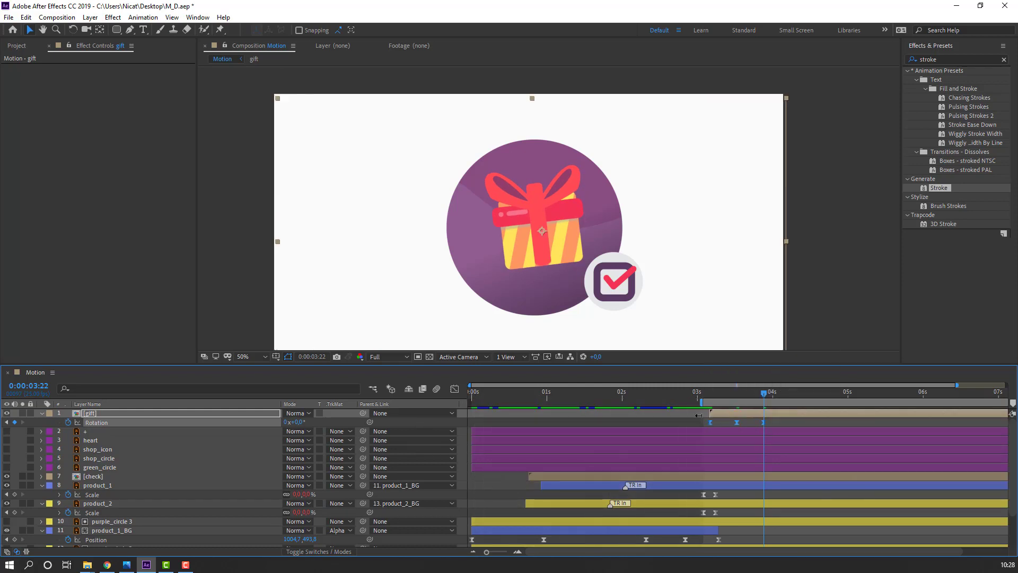
pyautogui.press('space')
pyautogui.press('space')
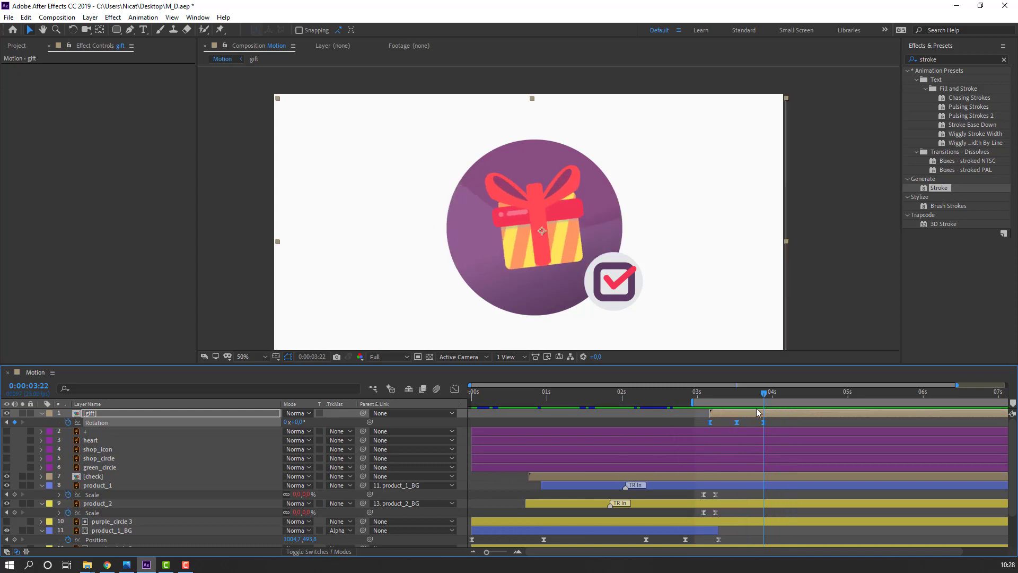
# Set the gift precomp's Rotation to 8° at 0:00:04:05 and preview the swing.
pyautogui.moveTo(773, 394); pyautogui.dragTo(787, 396)
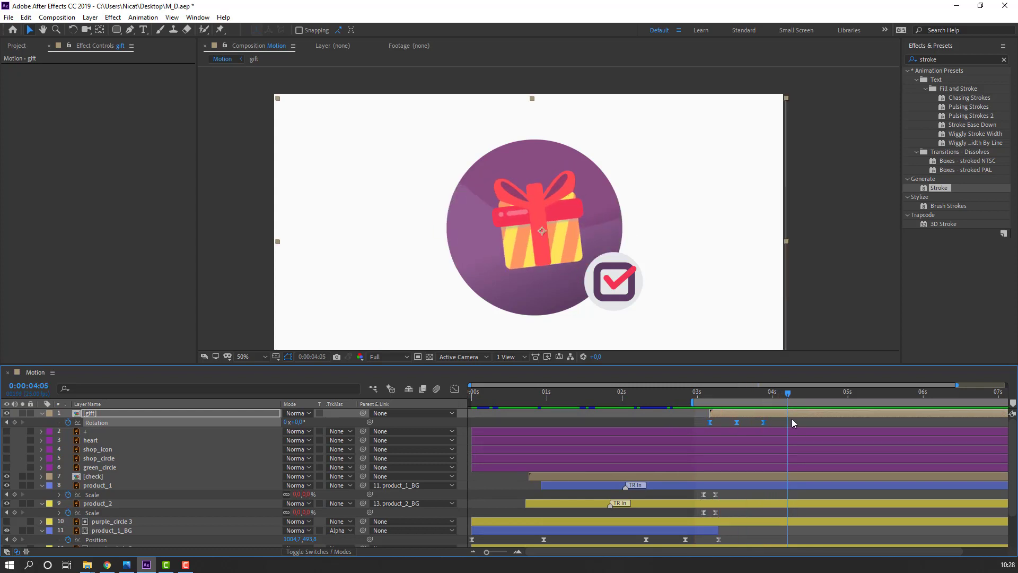
pyautogui.click(792, 419)
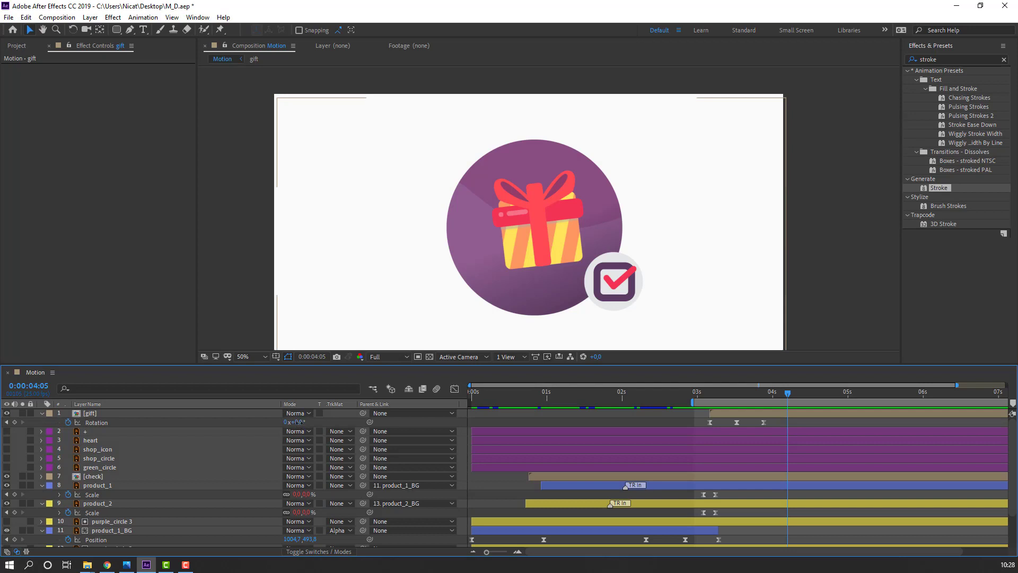
pyautogui.moveTo(299, 422); pyautogui.dragTo(303, 421)
pyautogui.press('space')
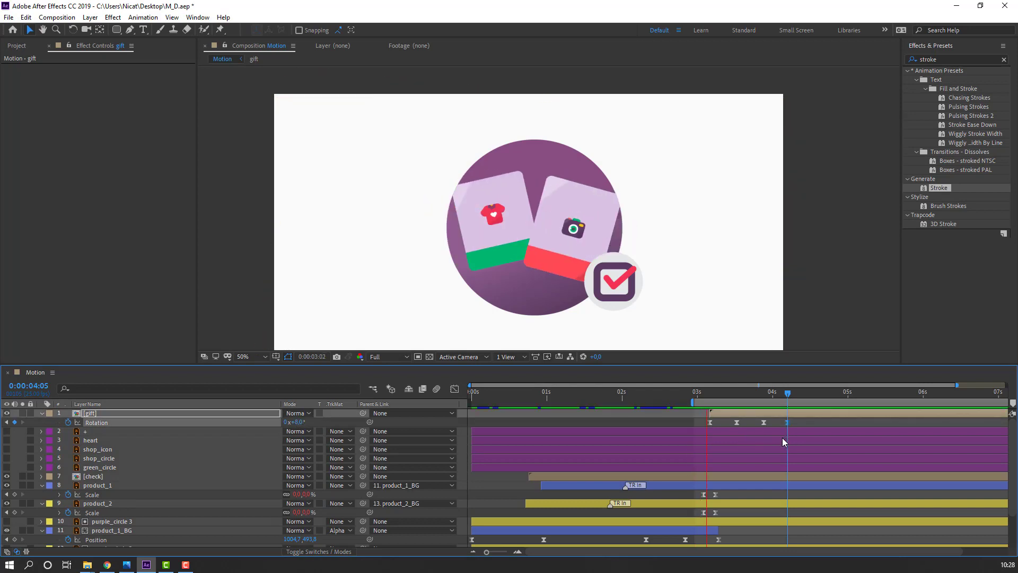
pyautogui.press('space')
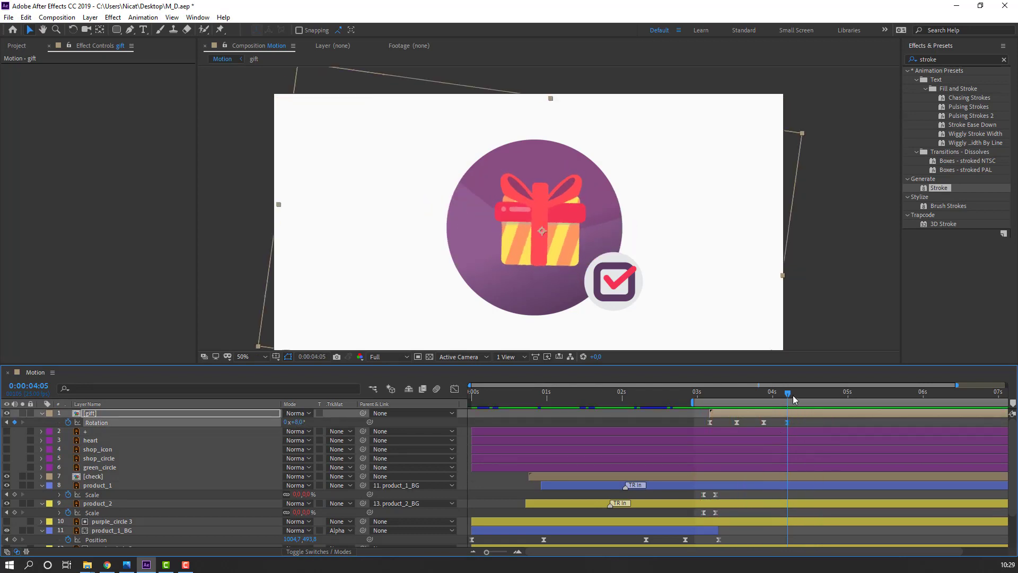
# Set the gift precomp's Rotation to 0° at 0:00:04:13 and preview the swing.
pyautogui.moveTo(798, 398); pyautogui.dragTo(812, 398)
pyautogui.click(299, 422)
pyautogui.write('0')
pyautogui.press('Return')
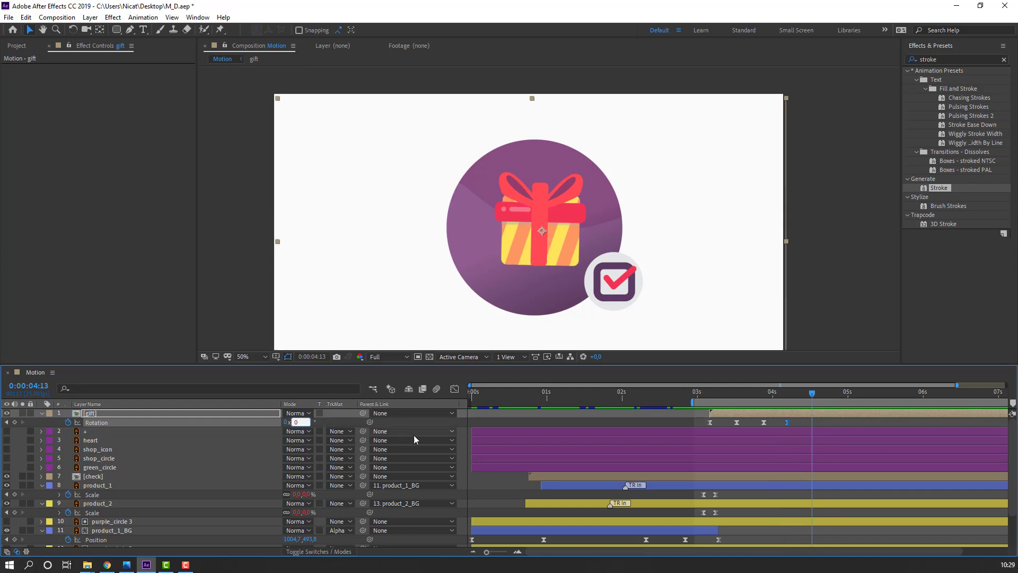
pyautogui.press('space')
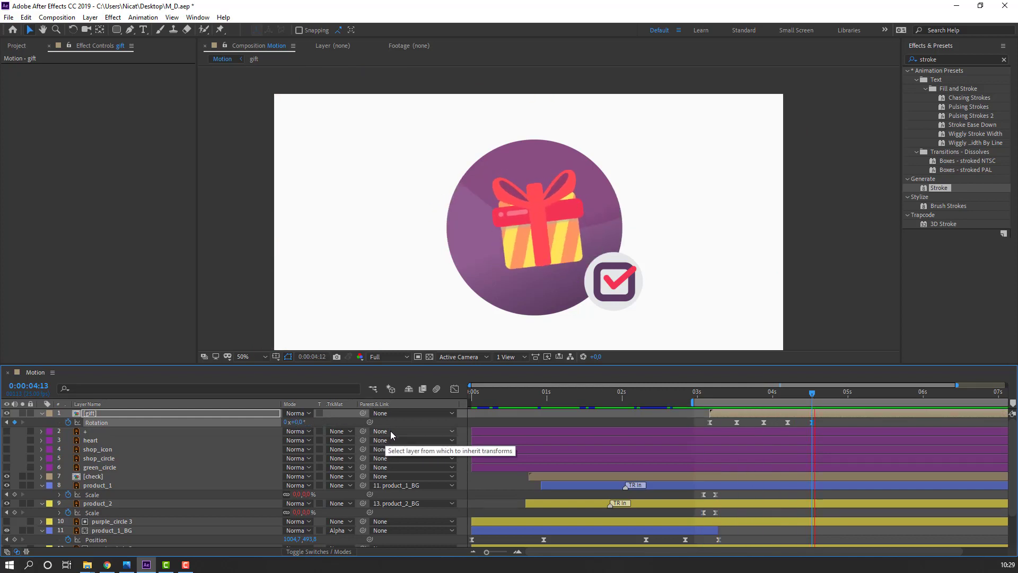
# Delete the gift precomp's Rotation keyframe at 0:00:04:13 and replay the swing.
pyautogui.moveTo(763, 392); pyautogui.dragTo(785, 396)
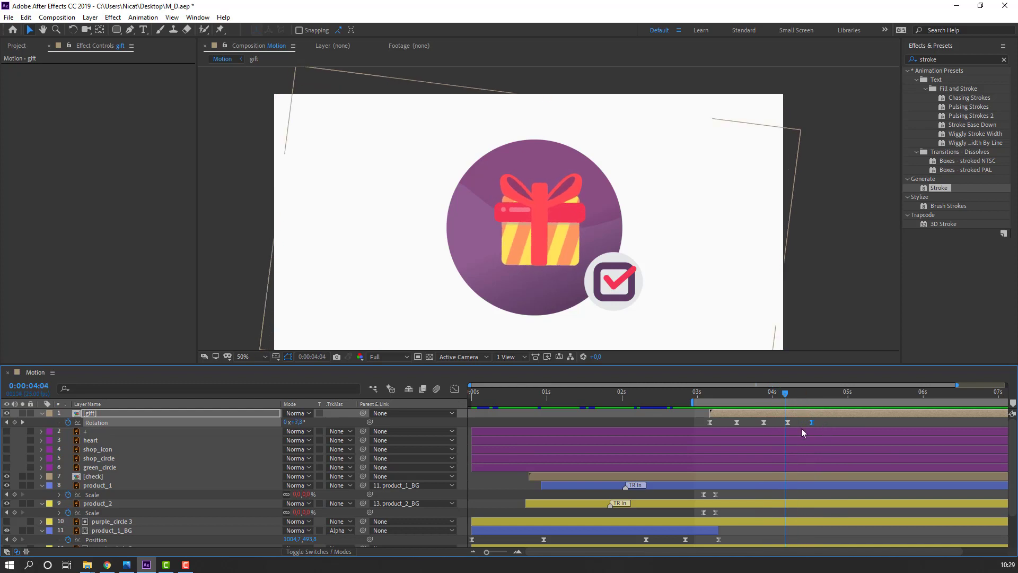
pyautogui.press('Delete')
pyautogui.press('space')
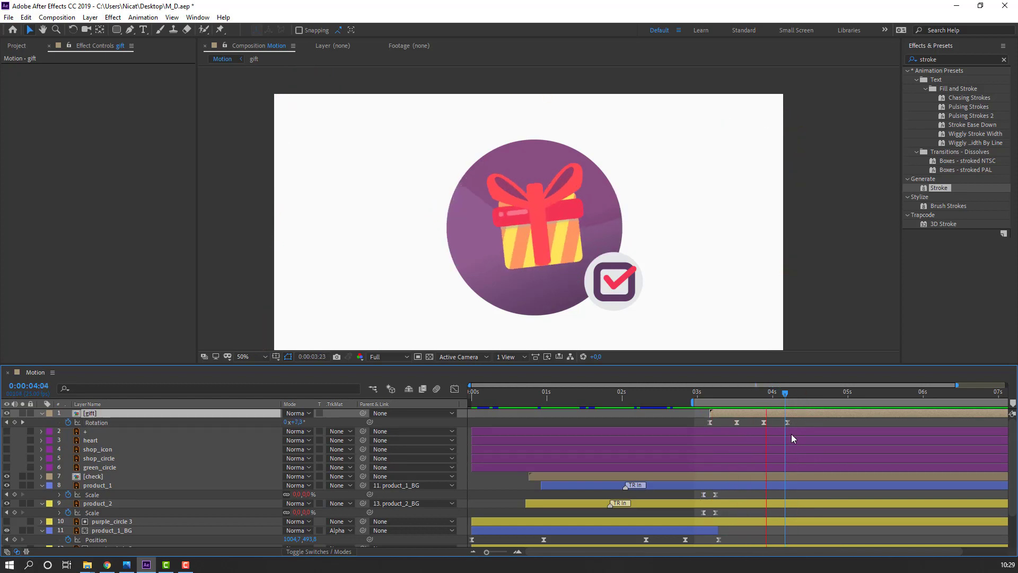
pyautogui.press('space')
# Collapse the gift layer's properties and make the green_circle layer visible.
pyautogui.moveTo(694, 405); pyautogui.dragTo(769, 405)
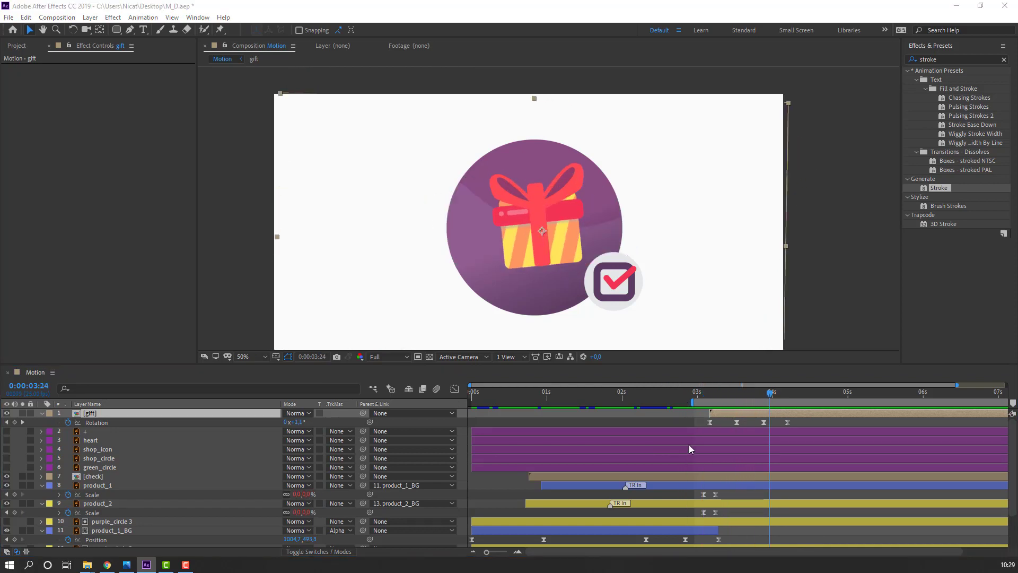
pyautogui.click(755, 397)
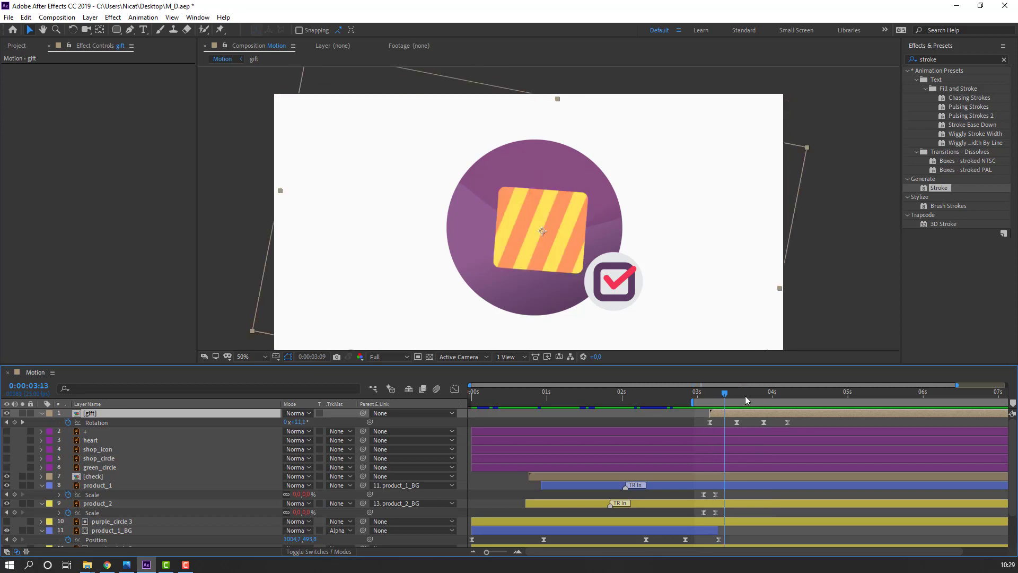
pyautogui.click(40, 413)
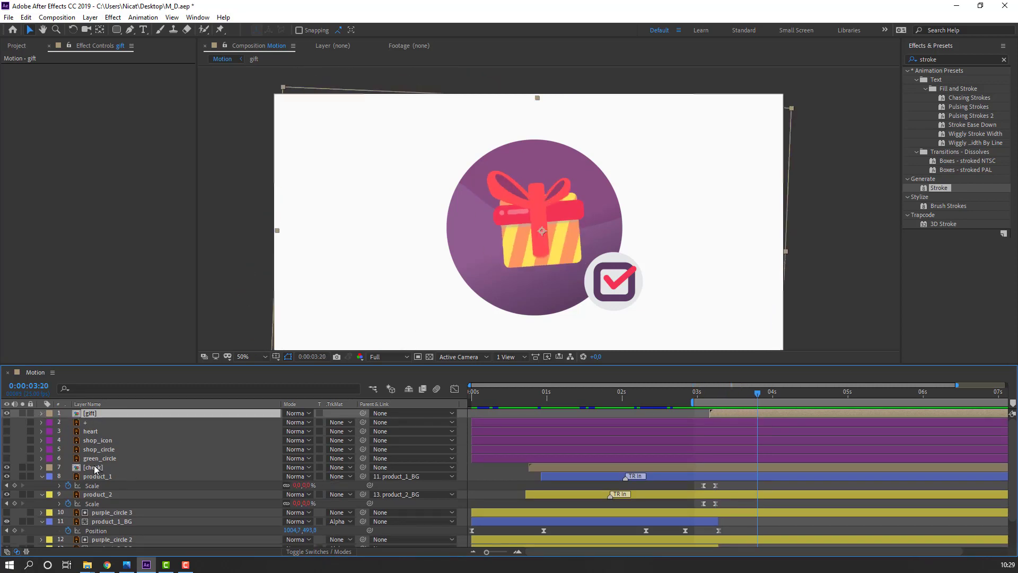
pyautogui.click(56, 458)
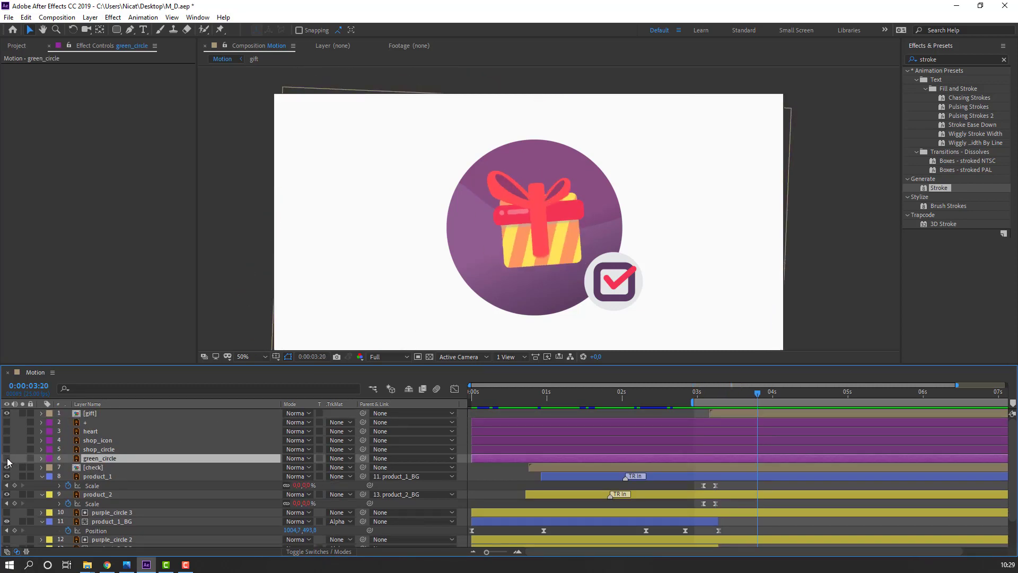
pyautogui.moveTo(7, 459); pyautogui.dragTo(6, 467)
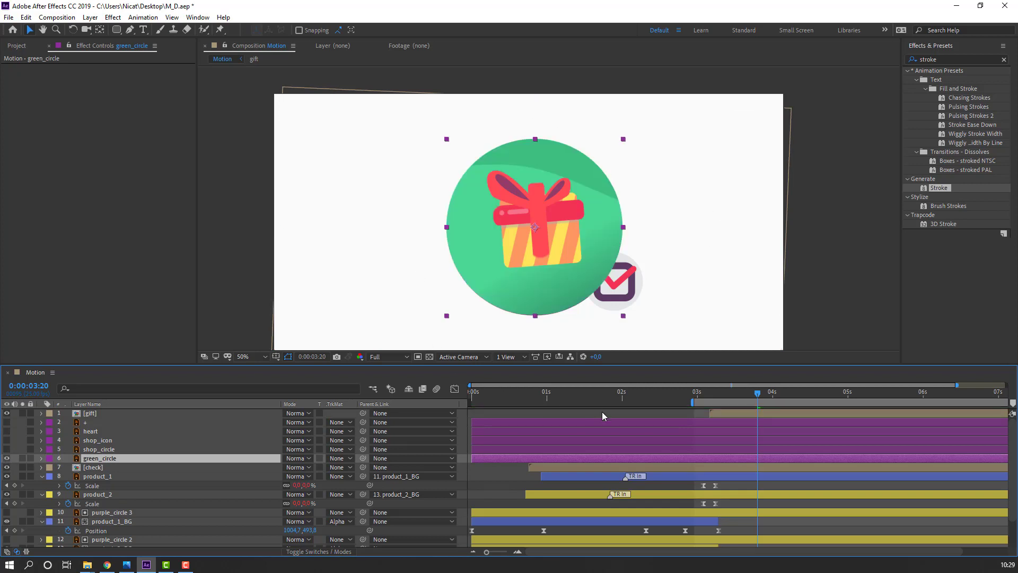
# Make the green_circle layer start at 0:00:03:06.
pyautogui.moveTo(484, 457); pyautogui.dragTo(721, 455)
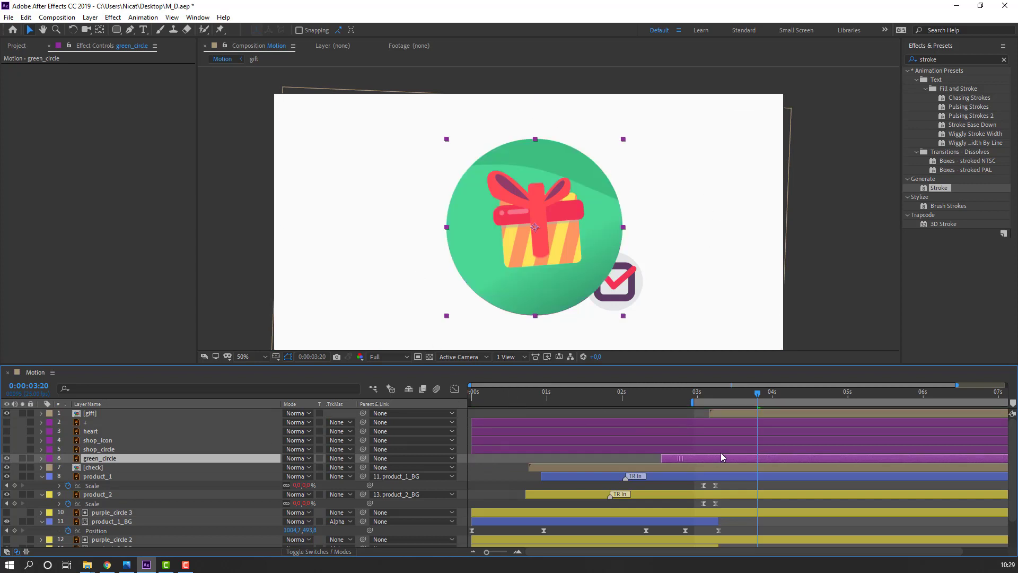
pyautogui.moveTo(690, 393); pyautogui.dragTo(716, 397)
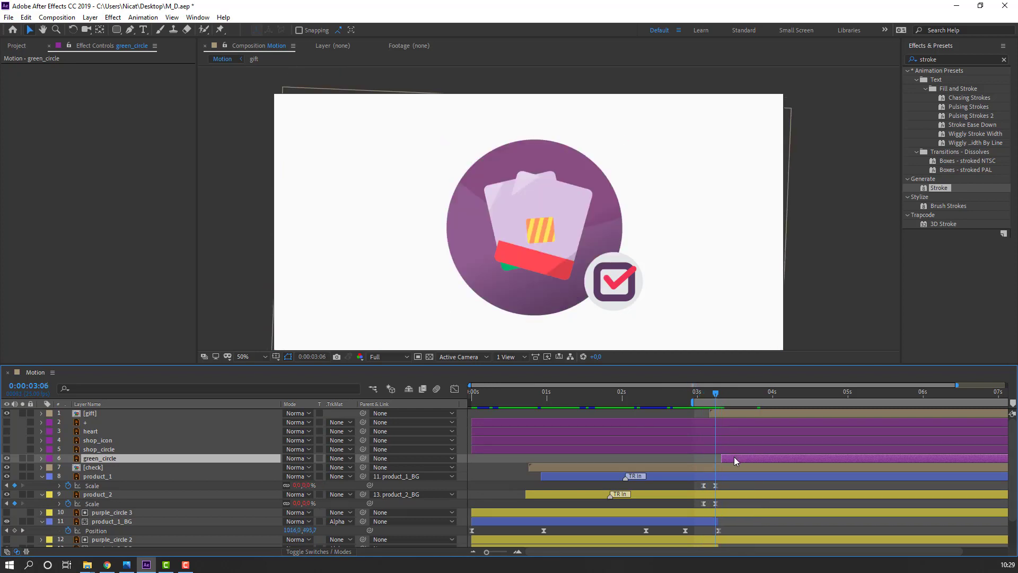
pyautogui.hotkey('alt', '[')
# Keyframe green_circle's Opacity at 0% at 0:00:03:06 and 100% at 0:00:03:13, then preview the fade-in.
pyautogui.press('t')
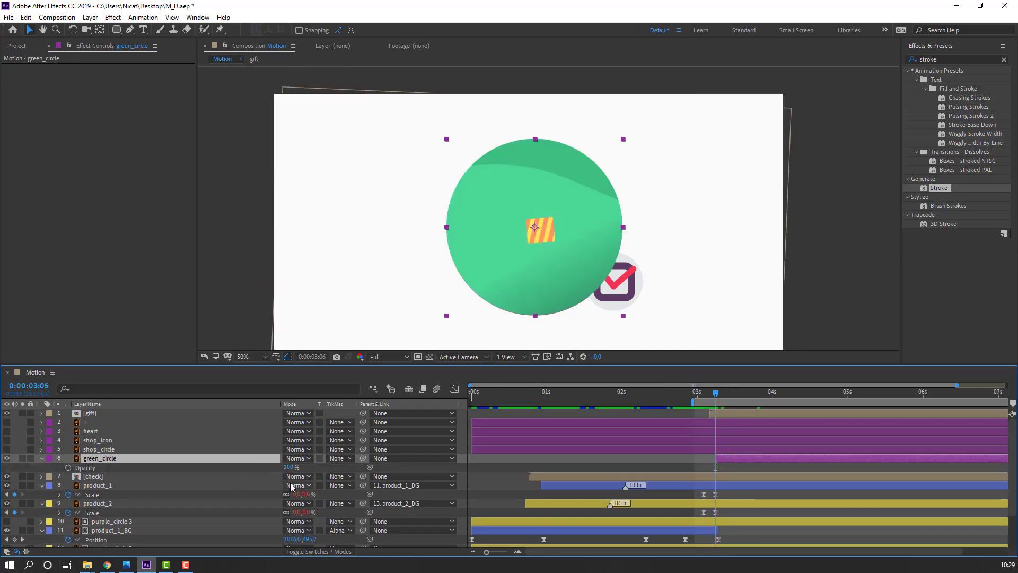
pyautogui.moveTo(289, 467); pyautogui.dragTo(100, 469)
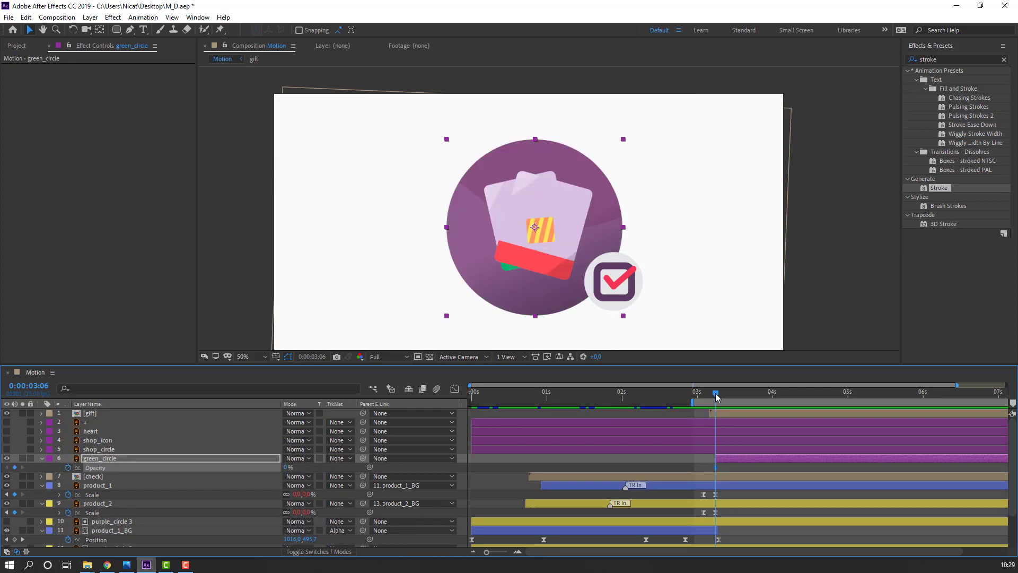
pyautogui.moveTo(716, 396); pyautogui.dragTo(736, 396)
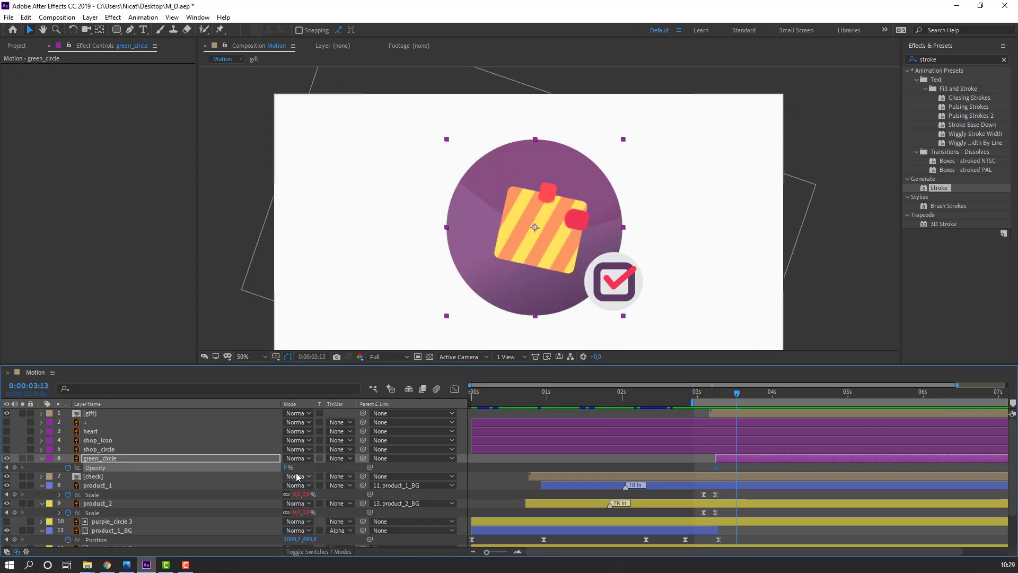
pyautogui.moveTo(289, 466); pyautogui.dragTo(675, 487)
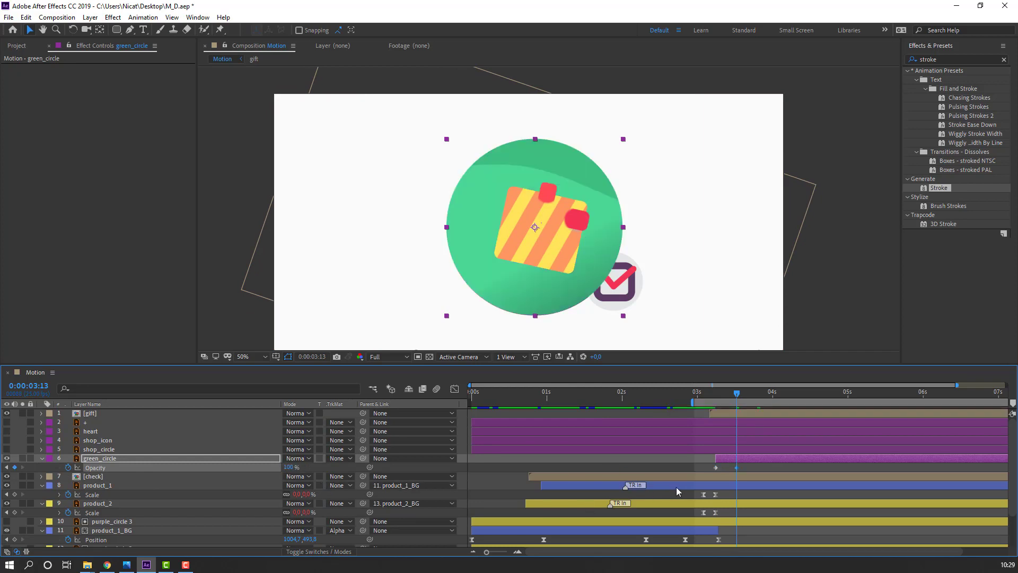
pyautogui.press('space')
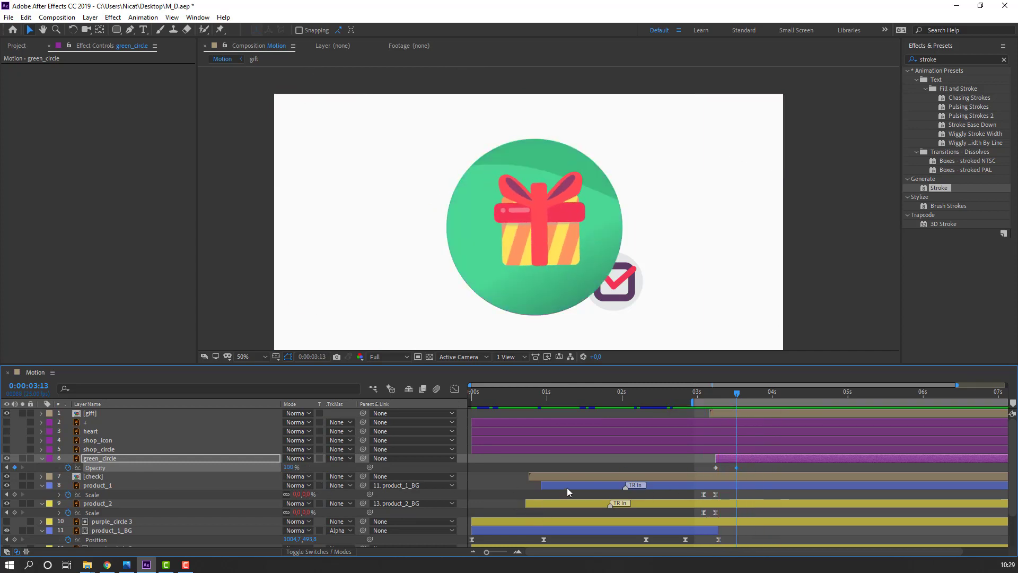
pyautogui.press('space')
# Apply Easy Ease to both green_circle Opacity keyframes and preview the smoothed fade.
pyautogui.moveTo(748, 472); pyautogui.dragTo(715, 465)
pyautogui.rightClick(715, 468)
pyautogui.moveTo(798, 459)
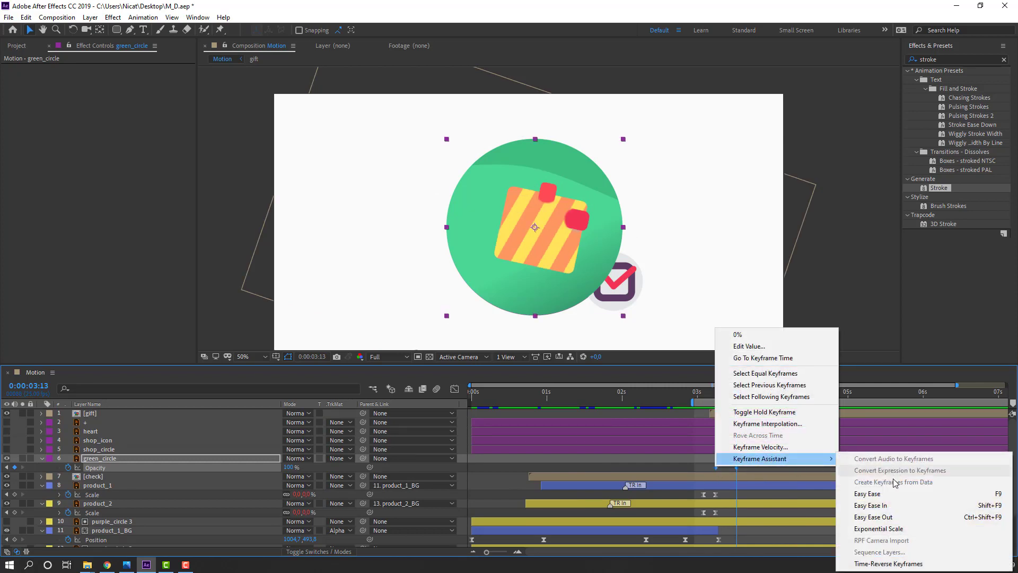
pyautogui.click(891, 493)
pyautogui.press('space')
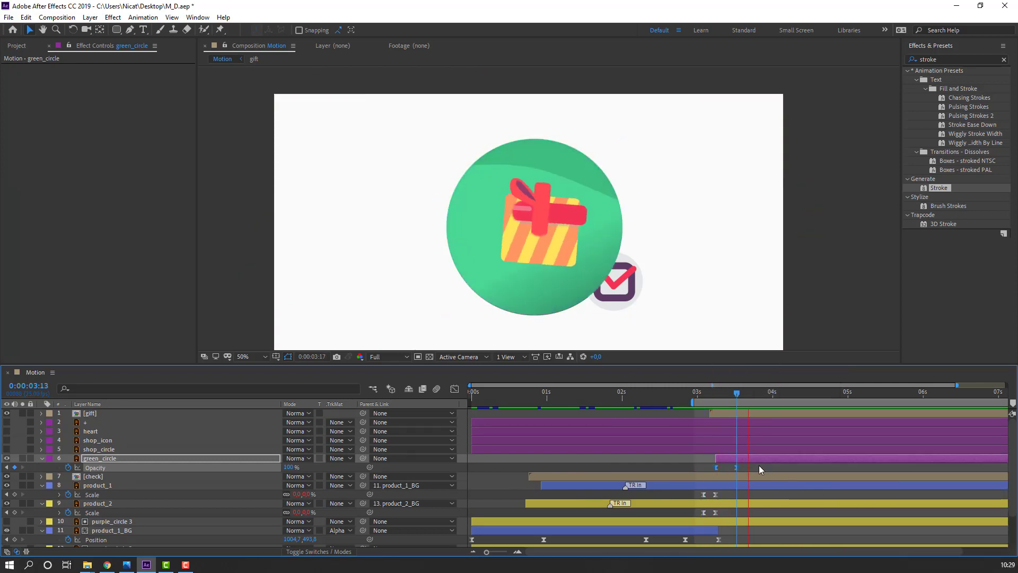
pyautogui.press('space')
# Collapse the open properties of the green_circle, product and product background layers in the Motion timeline.
pyautogui.scroll(-1, 398, 292)
pyautogui.click(733, 393)
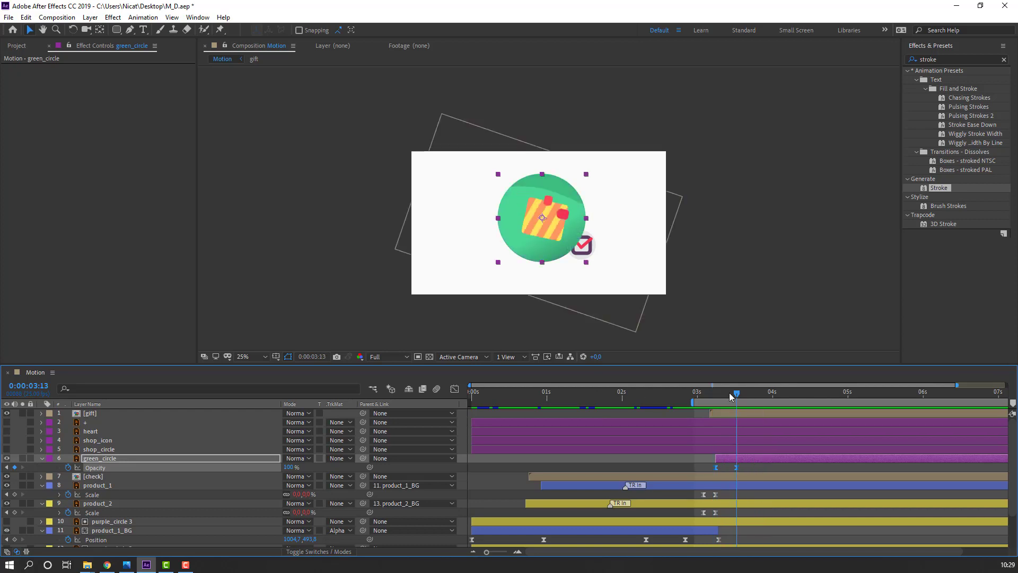
pyautogui.moveTo(738, 398)
pyautogui.mouseDown()
pyautogui.moveTo(749, 397)
pyautogui.moveTo(719, 392)
pyautogui.moveTo(729, 399)
pyautogui.mouseUp()
pyautogui.click(42, 458)
pyautogui.click(42, 477)
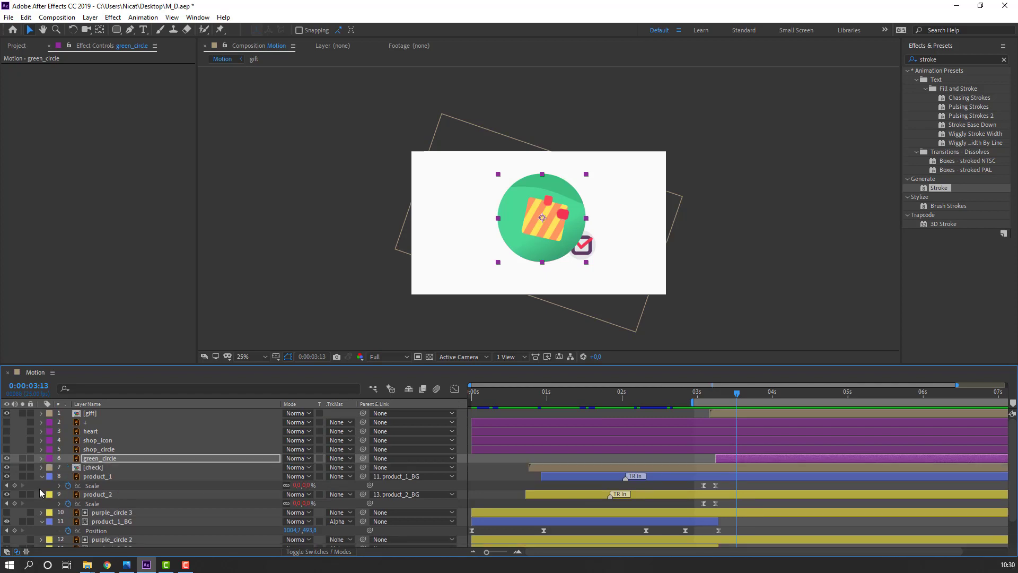
pyautogui.click(42, 486)
pyautogui.click(41, 504)
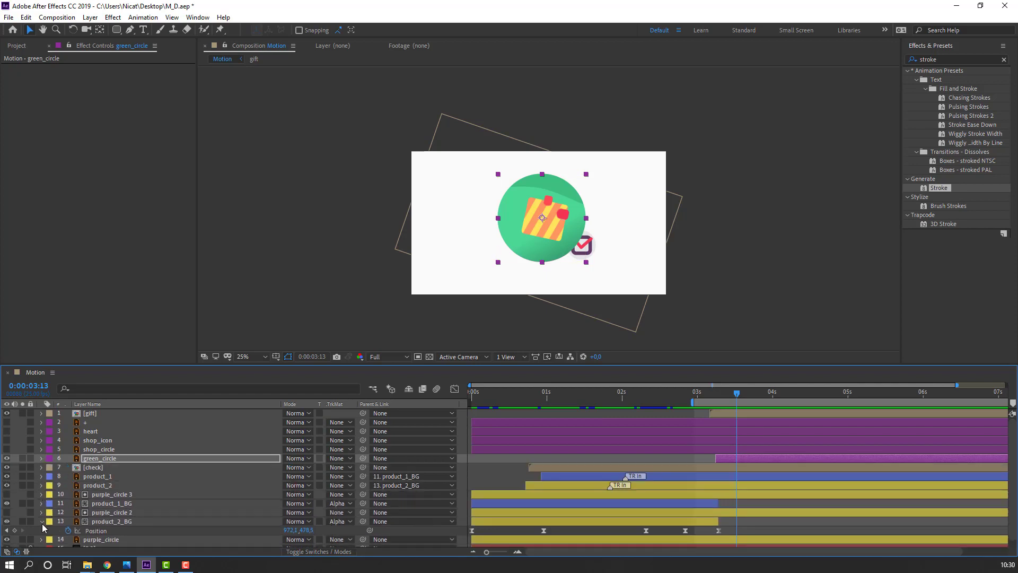
pyautogui.click(41, 522)
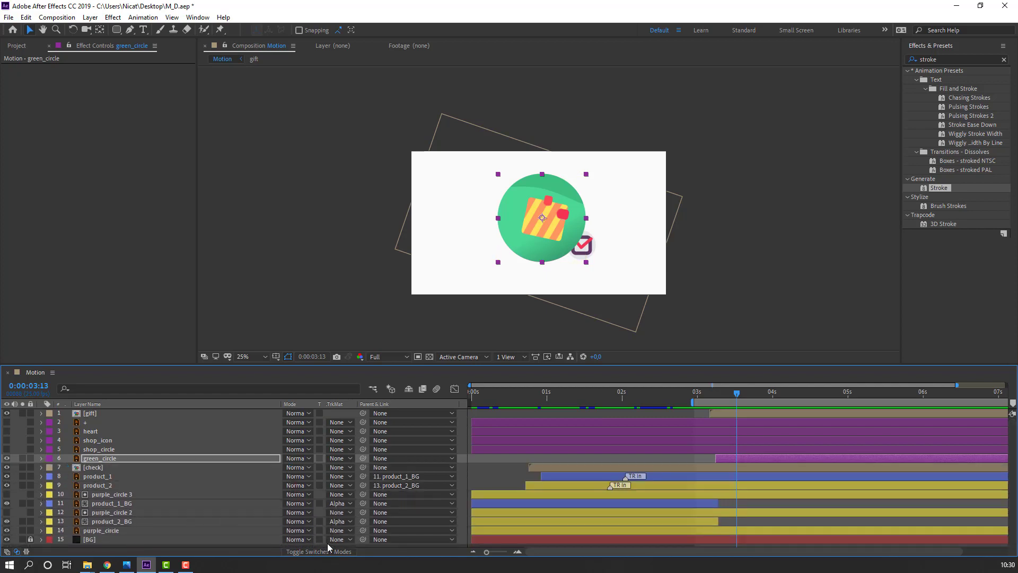
# Split product_1, product_2 and the three purple_circle layers at 0:00:03:13, keep only the parts before that time, and preview the animation.
pyautogui.click(747, 531)
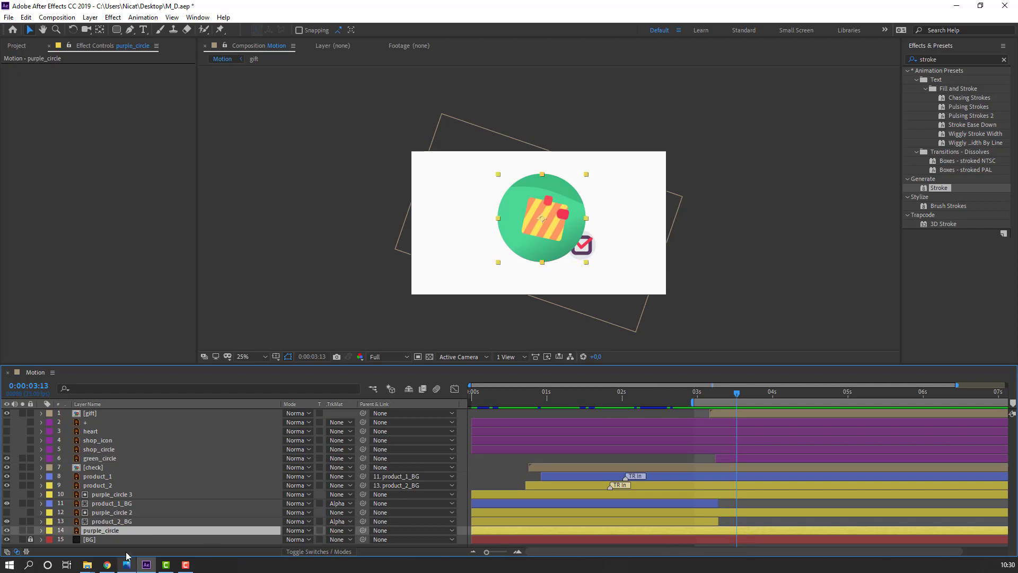
pyautogui.keyDown('ctrl'); pyautogui.click(746, 512); pyautogui.keyUp('ctrl')
pyautogui.keyDown('ctrl'); pyautogui.click(744, 493); pyautogui.keyUp('ctrl')
pyautogui.keyDown('ctrl'); pyautogui.click(743, 485); pyautogui.keyUp('ctrl')
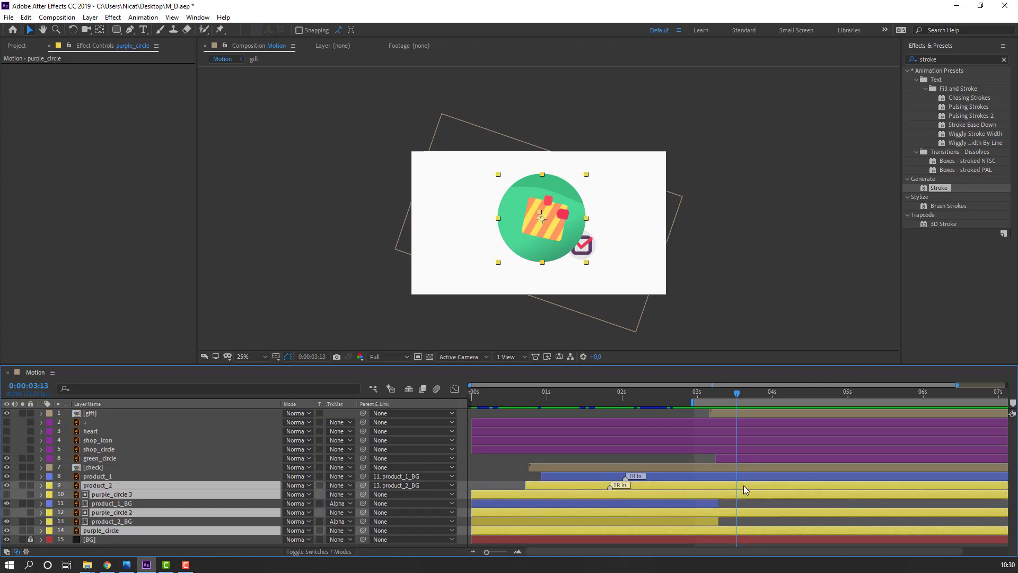
pyautogui.keyDown('ctrl'); pyautogui.click(748, 477); pyautogui.keyUp('ctrl')
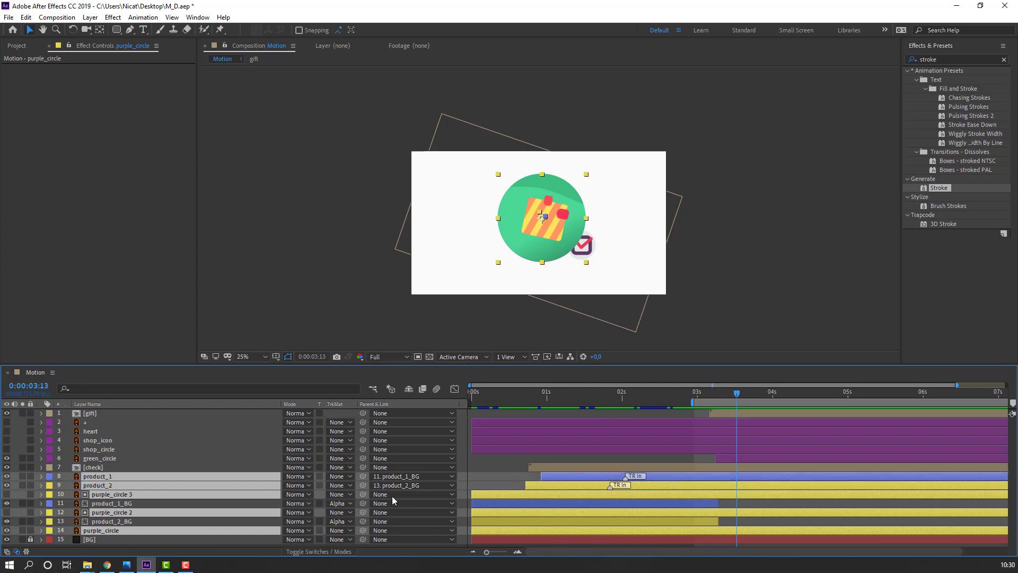
pyautogui.click(26, 17)
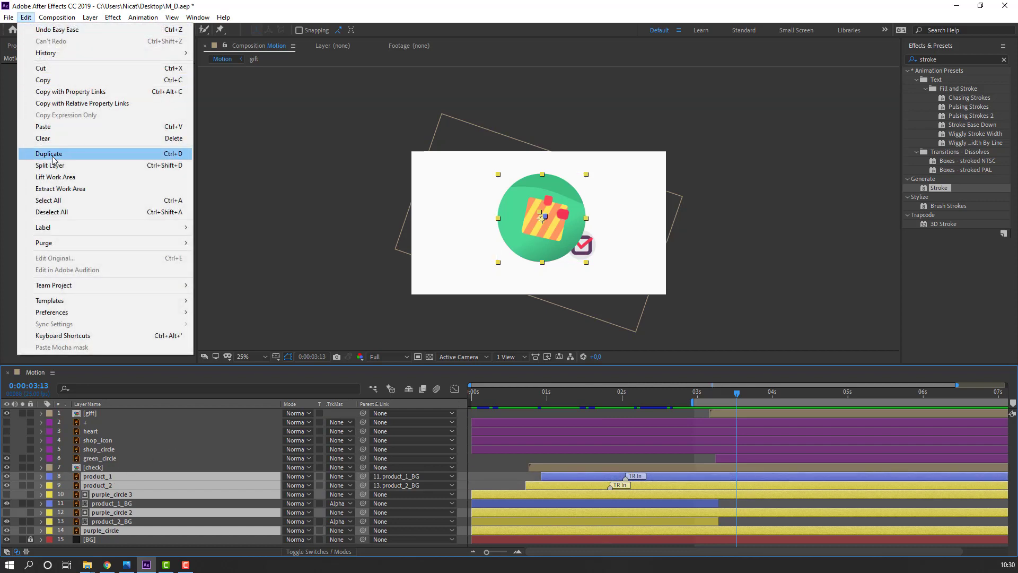
pyautogui.click(132, 166)
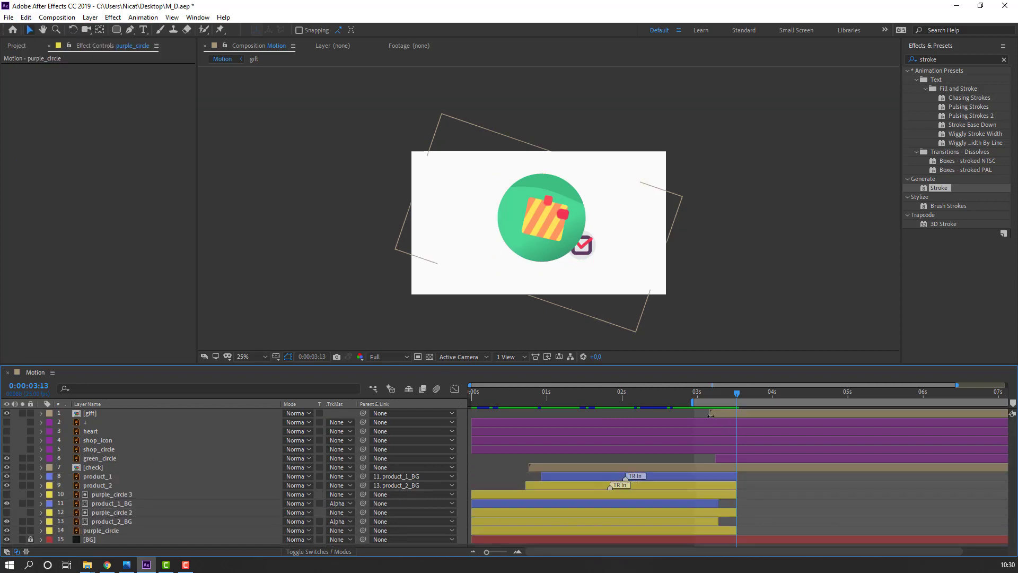
pyautogui.press('space')
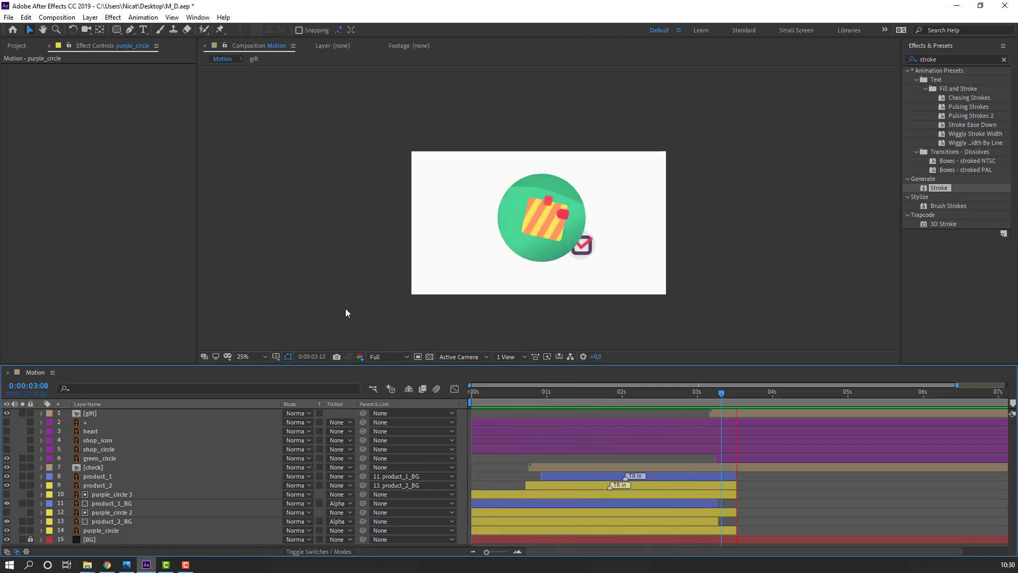
# Move the check layer above green_circle in the Motion layer order.
pyautogui.moveTo(720, 393)
pyautogui.mouseDown()
pyautogui.moveTo(747, 392)
pyautogui.moveTo(721, 395)
pyautogui.moveTo(730, 393)
pyautogui.mouseUp()
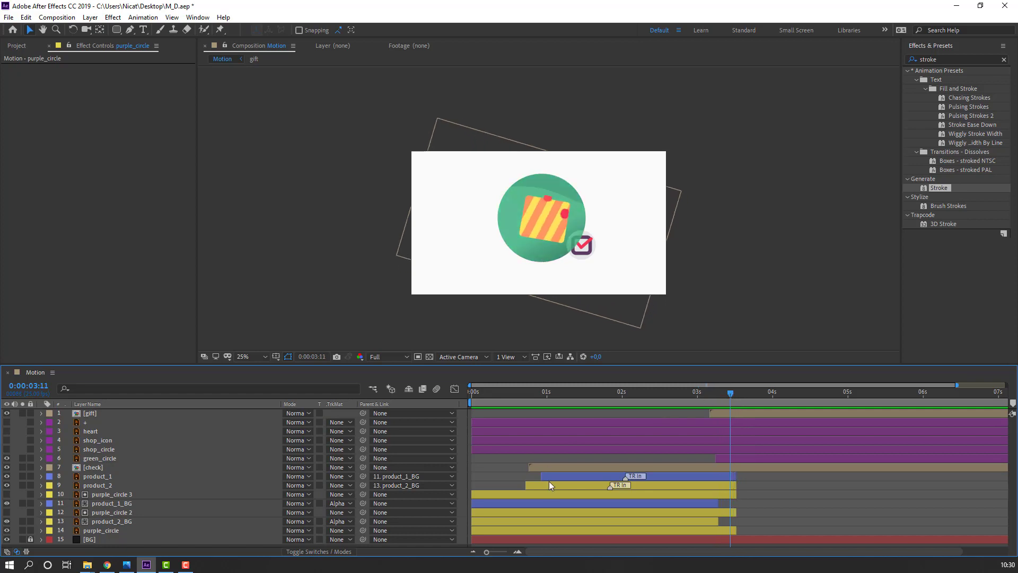
pyautogui.click(95, 469)
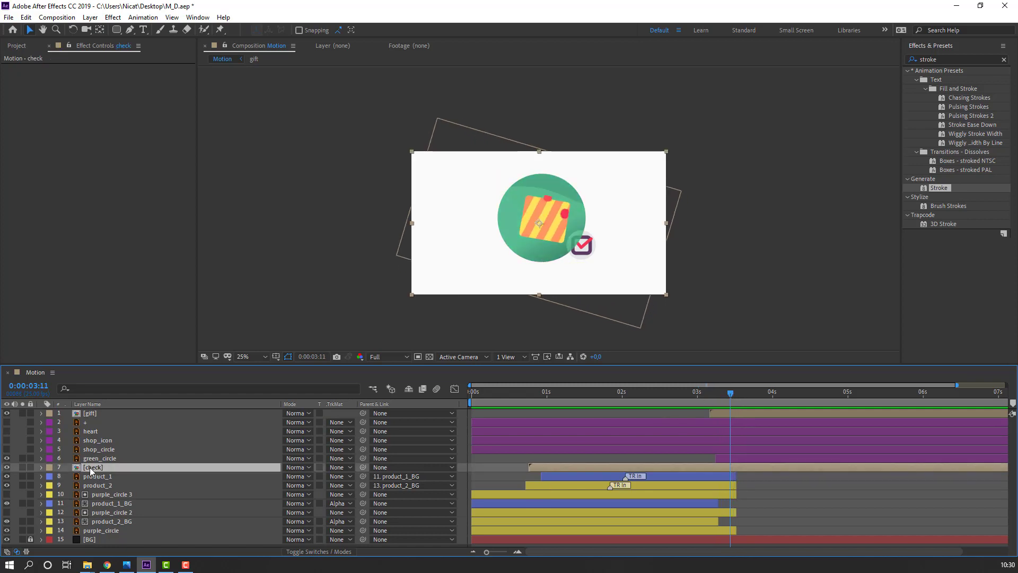
pyautogui.moveTo(89, 470); pyautogui.dragTo(95, 457)
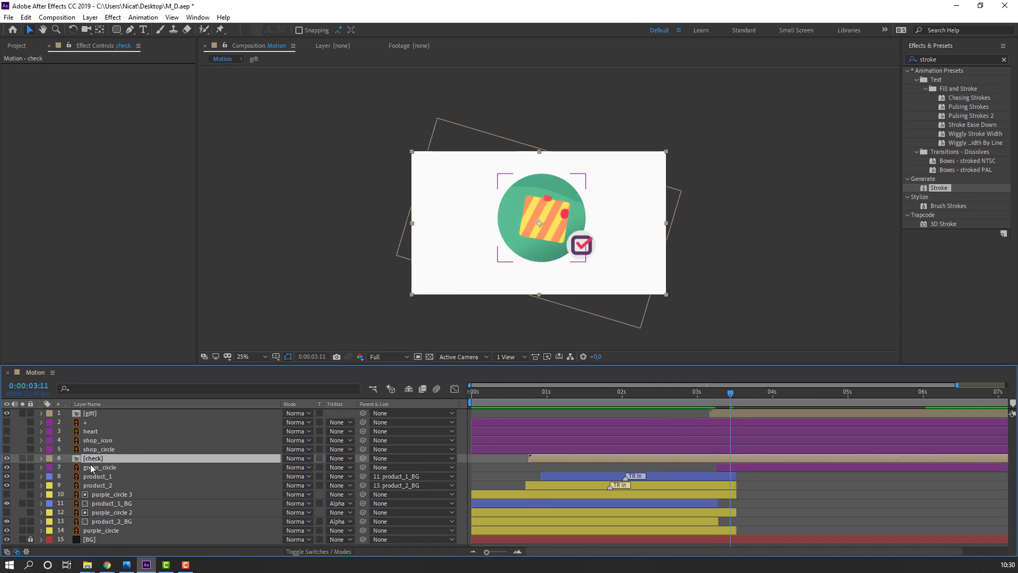
# Keyframe the check layer's Scale at 100% and its Position at 960, 540 at 0:00:03:06.
pyautogui.click(91, 468)
pyautogui.press('.')
pyautogui.moveTo(697, 390); pyautogui.dragTo(715, 395)
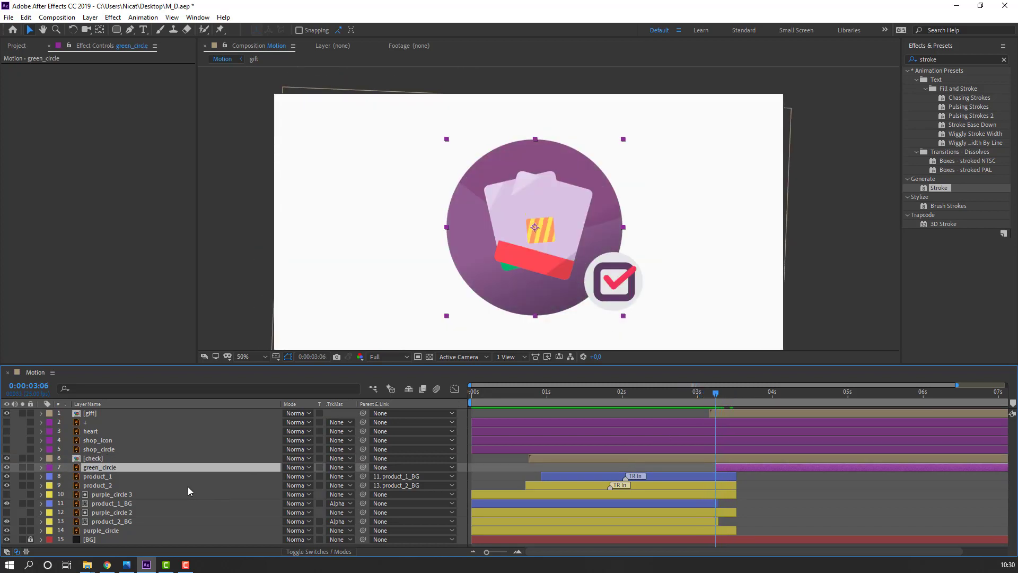
pyautogui.click(96, 458)
pyautogui.press('s')
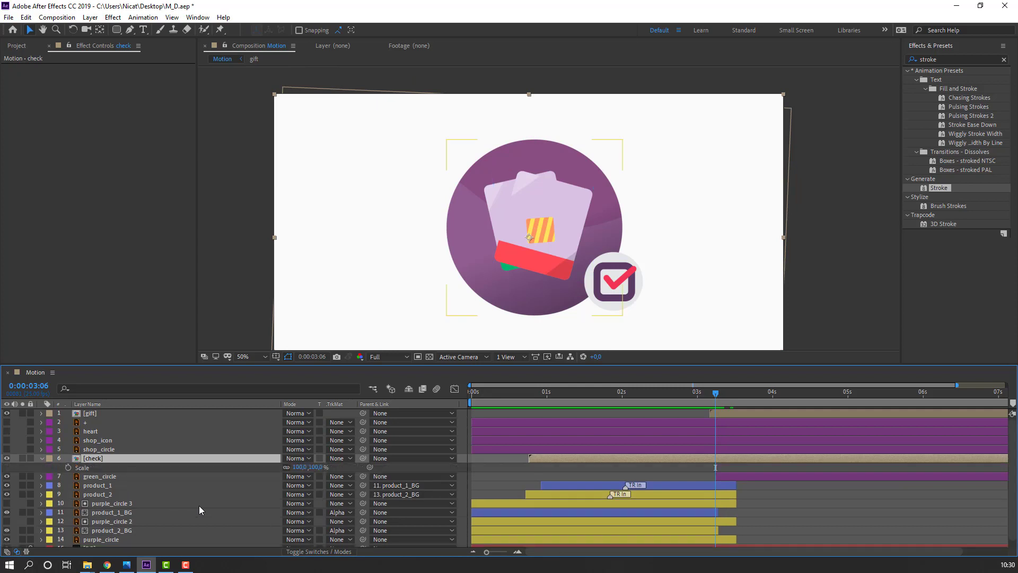
pyautogui.click(66, 469)
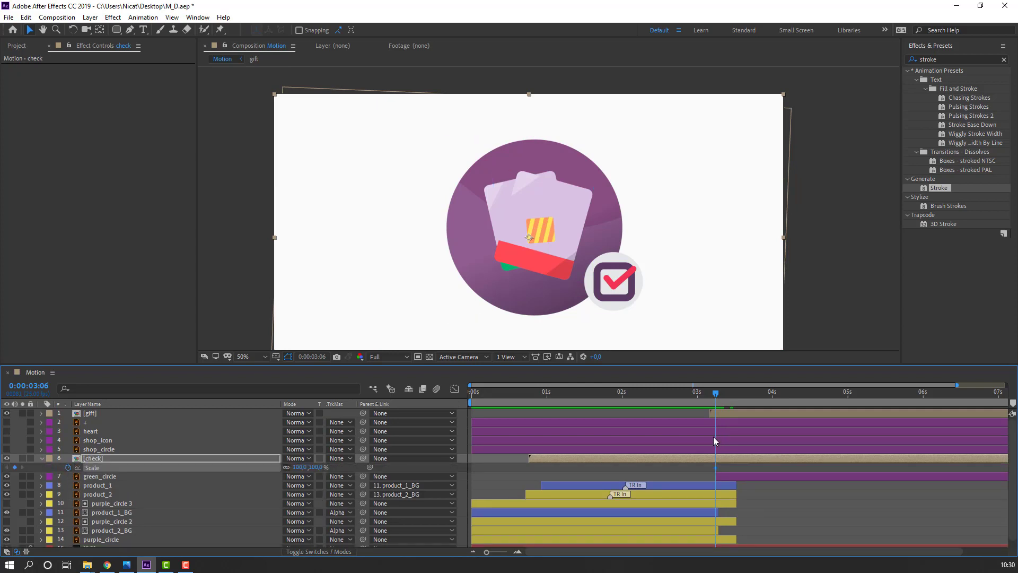
pyautogui.hotkey('shift', 'p')
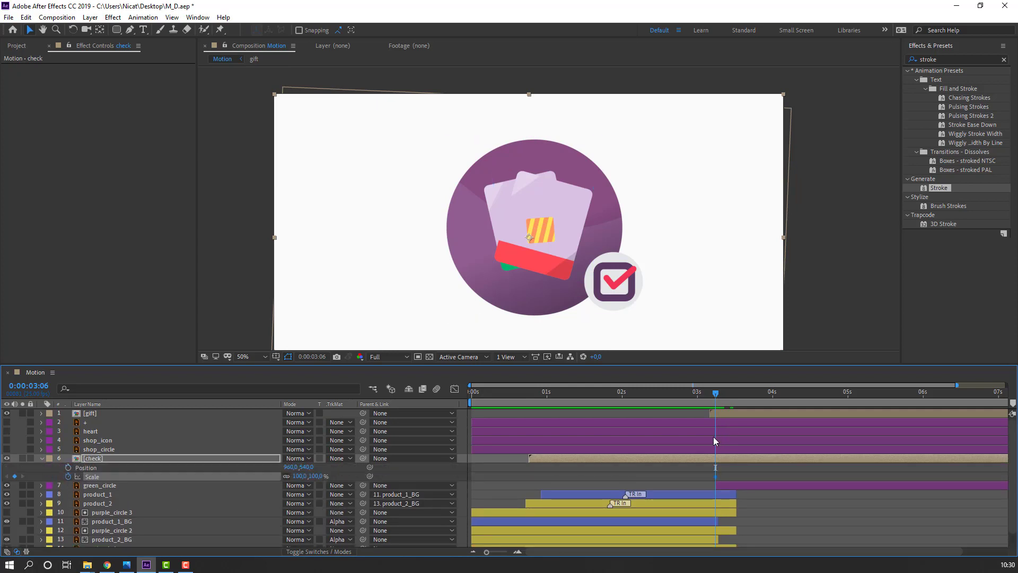
pyautogui.click(68, 467)
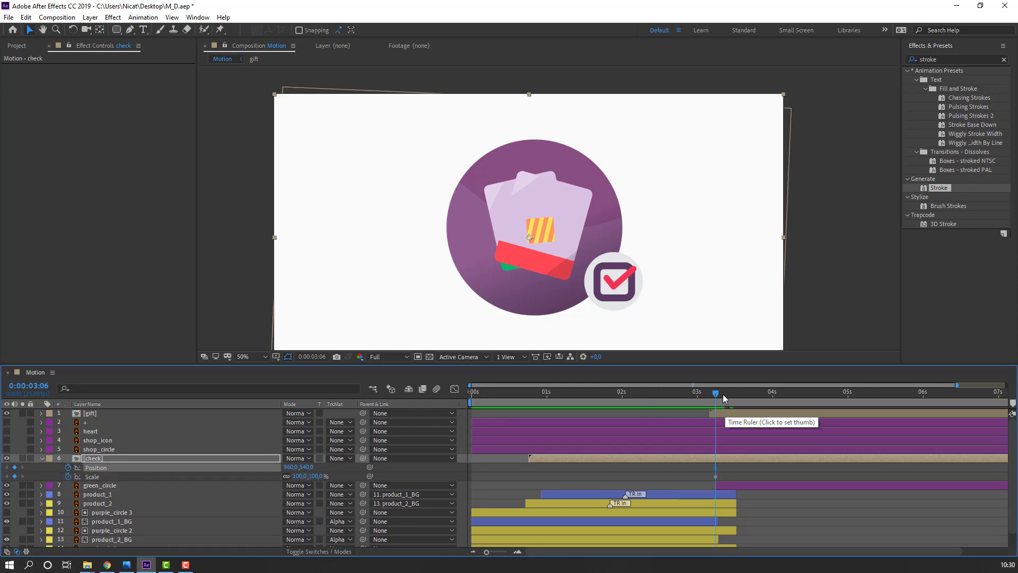
# At 0:00:03:12, move the check badge behind the gift to about 718, 390, set its Scale to 50%, and preview the motion.
pyautogui.moveTo(723, 394); pyautogui.dragTo(733, 395)
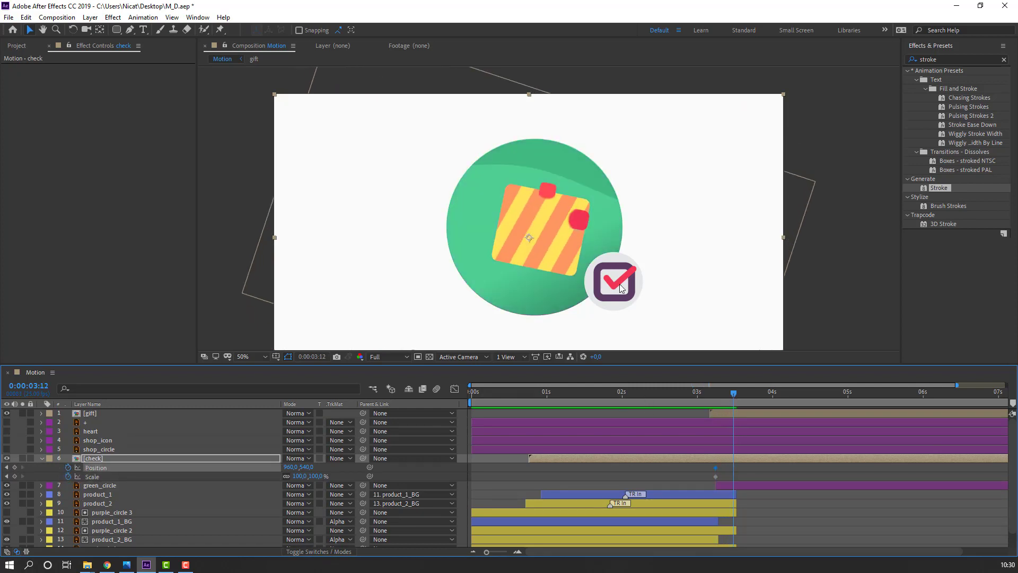
pyautogui.moveTo(620, 284); pyautogui.dragTo(555, 244)
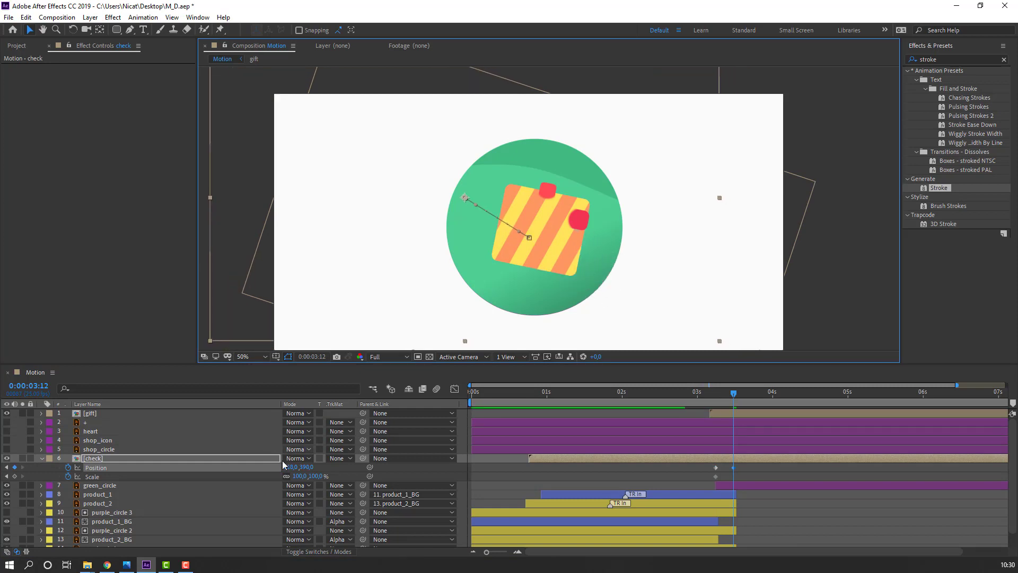
pyautogui.click(296, 476)
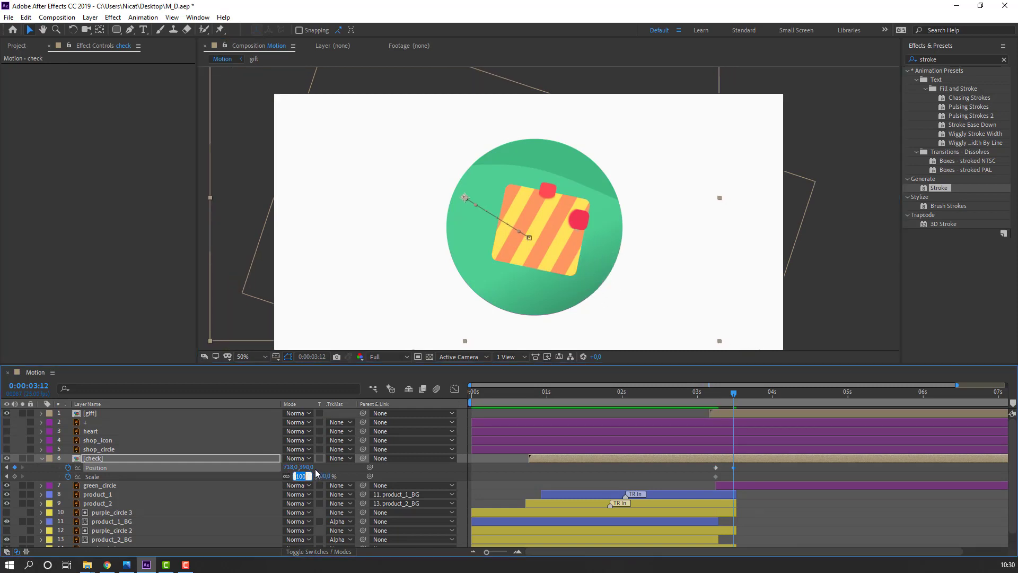
pyautogui.write('50')
pyautogui.press('Return')
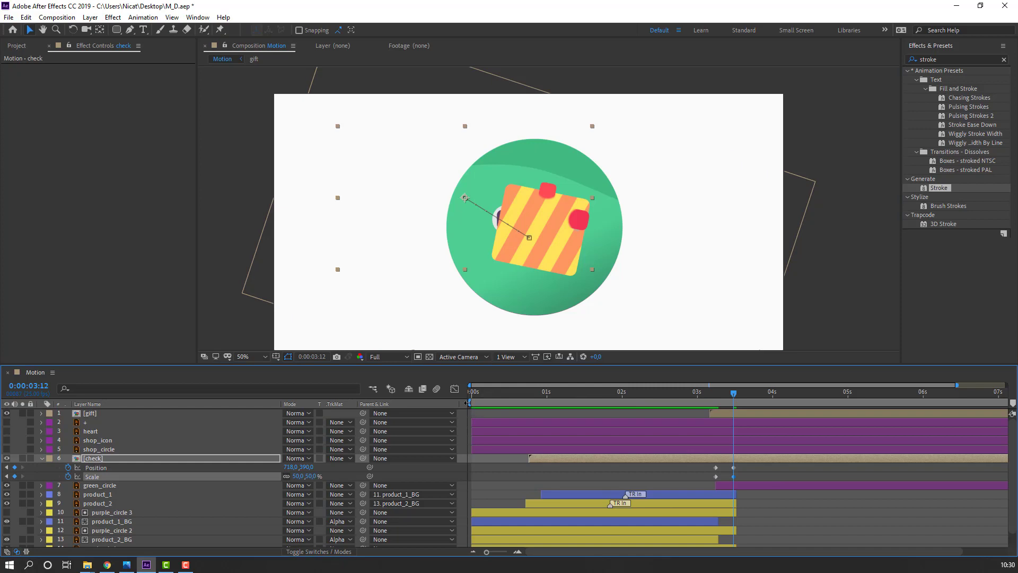
pyautogui.press('space')
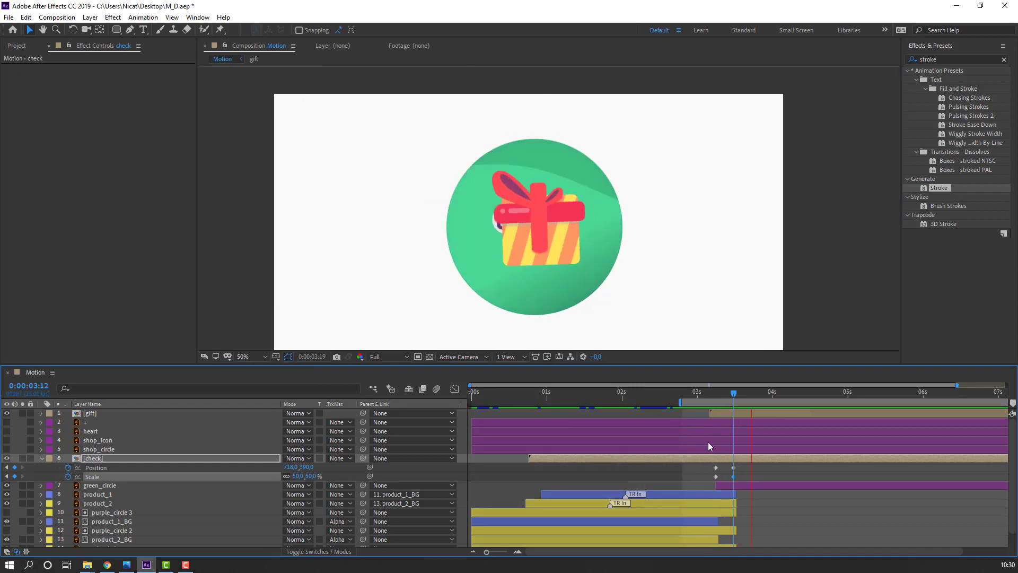
pyautogui.press('space')
# Apply Easy Ease to the check layer's Position and Scale keyframes and shift them all earlier so the last pair sits at 0:00:03:07.
pyautogui.moveTo(748, 463); pyautogui.dragTo(705, 484)
pyautogui.rightClick(716, 476)
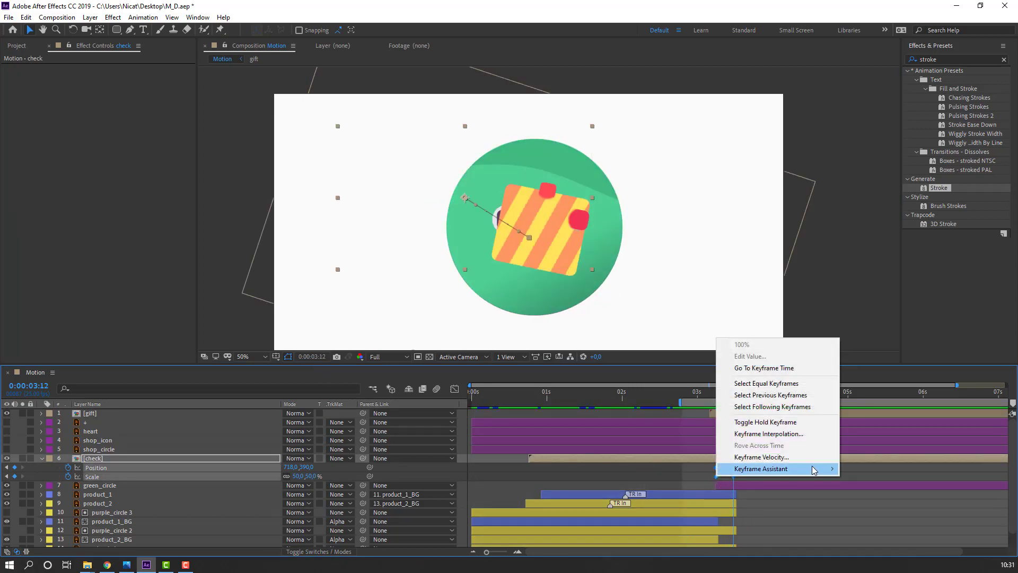
pyautogui.moveTo(814, 470)
pyautogui.click(888, 412)
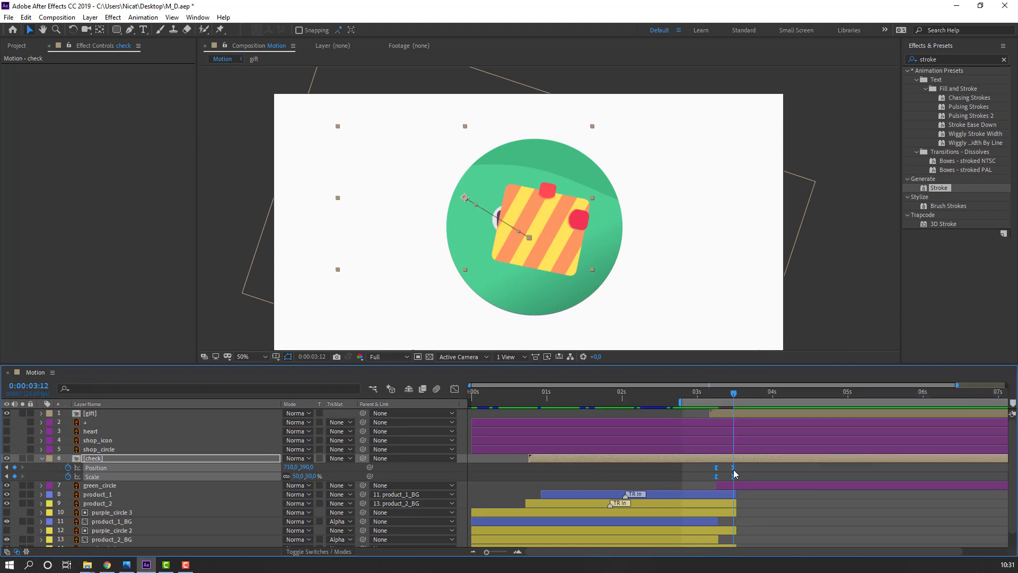
pyautogui.moveTo(734, 470); pyautogui.dragTo(705, 469)
pyautogui.press('space')
# Split the check layer at 0:00:03:07, delete the part after that time, and preview the animation.
pyautogui.moveTo(706, 395); pyautogui.dragTo(719, 397)
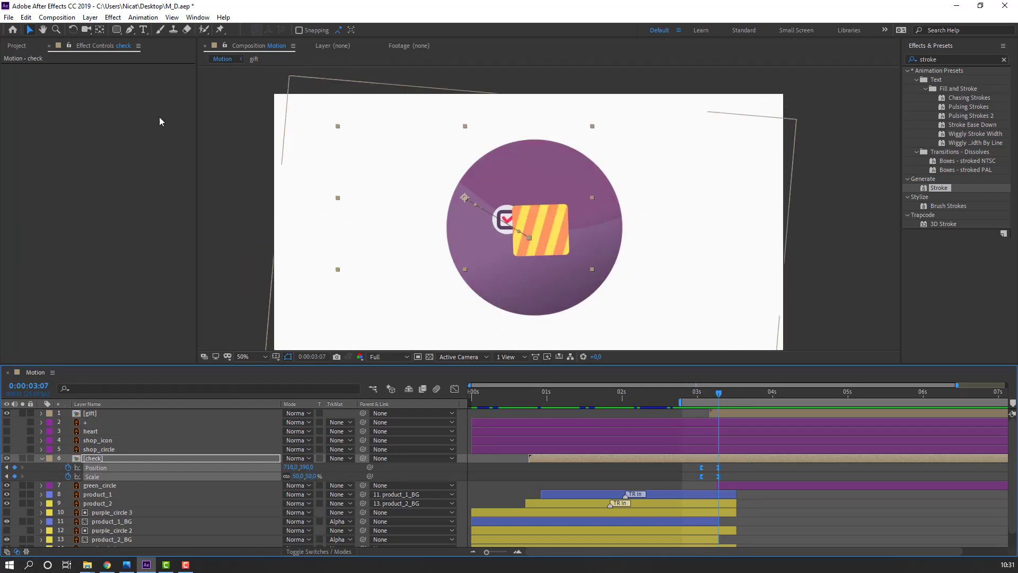
pyautogui.click(25, 17)
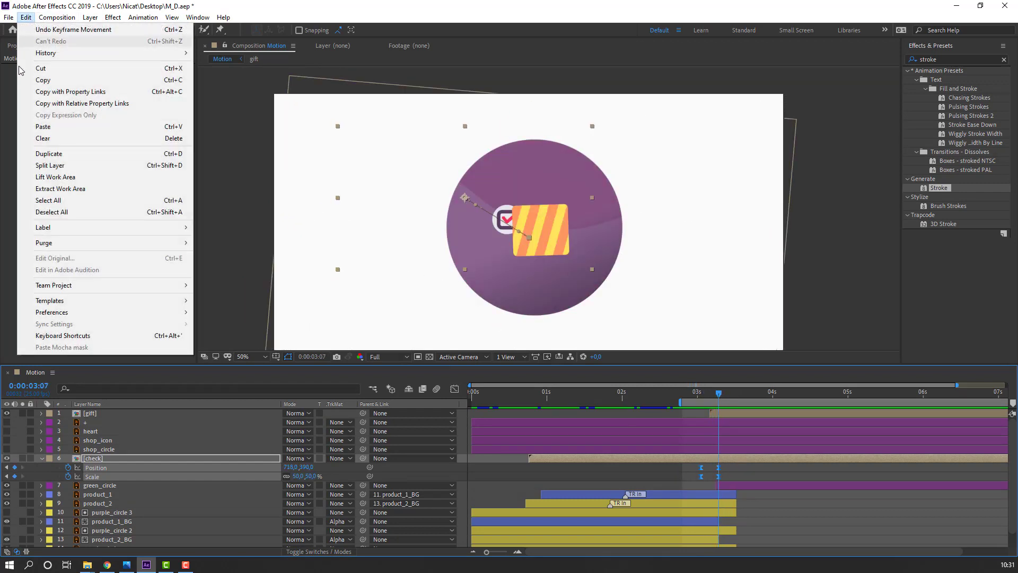
pyautogui.click(47, 166)
pyautogui.press('Delete')
pyautogui.press('space')
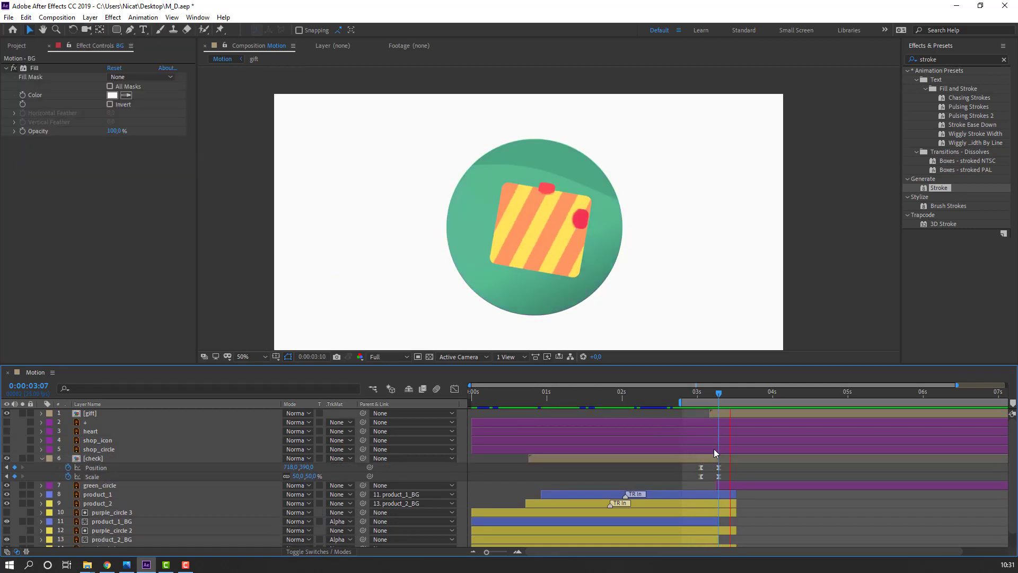
pyautogui.scroll(-2, 424, 270)
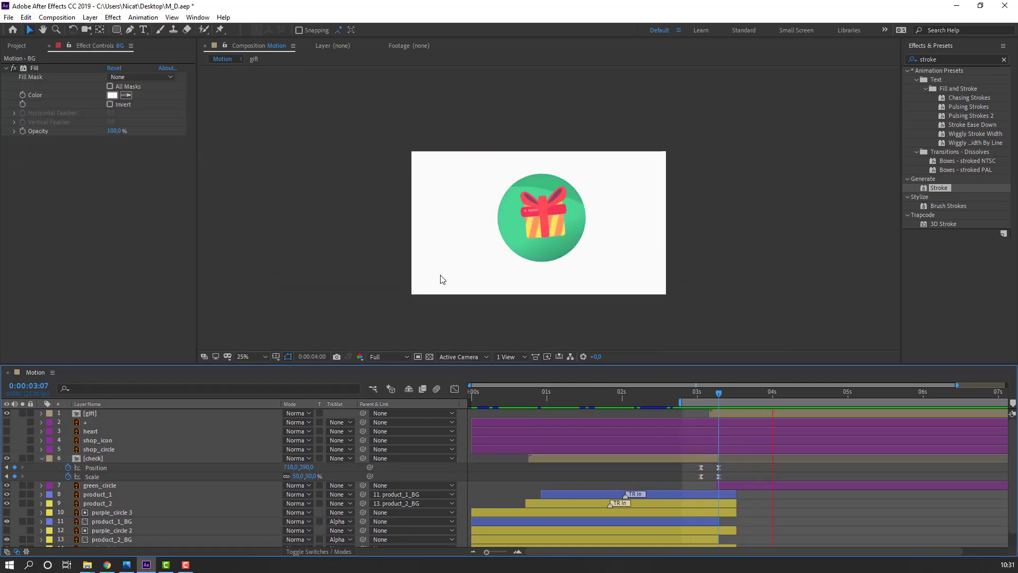
pyautogui.press('space')
# Save the project and collapse the check layer's properties.
pyautogui.moveTo(696, 393); pyautogui.dragTo(717, 394)
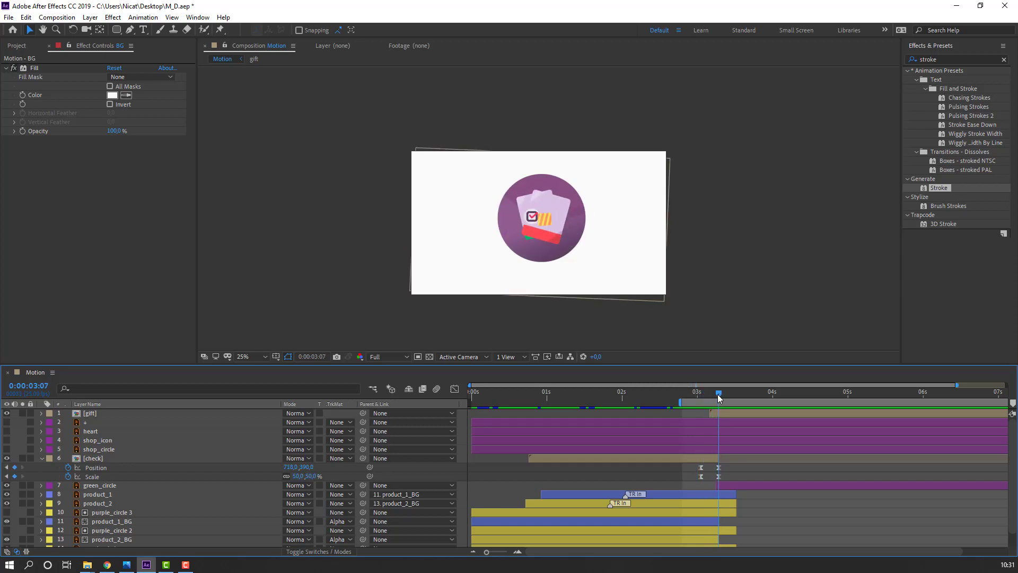
pyautogui.hotkey('ctrl', 's')
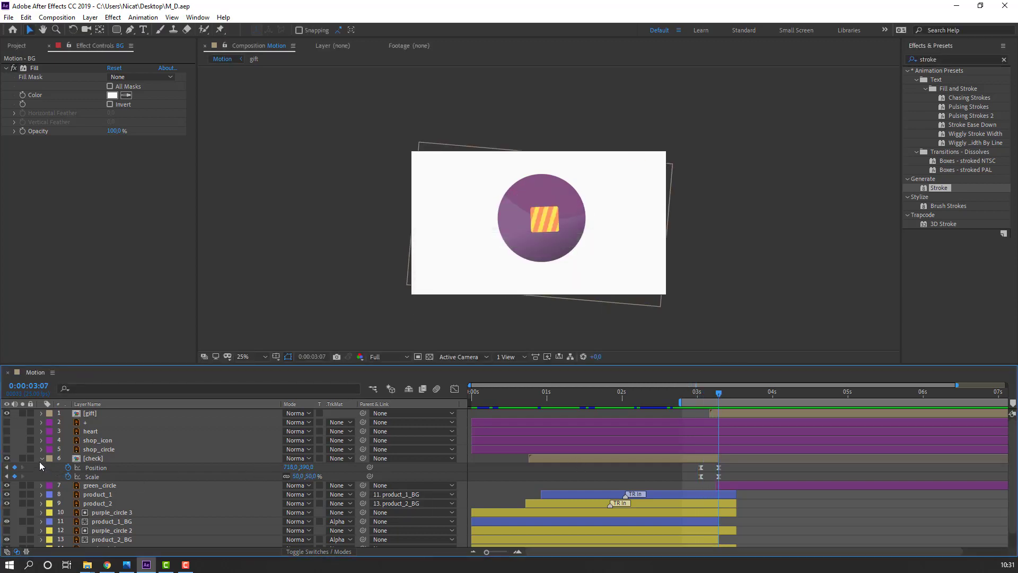
pyautogui.click(41, 459)
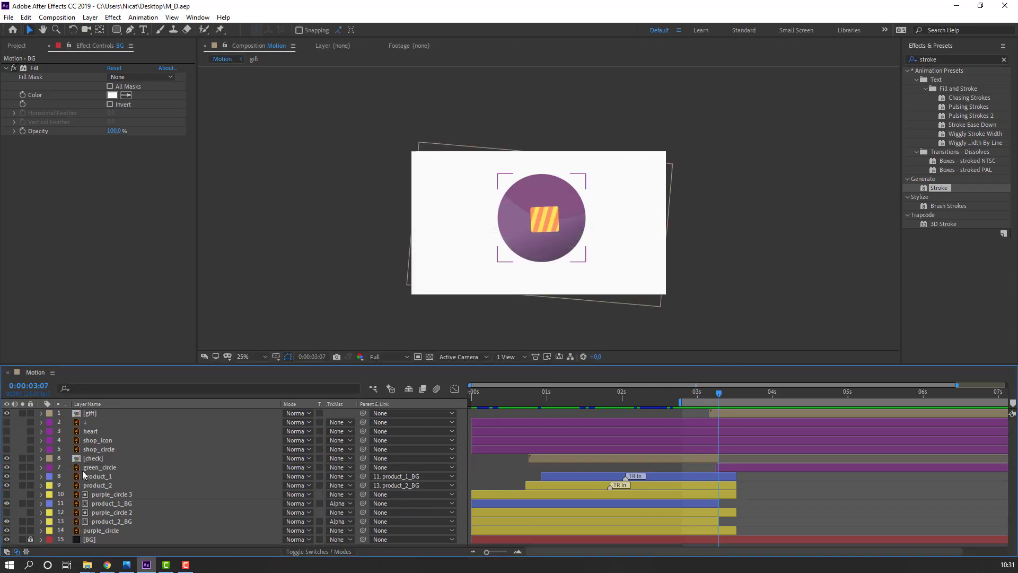
# Make the shop_icon and shop_circle layers visible and shift both to start at about 0:00:03:06.
pyautogui.click(93, 450)
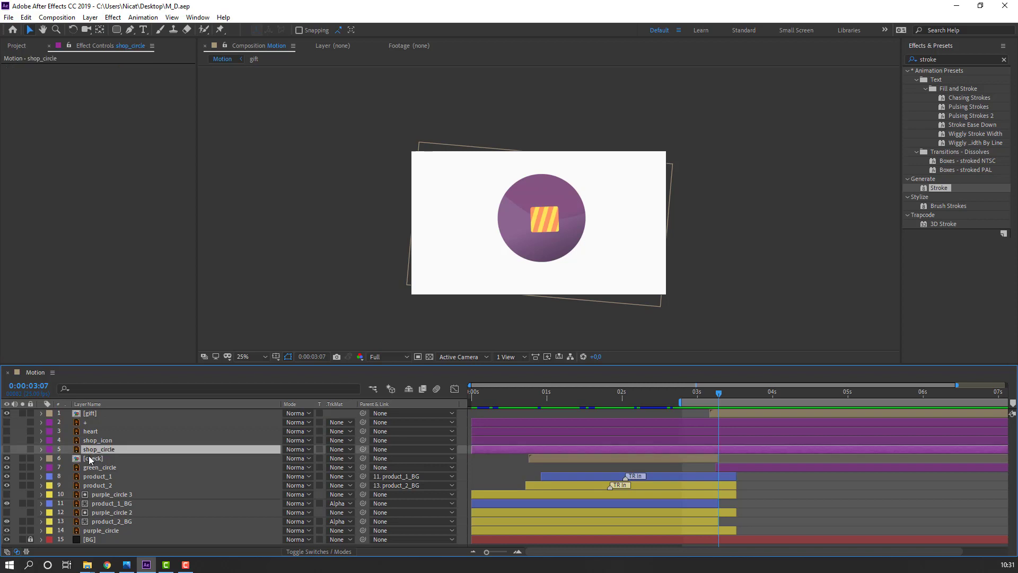
pyautogui.keyDown('shift'); pyautogui.click(88, 441); pyautogui.keyUp('shift')
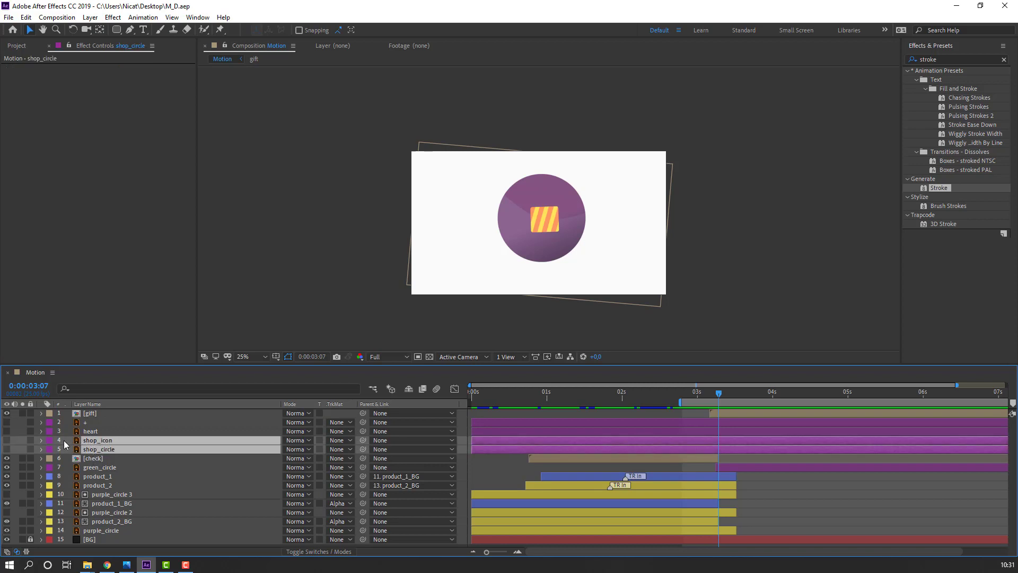
pyautogui.click(6, 441)
pyautogui.scroll(2, 636, 255)
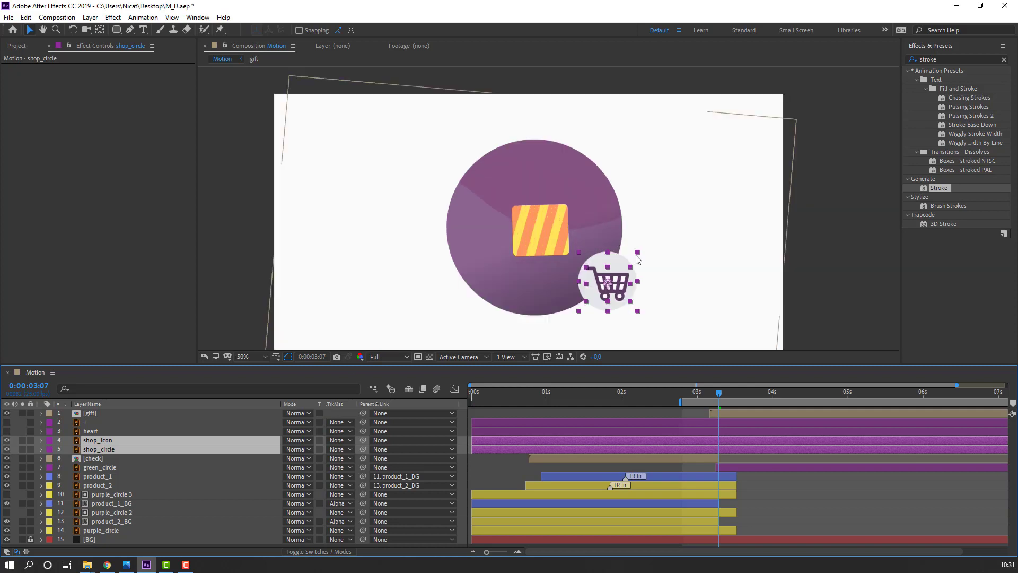
pyautogui.moveTo(636, 255); pyautogui.dragTo(527, 211)
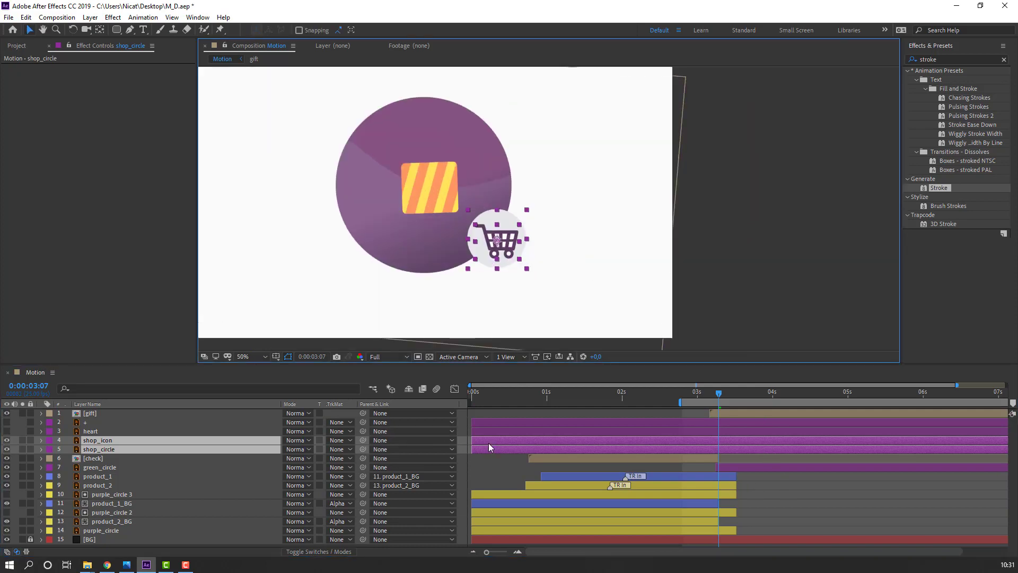
pyautogui.moveTo(488, 443); pyautogui.dragTo(714, 440)
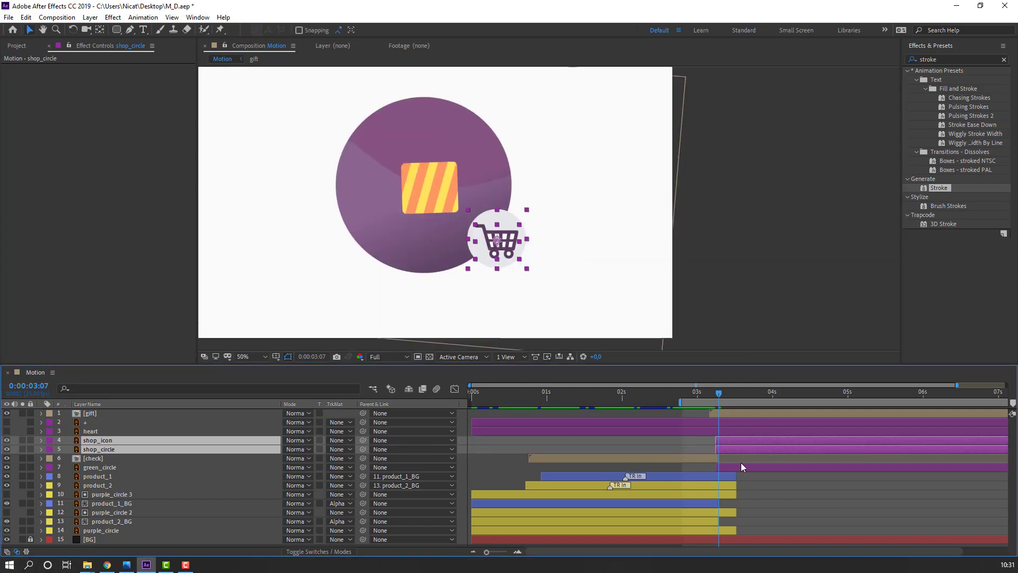
pyautogui.click(750, 482)
# Apply Animation Composer's Overshoot Scale From Anchor Point 2 preset to shop_circle as both the In and Out transition.
pyautogui.scroll(1, 508, 301)
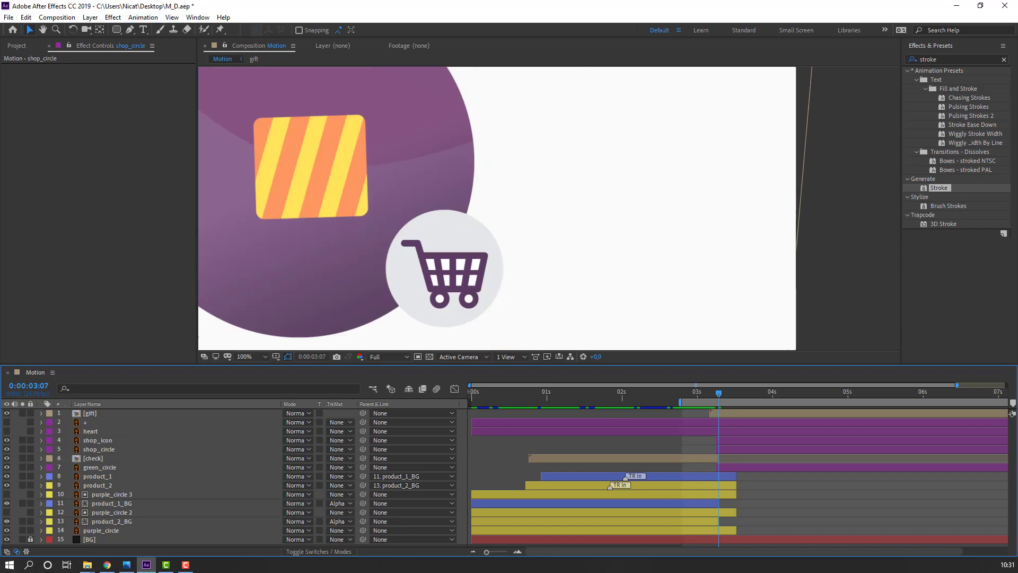
pyautogui.moveTo(0, 466); pyautogui.dragTo(777, 115)
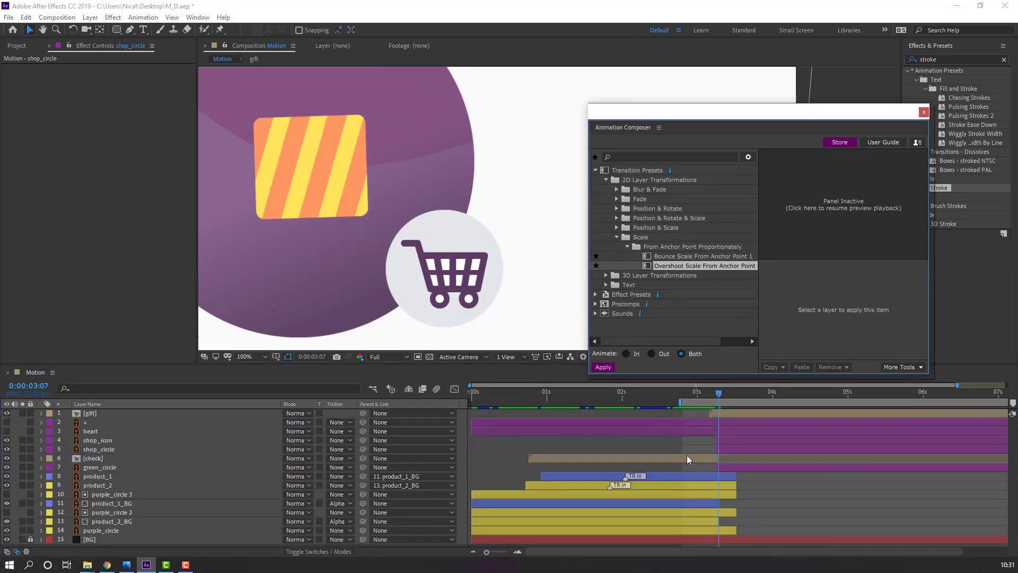
pyautogui.click(100, 453)
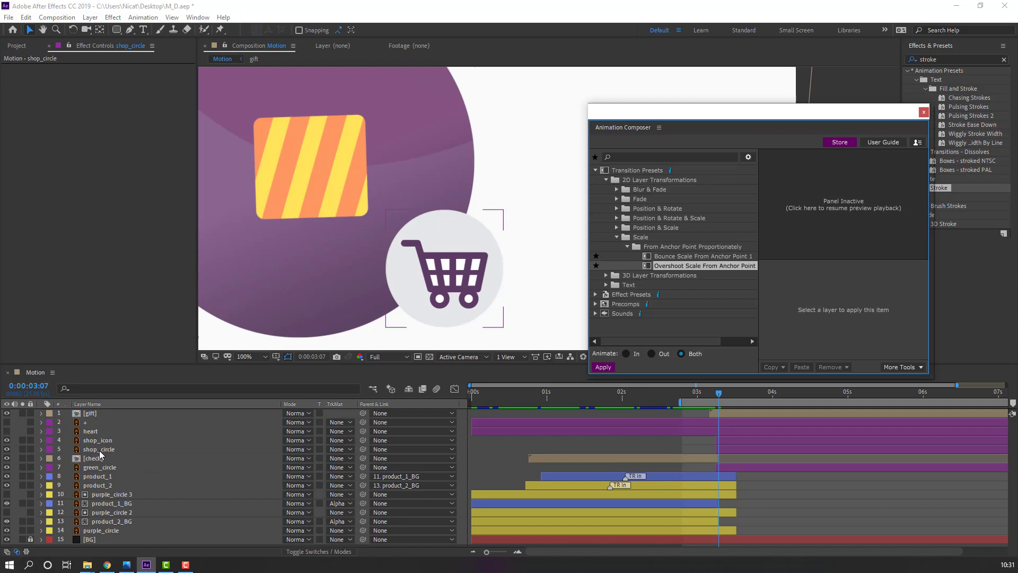
pyautogui.doubleClick(671, 266)
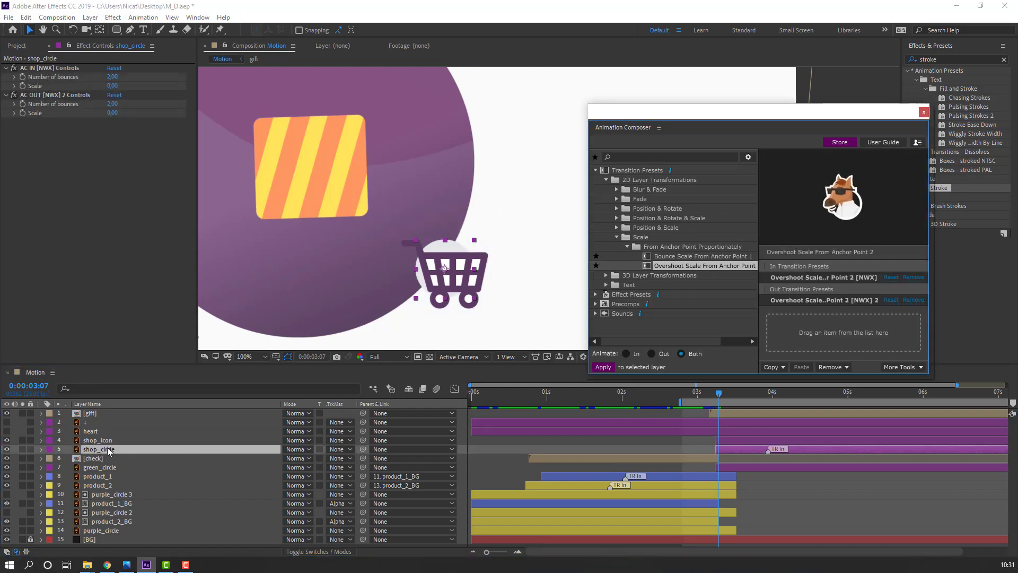
# Apply Animation Composer's Ease Position & Rotate & Scale 2 preset, Right variant, to shop_icon as both the In and Out transition.
pyautogui.click(98, 442)
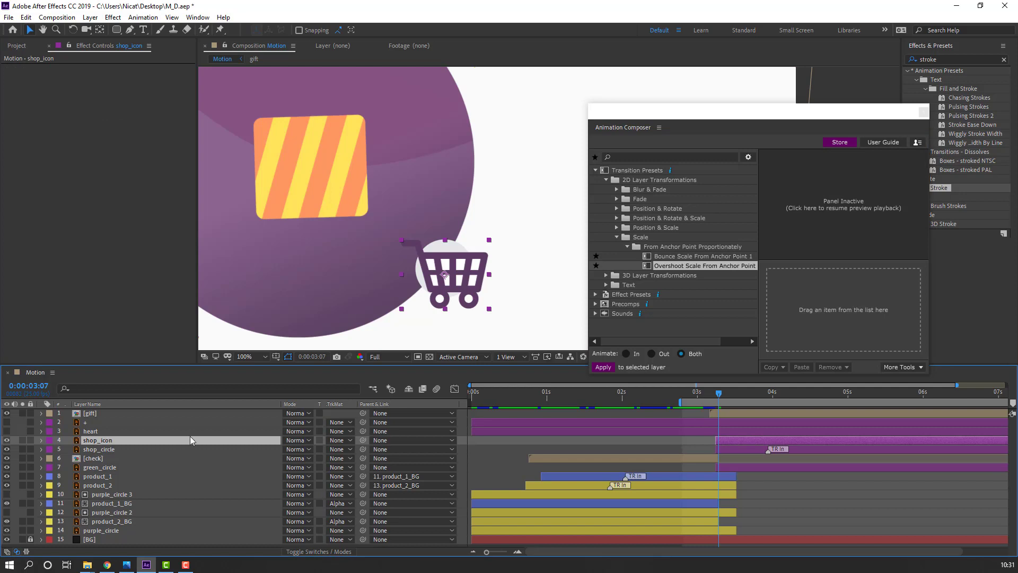
pyautogui.click(616, 217)
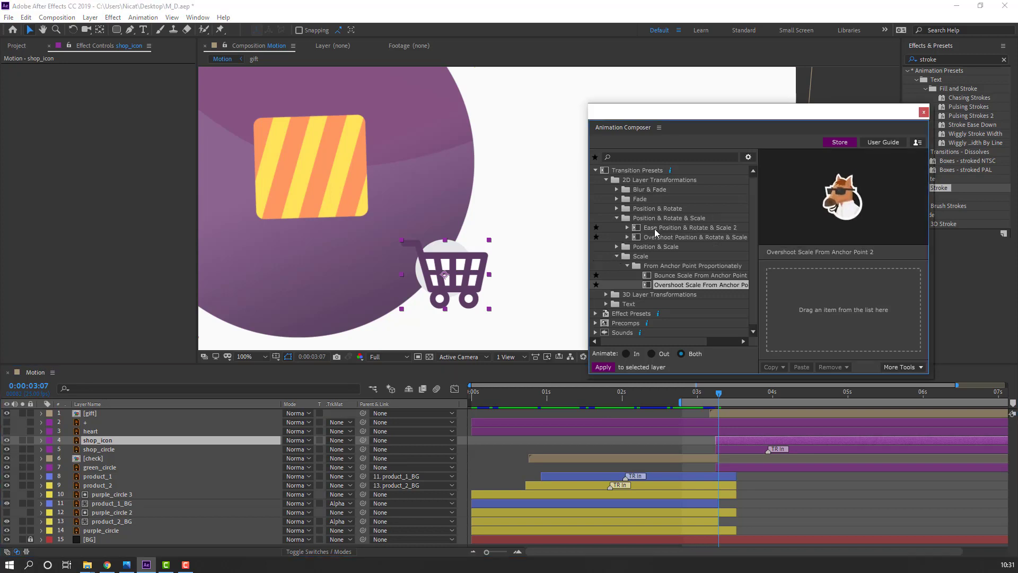
pyautogui.click(656, 231)
pyautogui.click(652, 239)
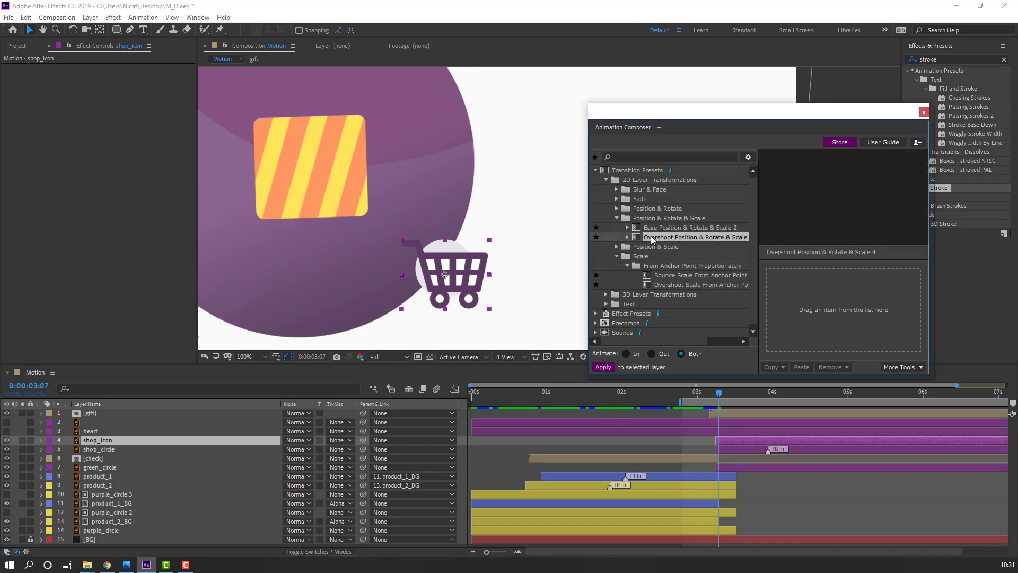
pyautogui.click(659, 232)
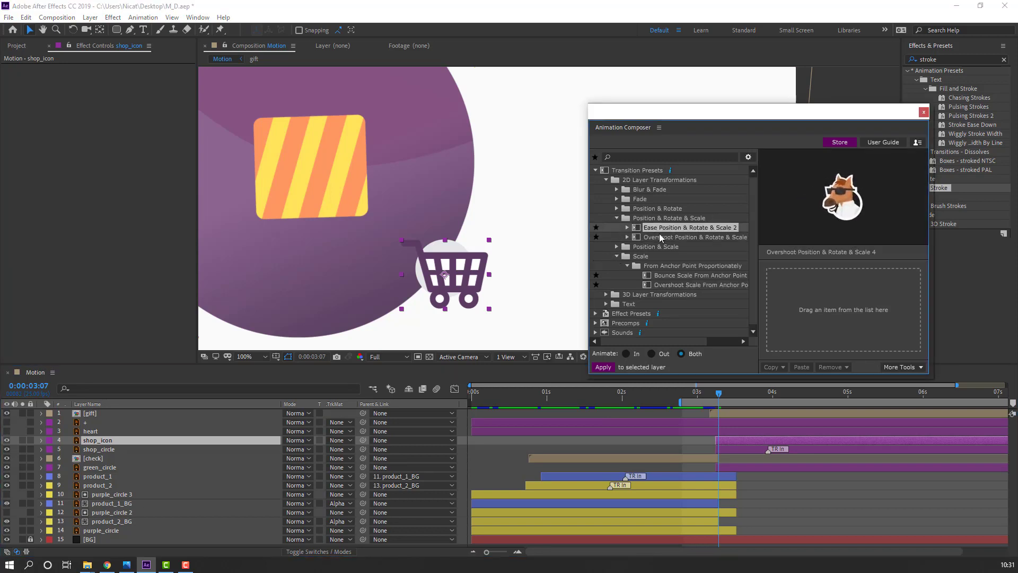
pyautogui.press('Right')
pyautogui.click(662, 256)
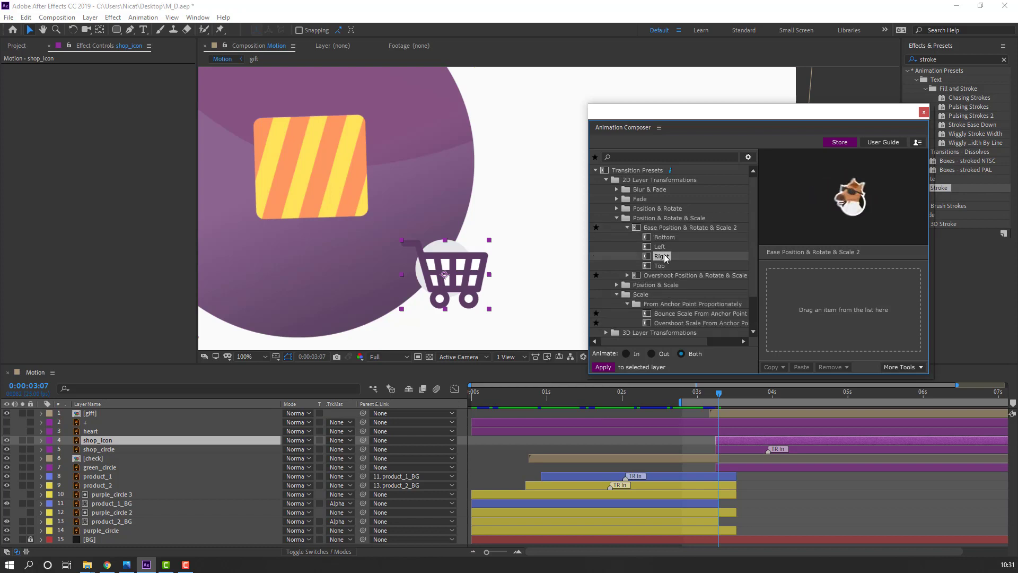
pyautogui.doubleClick(662, 256)
pyautogui.click(924, 112)
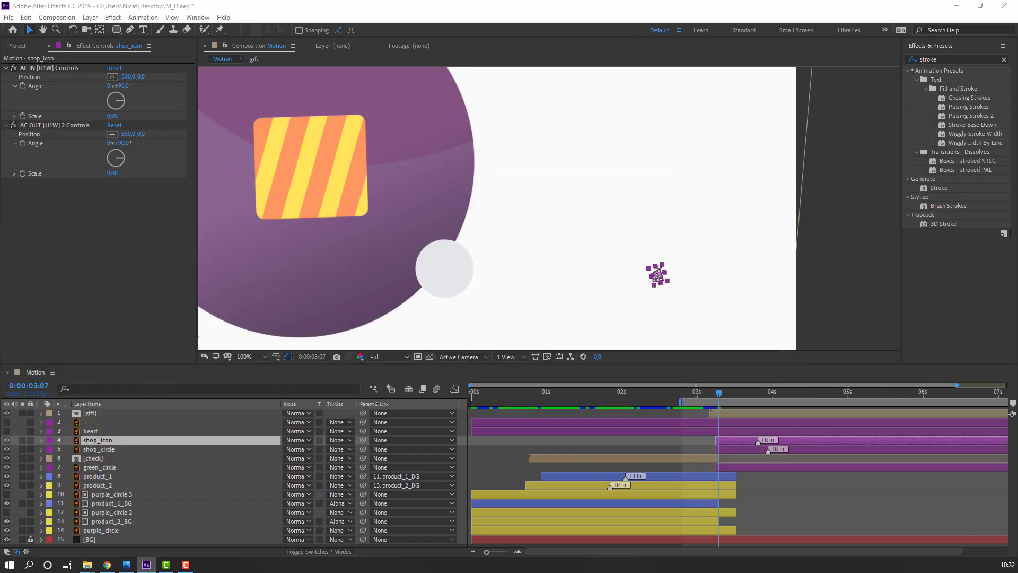
# Duplicate shop_circle and use the copy, stacked directly above shop_icon, as shop_icon's alpha matte, checking the result in a preview.
pyautogui.moveTo(710, 395); pyautogui.dragTo(746, 399)
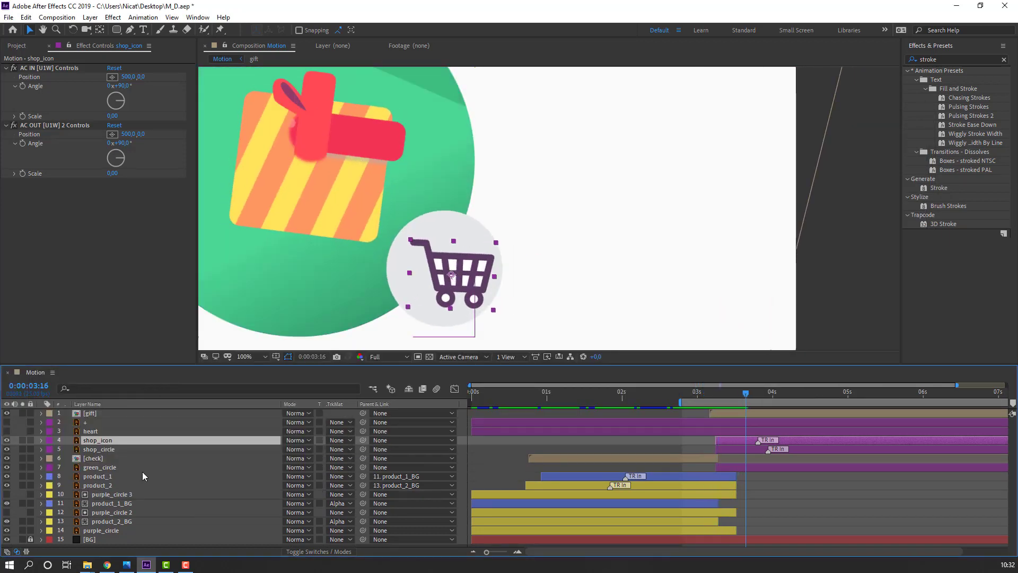
pyautogui.click(89, 453)
pyautogui.hotkey('ctrl', 'd')
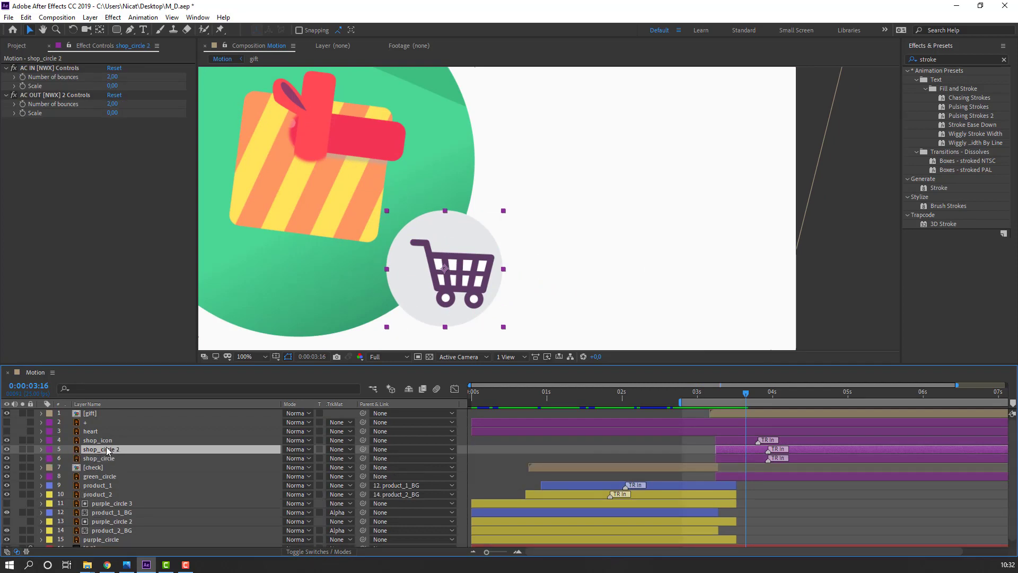
pyautogui.click(90, 442)
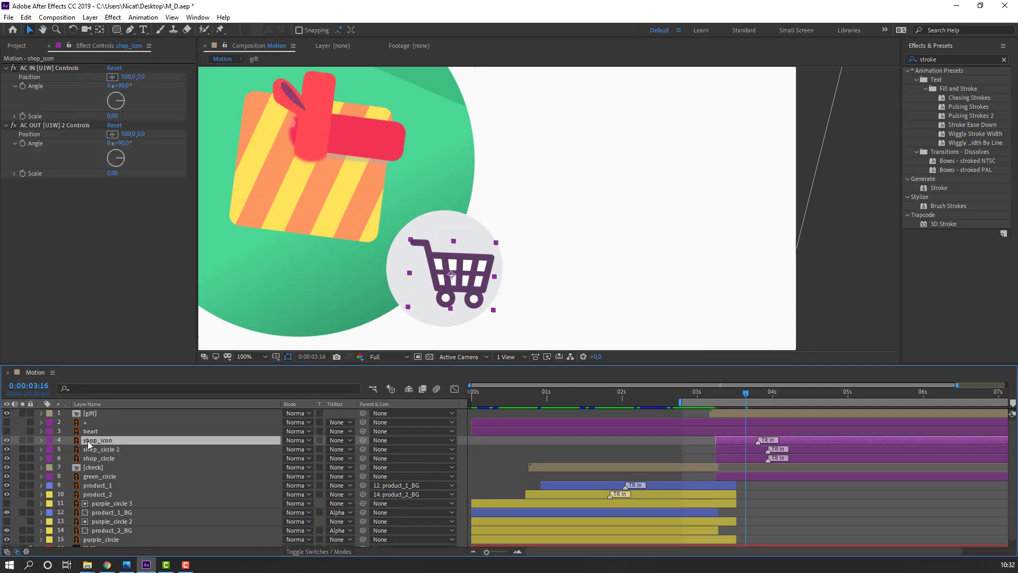
pyautogui.moveTo(89, 444); pyautogui.dragTo(76, 459)
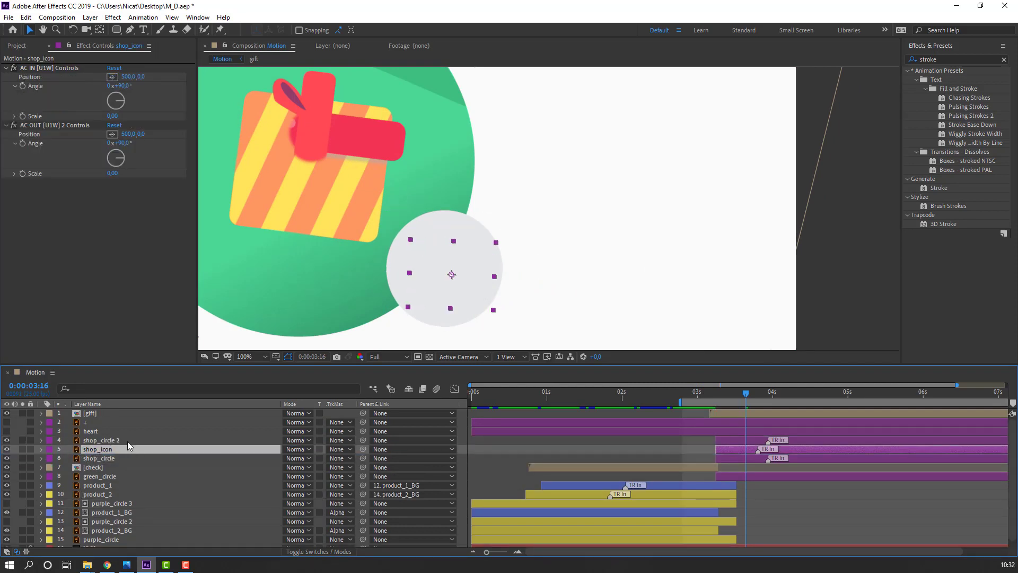
pyautogui.click(341, 451)
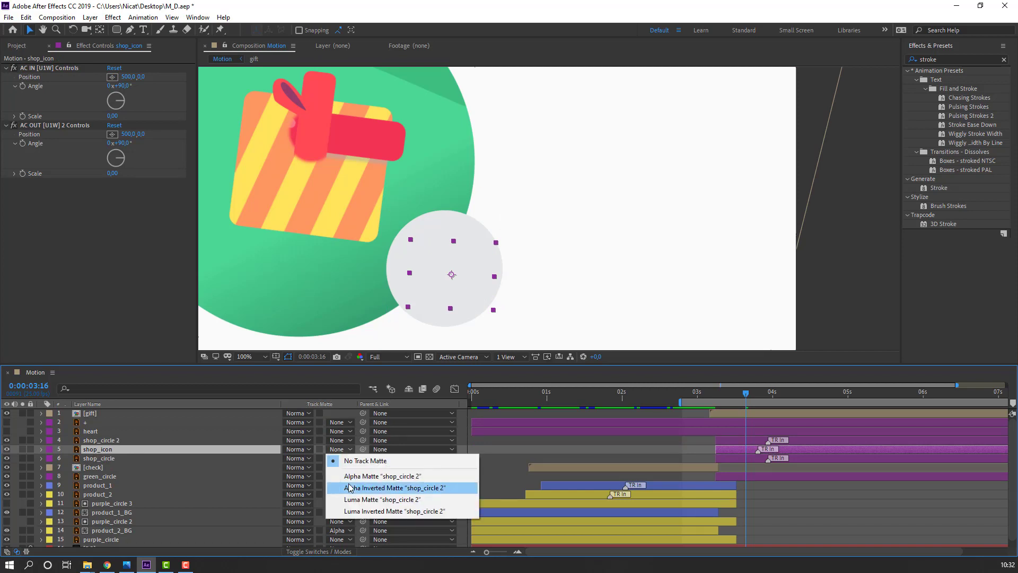
pyautogui.click(360, 475)
pyautogui.moveTo(706, 394); pyautogui.dragTo(733, 395)
pyautogui.scroll(-1, 571, 255)
pyautogui.press('space')
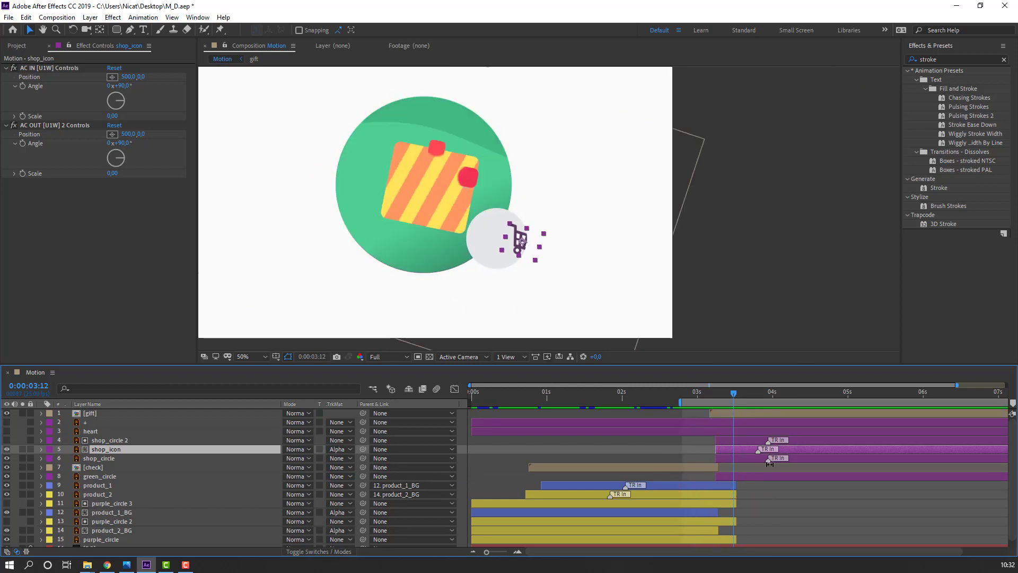
# Shift the In transition end markers of shop_circle, shop_circle 2 and shop_icon to about 0:00:04:06 and preview the slower entrance.
pyautogui.moveTo(766, 458); pyautogui.dragTo(790, 458)
pyautogui.click(769, 441)
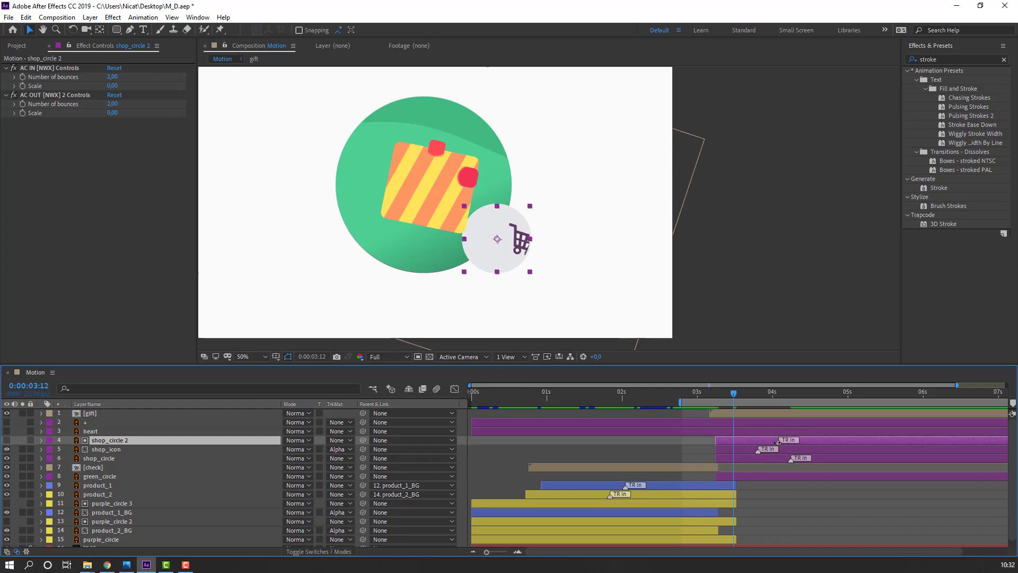
pyautogui.moveTo(778, 441)
pyautogui.mouseDown()
pyautogui.moveTo(796, 440)
pyautogui.moveTo(774, 450)
pyautogui.mouseUp()
pyautogui.press('space')
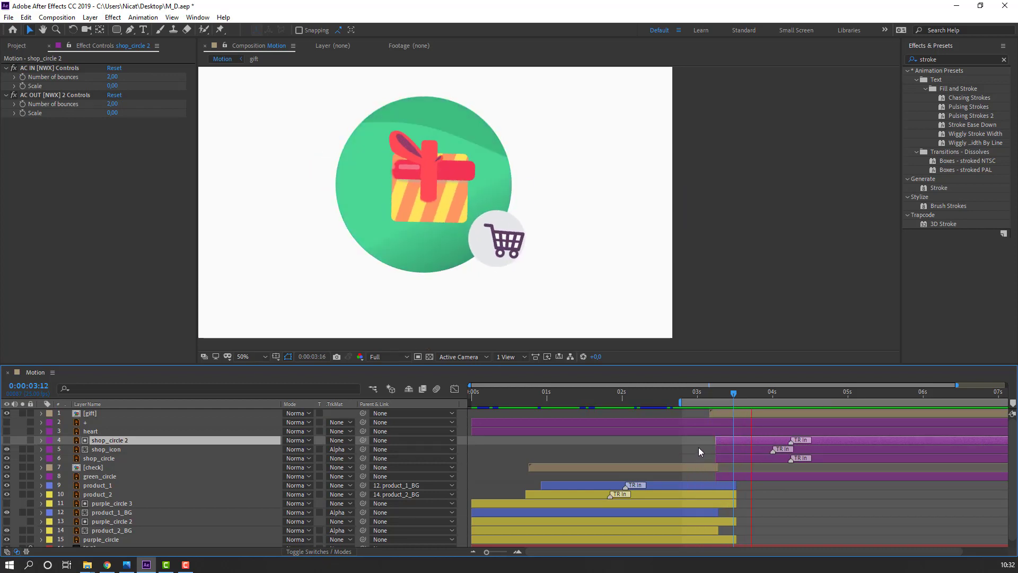
pyautogui.press('space')
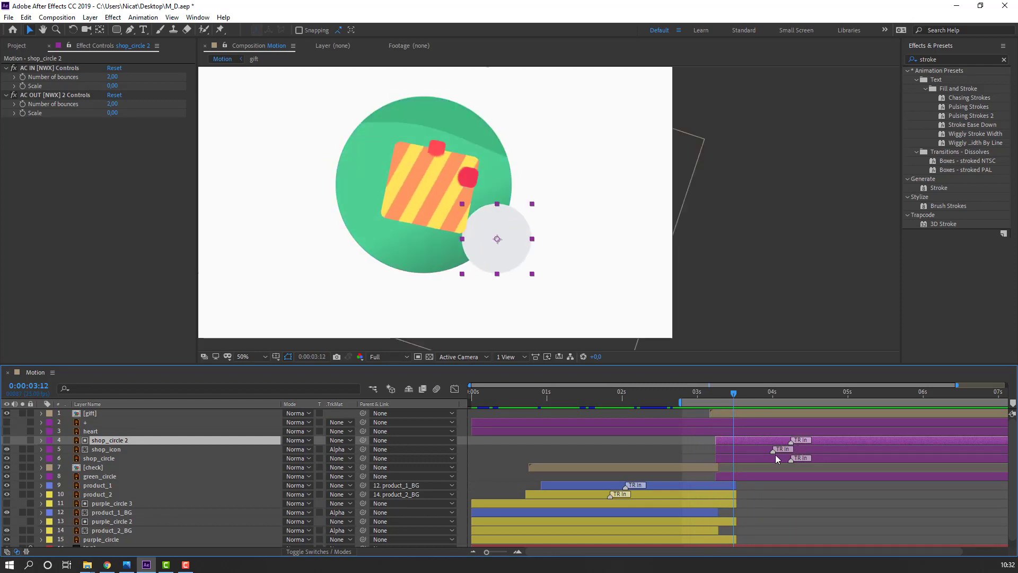
pyautogui.moveTo(783, 450); pyautogui.dragTo(801, 450)
pyautogui.press('space')
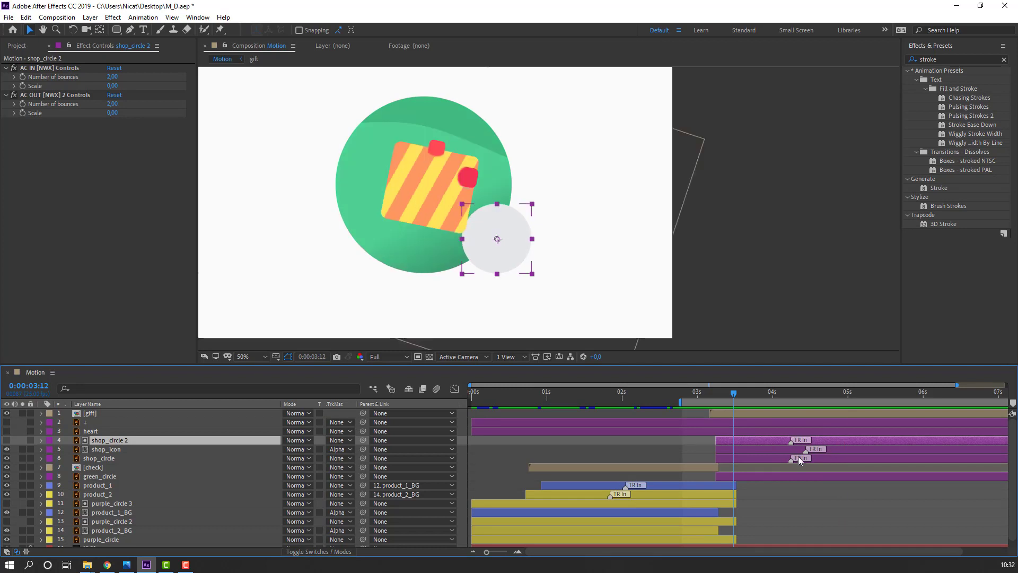
pyautogui.moveTo(806, 450); pyautogui.dragTo(792, 450)
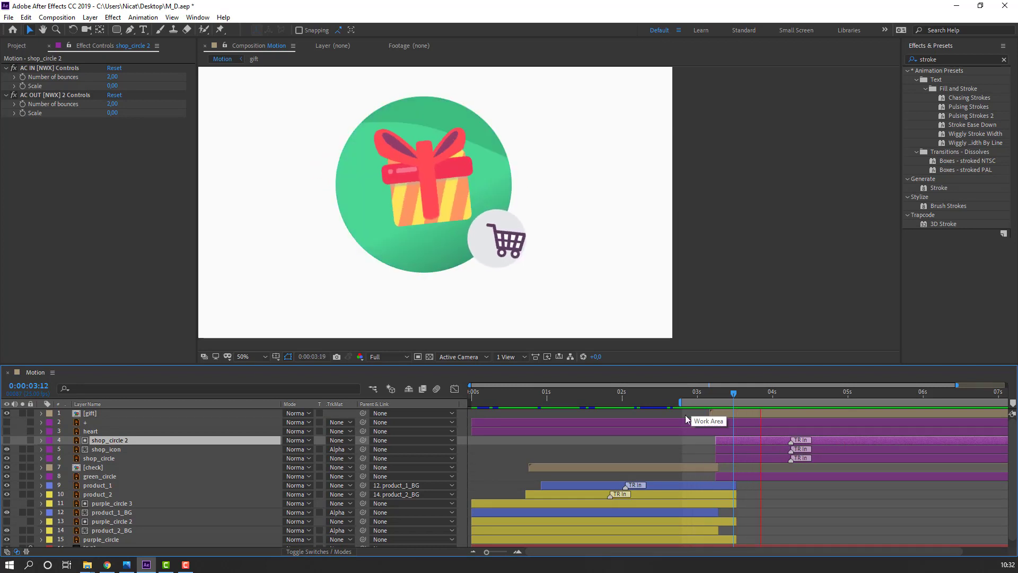
pyautogui.moveTo(736, 394); pyautogui.dragTo(769, 394)
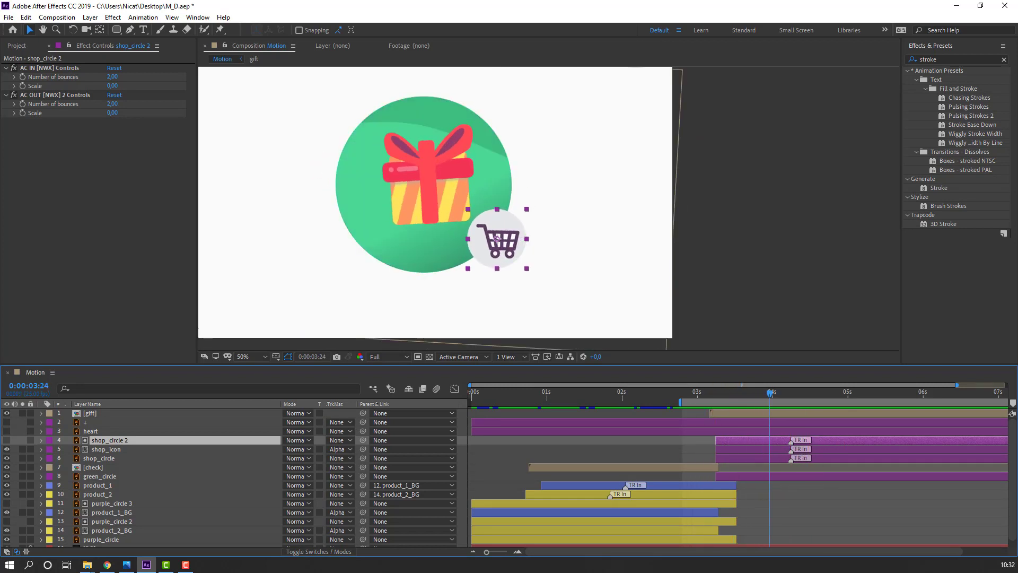
# Move the current time to 0:00:04:01 and make the heart and + layers visible.
pyautogui.hotkey('alt', 'Tab')
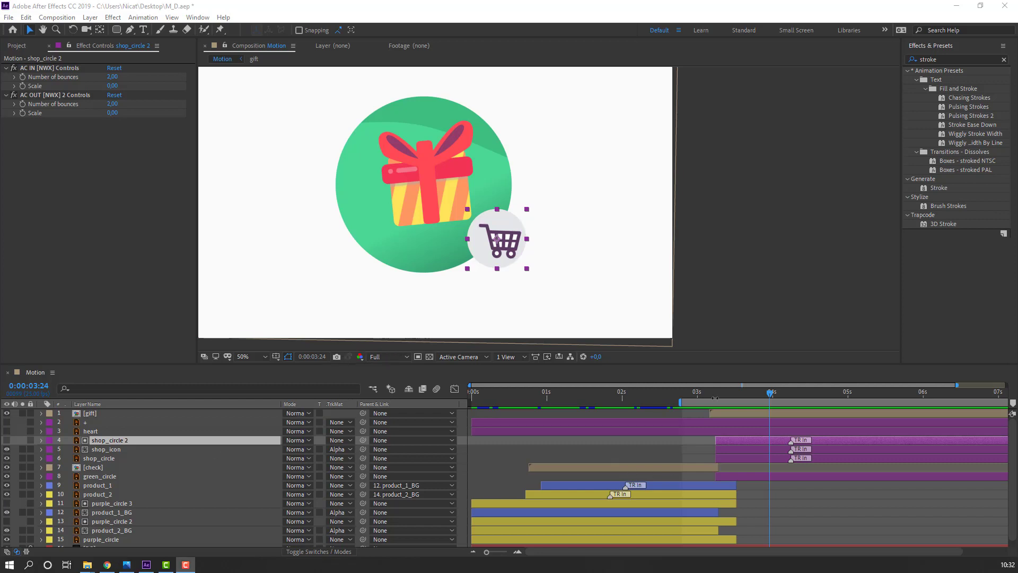
pyautogui.moveTo(714, 397); pyautogui.dragTo(775, 398)
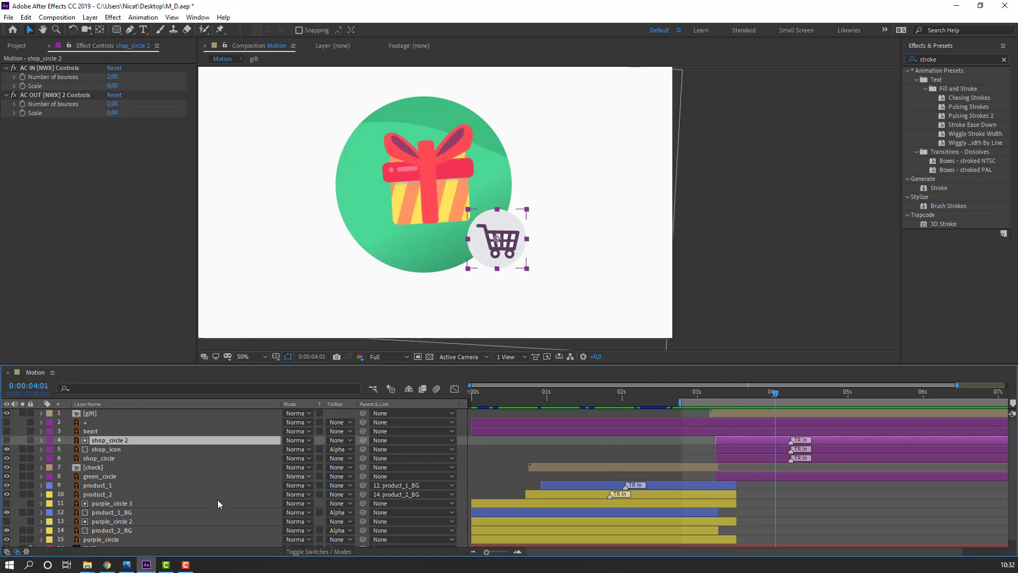
pyautogui.click(89, 433)
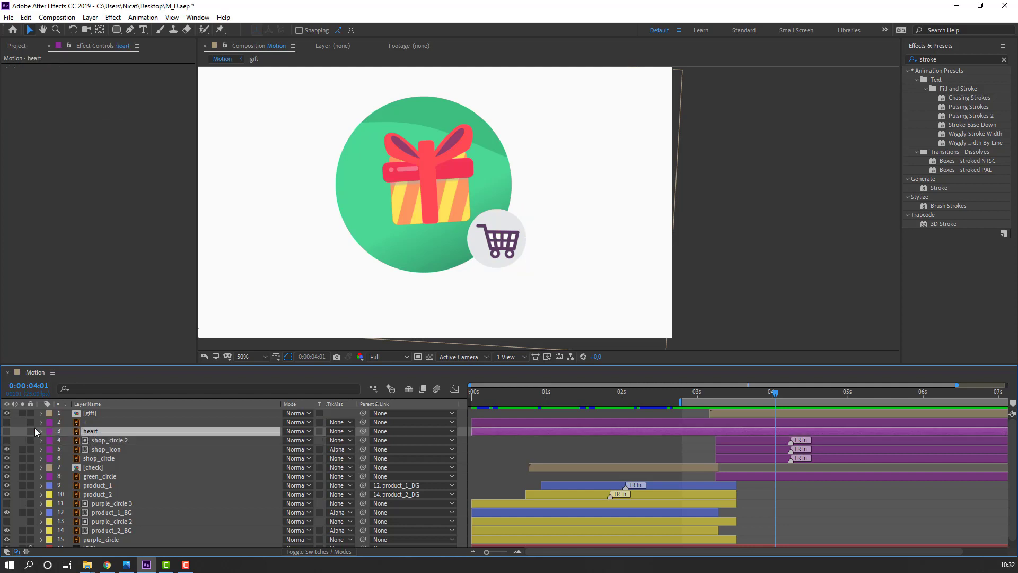
pyautogui.click(7, 431)
pyautogui.click(7, 422)
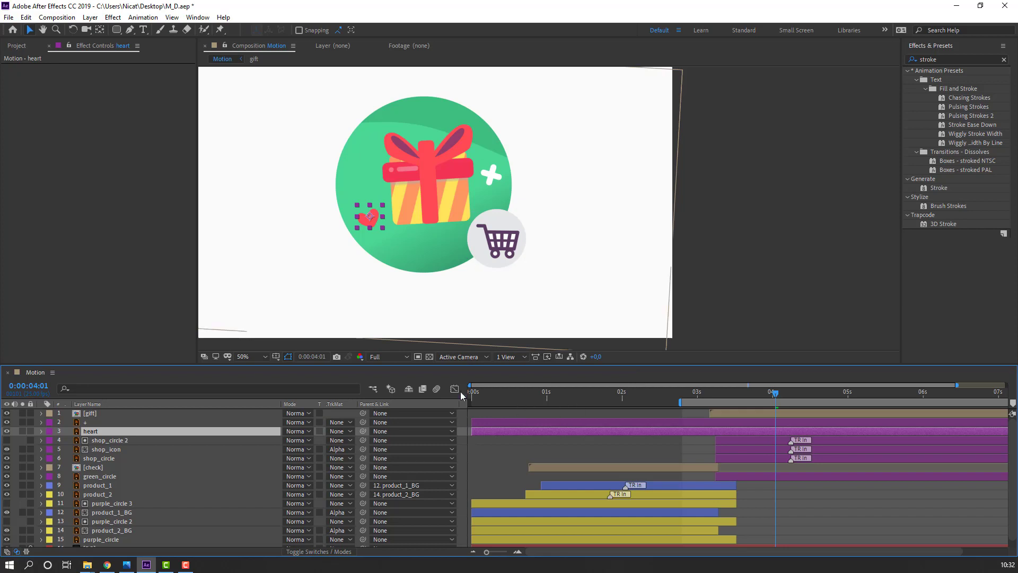
# Apply Animation Composer's Cosine Position & Rotation 3 effect preset to the heart layer and to the + layer.
pyautogui.moveTo(0, 233); pyautogui.dragTo(761, 102)
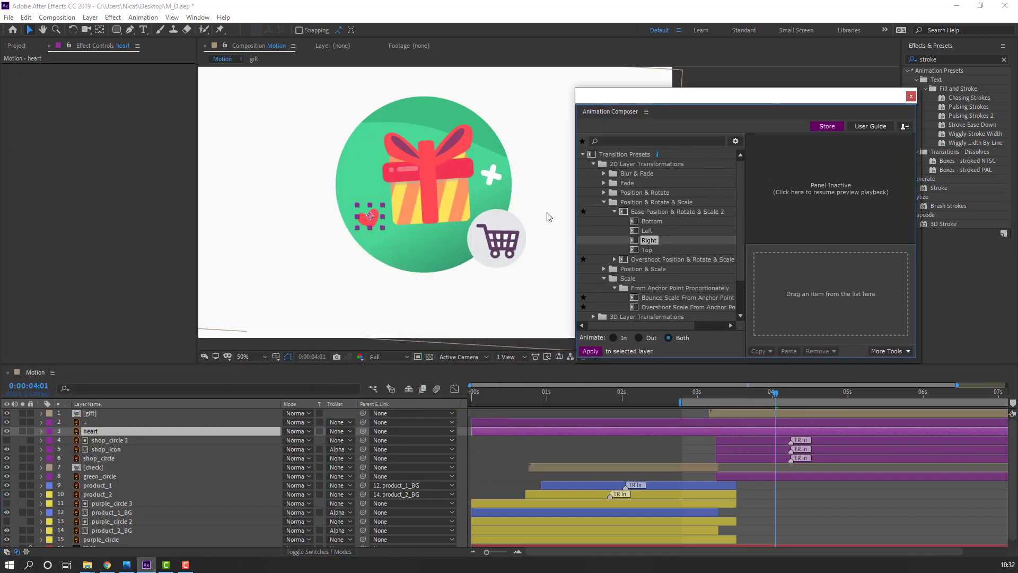
pyautogui.click(593, 164)
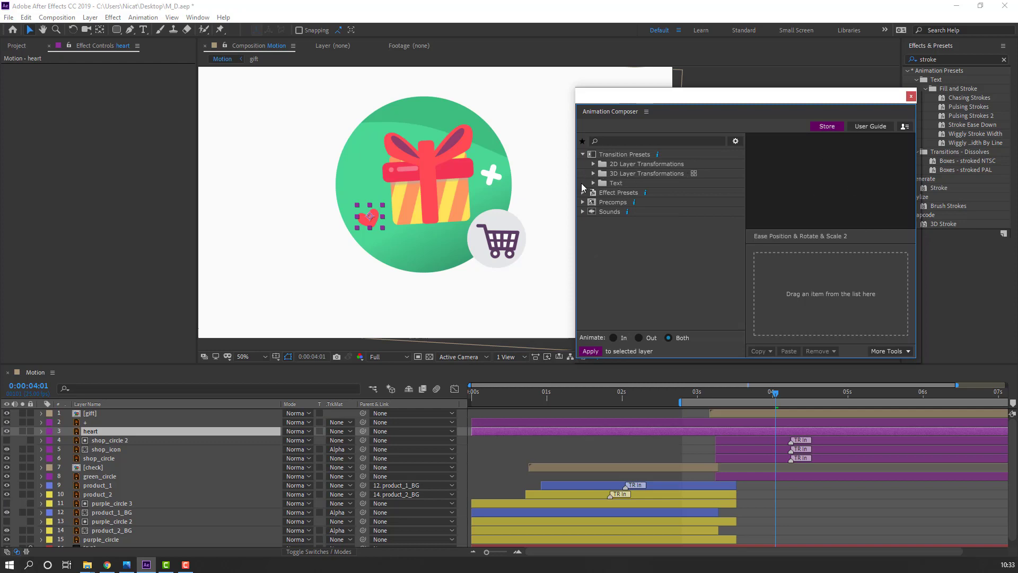
pyautogui.click(583, 154)
pyautogui.click(583, 164)
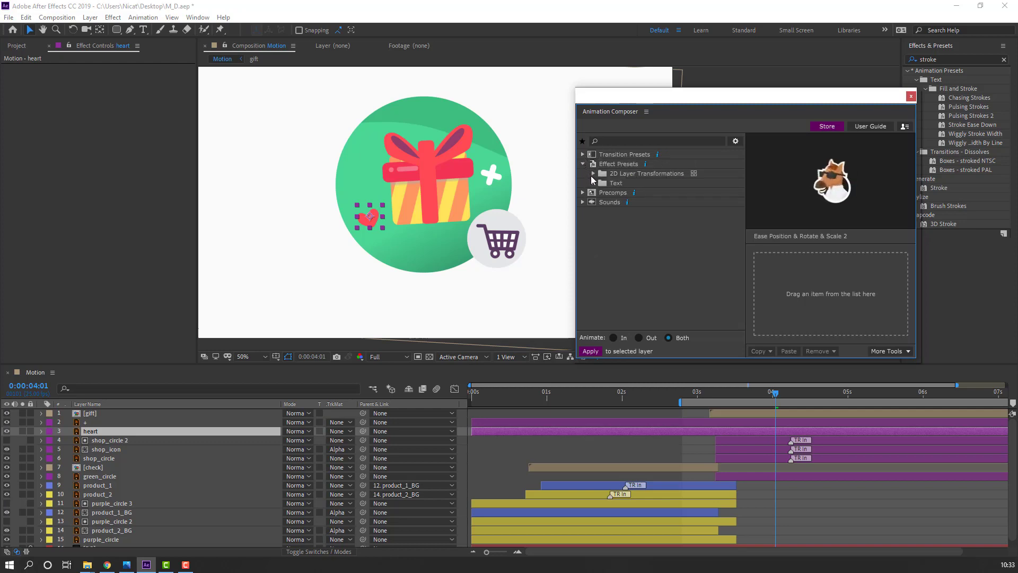
pyautogui.click(593, 174)
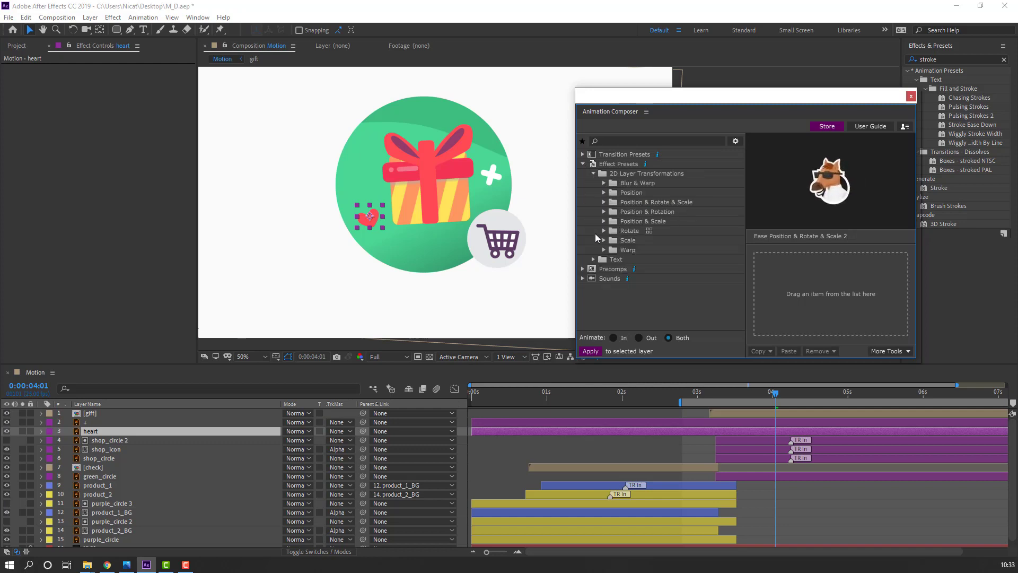
pyautogui.click(661, 241)
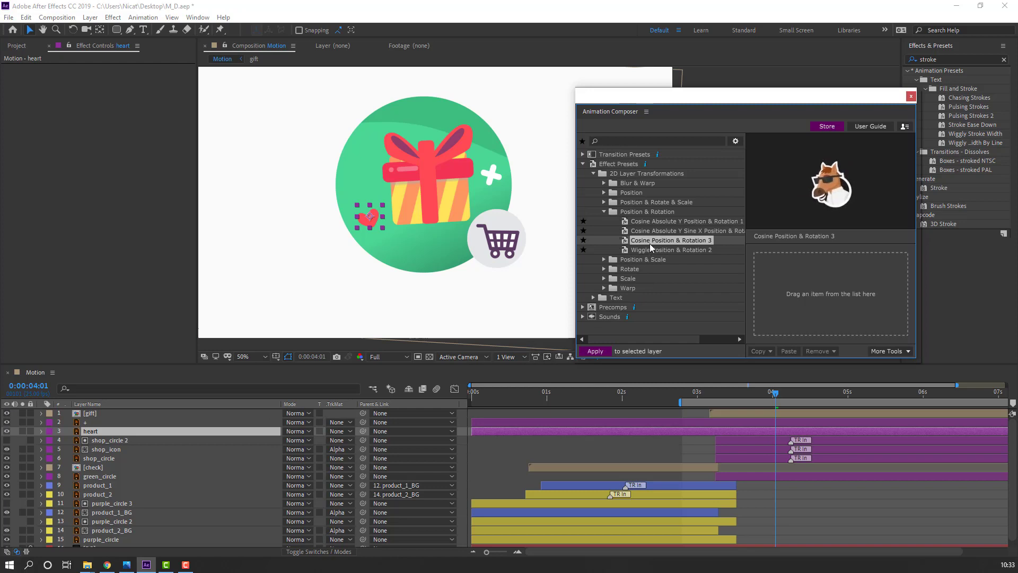
pyautogui.doubleClick(650, 241)
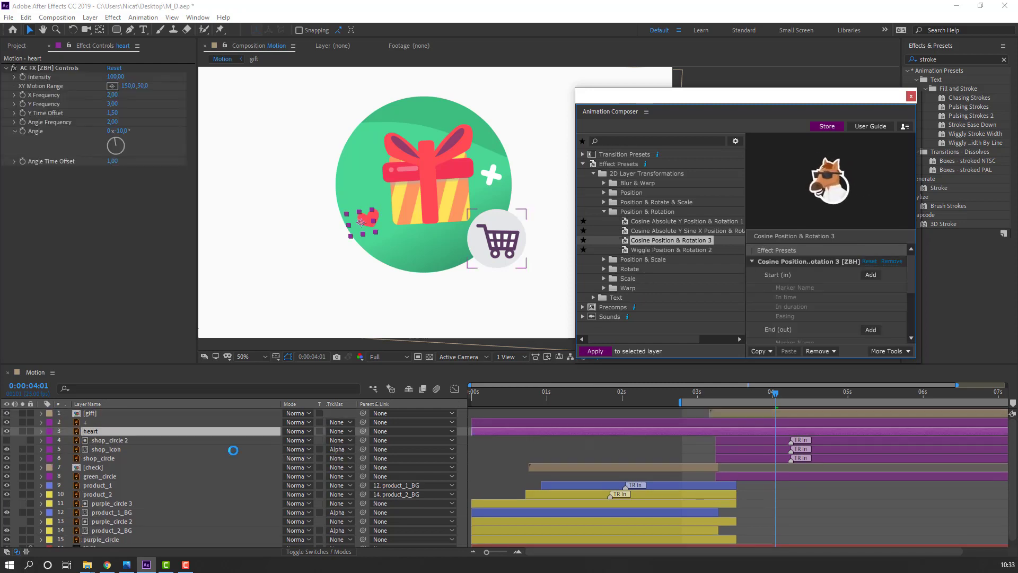
pyautogui.click(88, 423)
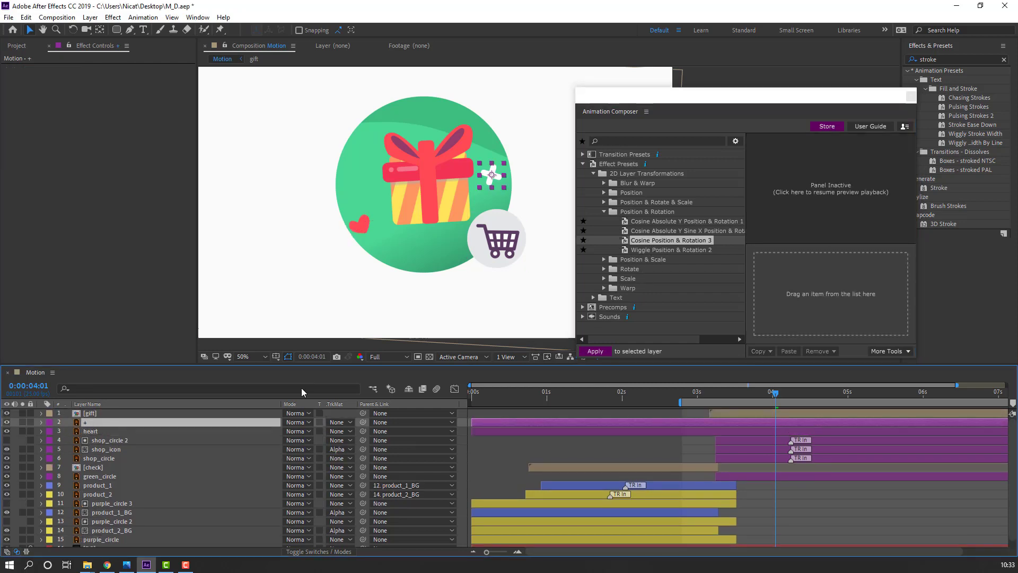
pyautogui.doubleClick(663, 240)
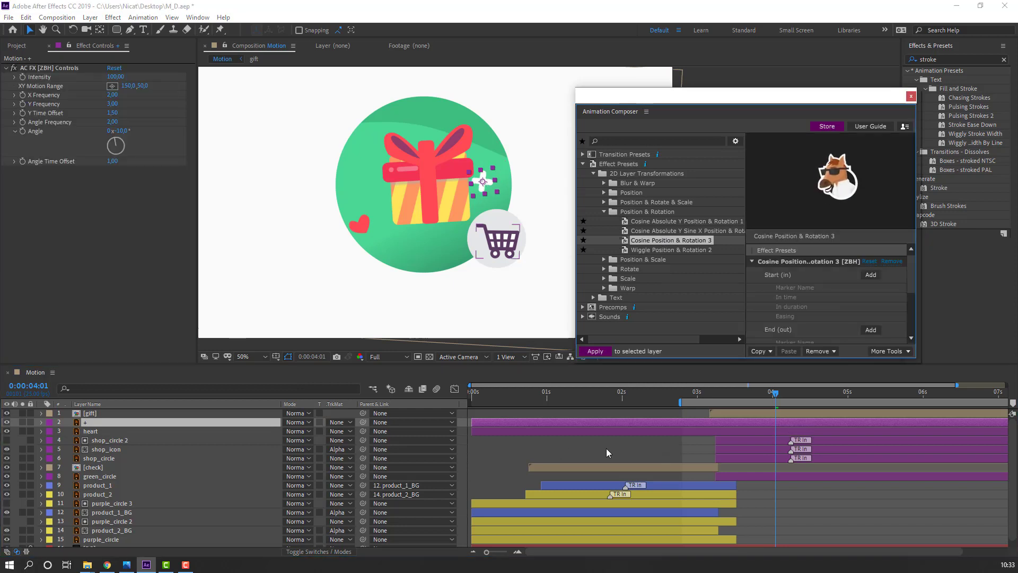
# Shift the heart and + layers together to start at about 0:00:03:07 and preview their motion.
pyautogui.click(477, 431)
pyautogui.keyDown('ctrl'); pyautogui.click(482, 423); pyautogui.keyUp('ctrl')
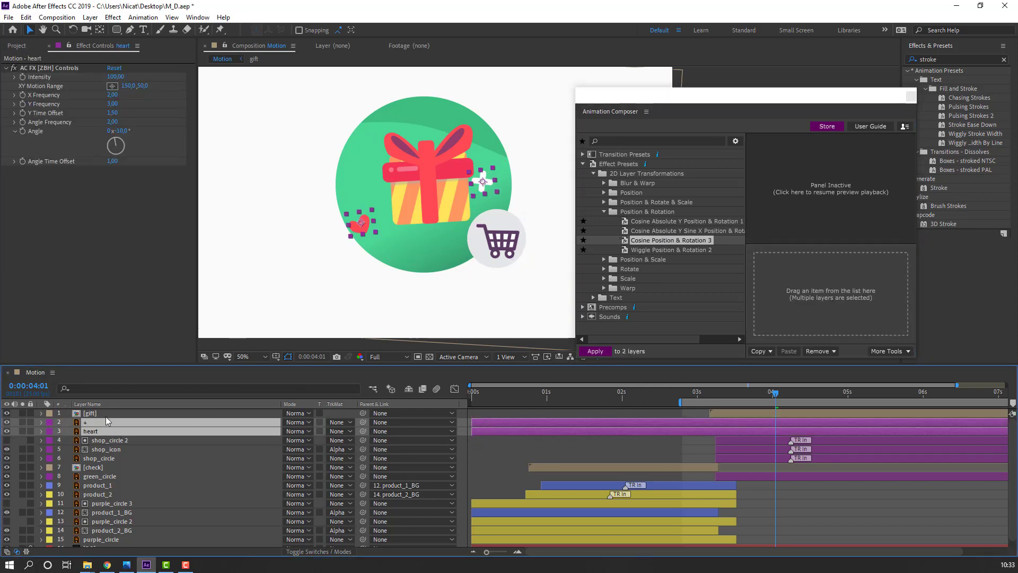
pyautogui.moveTo(485, 422); pyautogui.dragTo(731, 425)
pyautogui.press('space')
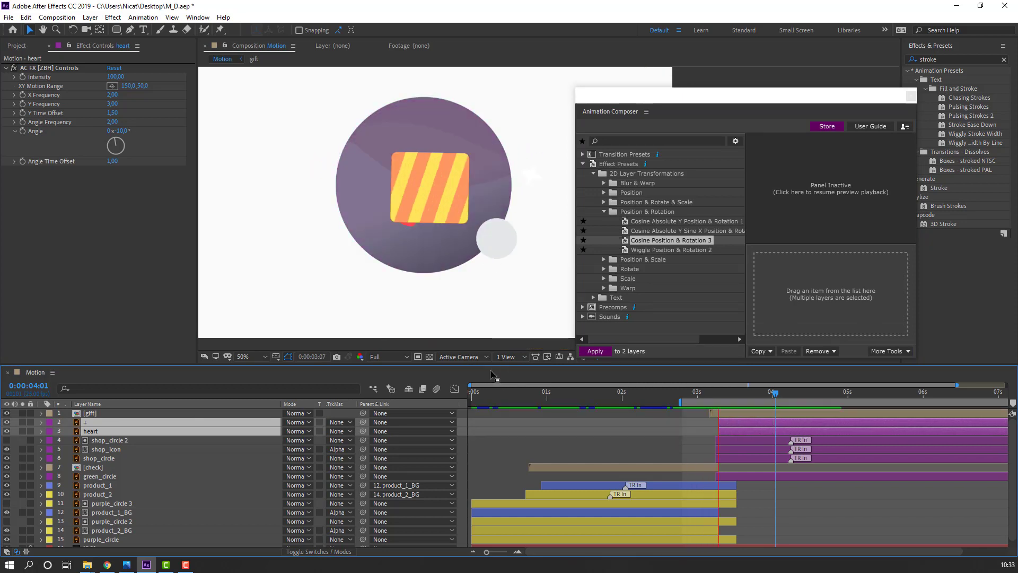
pyautogui.click(768, 393)
pyautogui.moveTo(768, 393); pyautogui.dragTo(778, 393)
# Set the Intensity of the heart layer's Cosine Position & Rotation effect to 10 and preview the motion.
pyautogui.click(667, 431)
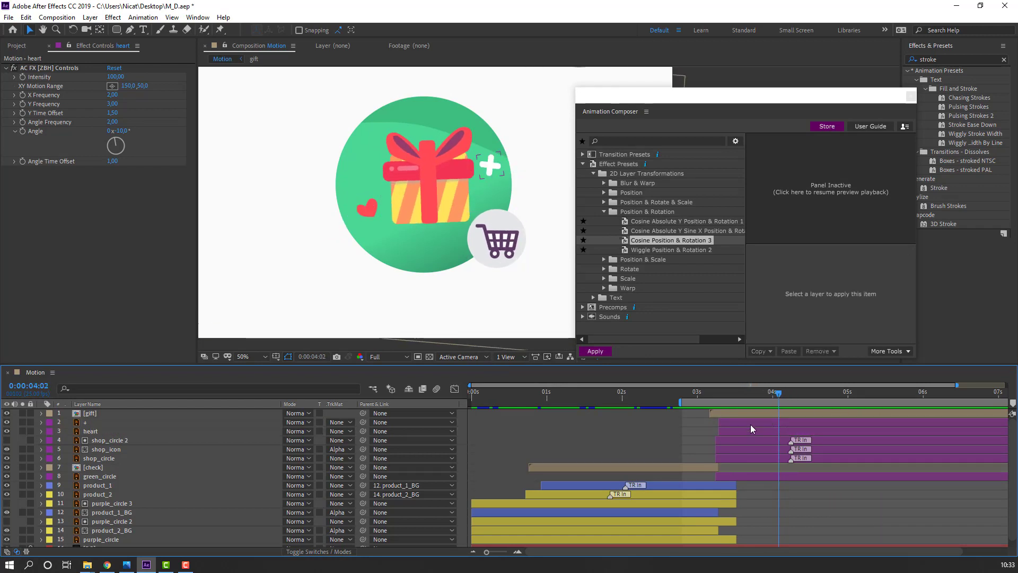
pyautogui.click(93, 432)
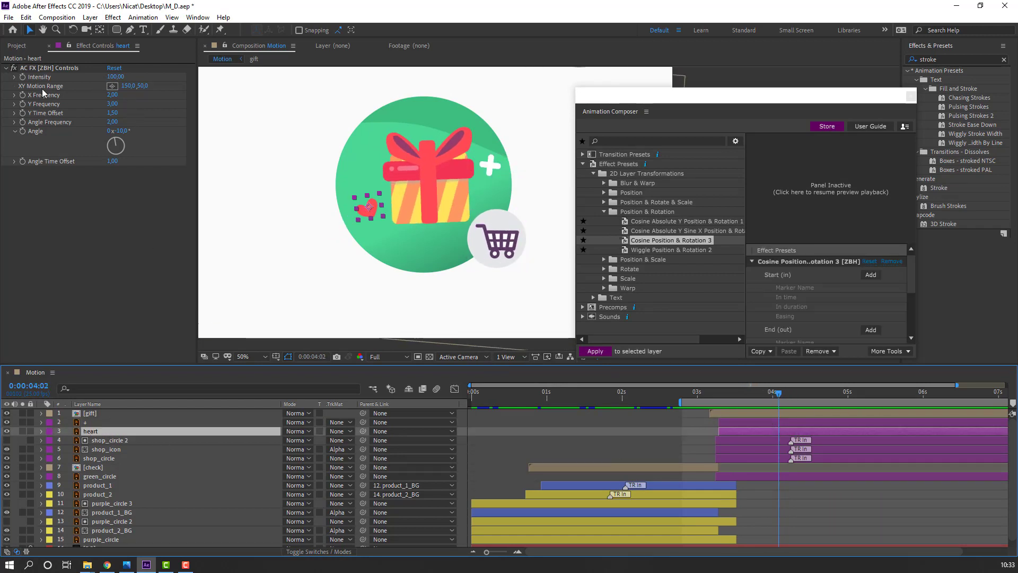
pyautogui.click(112, 78)
pyautogui.write('10')
pyautogui.press('Return')
pyautogui.press('space')
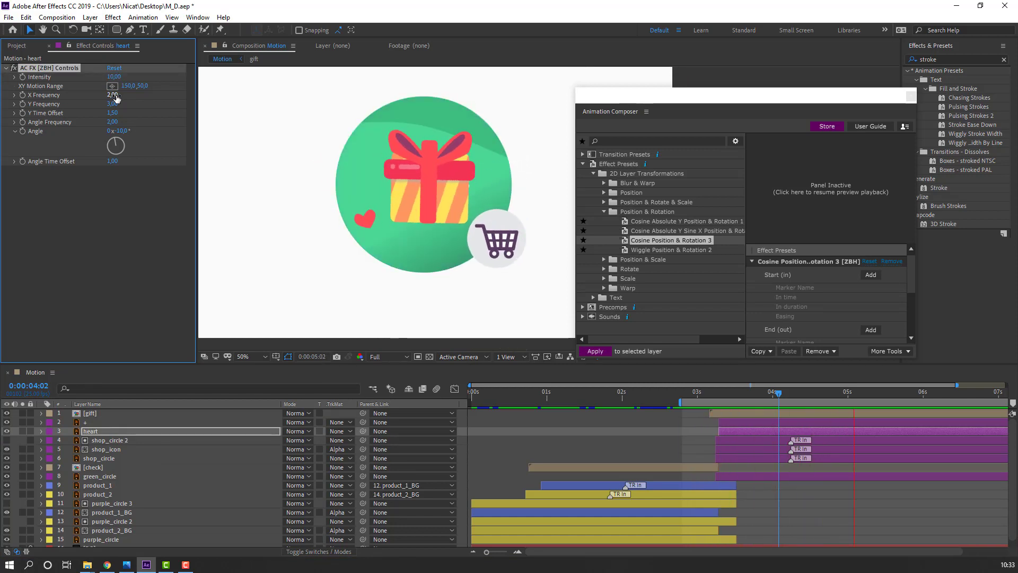
# Set the Intensity of the + layer's Cosine Position & Rotation effect to 20 and preview the motion.
pyautogui.click(93, 431)
pyautogui.click(88, 422)
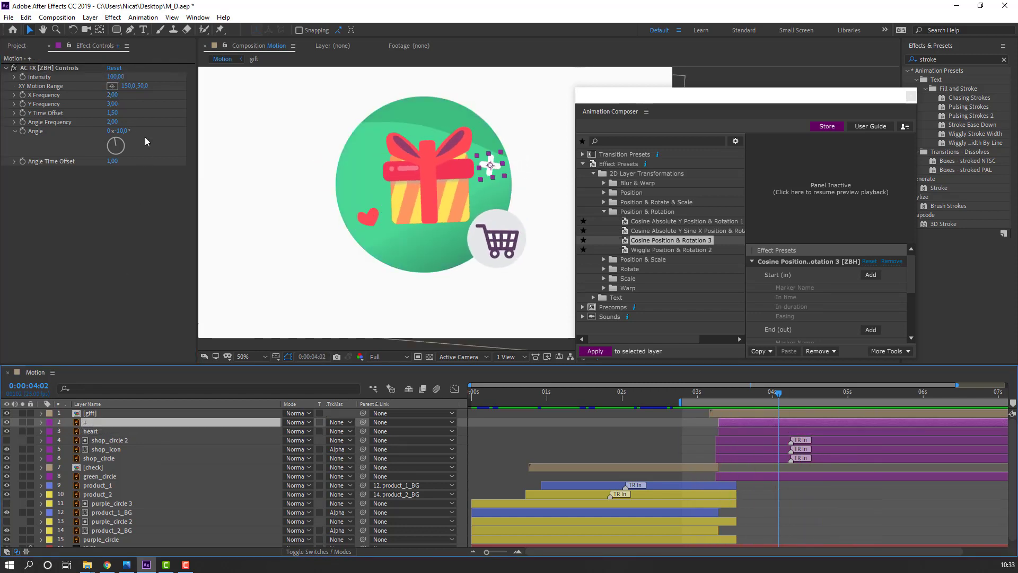
pyautogui.click(114, 77)
pyautogui.press('Return')
pyautogui.press('space')
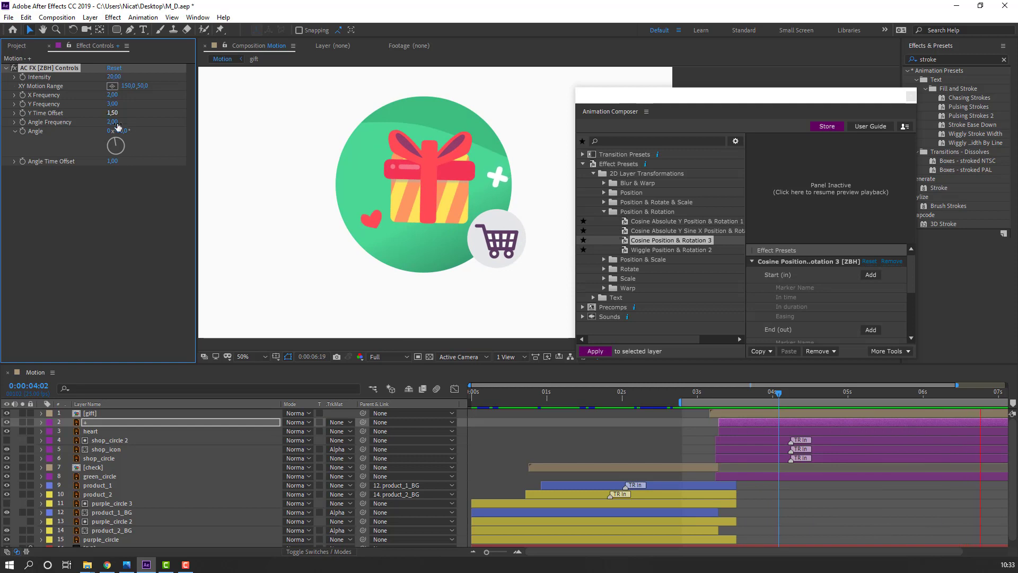
pyautogui.press('space')
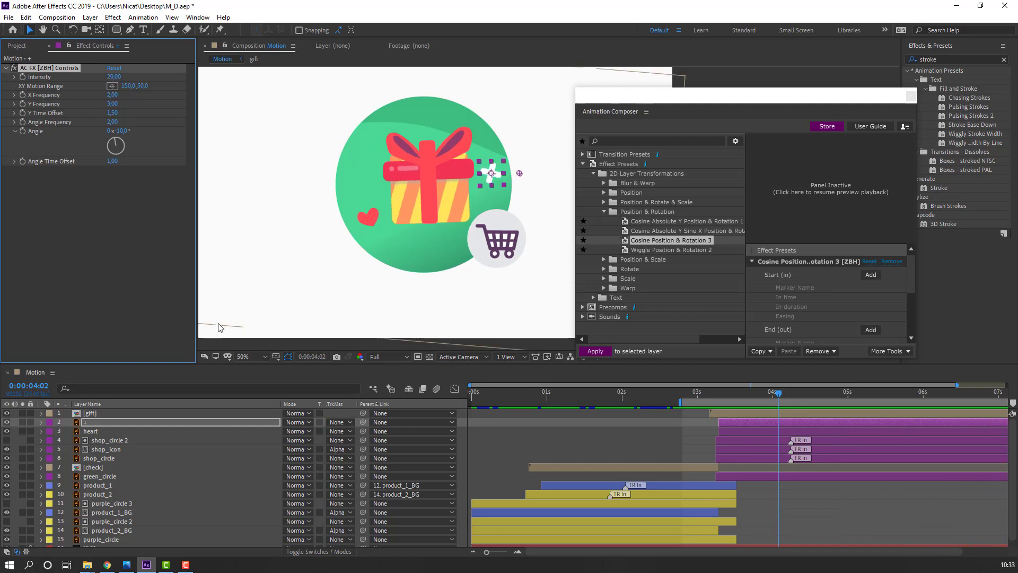
# Set the Intensity of the heart layer's Cosine Position & Rotation effect to 20 and preview the motion.
pyautogui.click(90, 432)
pyautogui.click(113, 78)
pyautogui.write('20')
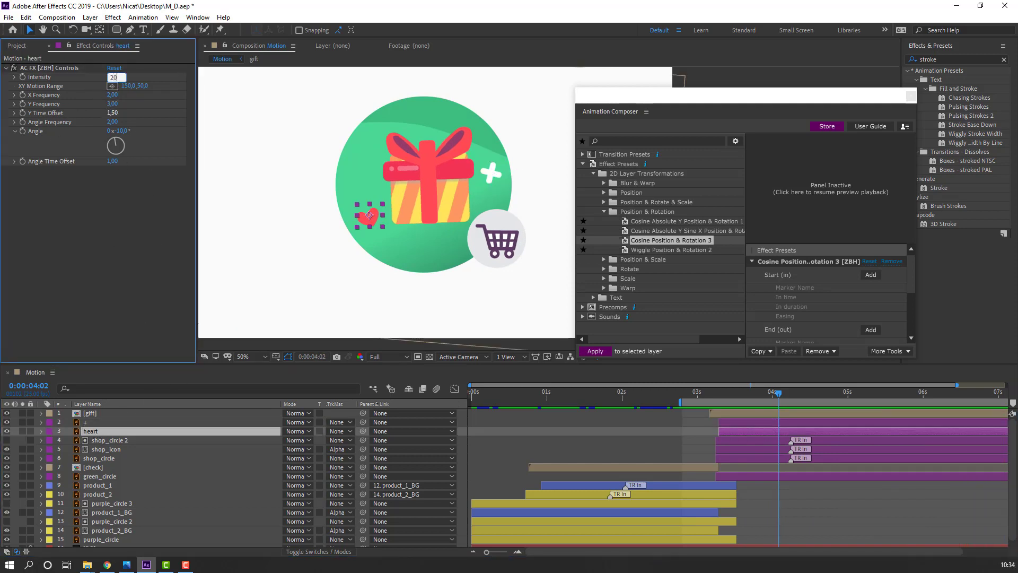
pyautogui.press('Return')
pyautogui.press('space')
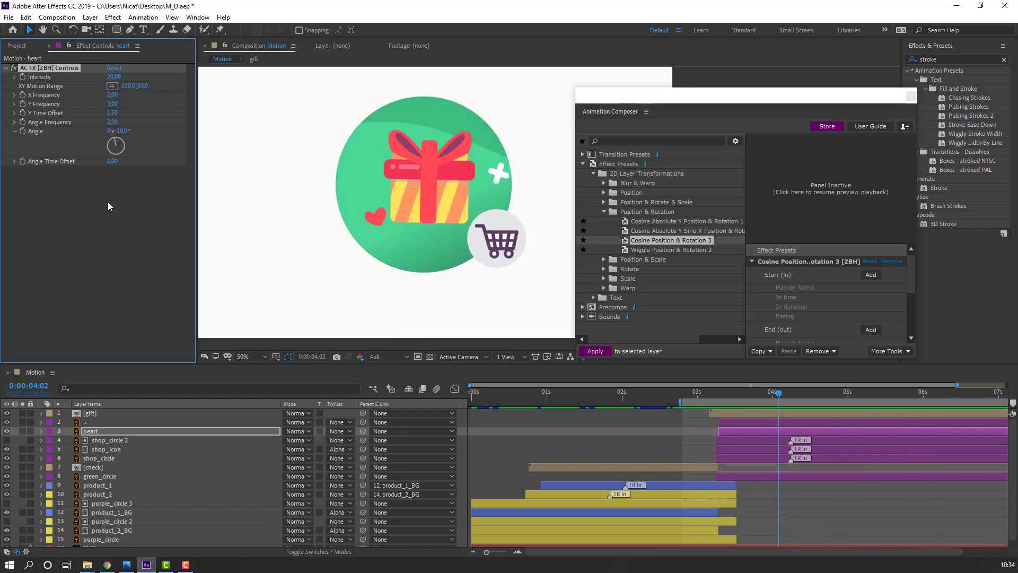
pyautogui.press('space')
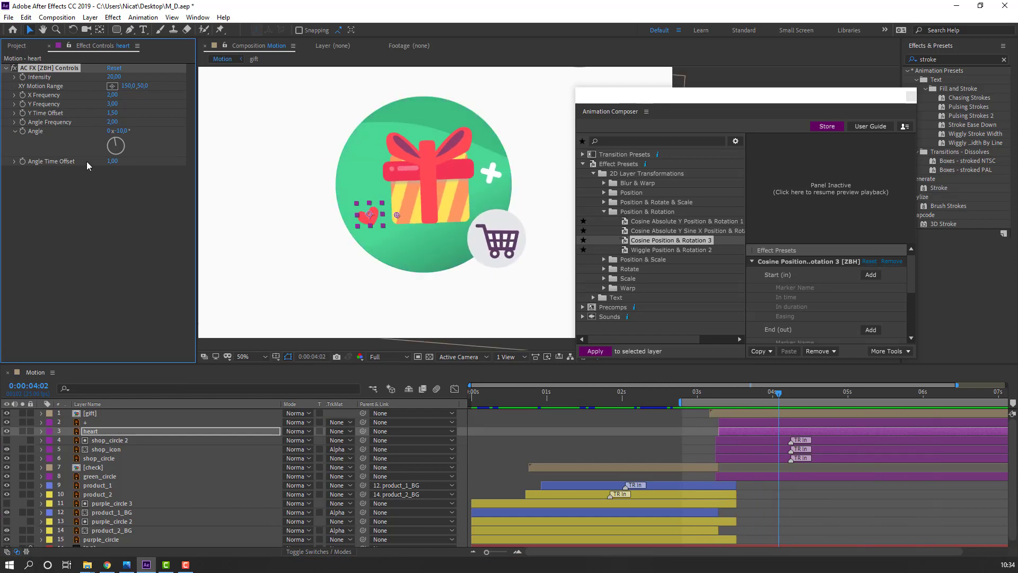
# Set the Angle in the heart layer's Cosine Position & Rotation effect to +10° and preview the motion.
pyautogui.click(89, 432)
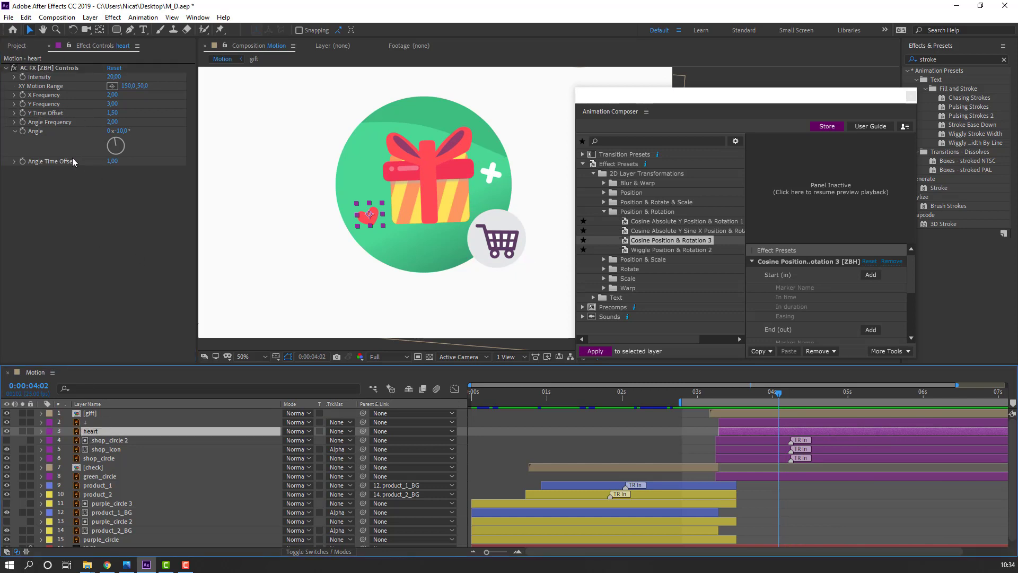
pyautogui.click(123, 133)
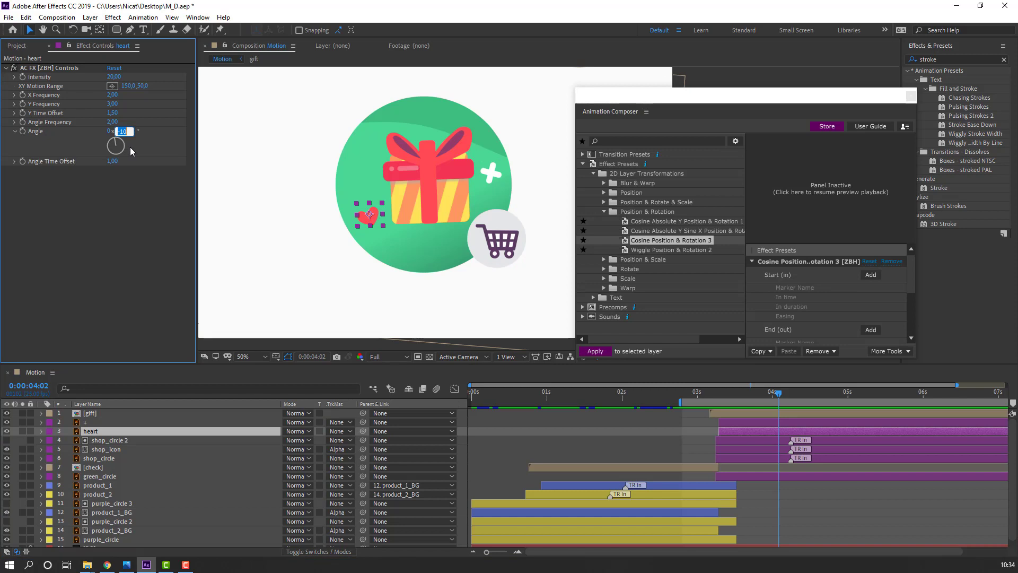
pyautogui.write('+')
pyautogui.press('Return')
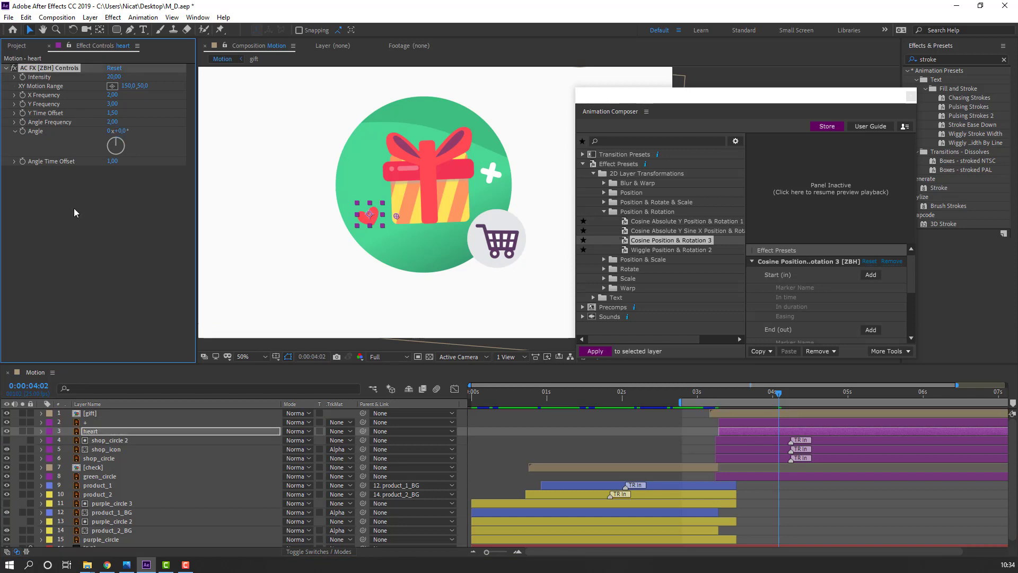
pyautogui.write('10')
pyautogui.press('Return')
pyautogui.press('space')
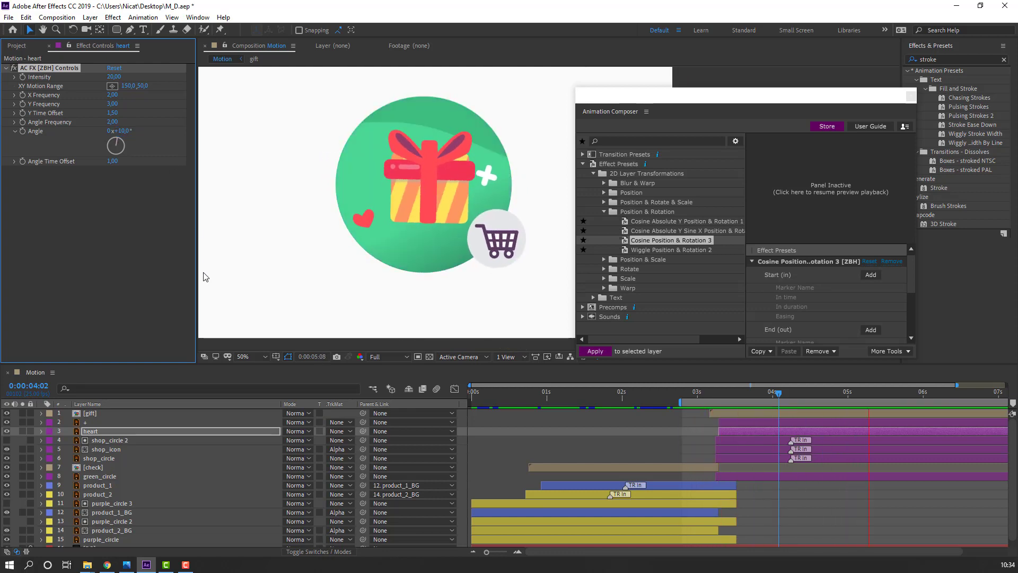
pyautogui.press('space')
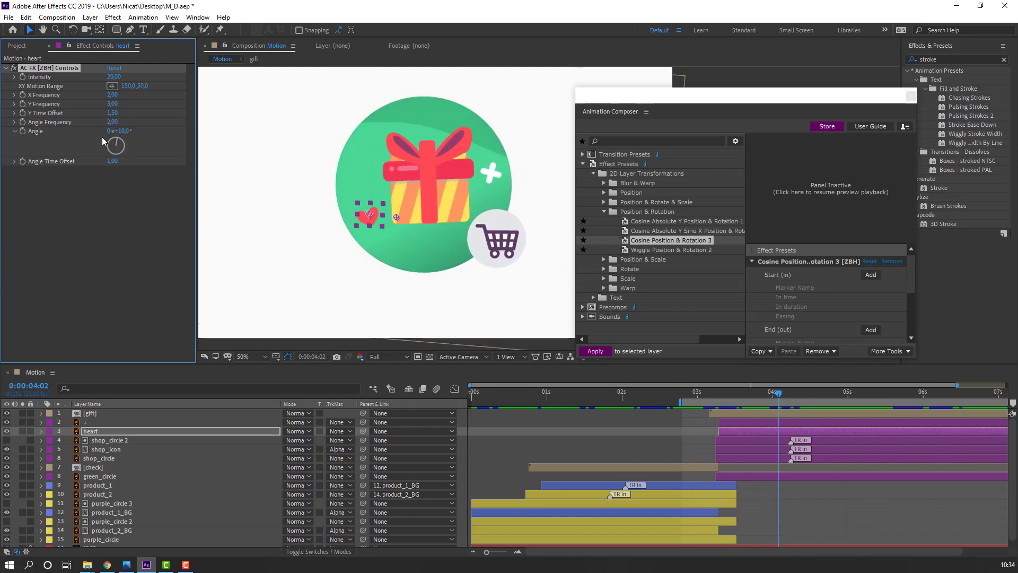
# Reduce the heart layer's XY Motion Range to about 46, 43 by moving its control point close to the heart, and preview the motion.
pyautogui.moveTo(146, 88); pyautogui.dragTo(137, 86)
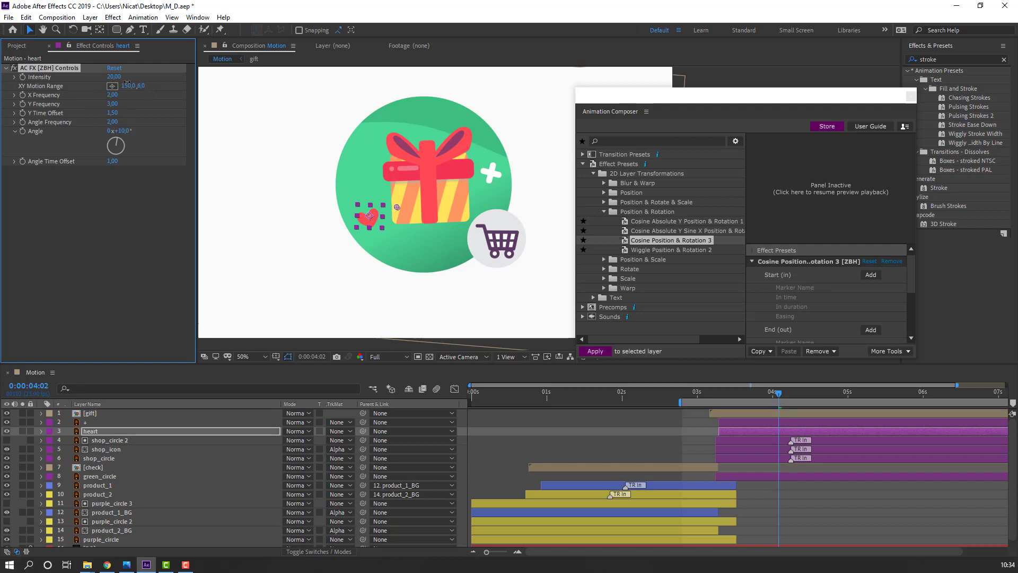
pyautogui.moveTo(397, 212); pyautogui.dragTo(395, 212)
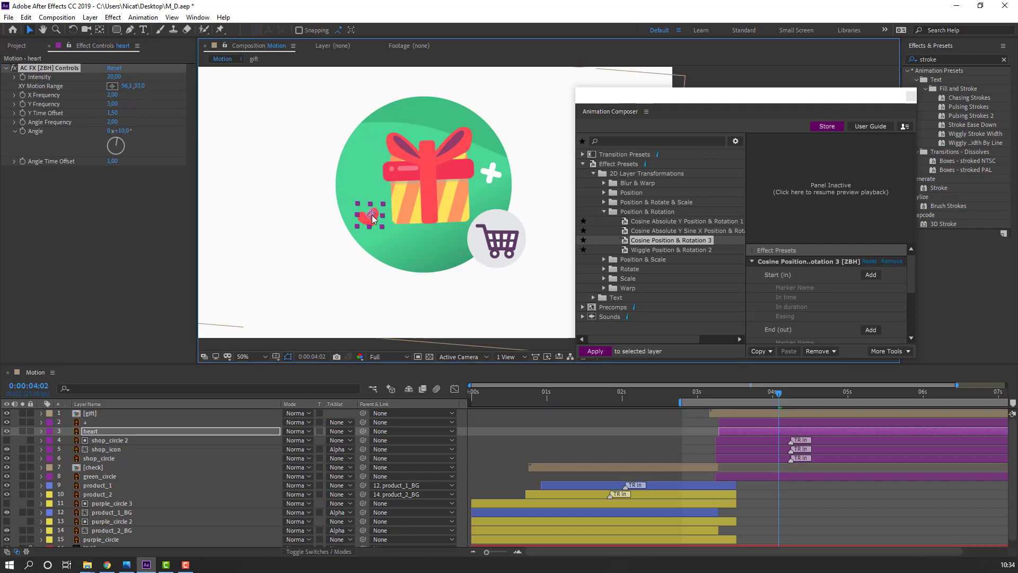
pyautogui.press('space')
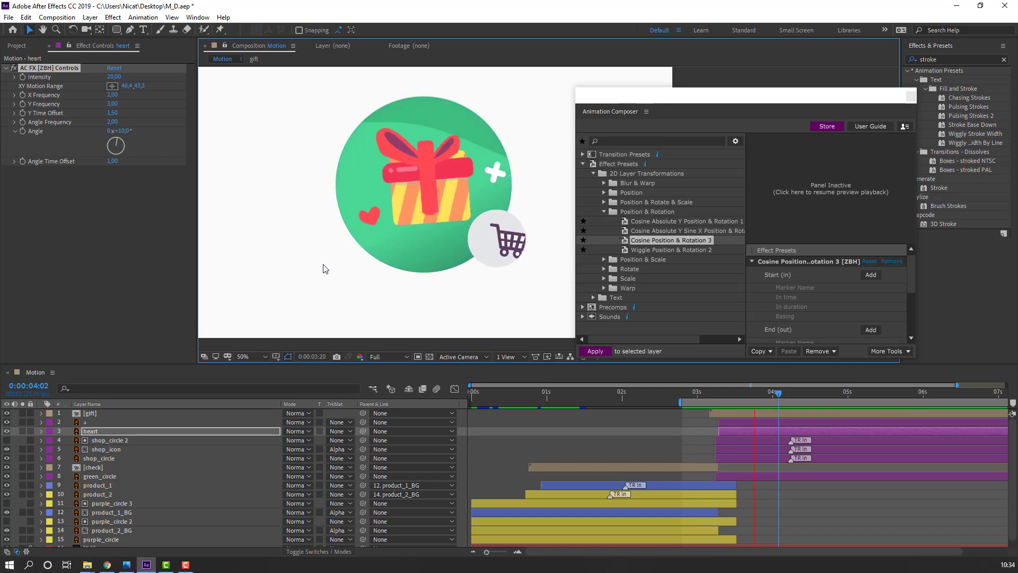
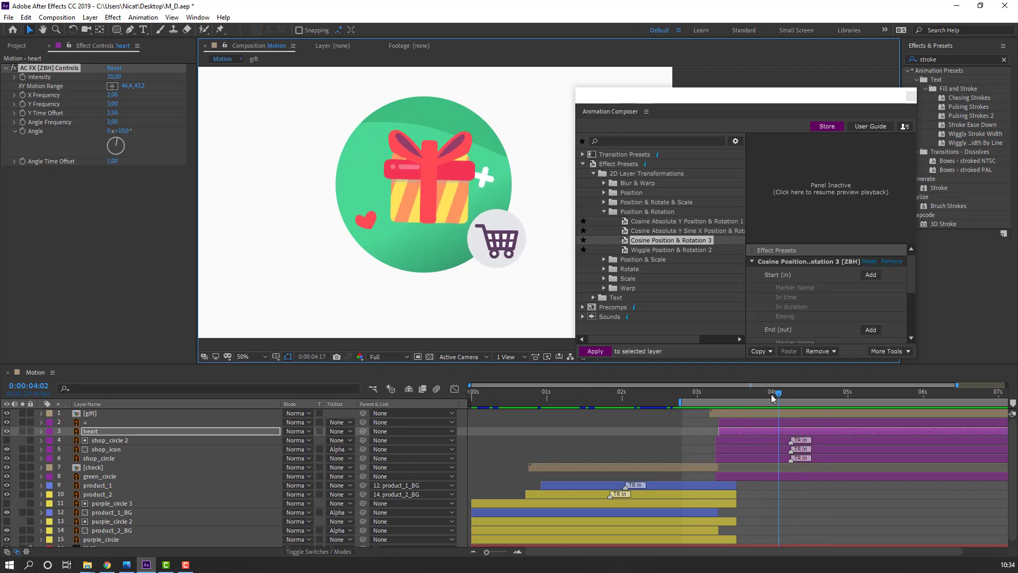
# Check the heart motion around 0:00:04:19 and close the Animation Composer window.
pyautogui.moveTo(772, 399); pyautogui.dragTo(830, 398)
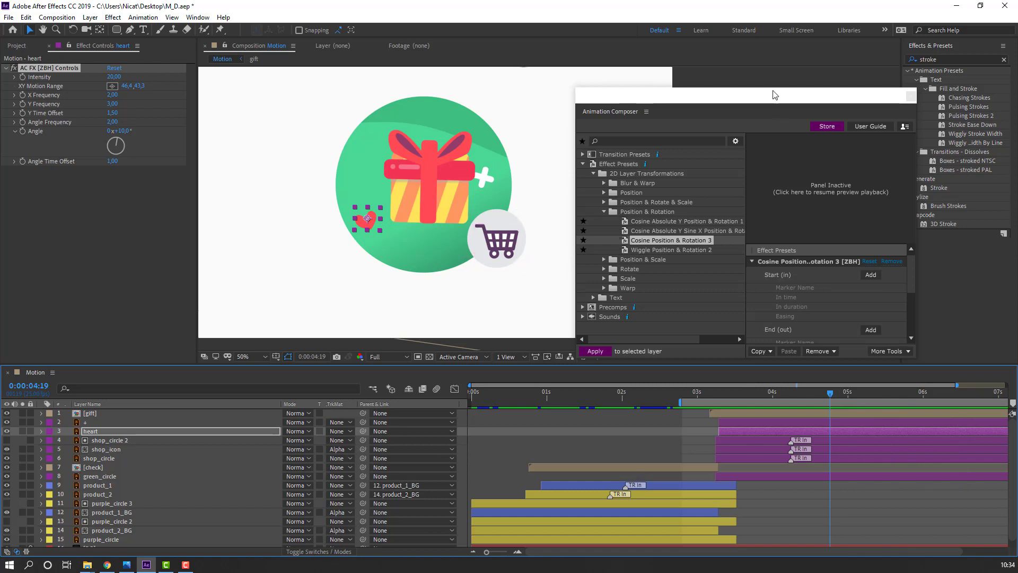
pyautogui.moveTo(765, 100); pyautogui.dragTo(586, 144)
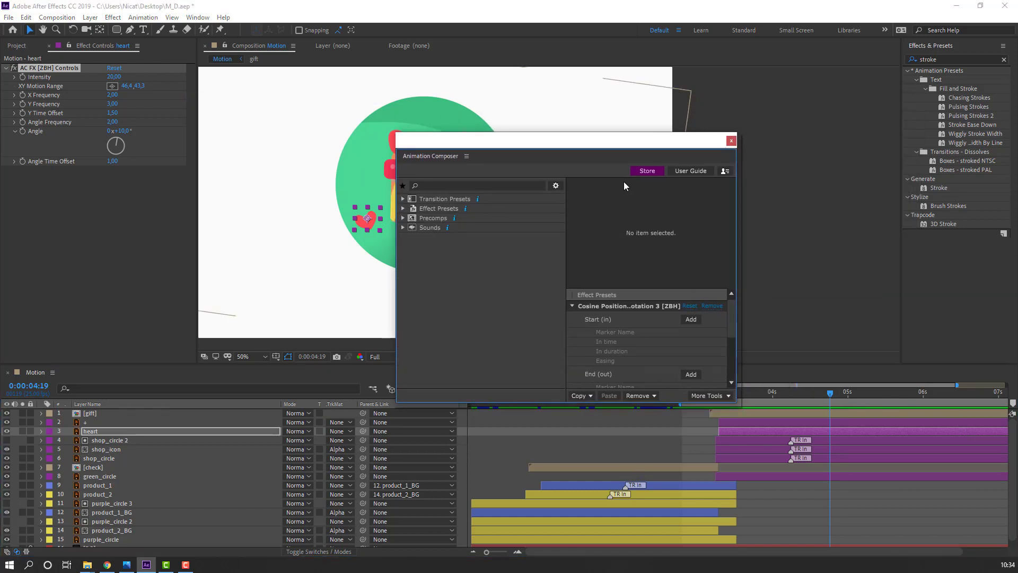
pyautogui.click(731, 141)
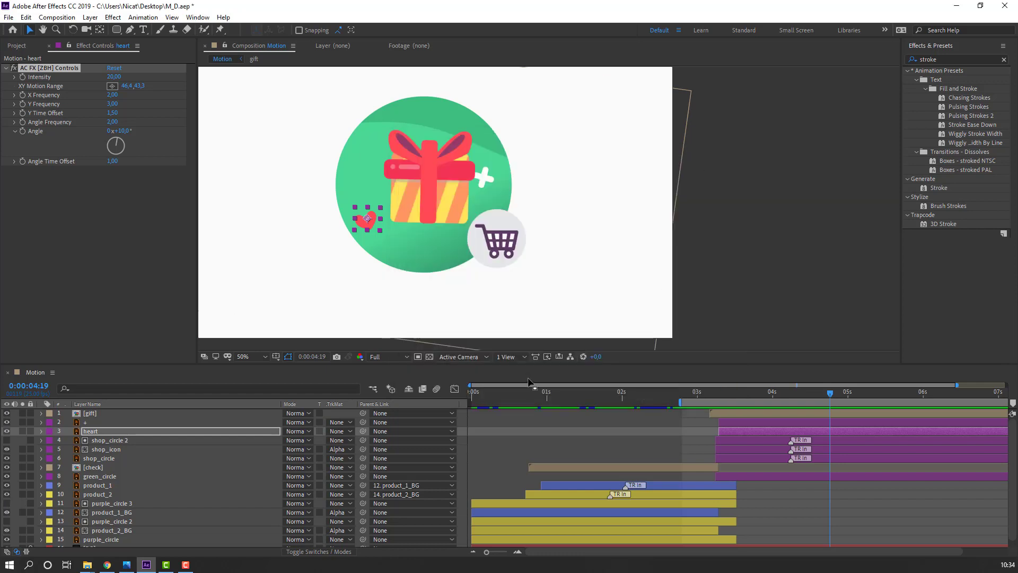
# Extend the work area back to the start of the composition and save the project.
pyautogui.moveTo(680, 401); pyautogui.dragTo(448, 393)
pyautogui.hotkey('ctrl', 's')
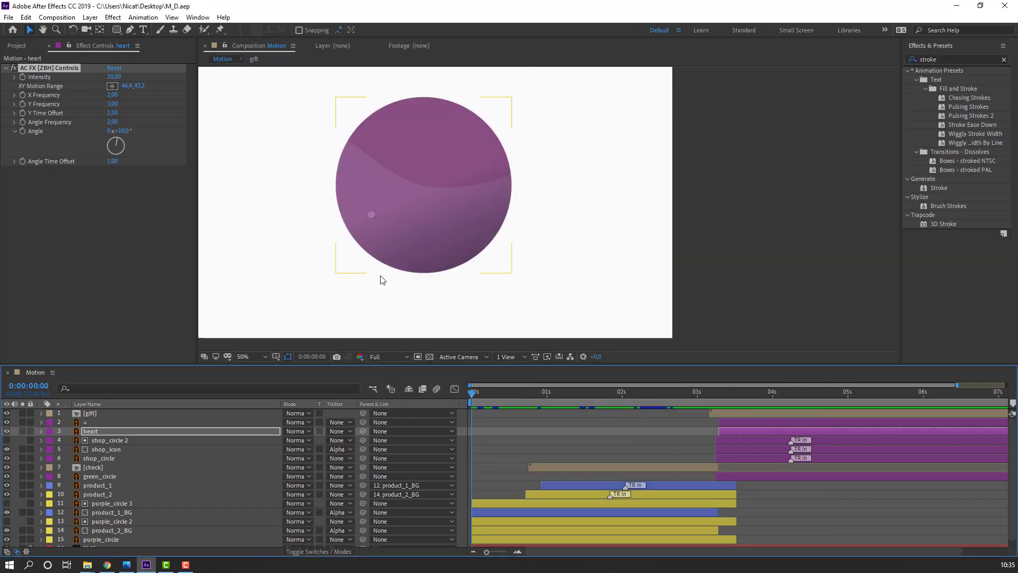
# With no layer selected, draw a short straight horizontal line with the Pen tool across the left part of the purple circle.
pyautogui.scroll(-2, 571, 315)
pyautogui.click(672, 324)
pyautogui.scroll(1, 566, 325)
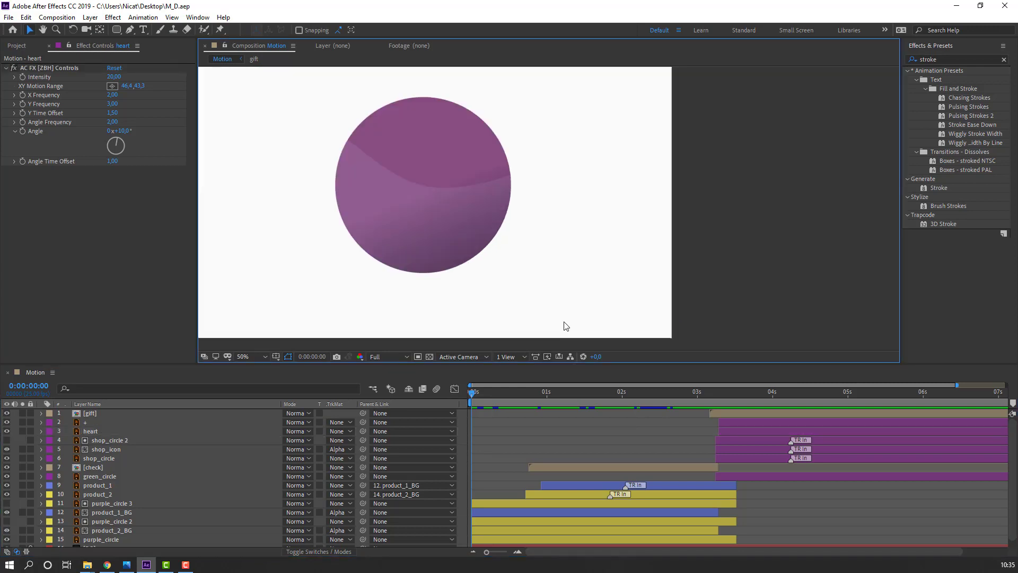
pyautogui.click(130, 30)
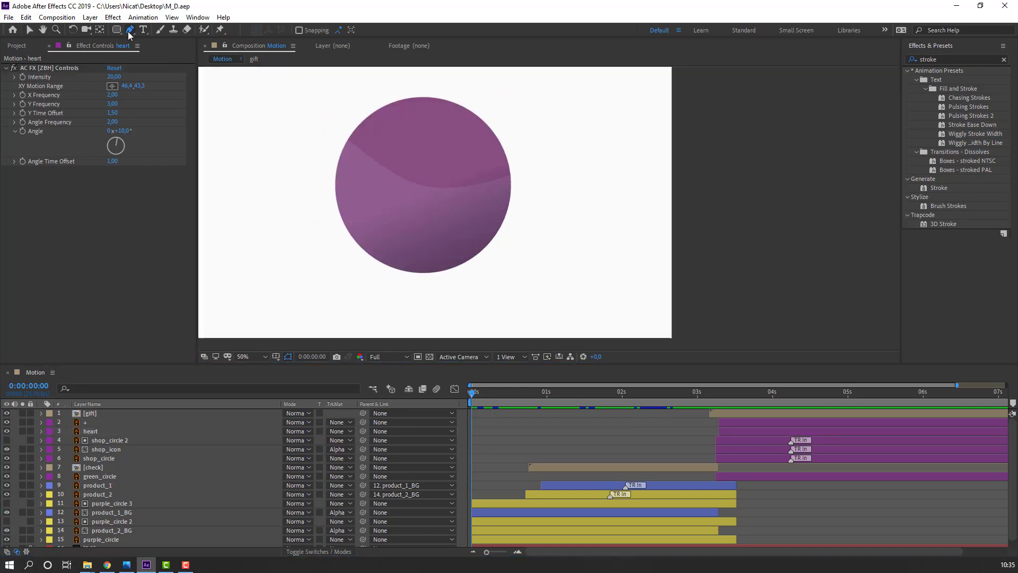
pyautogui.click(346, 189)
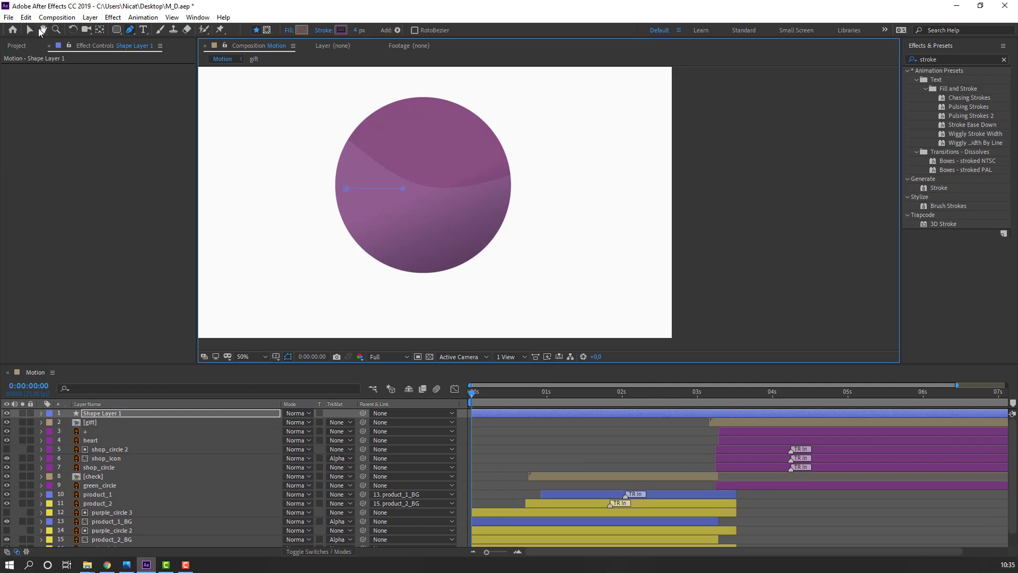
pyautogui.click(30, 30)
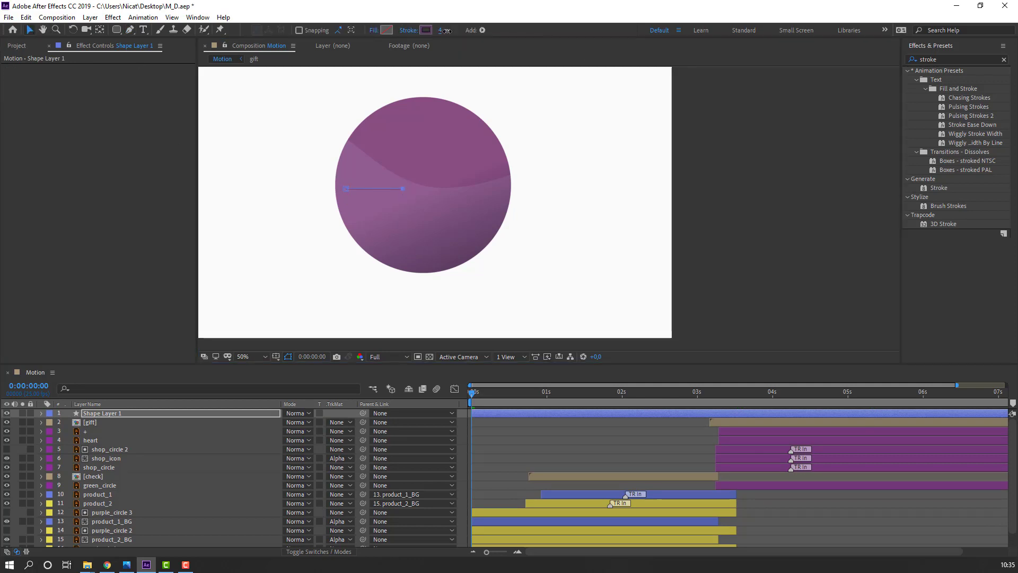
# Make the new line's stroke white and set its width to 25 px.
pyautogui.moveTo(447, 31); pyautogui.dragTo(457, 31)
pyautogui.click(427, 30)
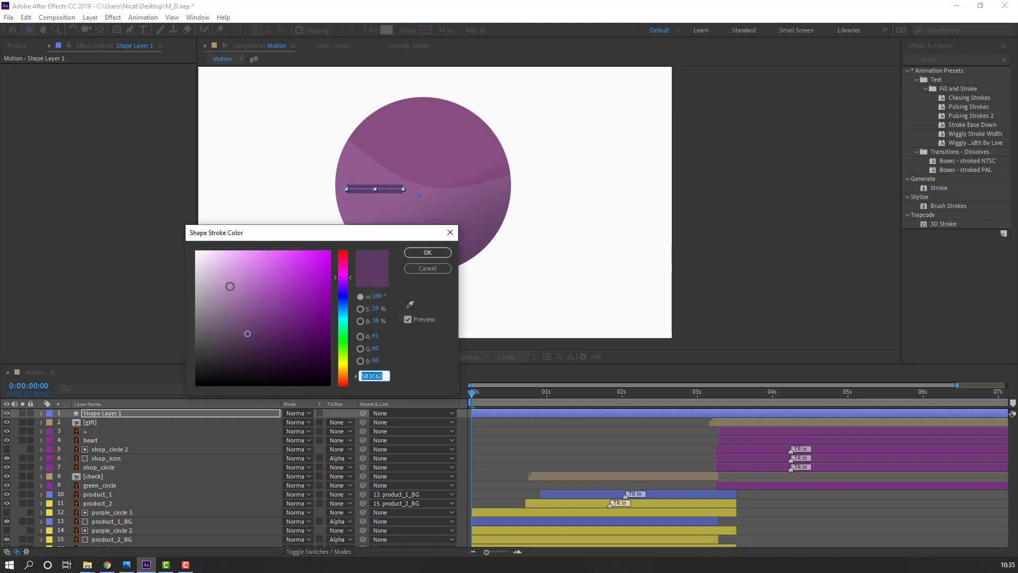
pyautogui.moveTo(231, 286); pyautogui.dragTo(170, 250)
pyautogui.click(427, 253)
pyautogui.scroll(4, 557, 241)
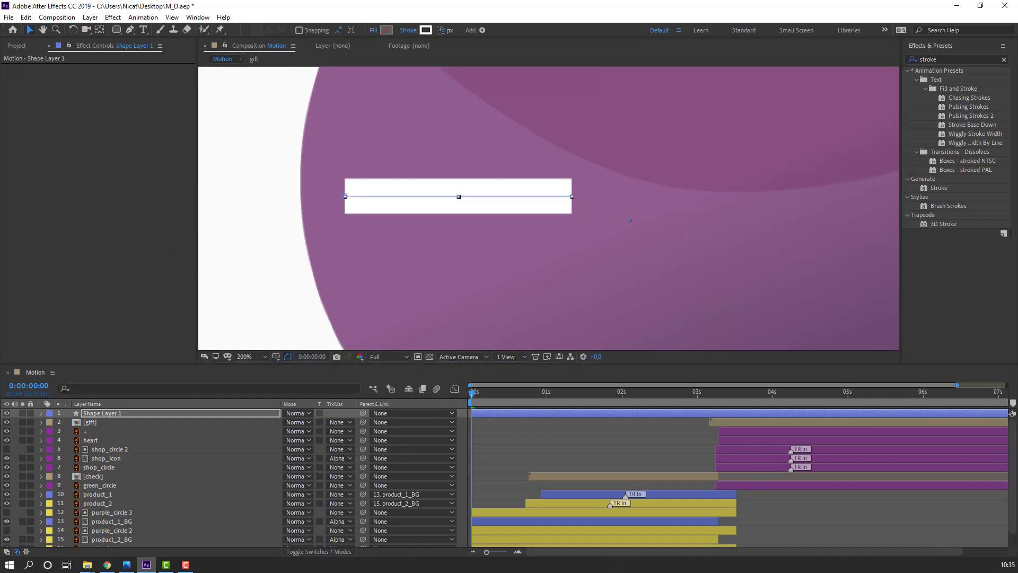
pyautogui.write('25')
pyautogui.press('Return')
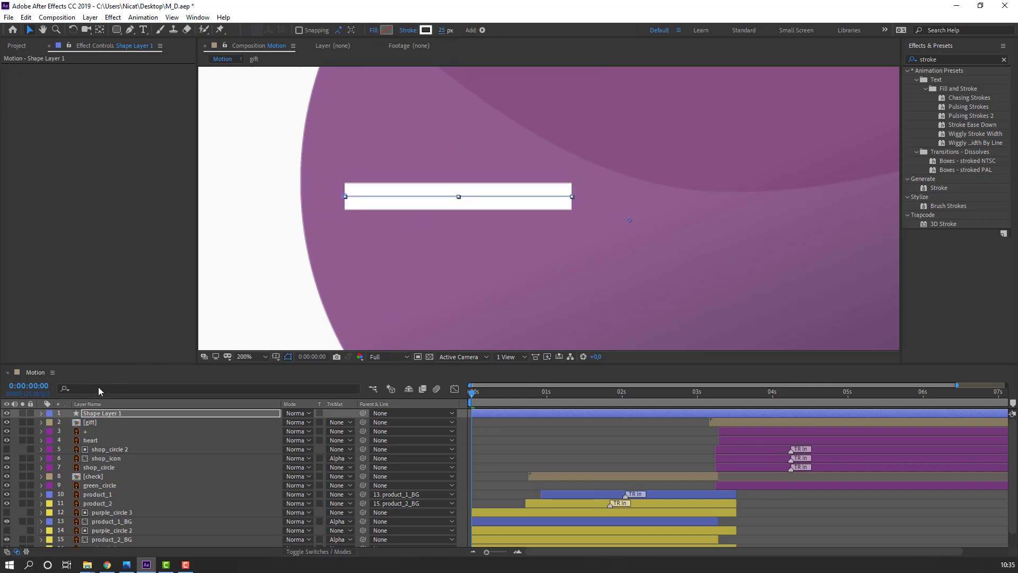
# Rename the new shape layer as line.
pyautogui.click(88, 415)
pyautogui.press('Return')
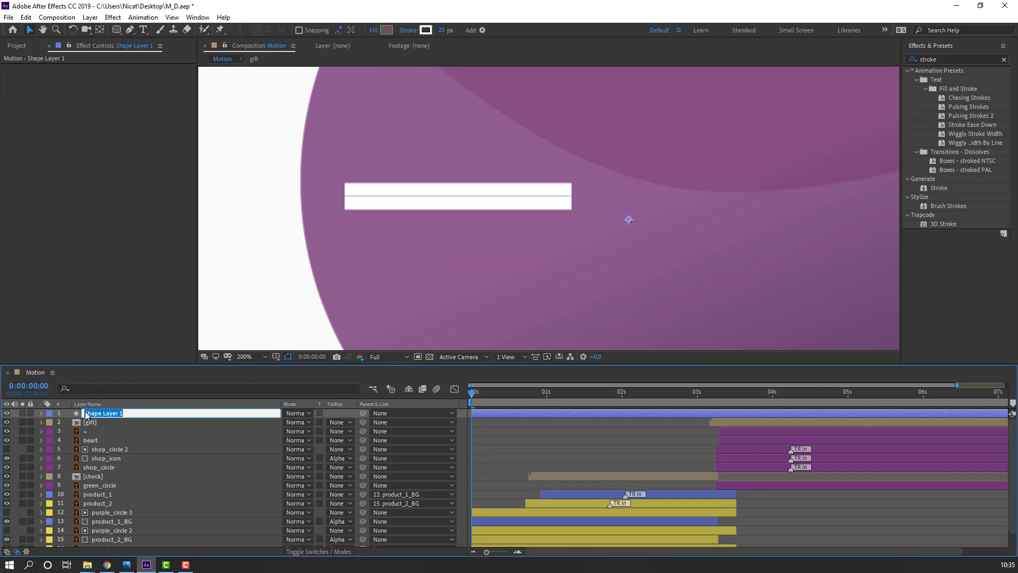
pyautogui.write('line')
pyautogui.press('Return')
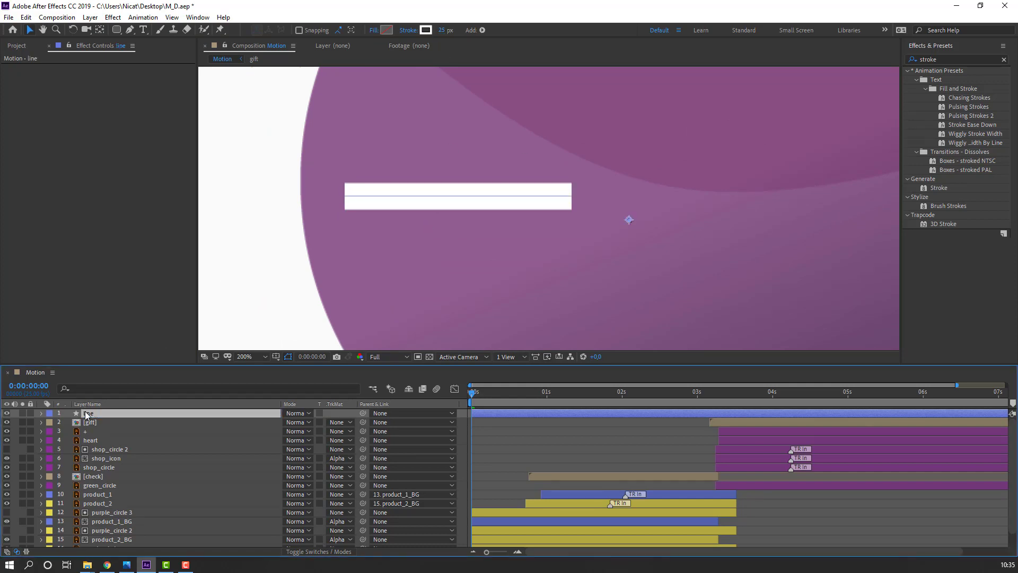
# Set the Line Cap of the line layer's Stroke 1 to Round Cap.
pyautogui.click(42, 412)
pyautogui.click(49, 424)
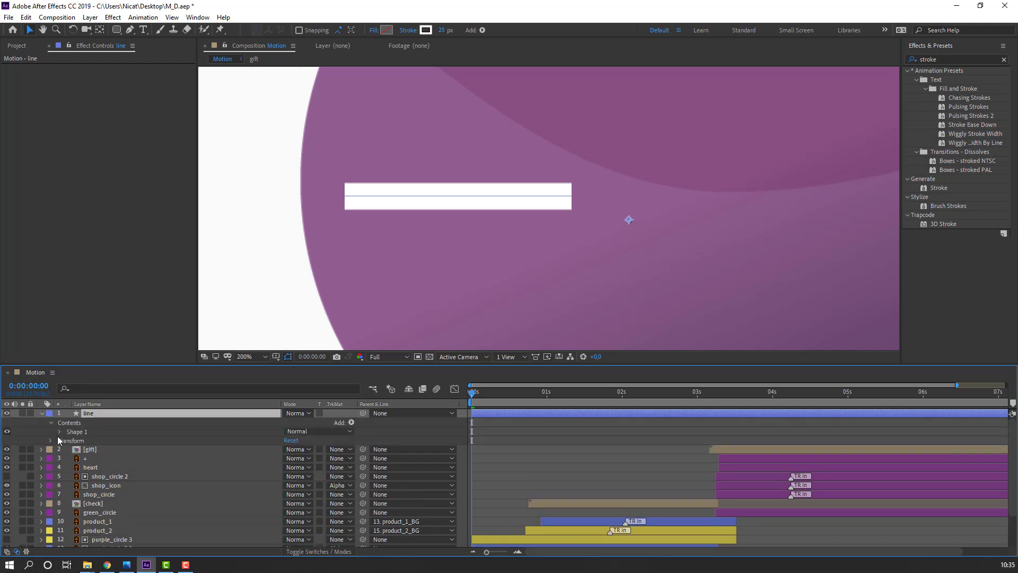
pyautogui.click(59, 432)
pyautogui.click(69, 449)
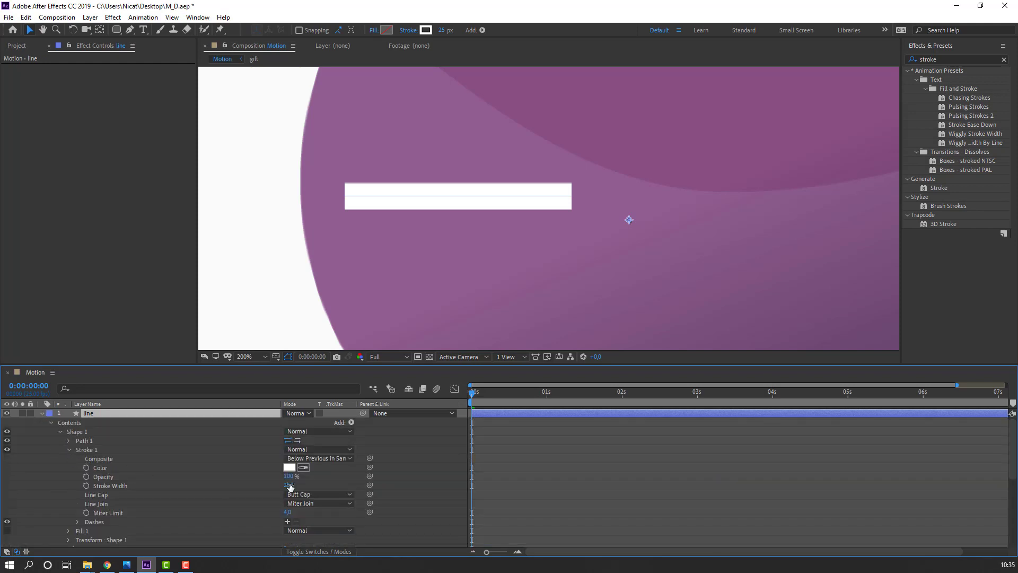
pyautogui.click(313, 495)
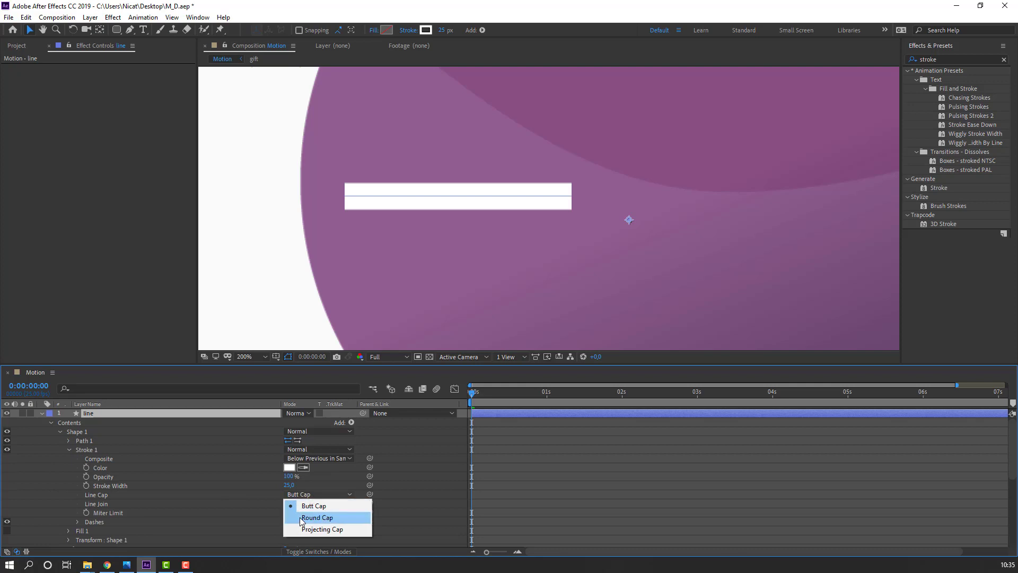
pyautogui.click(333, 518)
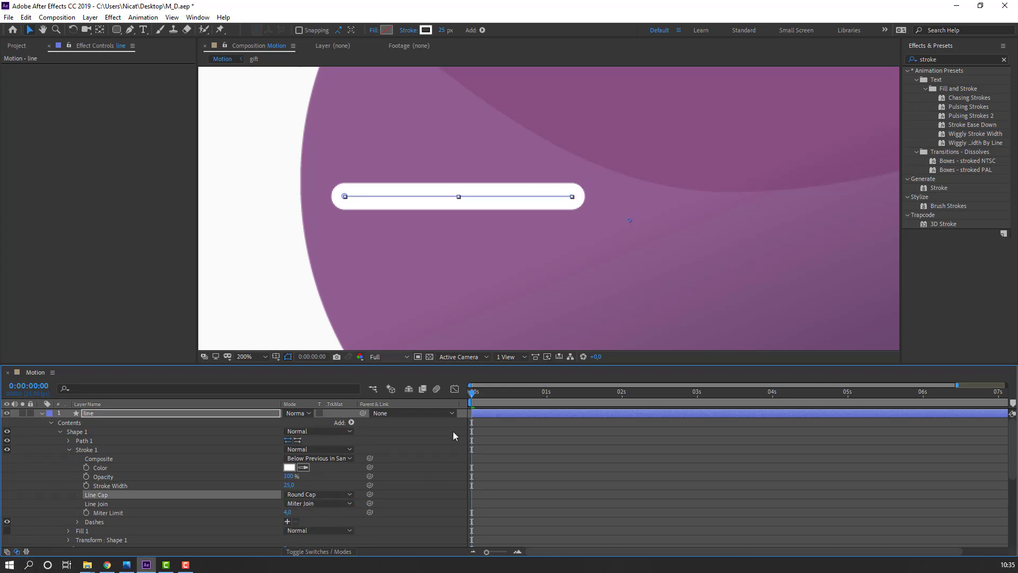
# Add Trim Paths to the line's shape and keyframe its End at 0% at 0:00:00:00.
pyautogui.click(482, 30)
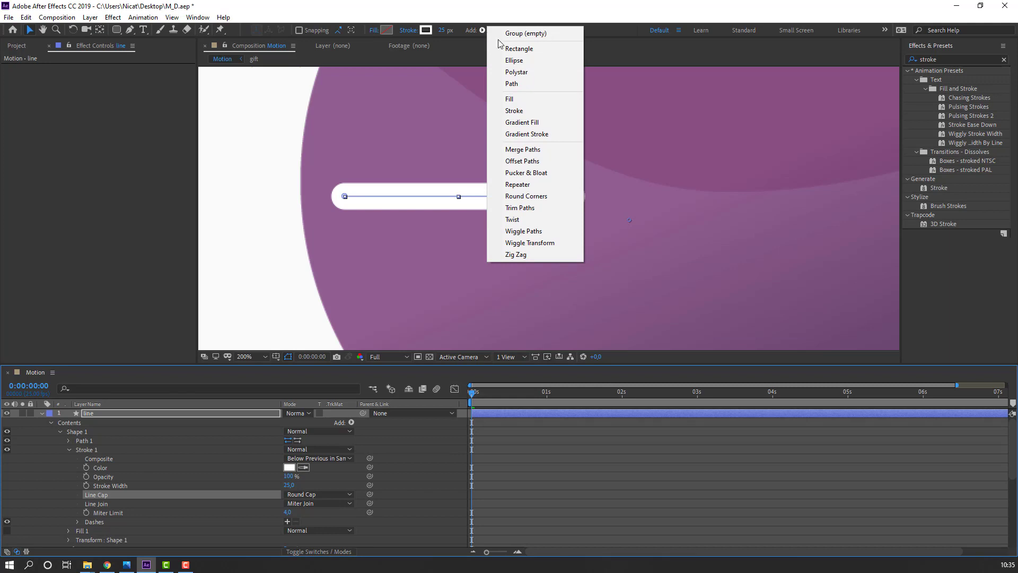
pyautogui.click(512, 208)
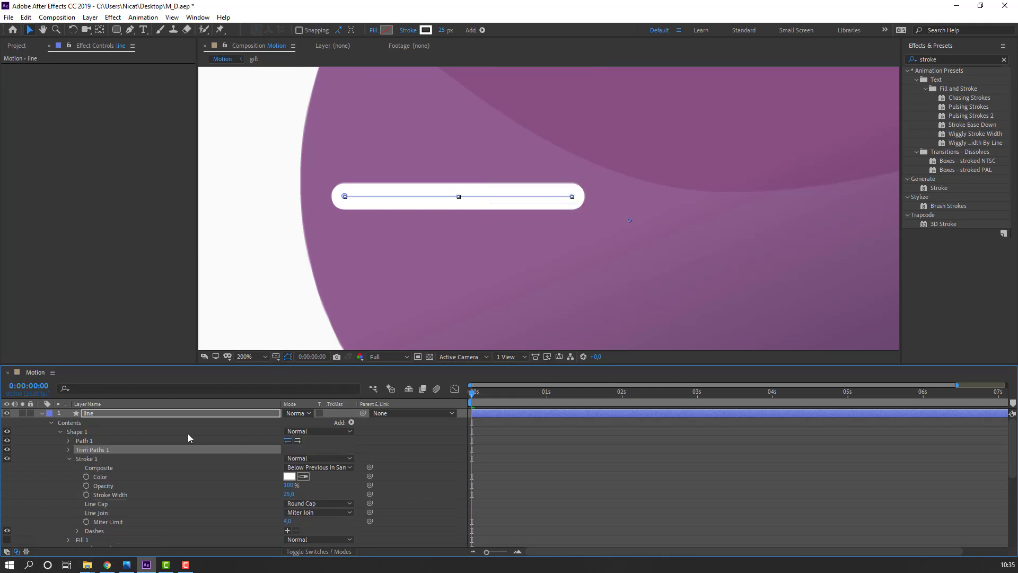
pyautogui.click(68, 450)
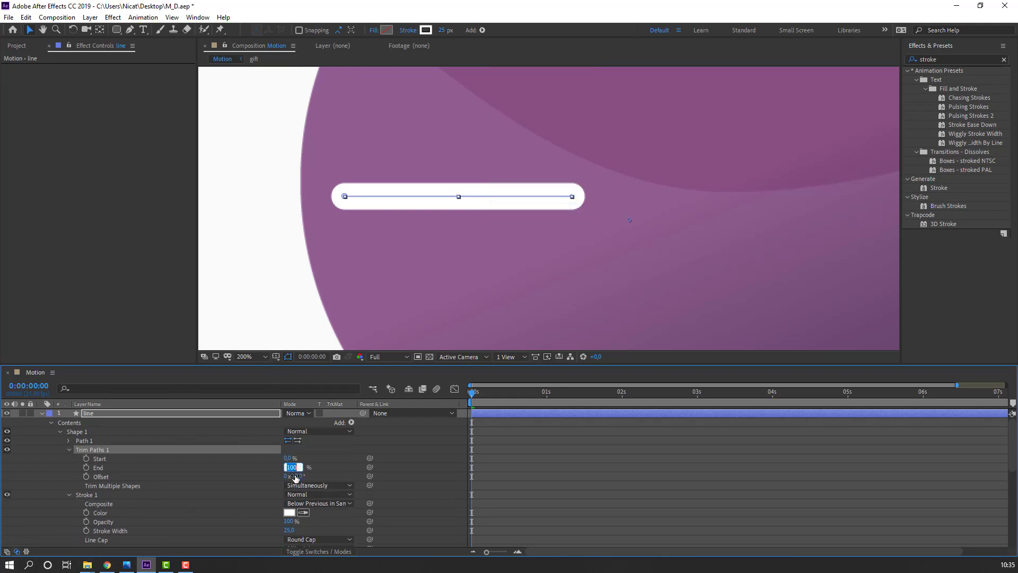
pyautogui.write('0')
pyautogui.press('Return')
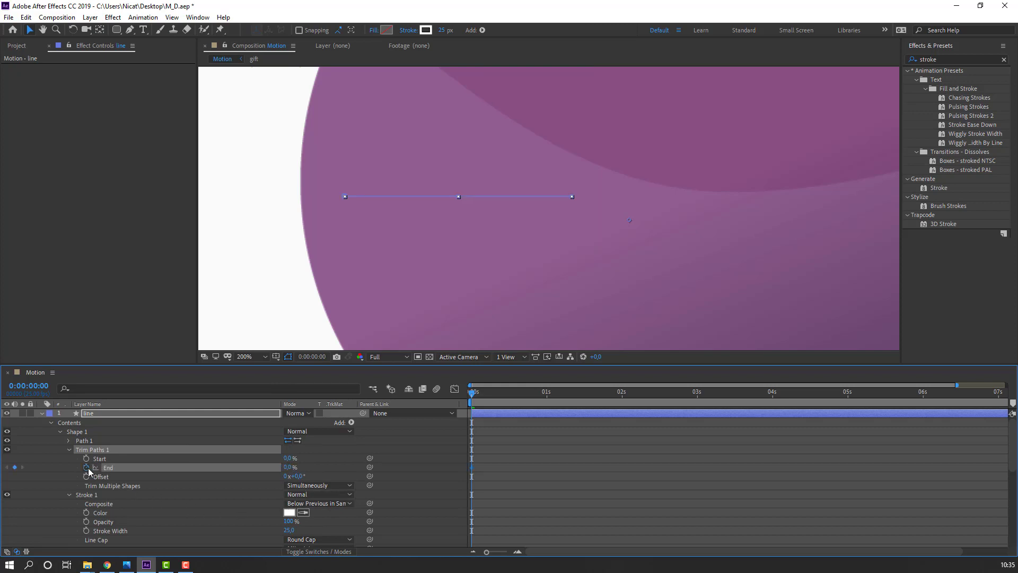
# Keyframe the Trim Paths End at 100% at 0:00:00:13 and preview the line growing.
pyautogui.moveTo(477, 399); pyautogui.dragTo(510, 395)
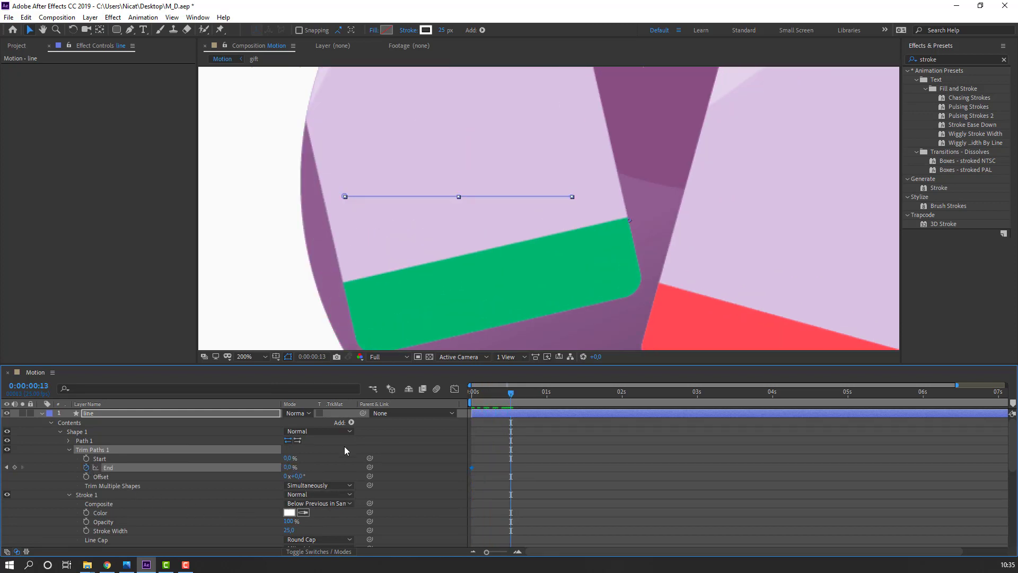
pyautogui.write('100')
pyautogui.press('Return')
pyautogui.press('space')
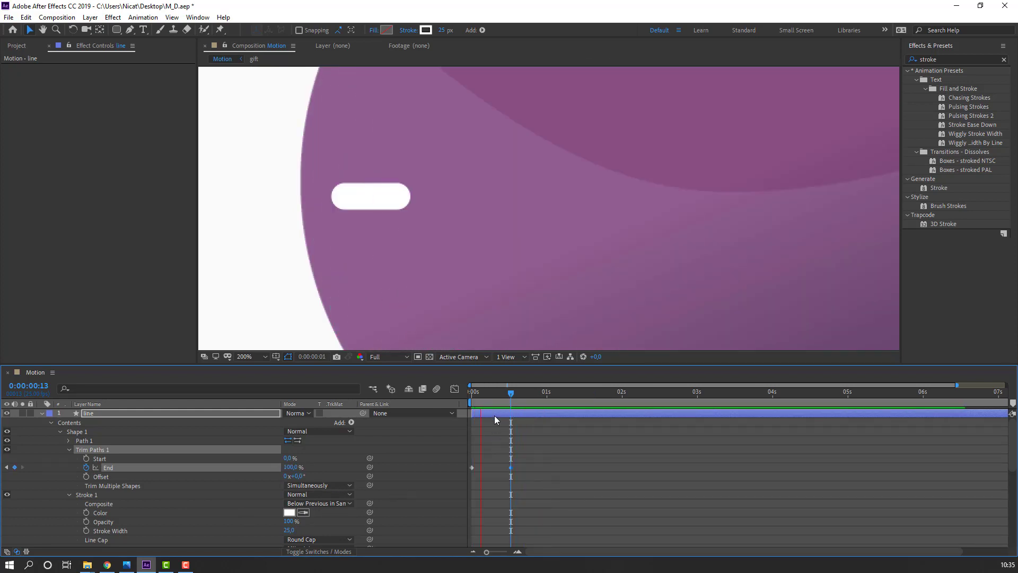
# Animate the Trim Paths Start from a keyframe at 0% during the line's growth to 100% at 0:00:00:16.
pyautogui.moveTo(510, 394)
pyautogui.mouseDown()
pyautogui.moveTo(493, 394)
pyautogui.moveTo(517, 392)
pyautogui.mouseUp()
pyautogui.click(87, 458)
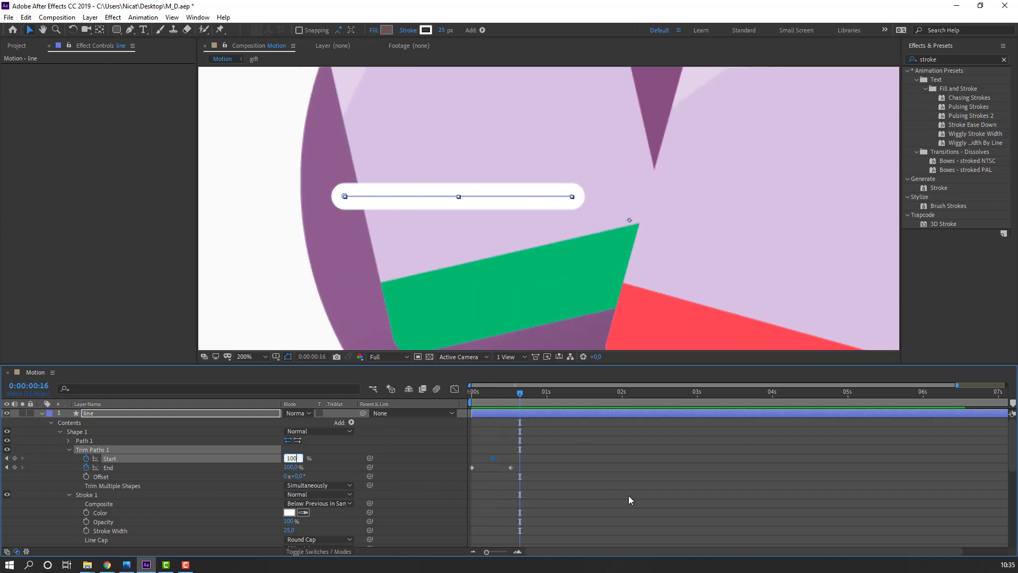
pyautogui.press('Return')
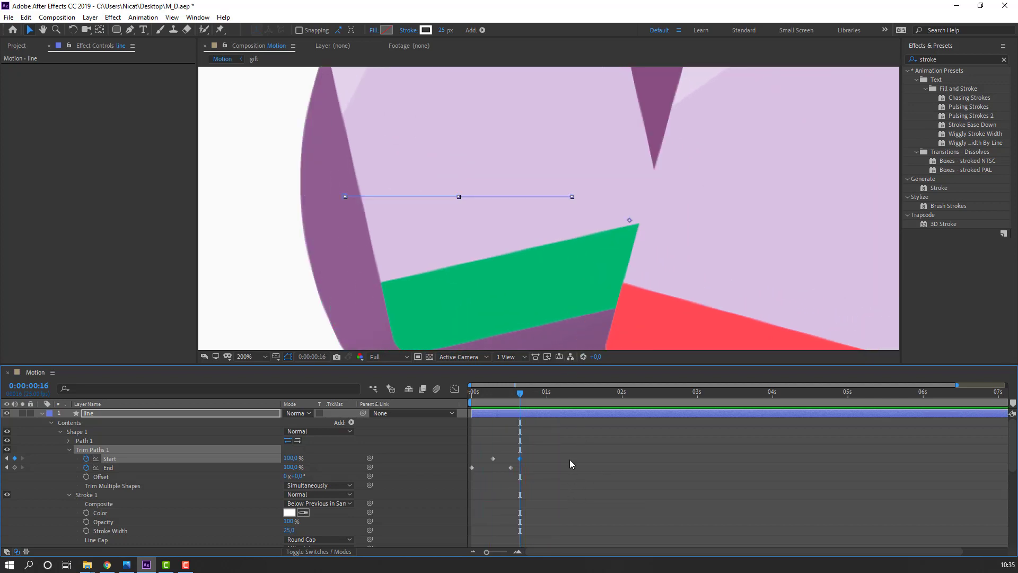
# Apply Easy Ease to all the Start and End keyframes of the Trim Paths and preview the line animation.
pyautogui.moveTo(569, 457); pyautogui.dragTo(470, 472)
pyautogui.rightClick(469, 469)
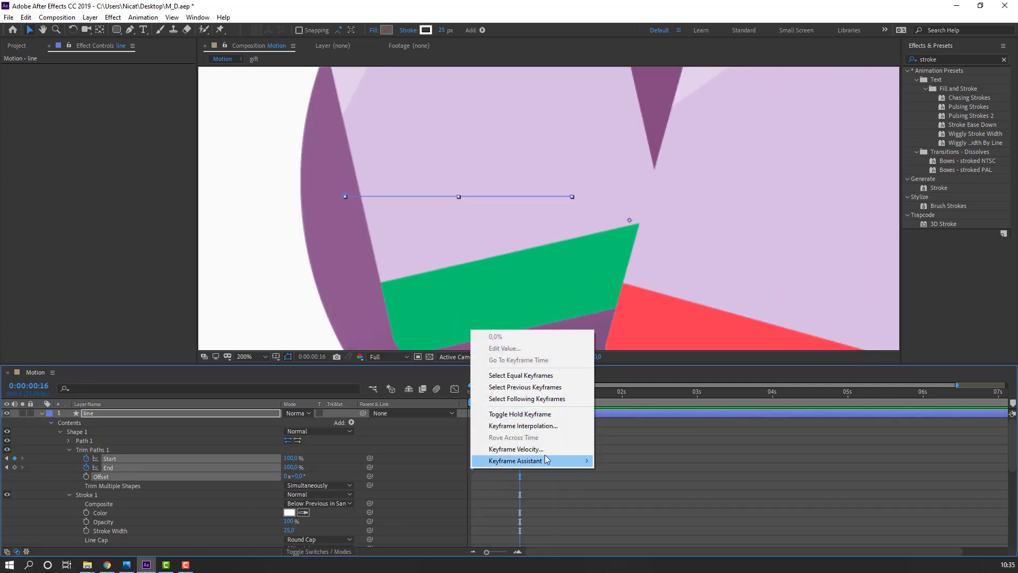
pyautogui.moveTo(545, 457)
pyautogui.click(650, 395)
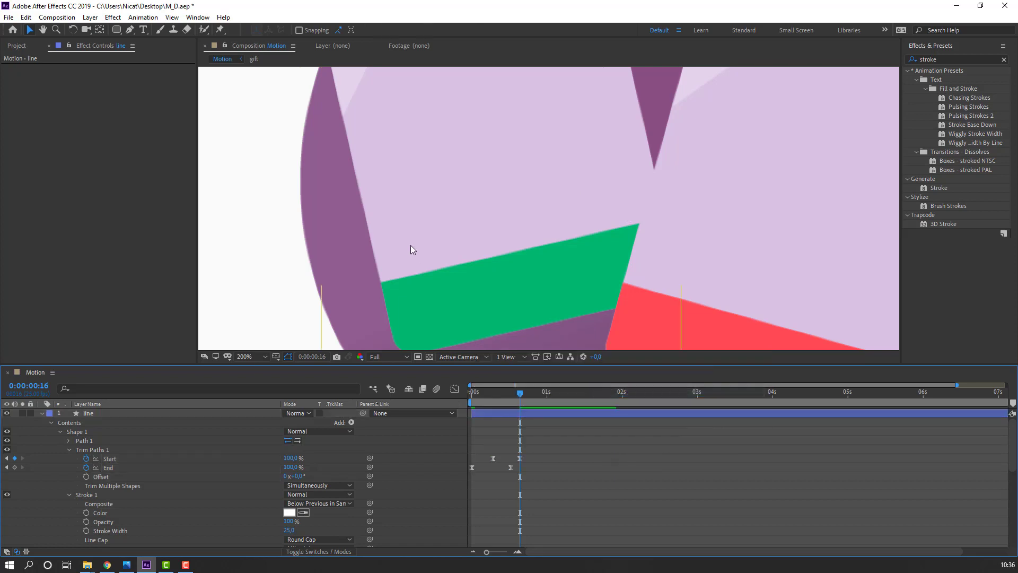
pyautogui.scroll(-3, 408, 249)
pyautogui.press('space')
pyautogui.scroll(1, 449, 277)
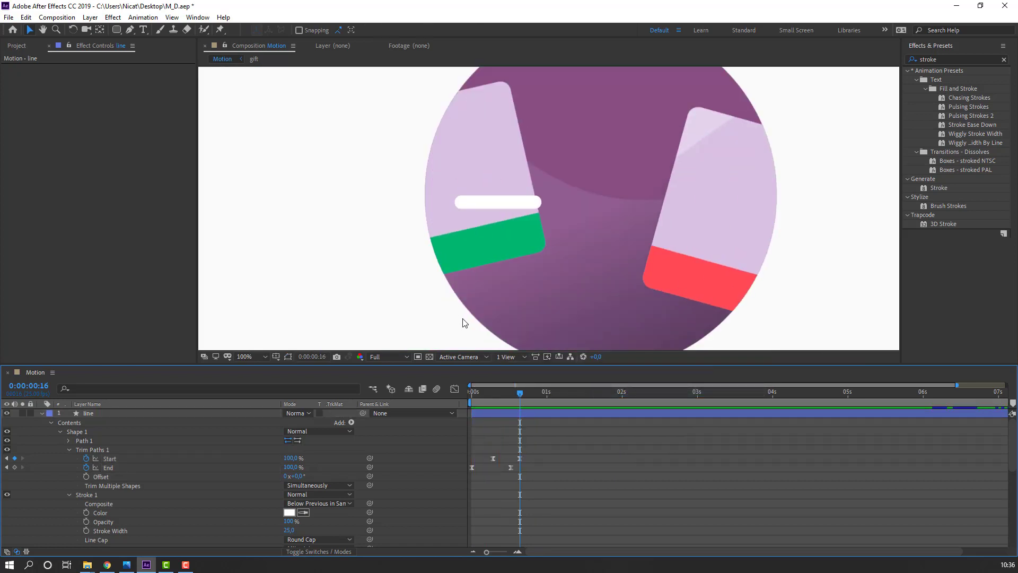
pyautogui.press('space')
# Shift both Start keyframes and the last End keyframe slightly earlier, preview the result and collapse the line layer.
pyautogui.moveTo(550, 457); pyautogui.dragTo(485, 459)
pyautogui.press('space')
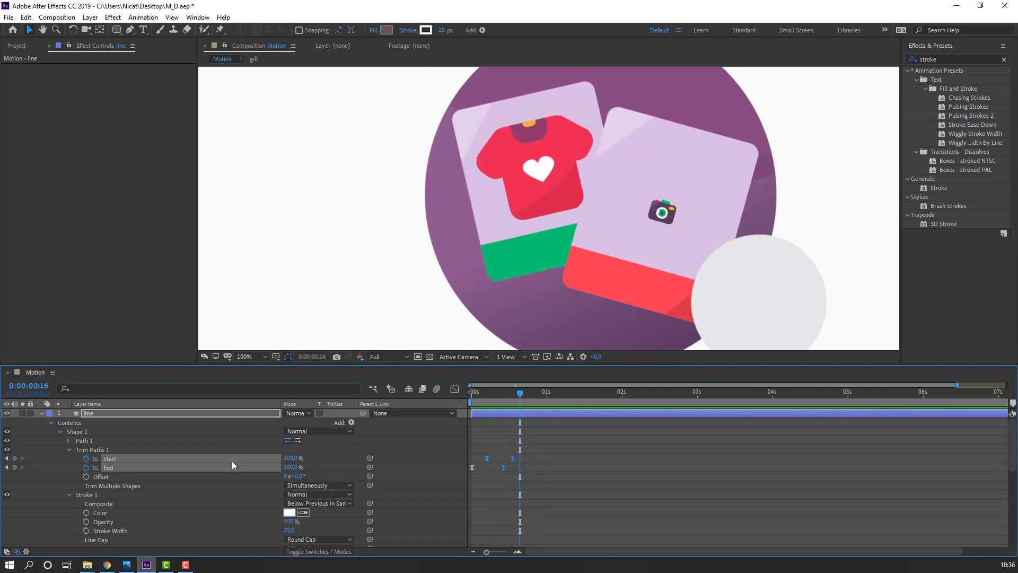
pyautogui.press('space')
pyautogui.click(42, 413)
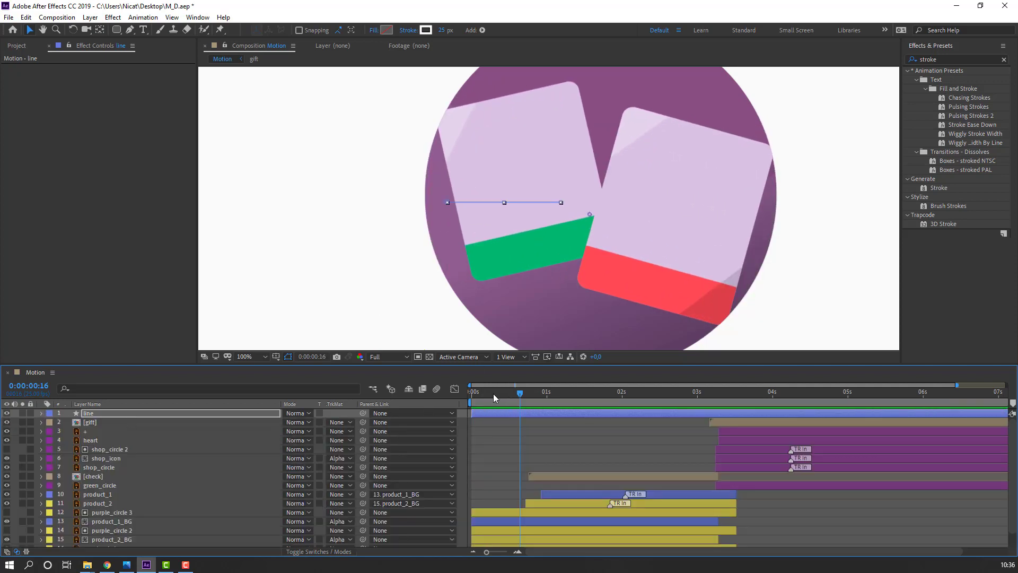
# Move the line outward to the purple circle's left edge, start its layer slightly later and preview the timing.
pyautogui.moveTo(472, 394)
pyautogui.mouseDown()
pyautogui.moveTo(501, 396)
pyautogui.moveTo(486, 396)
pyautogui.mouseUp()
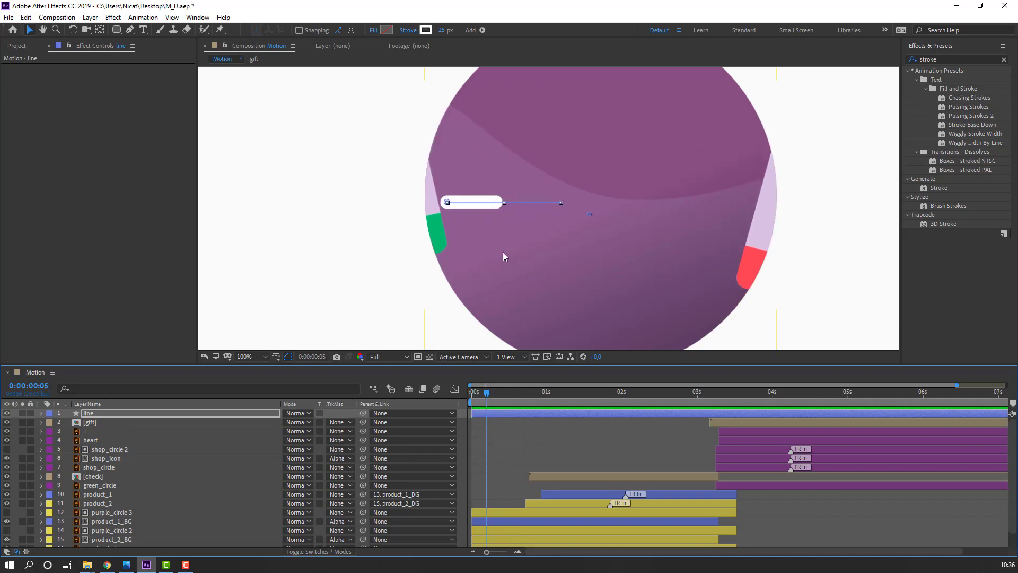
pyautogui.moveTo(590, 215); pyautogui.dragTo(573, 213)
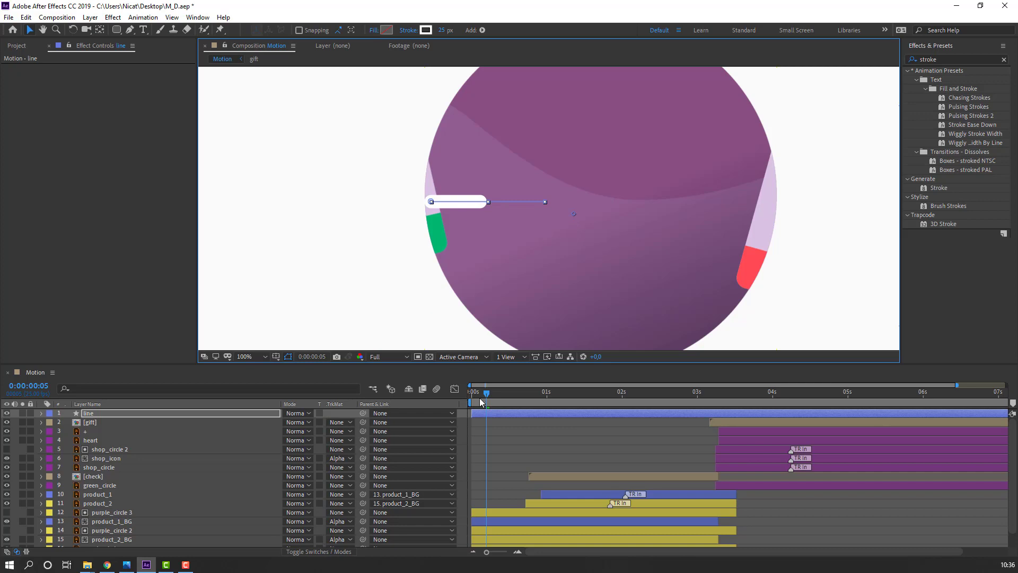
pyautogui.moveTo(479, 397); pyautogui.dragTo(512, 399)
pyautogui.press('space')
pyautogui.press('space')
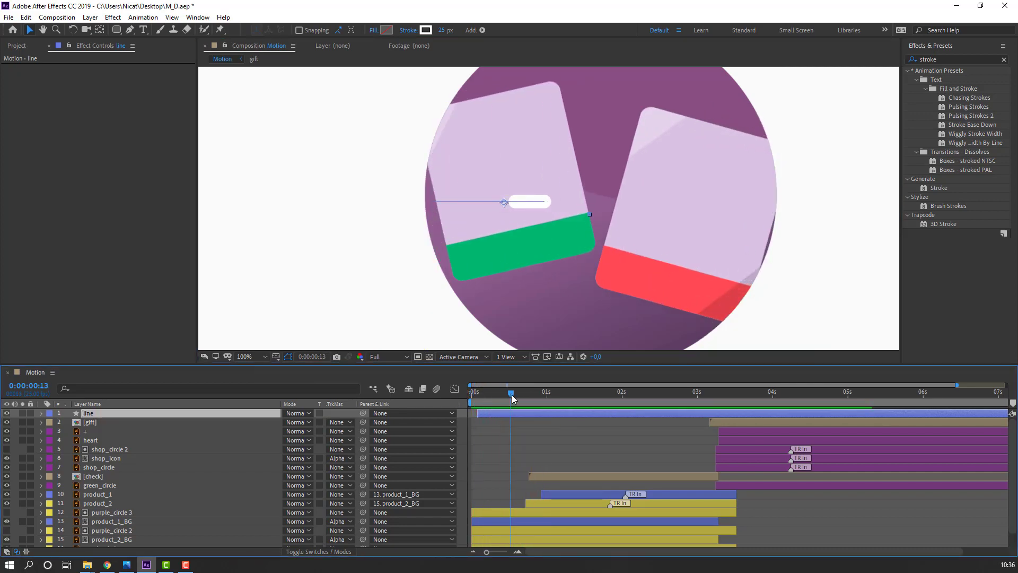
# Save the project and duplicate the line layer.
pyautogui.hotkey('ctrl', 's')
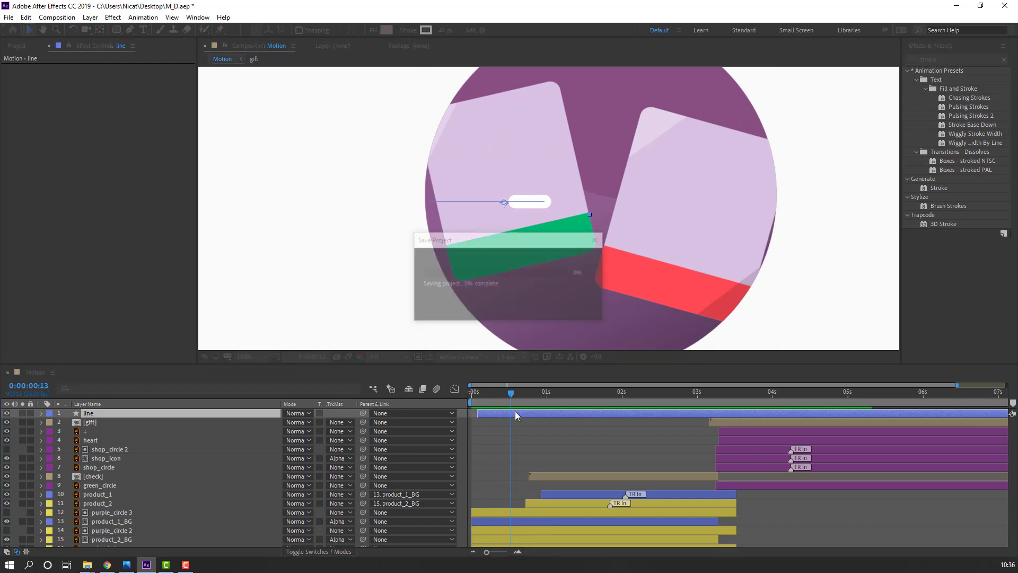
pyautogui.click(92, 421)
pyautogui.click(90, 413)
pyautogui.hotkey('ctrl', 'd')
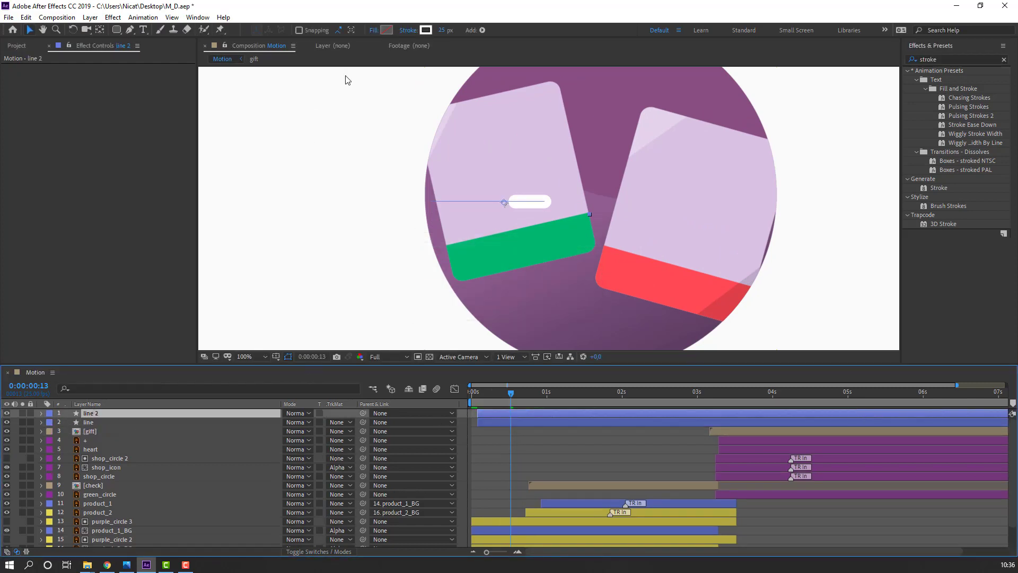
# Sample the yellow of the artwork as the stroke color of the line 2 layer, FEE45B.
pyautogui.click(426, 30)
pyautogui.click(409, 304)
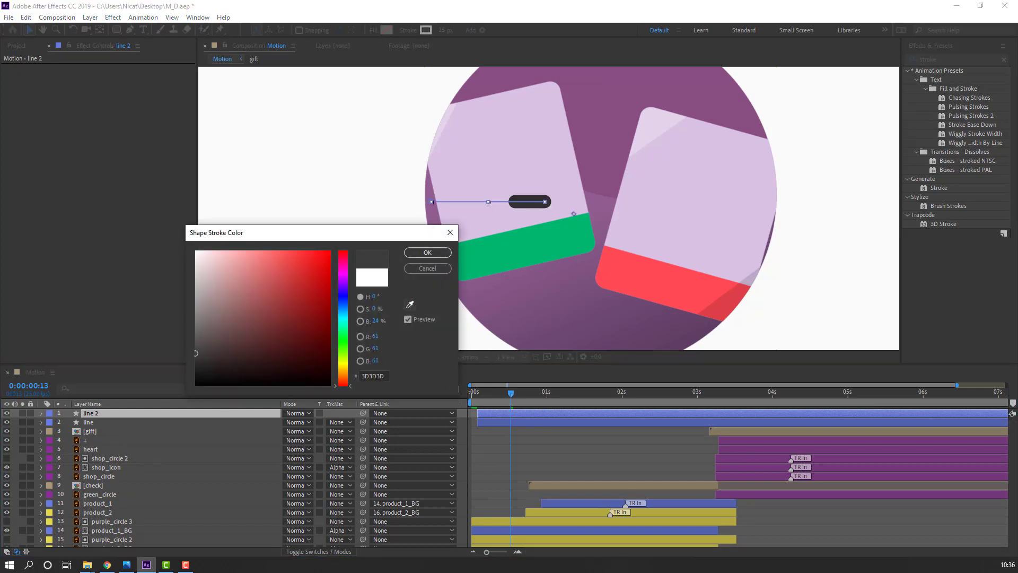
pyautogui.click(573, 217)
pyautogui.click(282, 251)
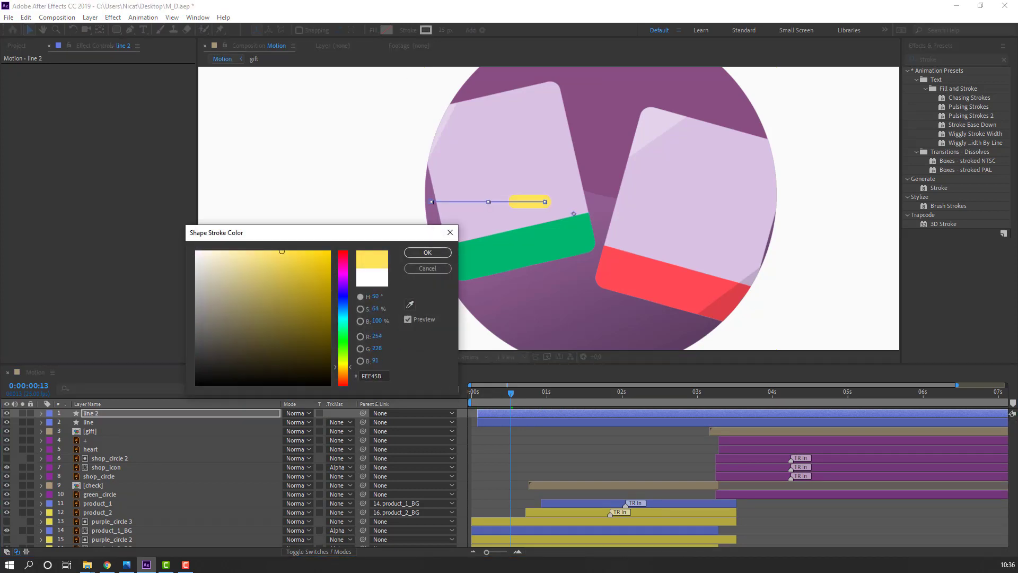
pyautogui.click(427, 252)
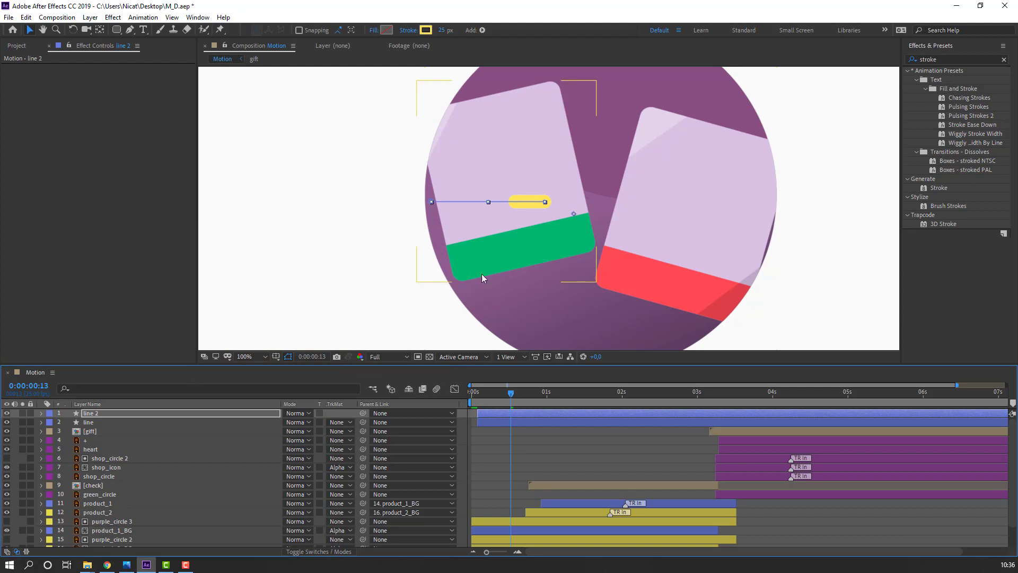
# Move the yellow line below the white one and offset it inward to the right, and preview the line animation.
pyautogui.hotkey('shift', 'Down')
pyautogui.hotkey('shift', 'Down')
pyautogui.hotkey('shift', 'Down')
pyautogui.hotkey('shift', 'Down')
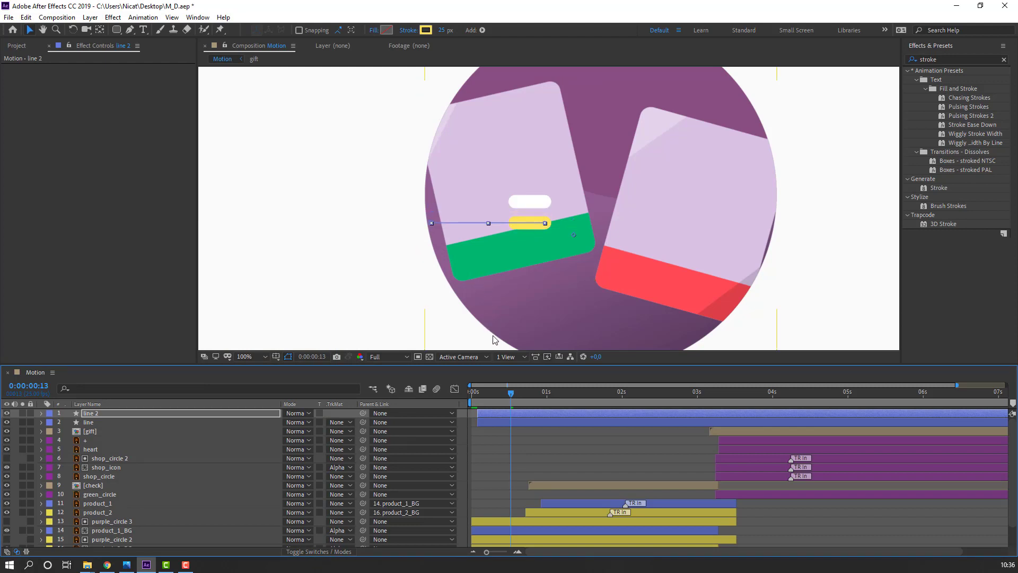
pyautogui.hotkey('shift', 'Right')
pyautogui.hotkey('shift', 'Right')
pyautogui.hotkey('shift', 'Right')
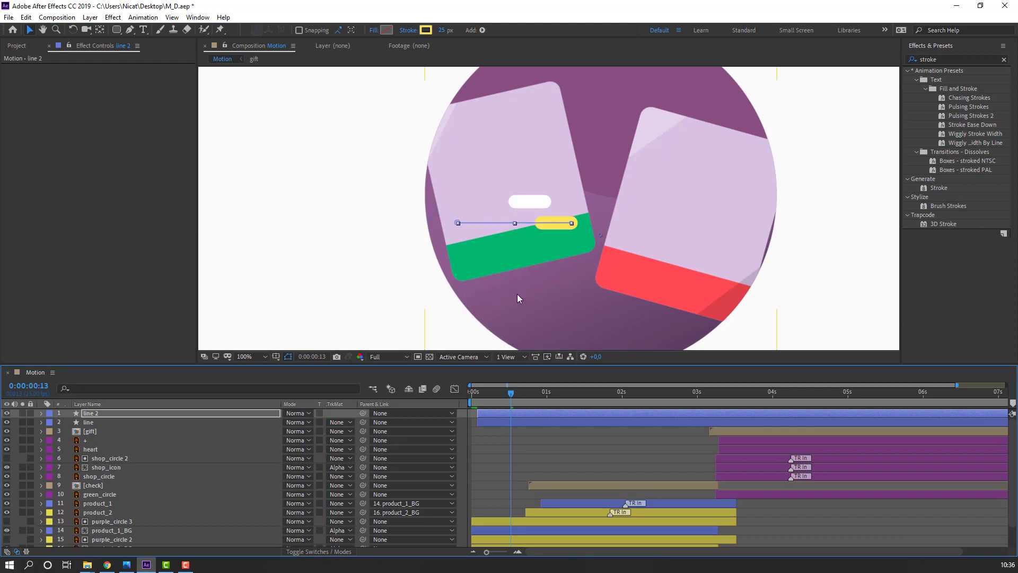
pyautogui.scroll(-2, 519, 284)
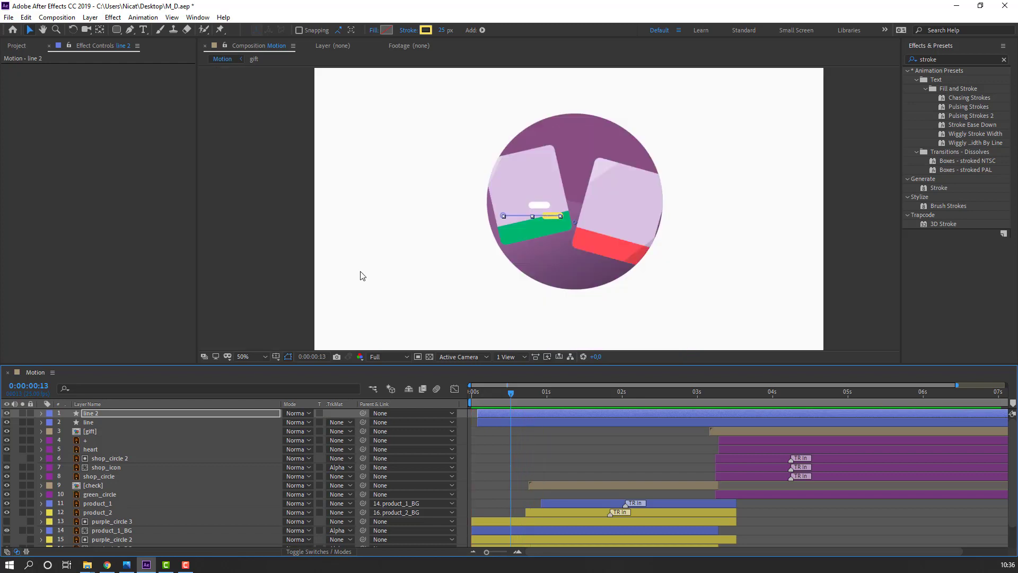
pyautogui.press('space')
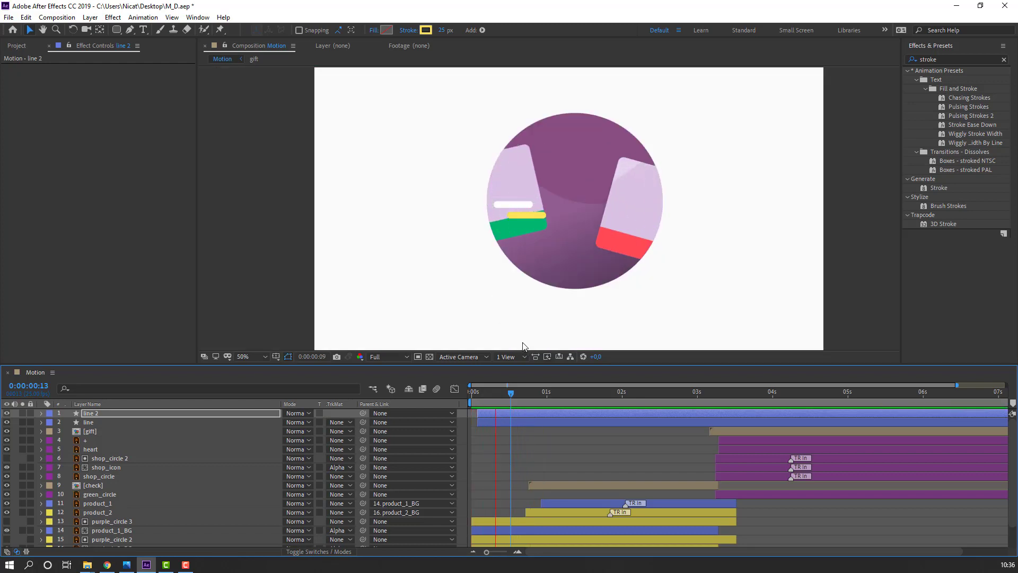
pyautogui.moveTo(522, 391)
pyautogui.mouseDown()
pyautogui.moveTo(506, 393)
pyautogui.moveTo(548, 389)
pyautogui.moveTo(507, 390)
pyautogui.mouseUp()
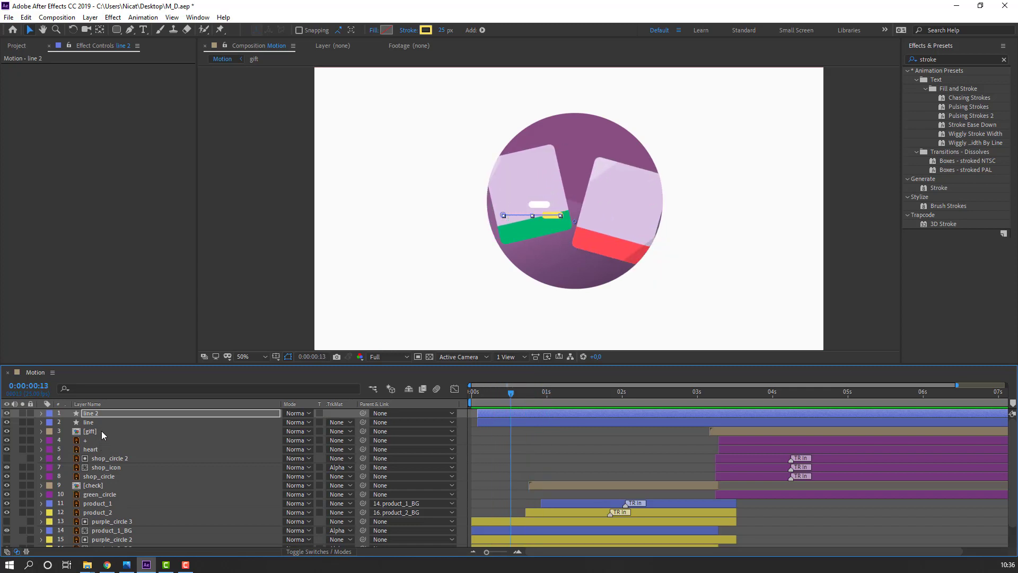
# Duplicate the yellow line layer and sample the red band of the second product card as the copy's stroke color, FF4954.
pyautogui.click(96, 415)
pyautogui.hotkey('ctrl', 'd')
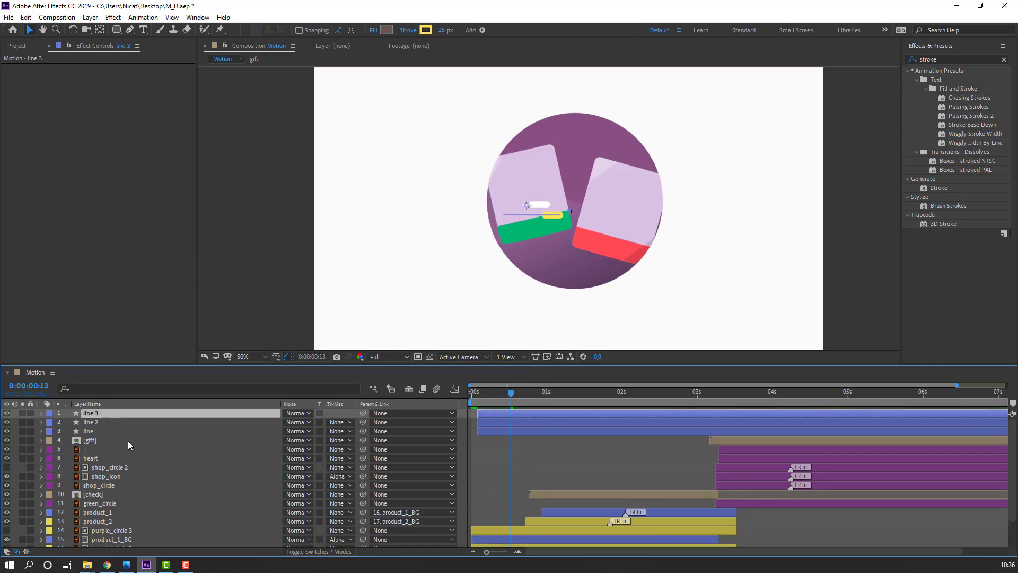
pyautogui.moveTo(512, 390); pyautogui.dragTo(536, 397)
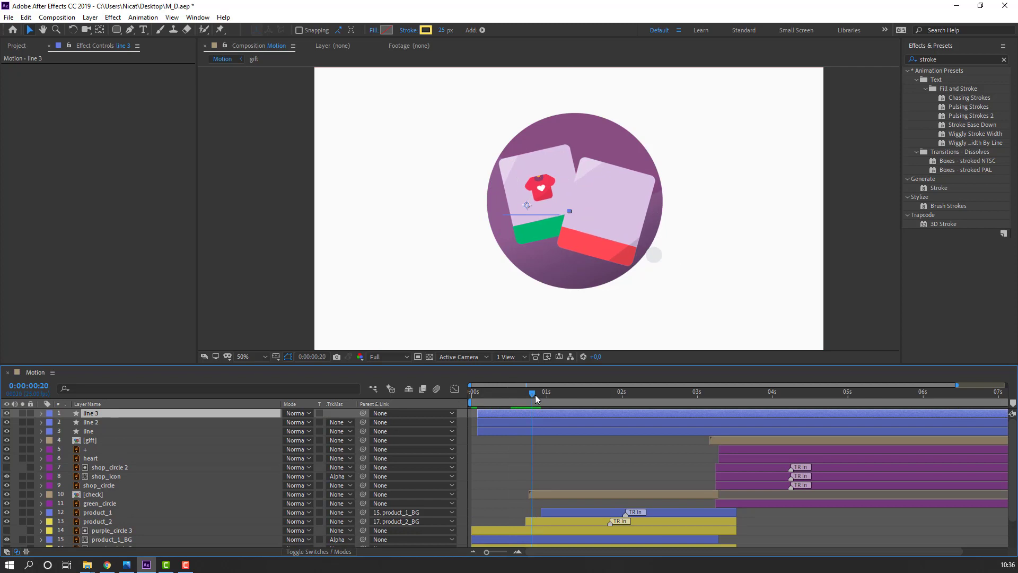
pyautogui.click(425, 30)
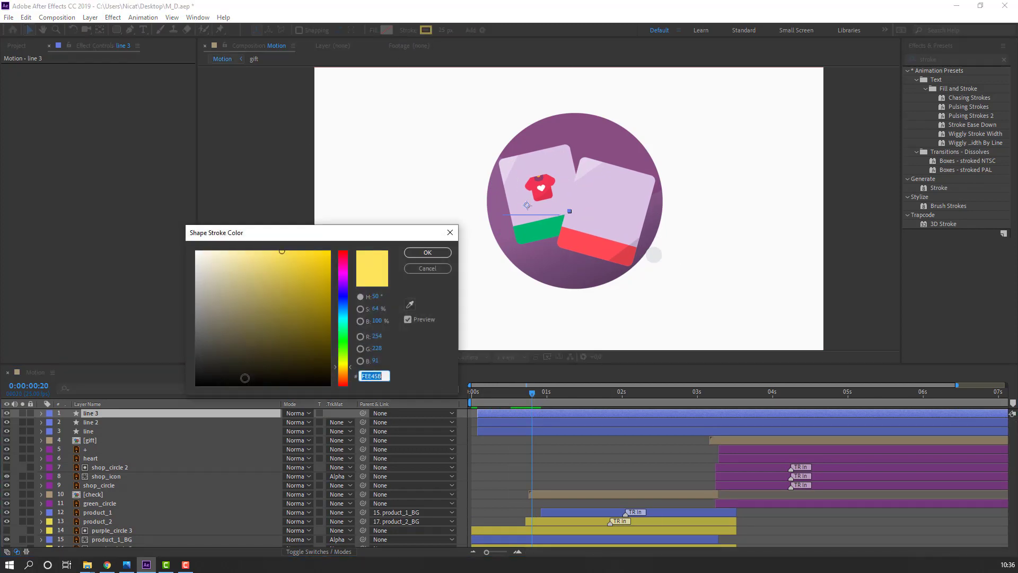
pyautogui.click(411, 303)
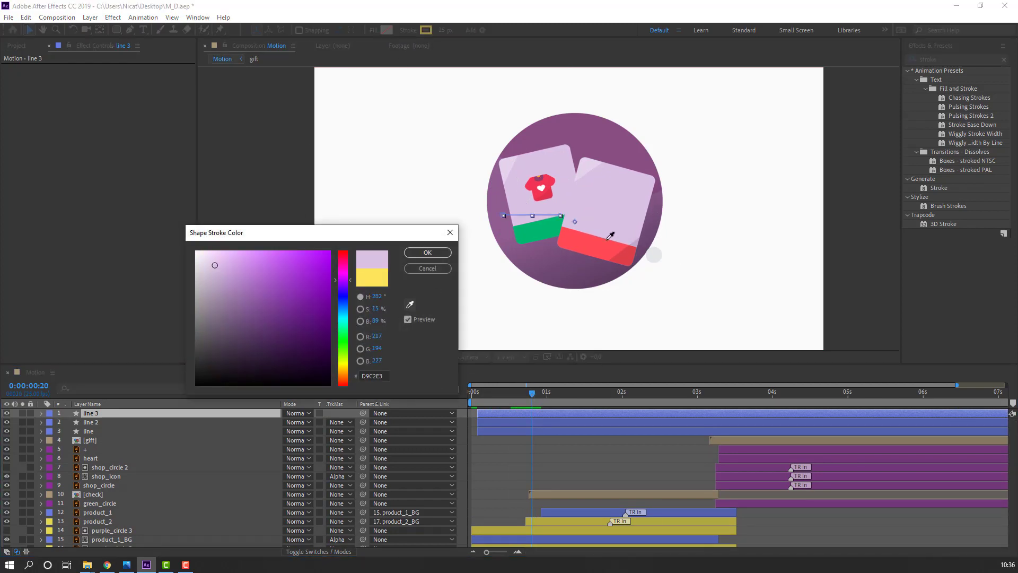
pyautogui.click(604, 242)
pyautogui.click(427, 252)
pyautogui.scroll(1, 564, 233)
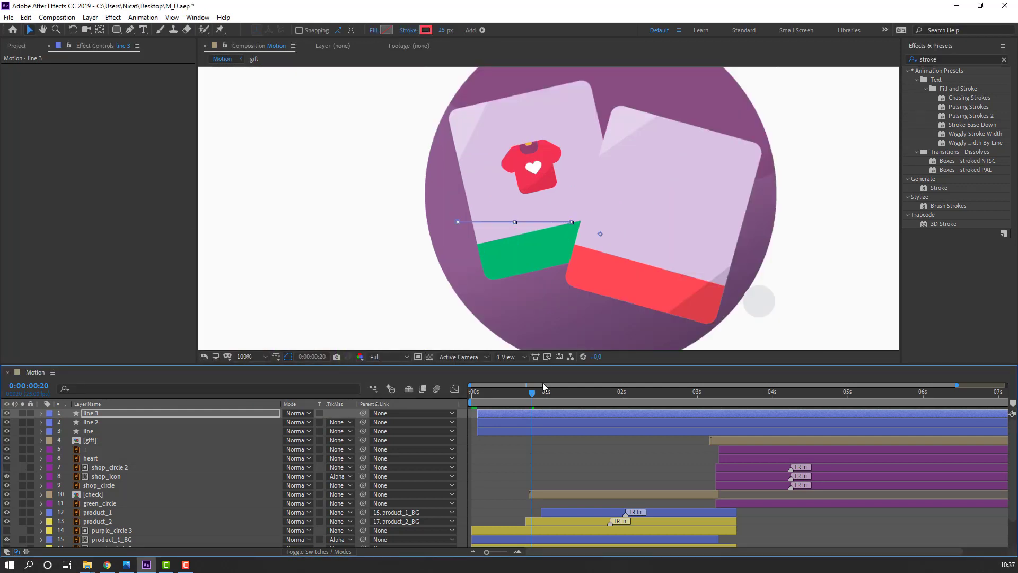
# Move the red line over to the product card on the right and set its layer rotation to -45°.
pyautogui.moveTo(529, 395); pyautogui.dragTo(498, 399)
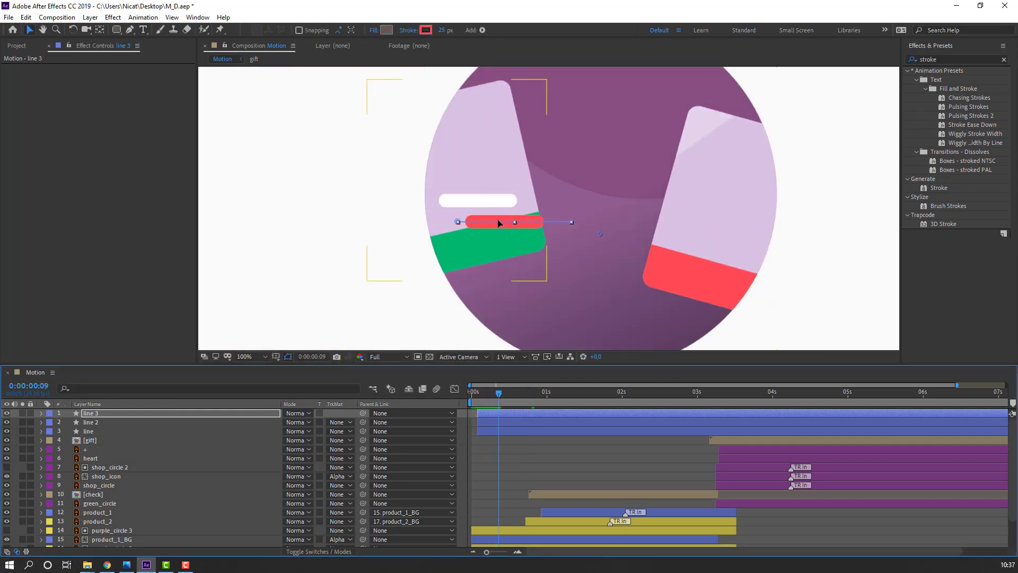
pyautogui.moveTo(499, 223); pyautogui.dragTo(651, 179)
pyautogui.click(78, 412)
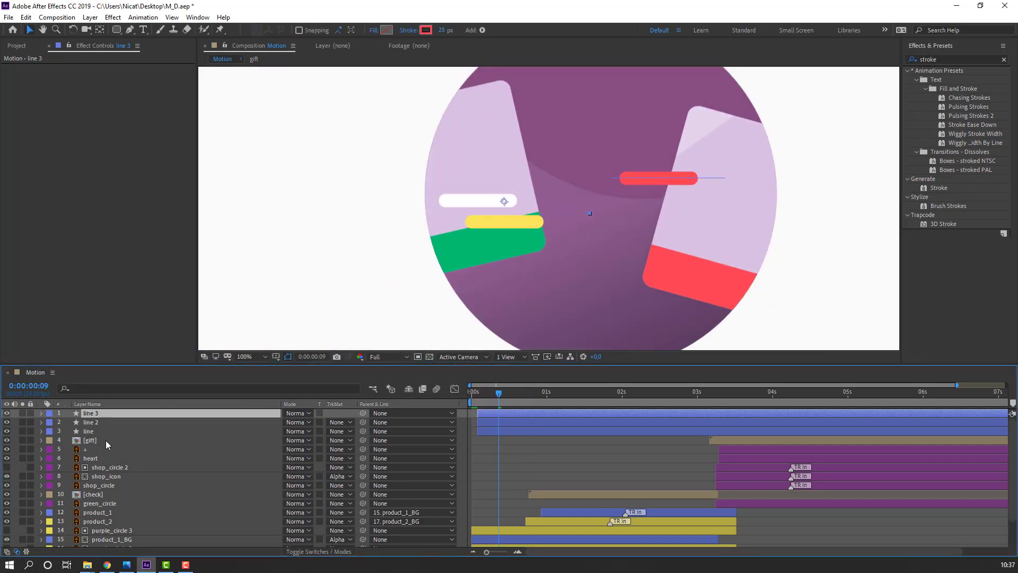
pyautogui.press('r')
pyautogui.moveTo(297, 422); pyautogui.dragTo(273, 422)
pyautogui.moveTo(486, 395)
pyautogui.mouseDown()
pyautogui.moveTo(517, 395)
pyautogui.moveTo(495, 394)
pyautogui.mouseUp()
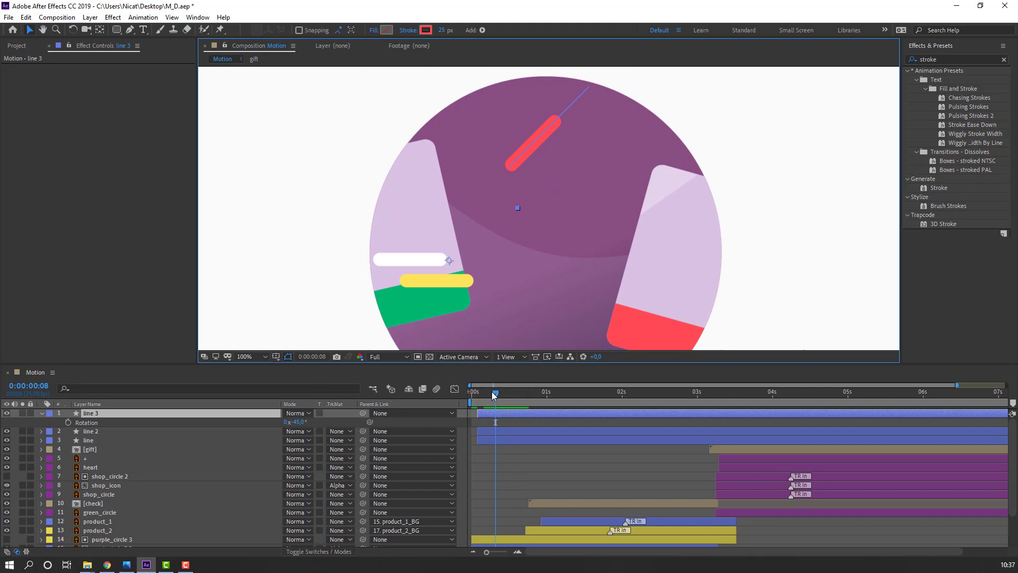
# Time-reverse all the Start and End keyframes of the red line and preview the reversed motion.
pyautogui.press('u')
pyautogui.moveTo(538, 428); pyautogui.dragTo(475, 435)
pyautogui.rightClick(477, 432)
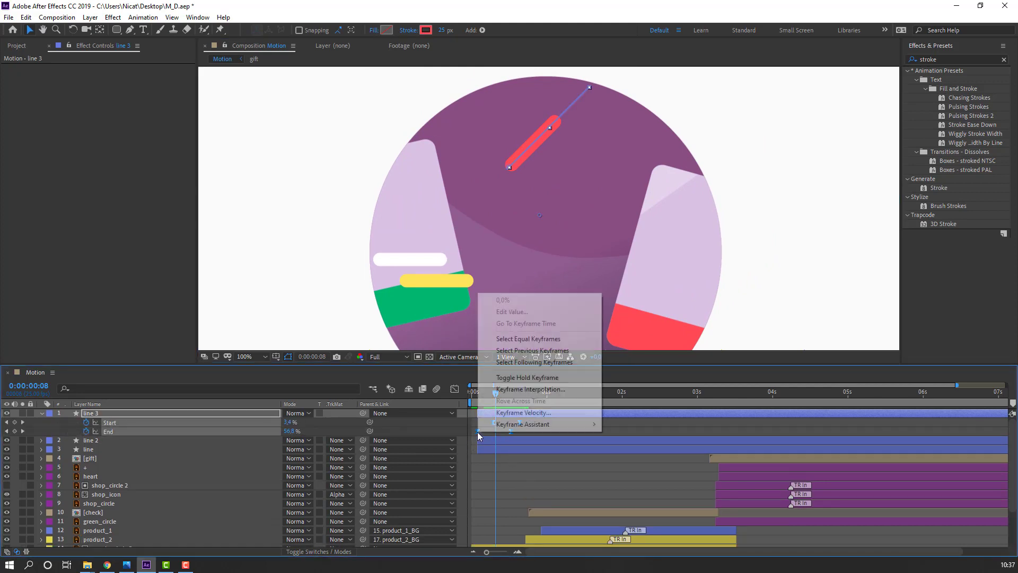
pyautogui.moveTo(579, 426)
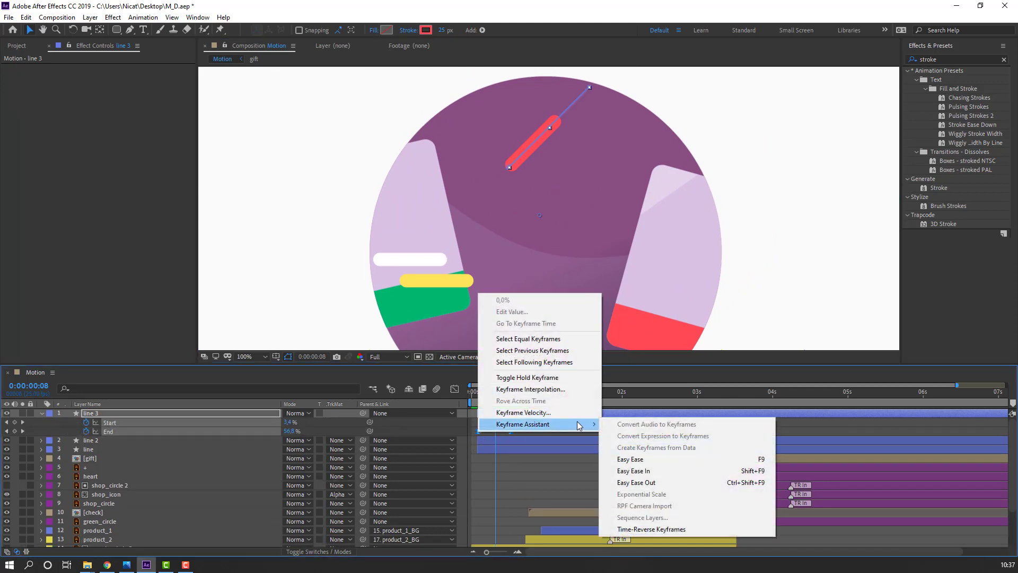
pyautogui.click(630, 529)
pyautogui.press('space')
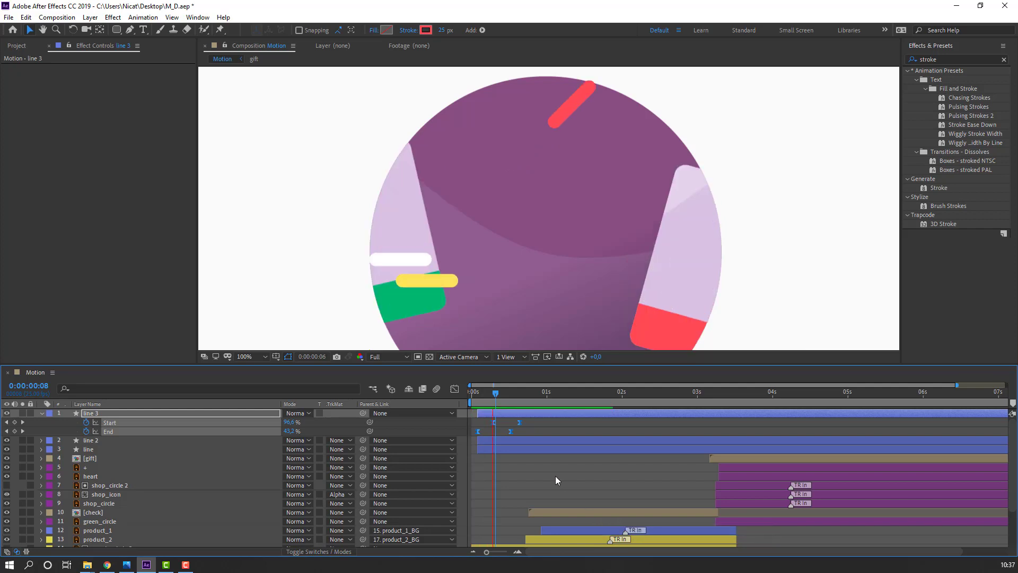
pyautogui.press('space')
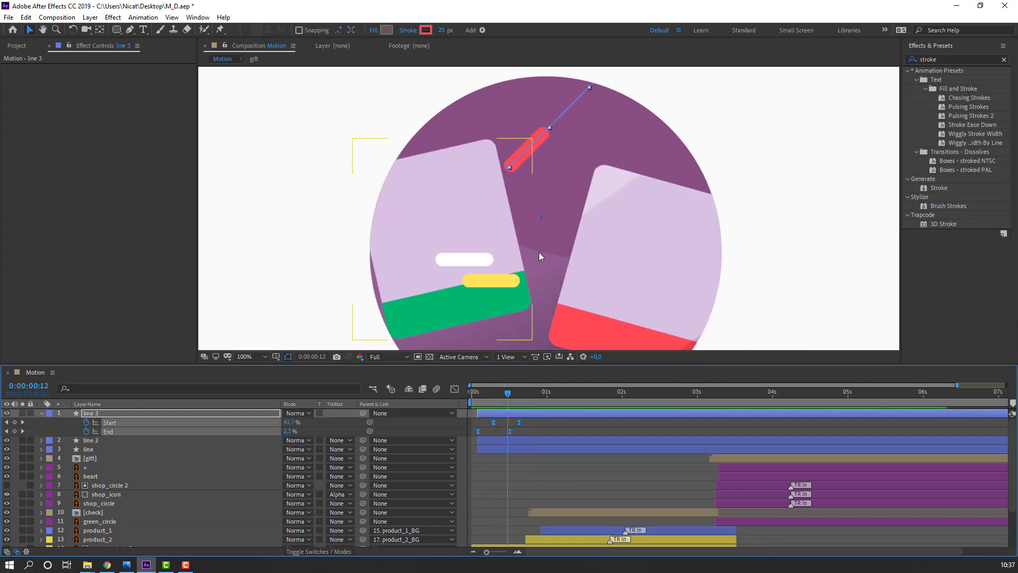
# Move the red line layer onto the right product card and set its rotation to -15°.
pyautogui.click(537, 140)
pyautogui.click(525, 412)
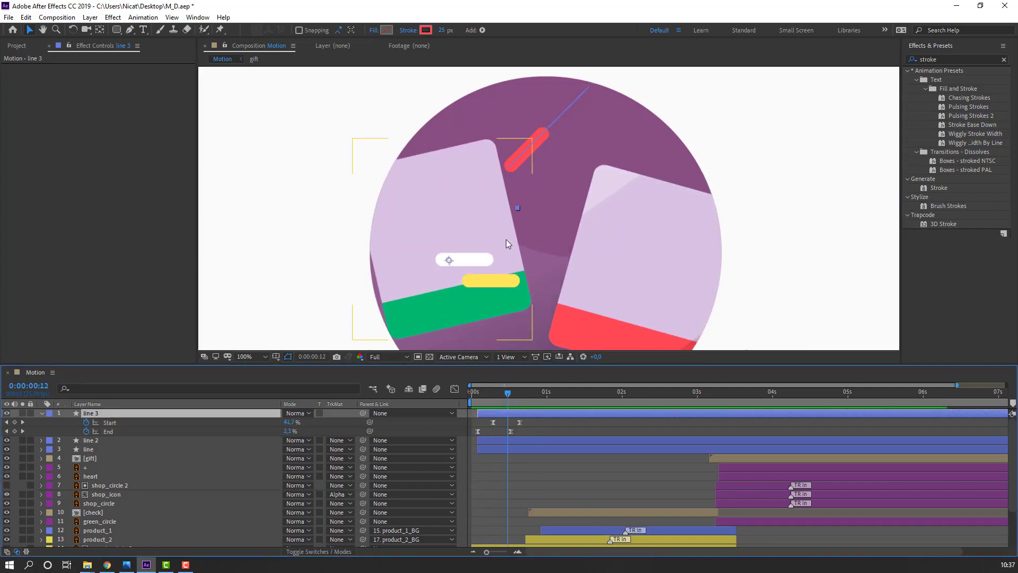
pyautogui.moveTo(454, 258); pyautogui.dragTo(573, 317)
pyautogui.press('Return')
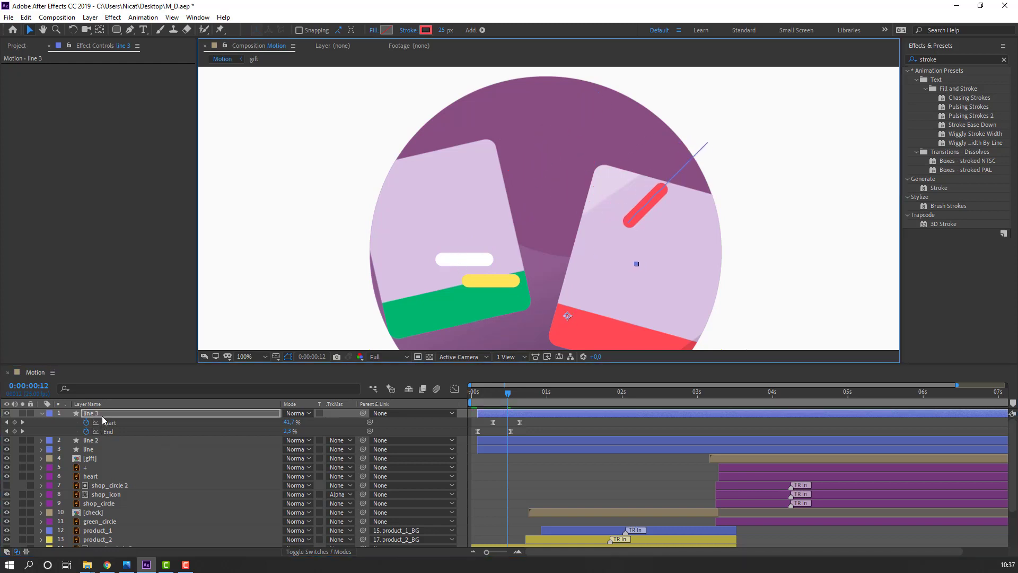
pyautogui.click(102, 416)
pyautogui.press('r')
pyautogui.moveTo(298, 422); pyautogui.dragTo(315, 422)
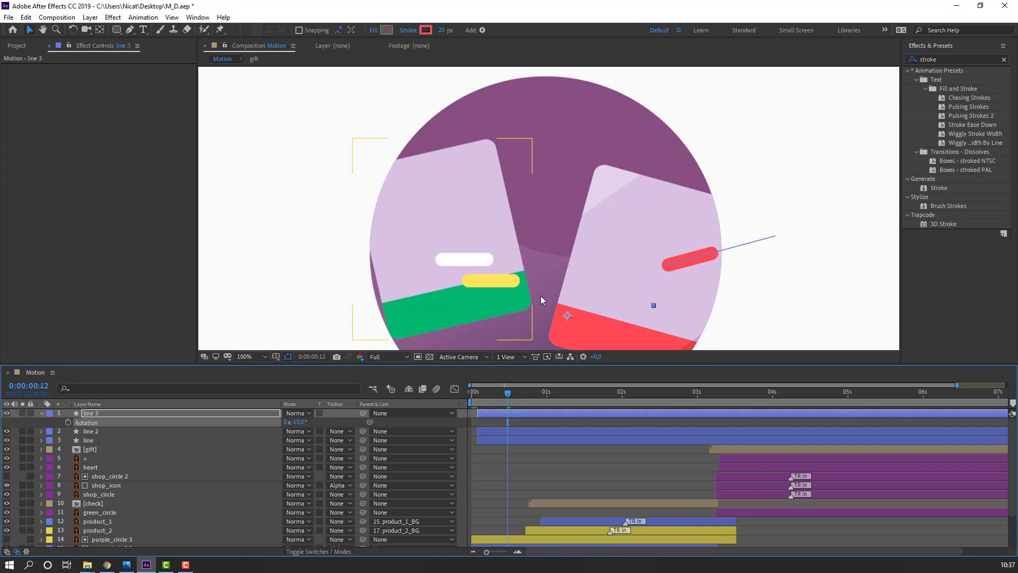
# Preview the animation and shift the red line up and inward so it starts at the purple circle's right edge.
pyautogui.press('space')
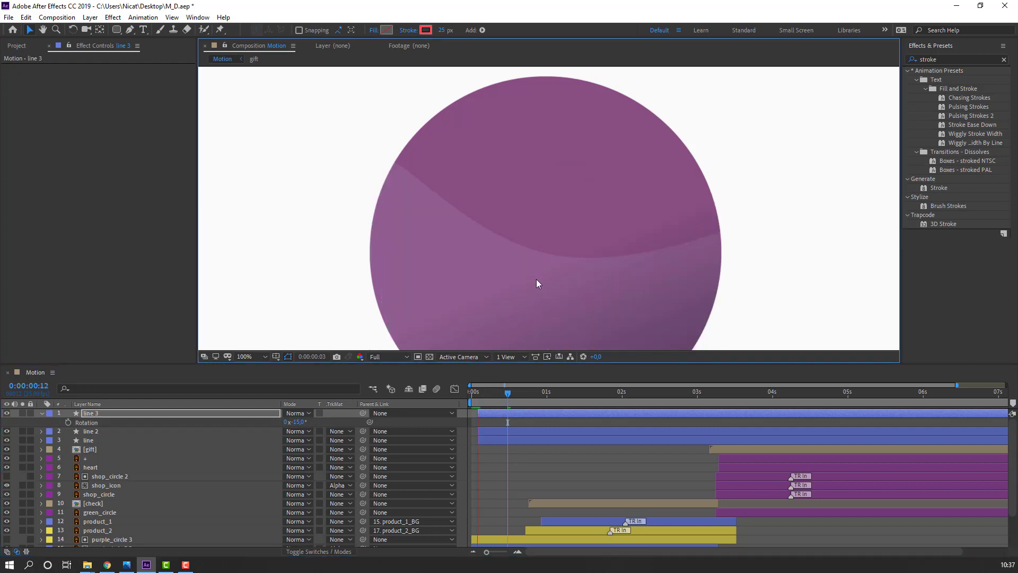
pyautogui.press('space')
pyautogui.press('space')
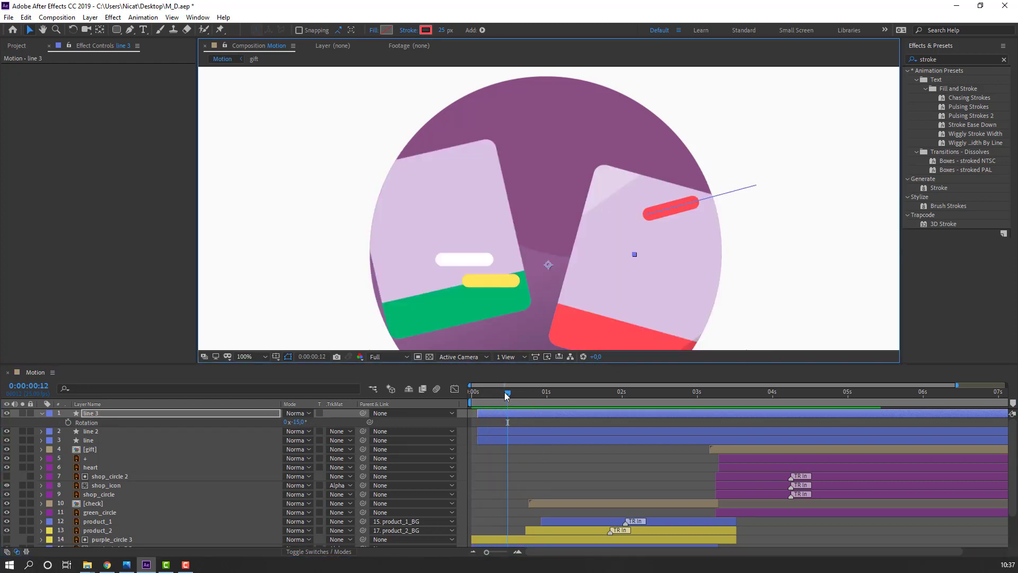
pyautogui.moveTo(506, 395); pyautogui.dragTo(495, 393)
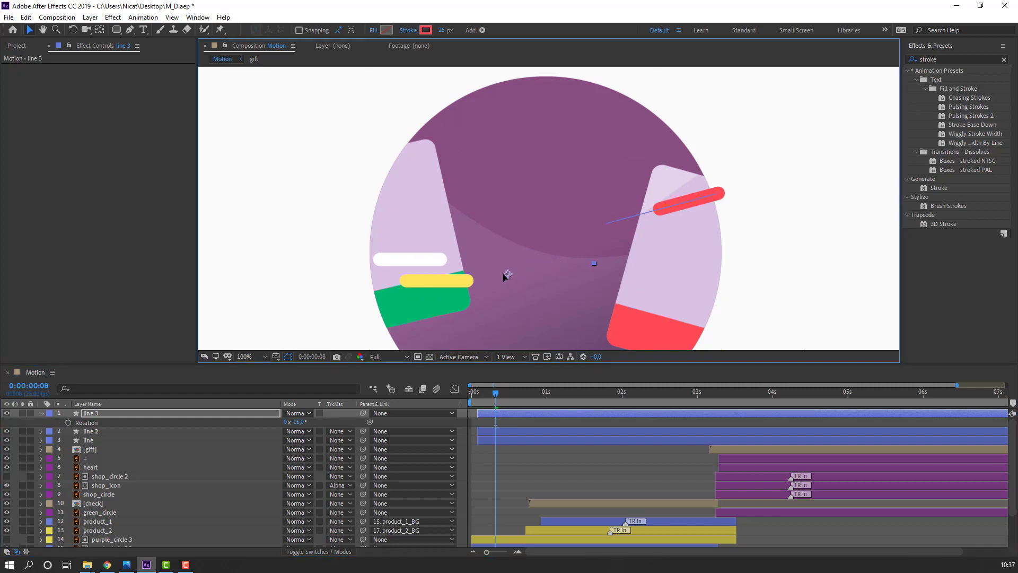
pyautogui.press('space')
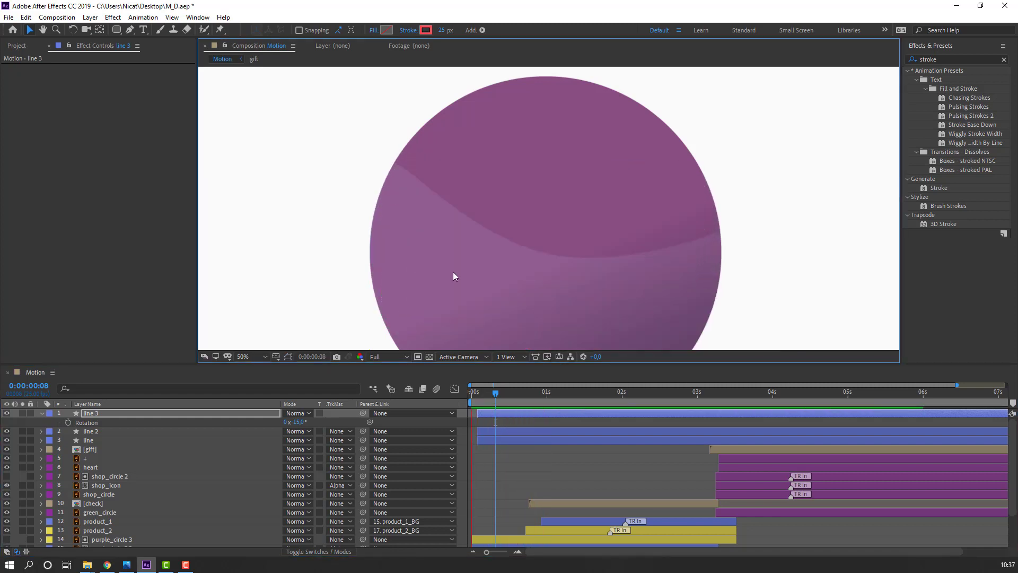
pyautogui.press('space')
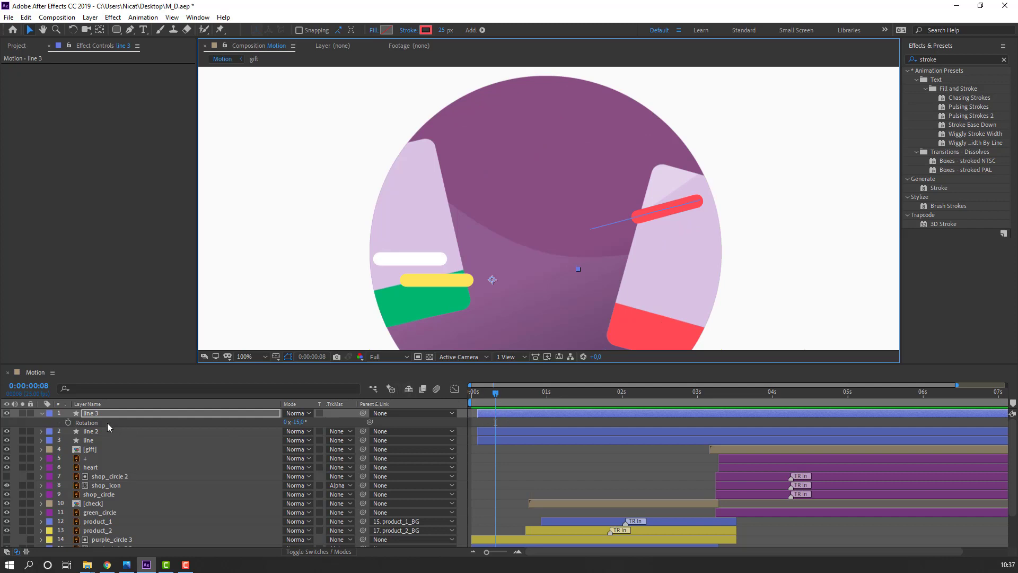
# Duplicate the red line layer and set the copy's rotation to 2°.
pyautogui.click(89, 417)
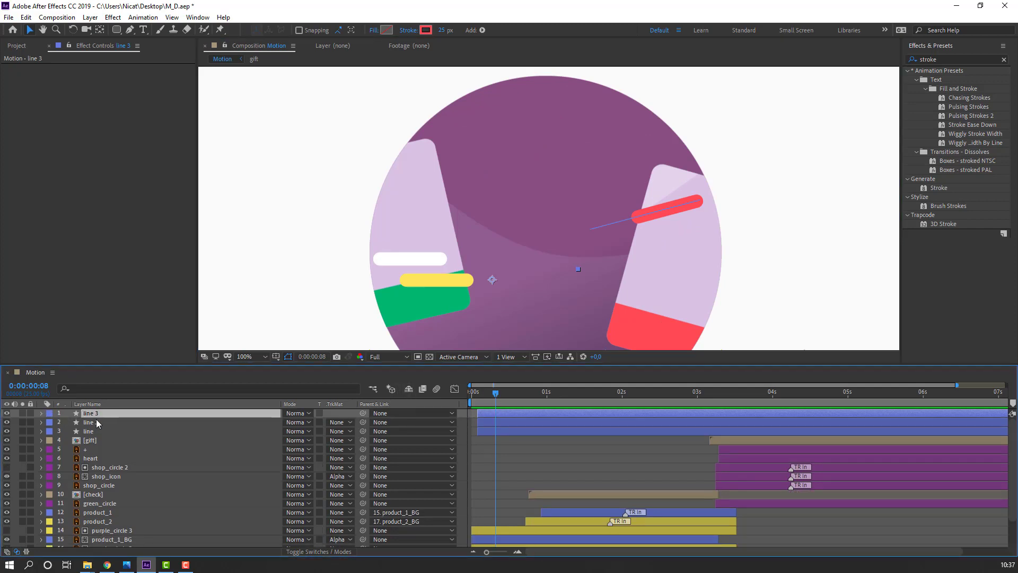
pyautogui.hotkey('ctrl', 'd')
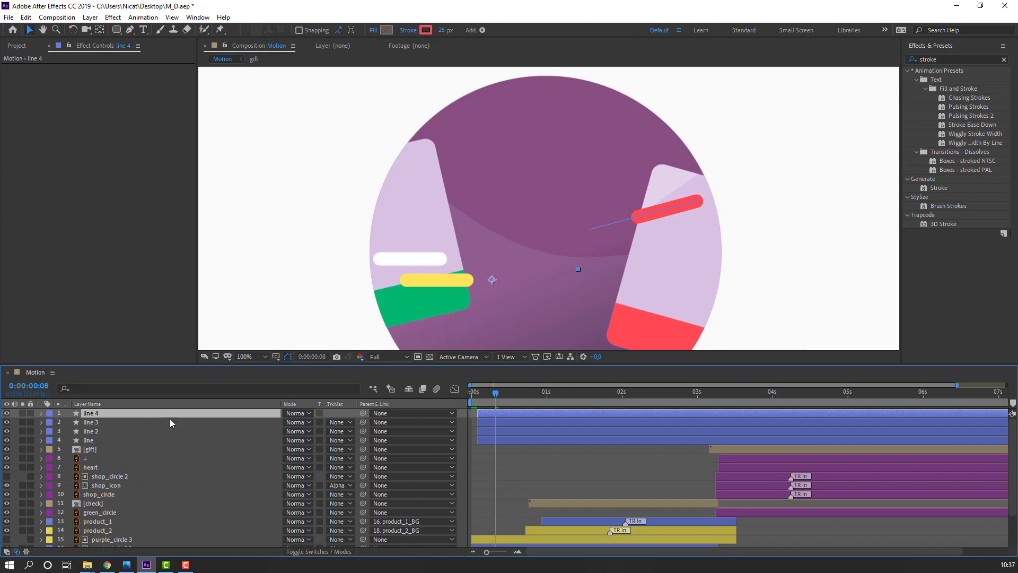
pyautogui.press('r')
pyautogui.moveTo(300, 422); pyautogui.dragTo(308, 422)
# Set the line 4 layer's stroke color to white FFFFFF and its rotation to 13°.
pyautogui.click(426, 30)
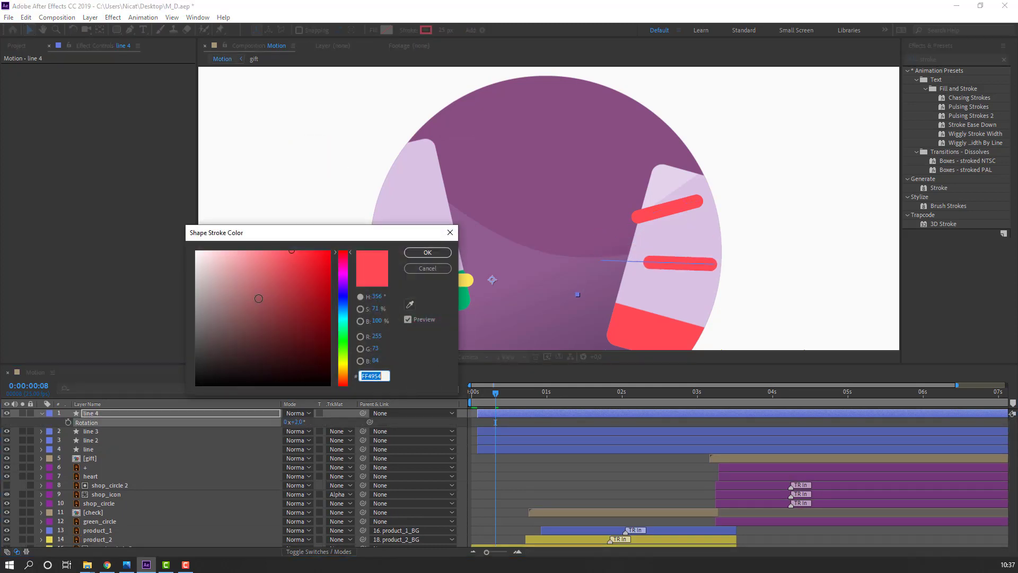
pyautogui.write('FFFFFF')
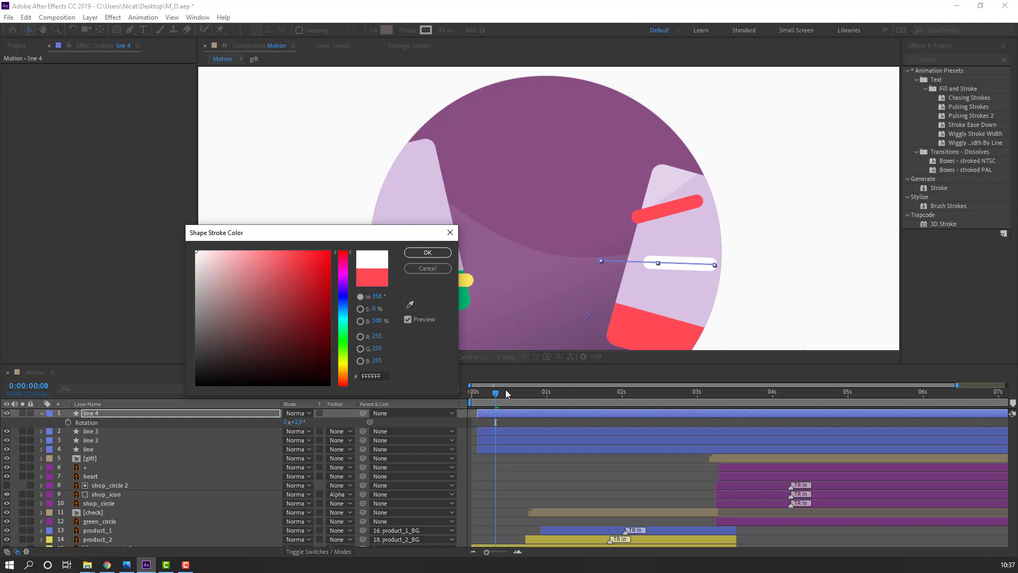
pyautogui.click(429, 253)
pyautogui.moveTo(295, 422); pyautogui.dragTo(308, 423)
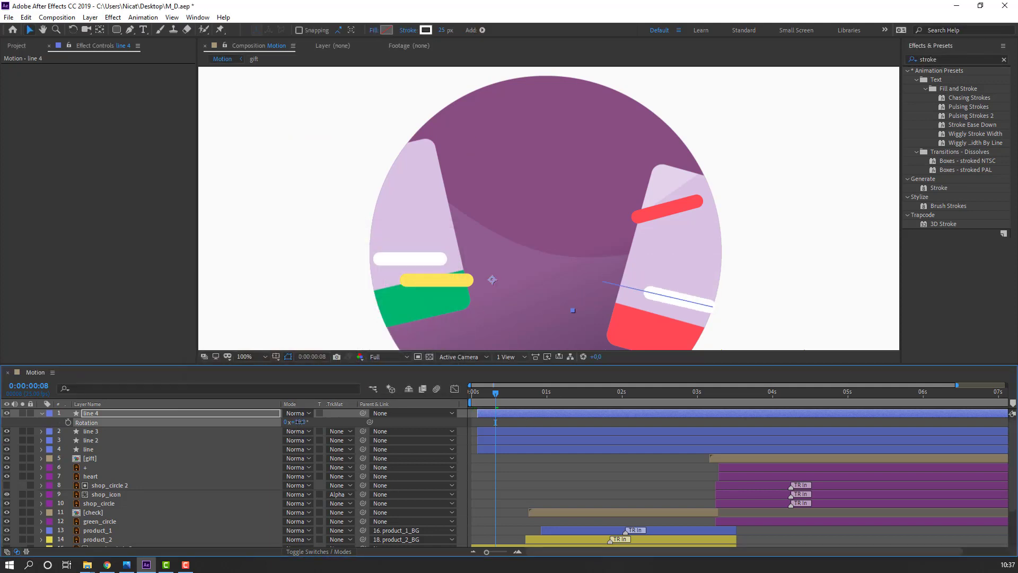
# Start the line 4 and line 3 layers slightly later at staggered times and preview the full animation.
pyautogui.press('space')
pyautogui.moveTo(494, 411); pyautogui.dragTo(503, 433)
pyautogui.press('space')
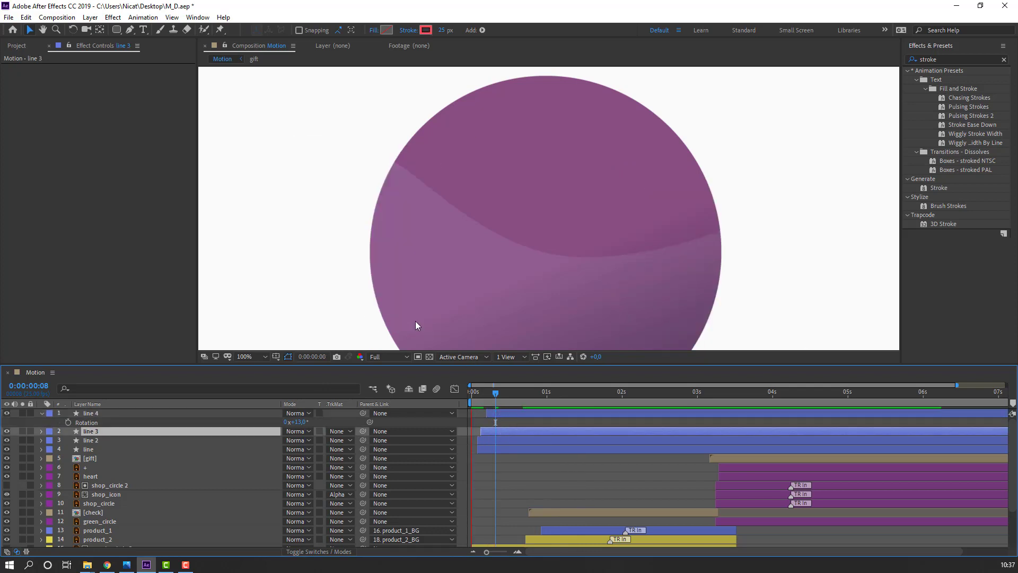
pyautogui.scroll(-2, 363, 254)
pyautogui.scroll(-2, 317, 266)
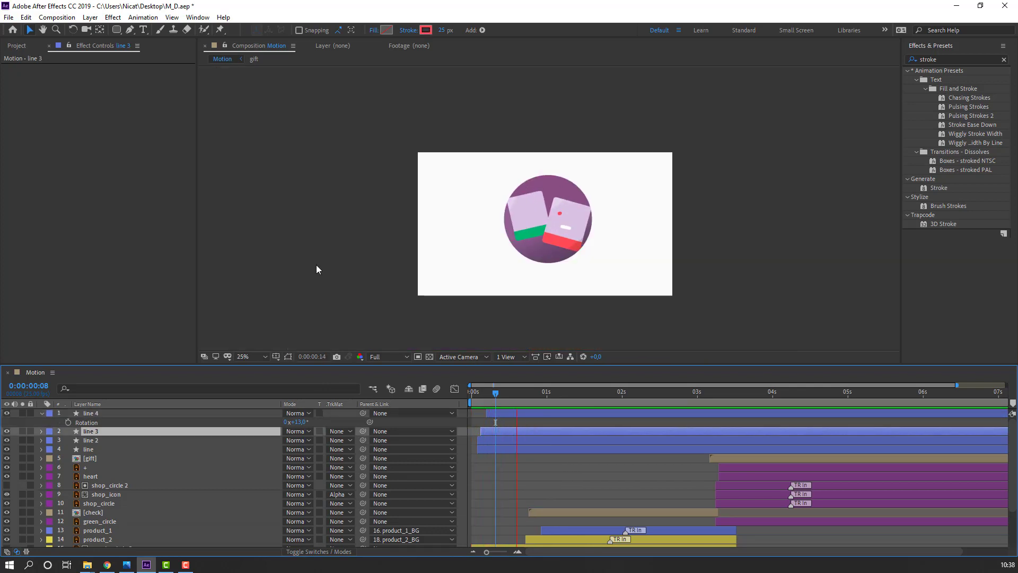
# Play and scrub the opening of the animation to review the staggered lines against the product cards' entrance.
pyautogui.scroll(2, 405, 267)
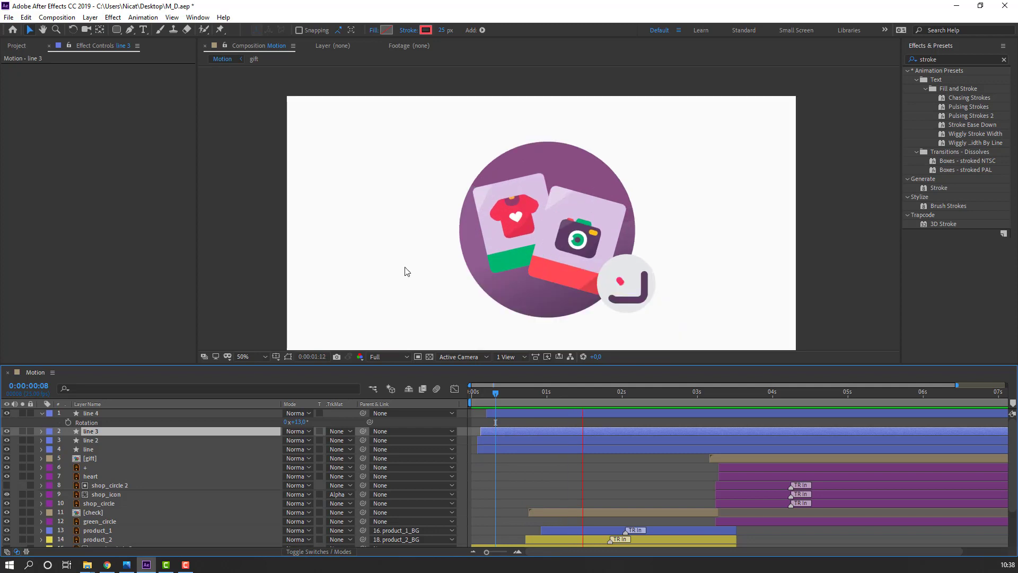
pyautogui.press('space')
pyautogui.press('space')
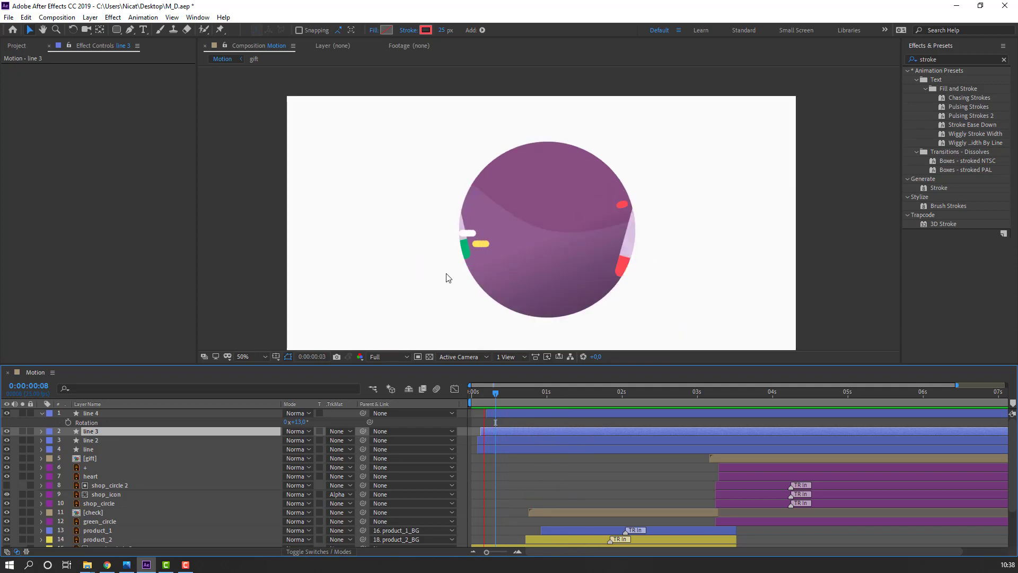
pyautogui.press('space')
pyautogui.moveTo(506, 386); pyautogui.dragTo(534, 386)
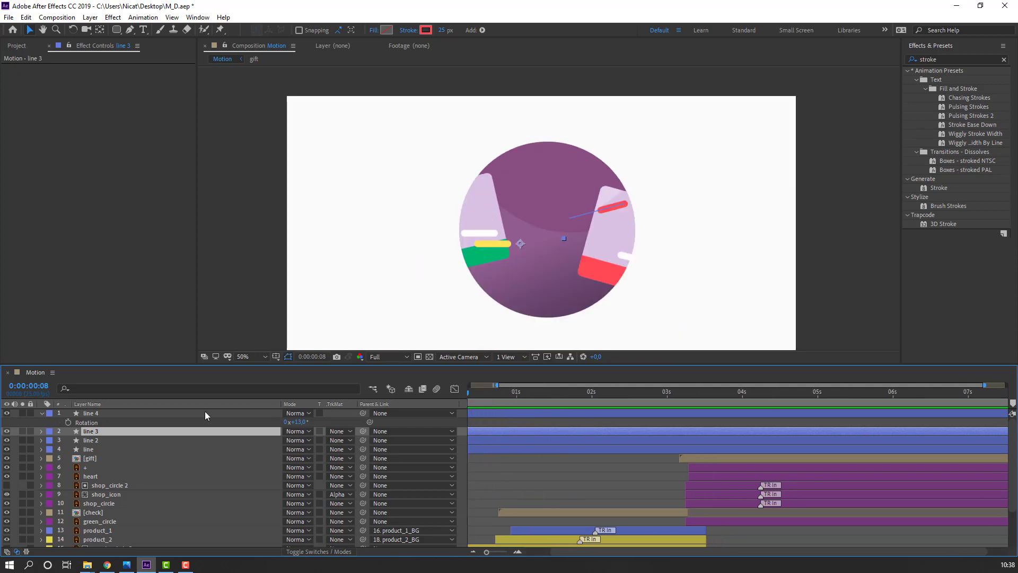
# Collapse the line 4 layer's properties, go to the frame where the product cards are settled and save the project.
pyautogui.click(44, 412)
pyautogui.moveTo(516, 441); pyautogui.dragTo(547, 441)
pyautogui.moveTo(522, 391); pyautogui.dragTo(552, 393)
pyautogui.scroll(2, 510, 305)
pyautogui.scroll(-1, 524, 245)
pyautogui.moveTo(511, 304); pyautogui.dragTo(492, 149)
pyautogui.hotkey('ctrl', 's')
# Add a text layer reading $10 over the T-shirt card and set its color to white FFFFFF.
pyautogui.click(514, 467)
pyautogui.click(146, 32)
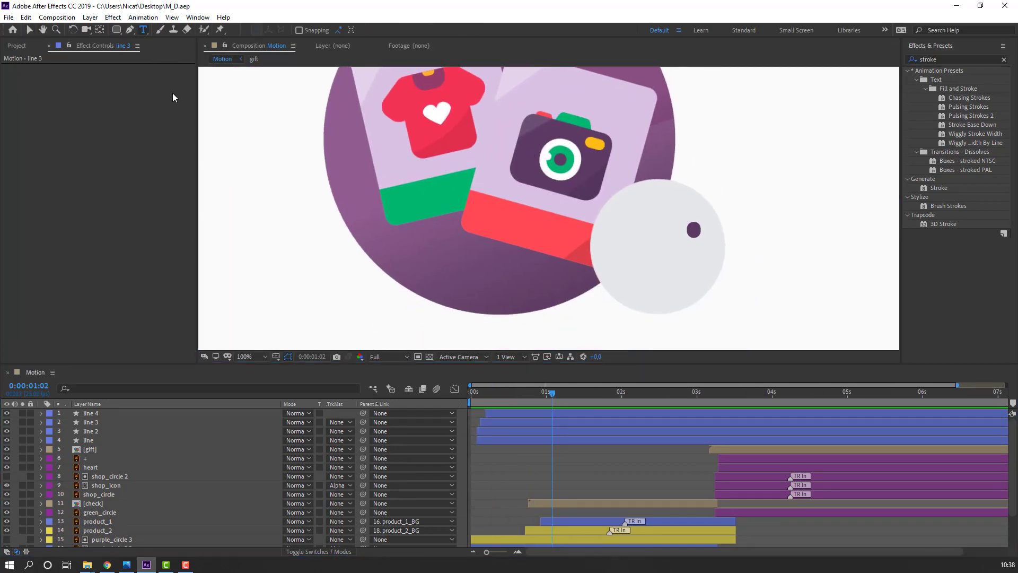
pyautogui.click(403, 201)
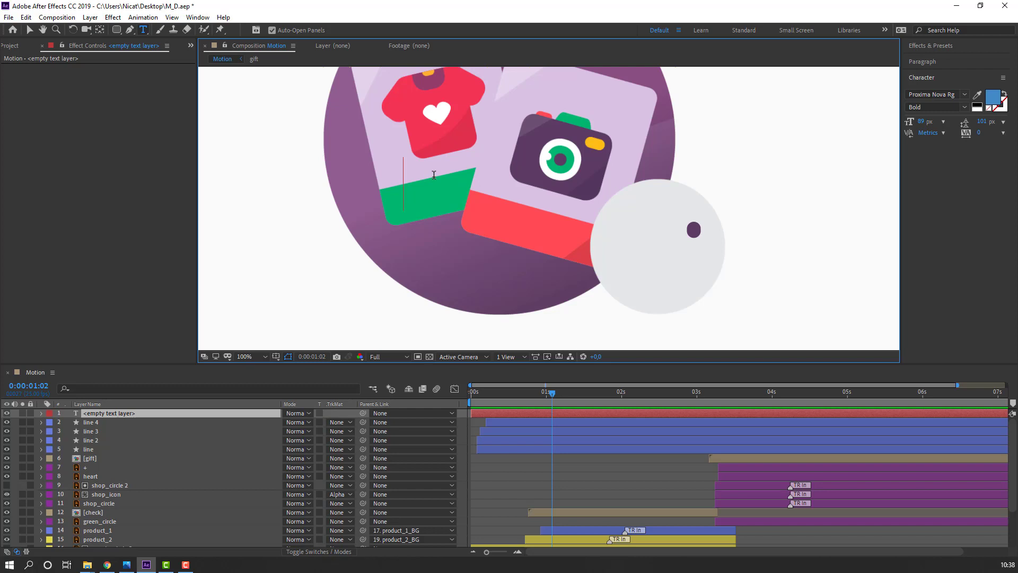
pyautogui.write('$10')
pyautogui.hotkey('ctrl', 'a')
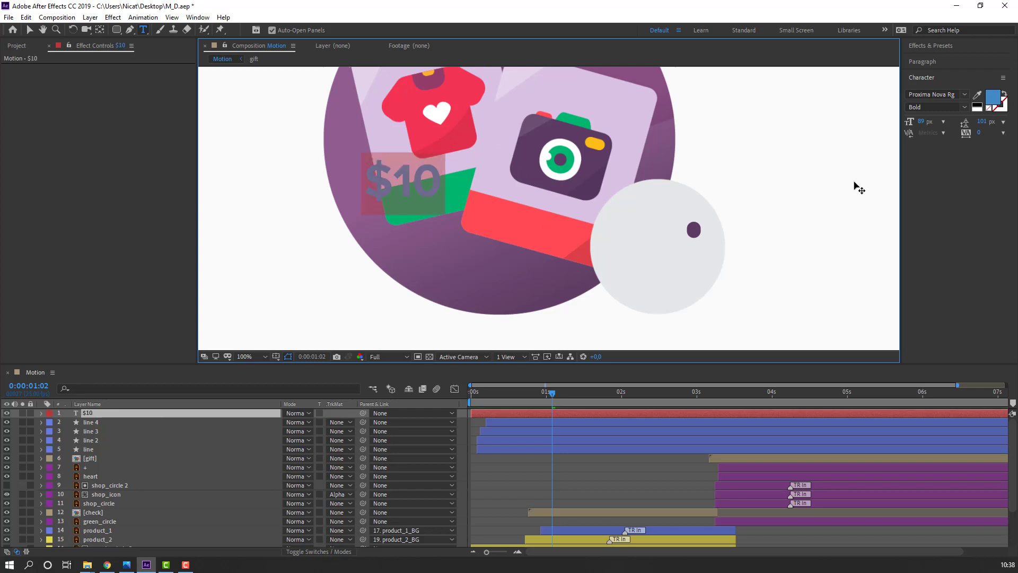
pyautogui.click(990, 97)
pyautogui.click(197, 245)
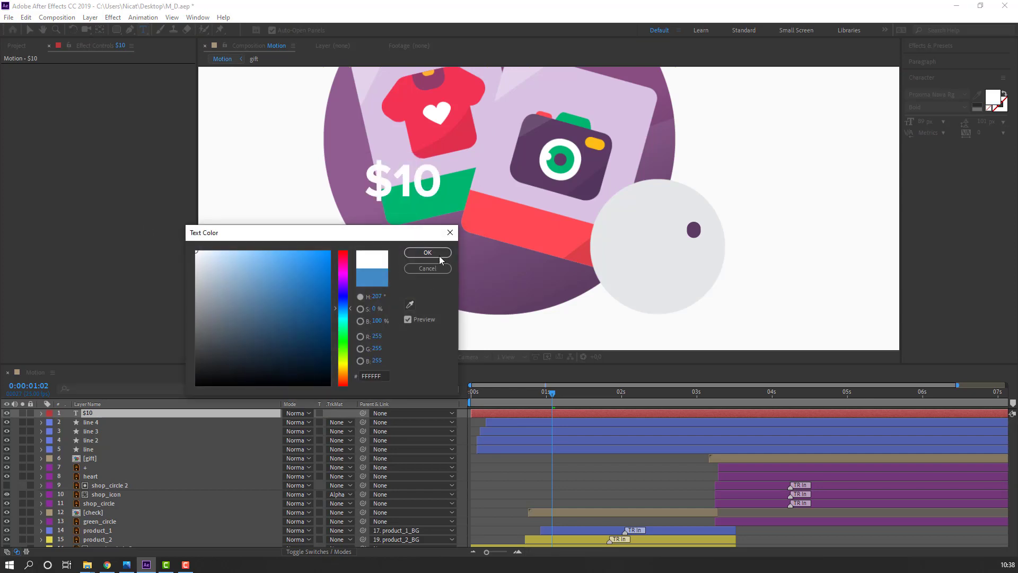
pyautogui.click(429, 255)
pyautogui.click(29, 30)
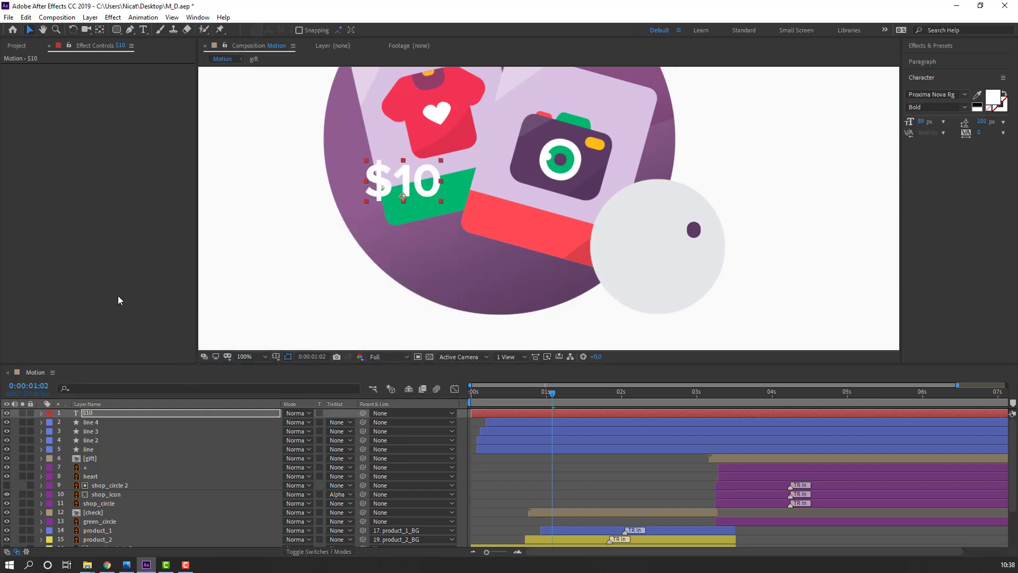
# Rotate the $10 text to -11°, scale it to 68% and position it on the T-shirt card's green band.
pyautogui.click(112, 411)
pyautogui.press('r')
pyautogui.moveTo(302, 422); pyautogui.dragTo(297, 422)
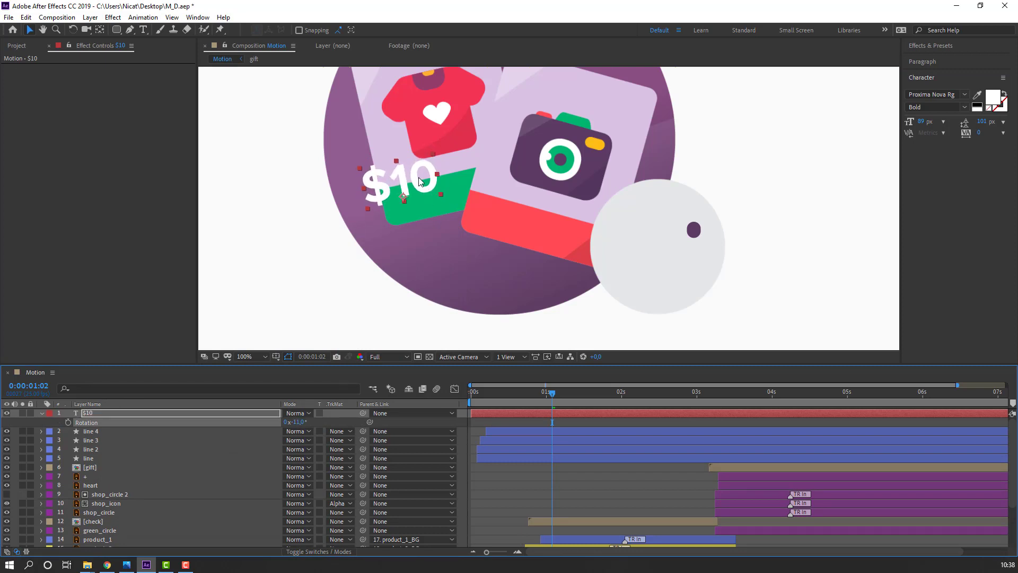
pyautogui.moveTo(418, 178); pyautogui.dragTo(461, 191)
pyautogui.press('s')
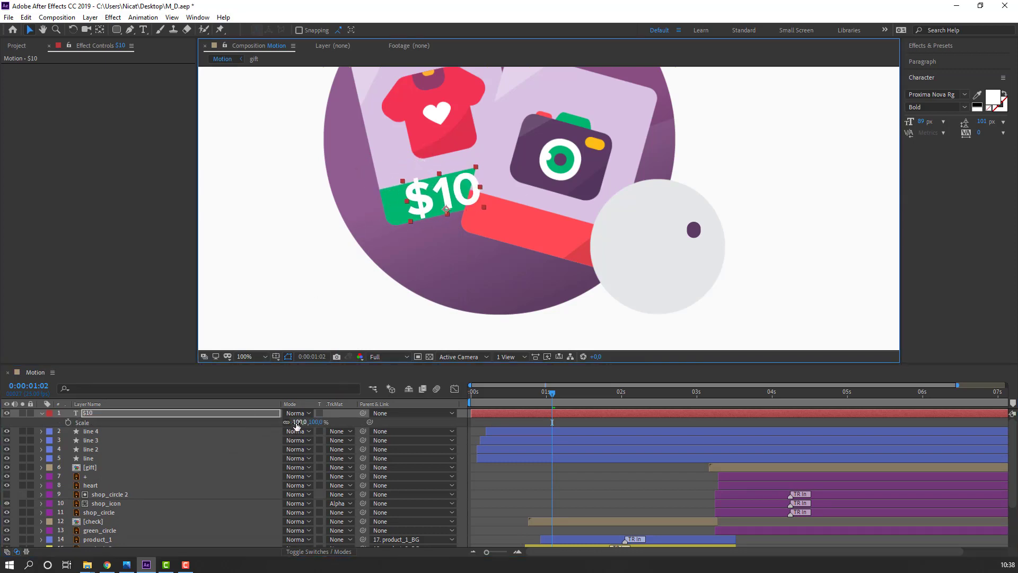
pyautogui.moveTo(297, 422); pyautogui.dragTo(285, 422)
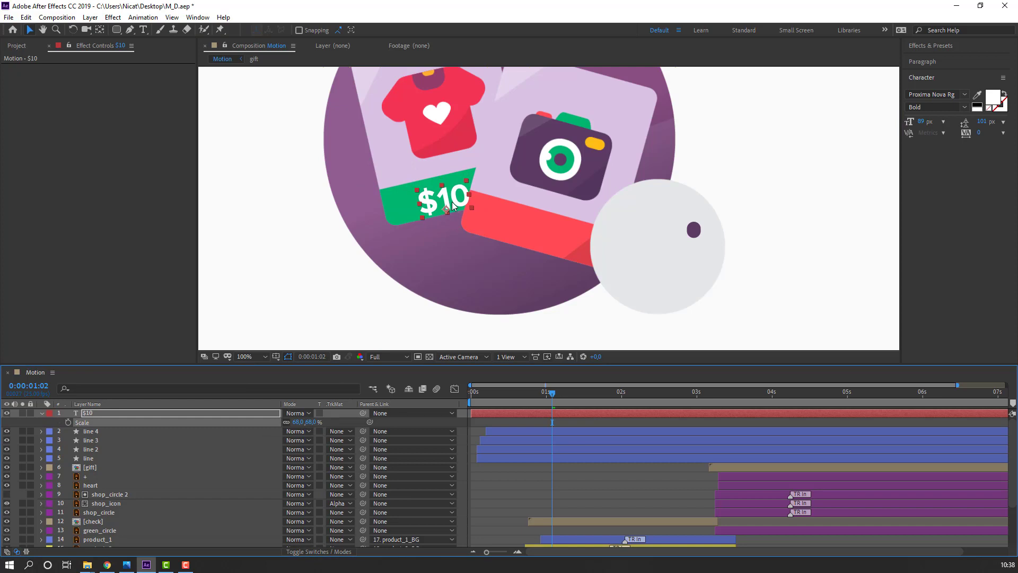
pyautogui.moveTo(452, 207); pyautogui.dragTo(454, 203)
# Apply Animation Composer's Overshoot Position & Scale Characters preset, Bottom variant, to the $10 layer for both in and out transitions.
pyautogui.click(87, 404)
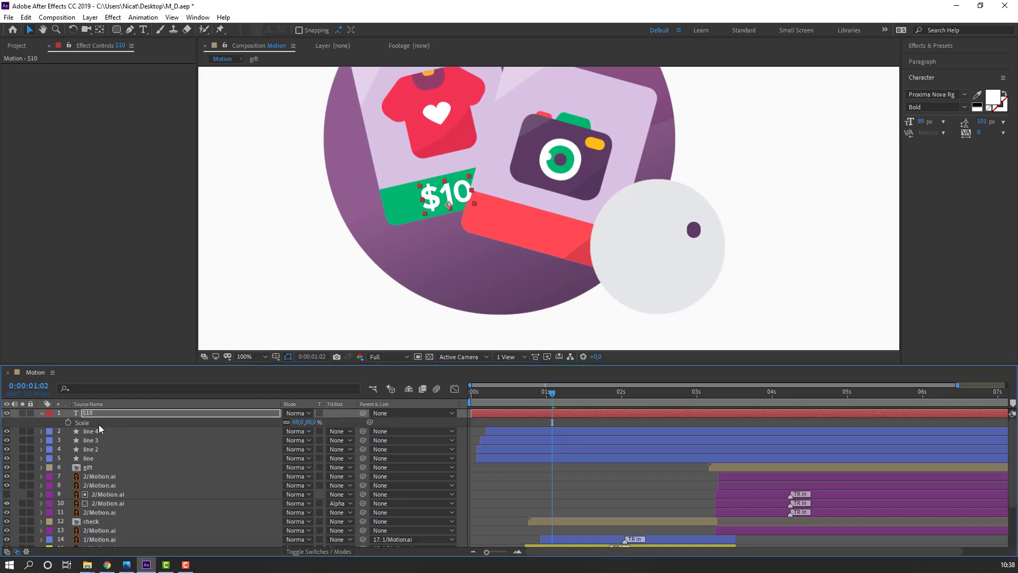
pyautogui.click(50, 414)
pyautogui.click(81, 414)
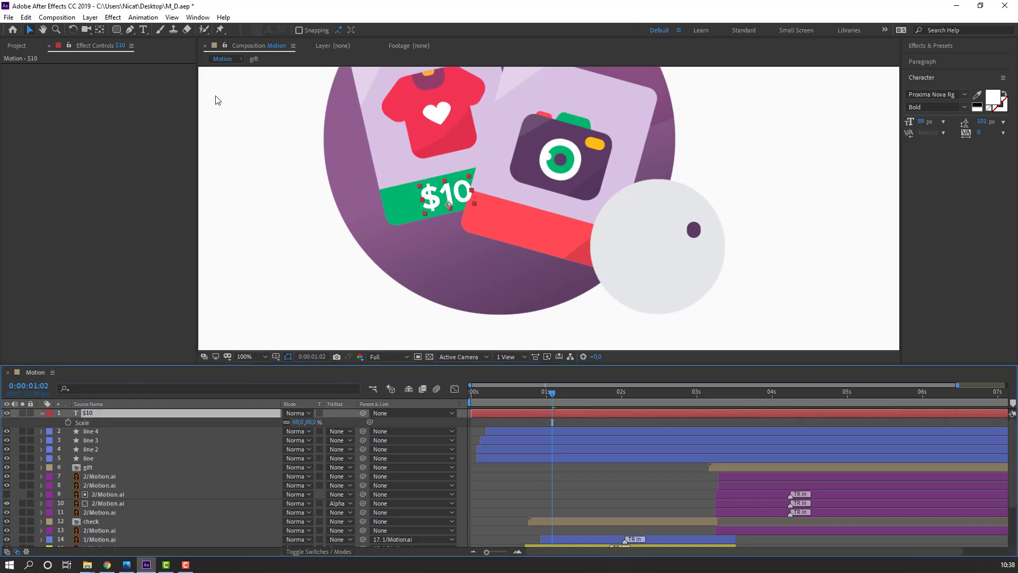
pyautogui.click(201, 18)
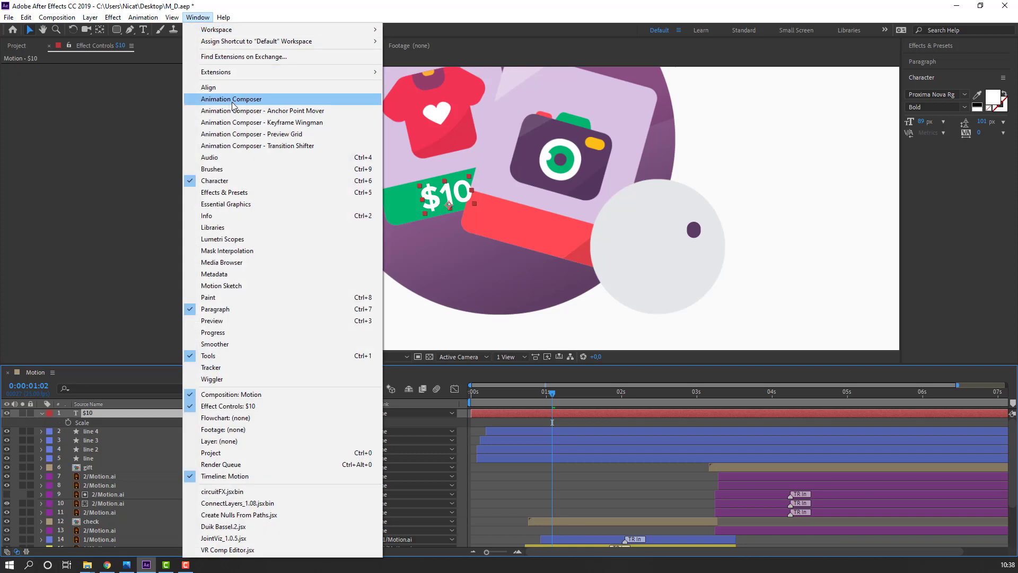
pyautogui.click(232, 99)
pyautogui.click(403, 200)
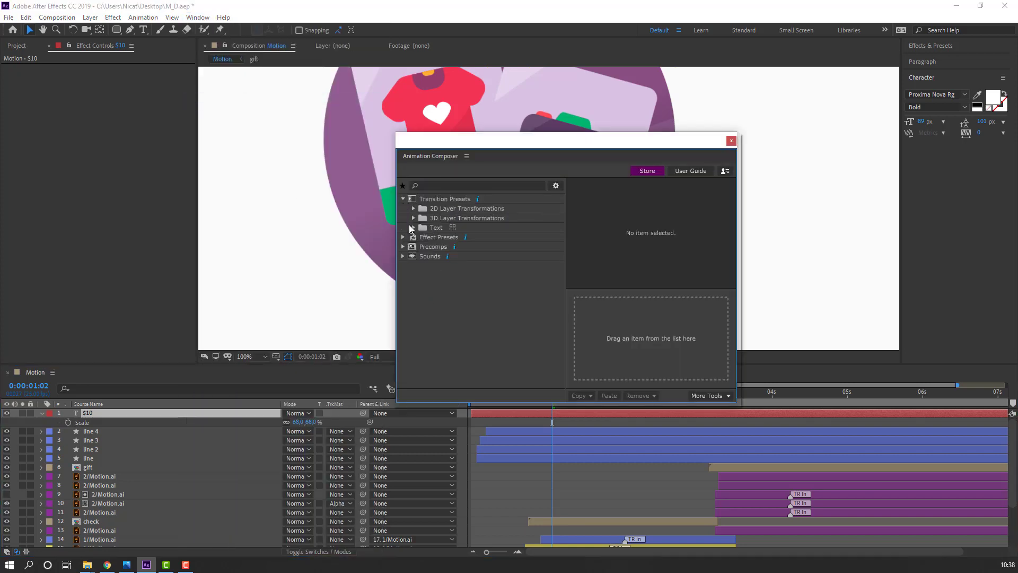
pyautogui.click(413, 228)
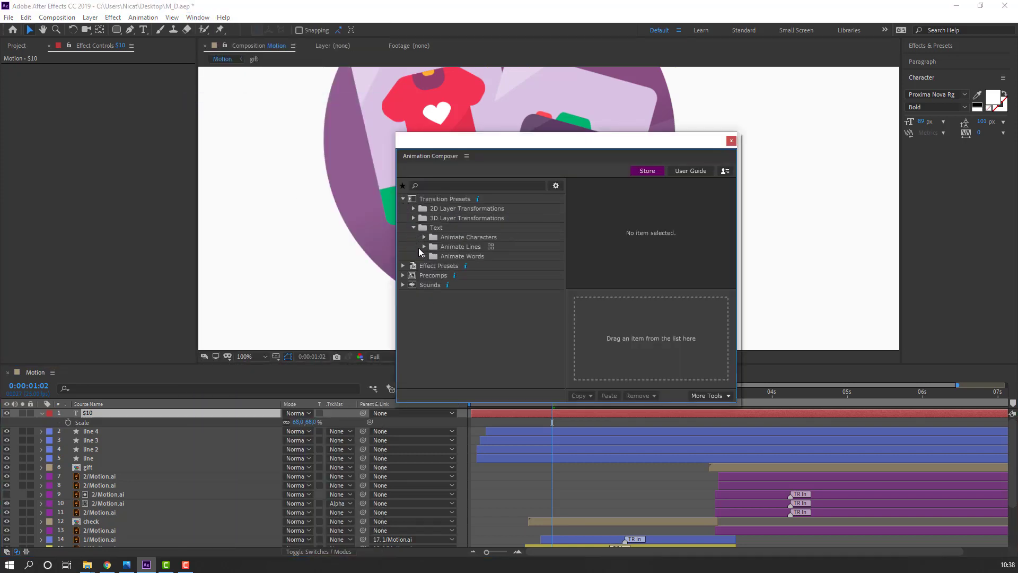
pyautogui.click(425, 239)
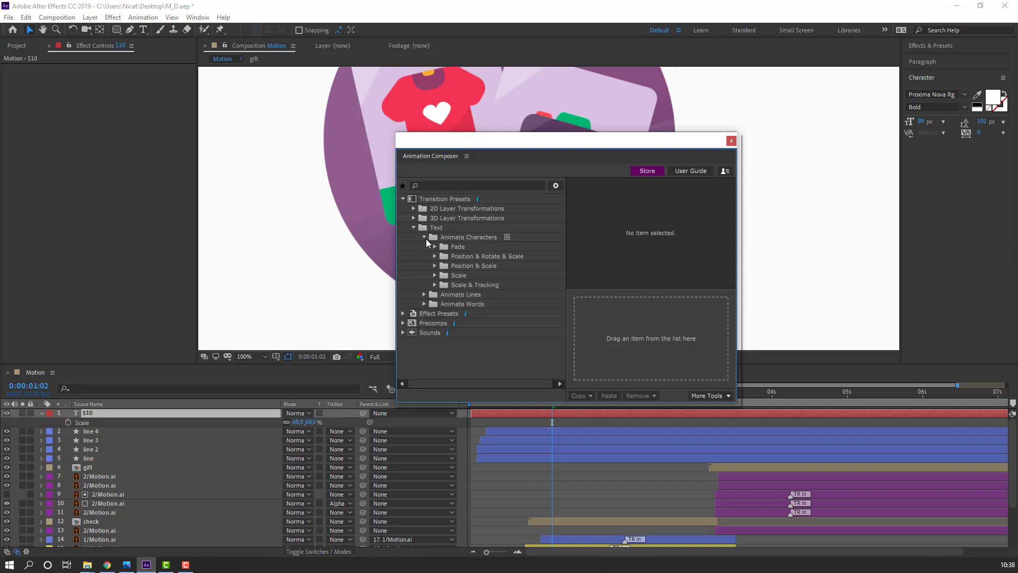
pyautogui.click(435, 265)
pyautogui.click(446, 275)
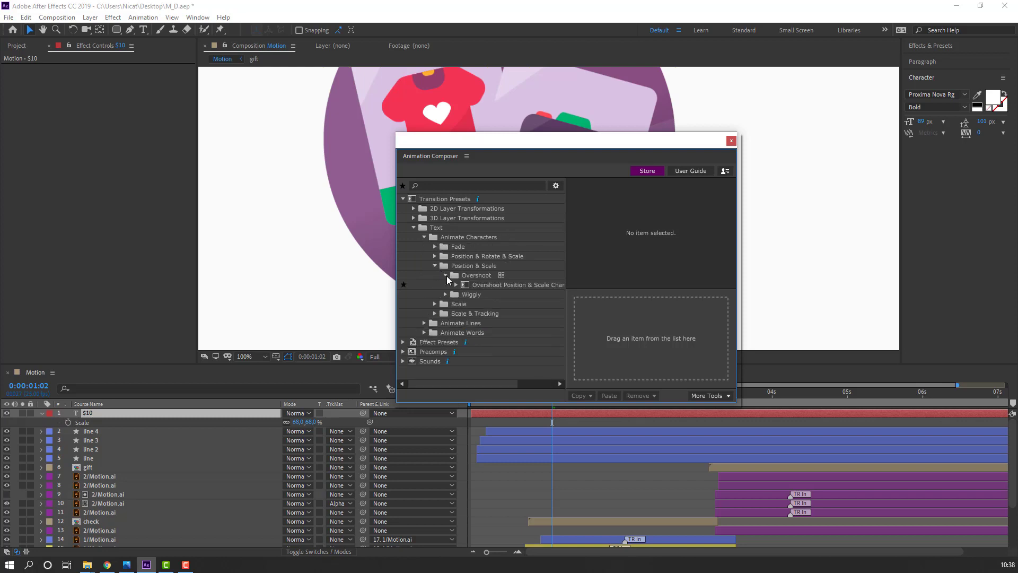
pyautogui.click(456, 284)
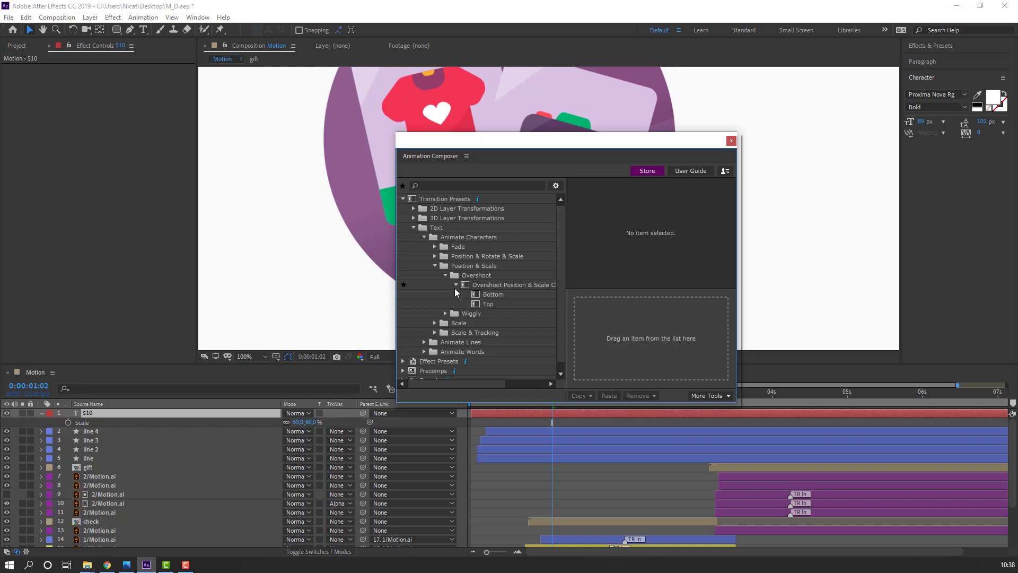
pyautogui.click(494, 294)
pyautogui.doubleClick(500, 298)
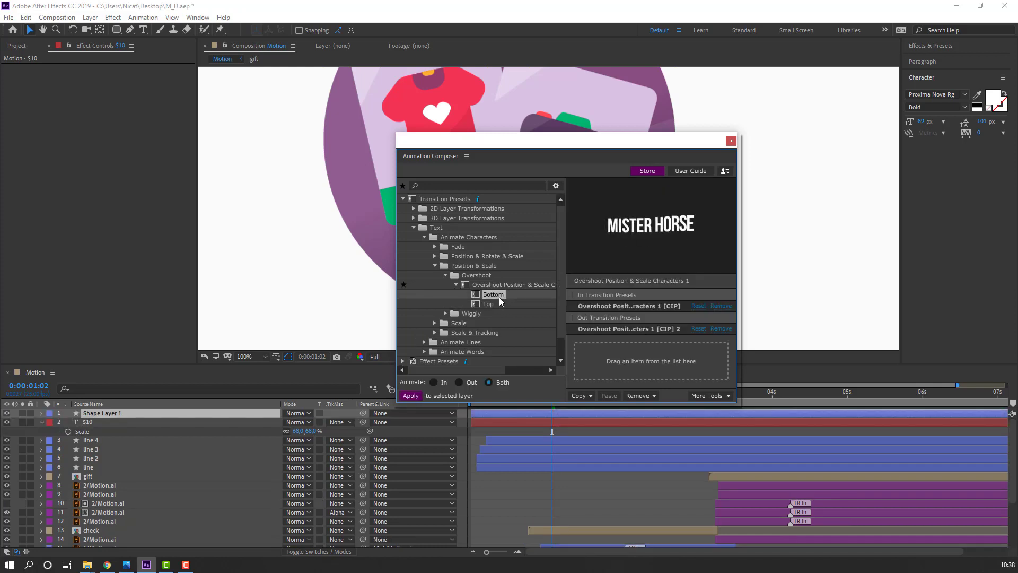
pyautogui.click(730, 141)
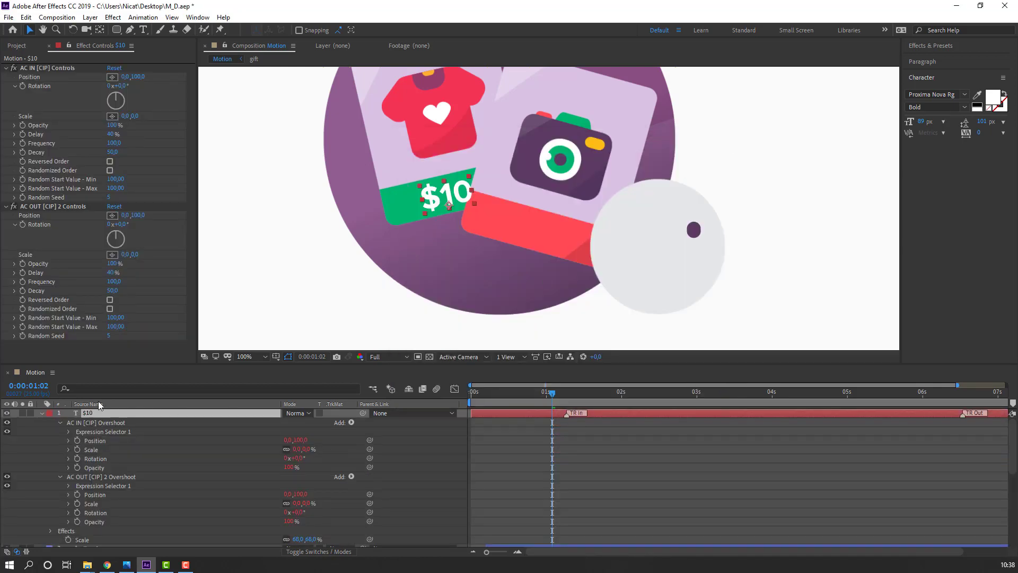
# Preview the $10 text's entrance and move its transition-in marker to 0:00:01:17.
pyautogui.click(41, 412)
pyautogui.moveTo(504, 394); pyautogui.dragTo(432, 399)
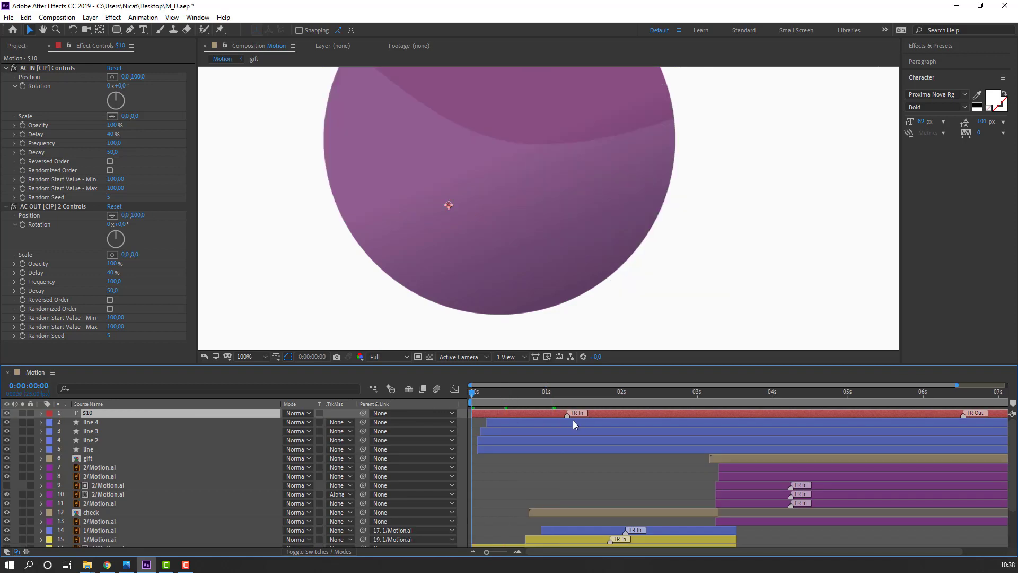
pyautogui.press('space')
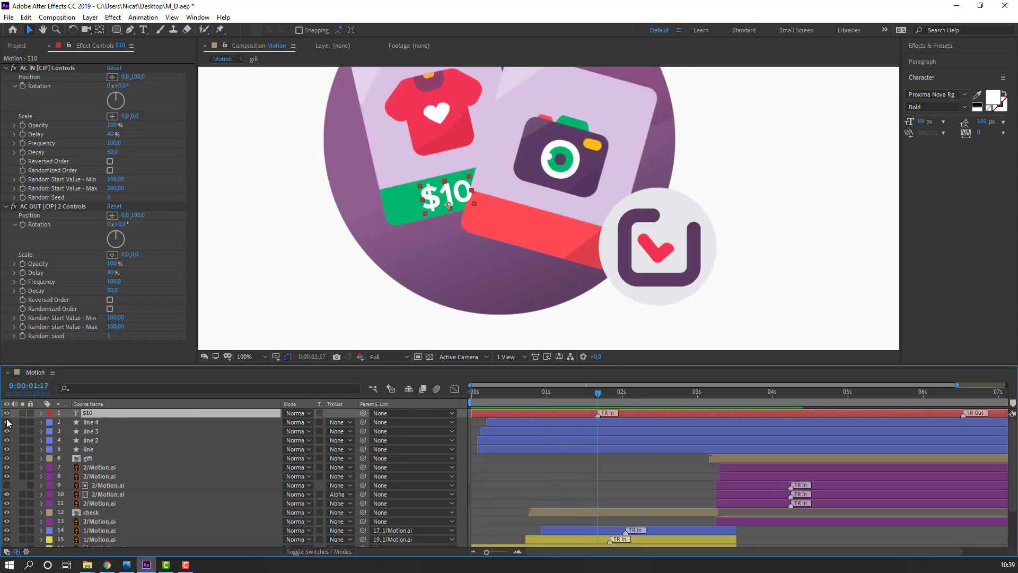
# Duplicate the $10 text, place the copy on the camera card's red band and rotate it to 16°.
pyautogui.hotkey('ctrl', 'd')
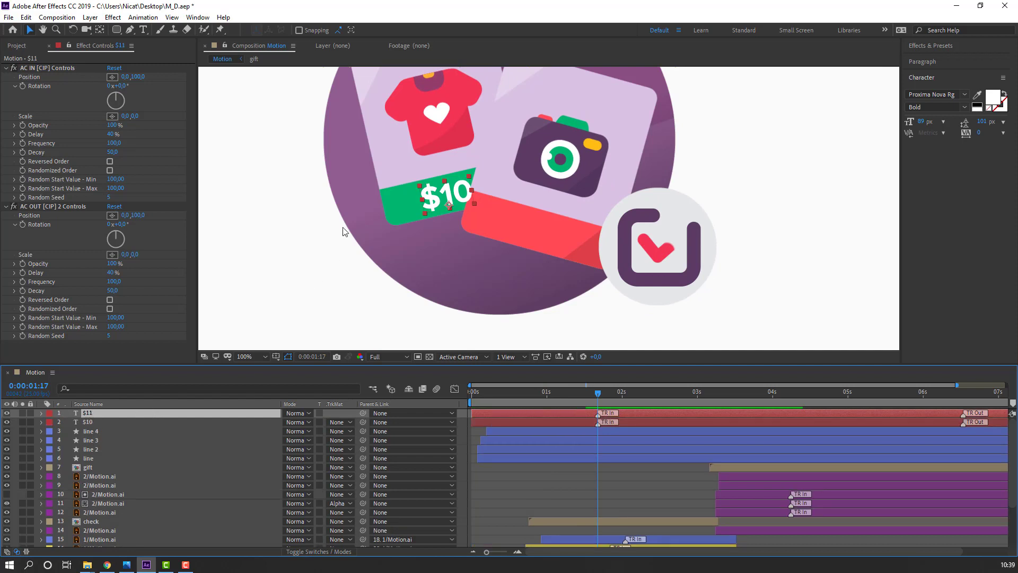
pyautogui.press('r')
pyautogui.moveTo(297, 422); pyautogui.dragTo(309, 422)
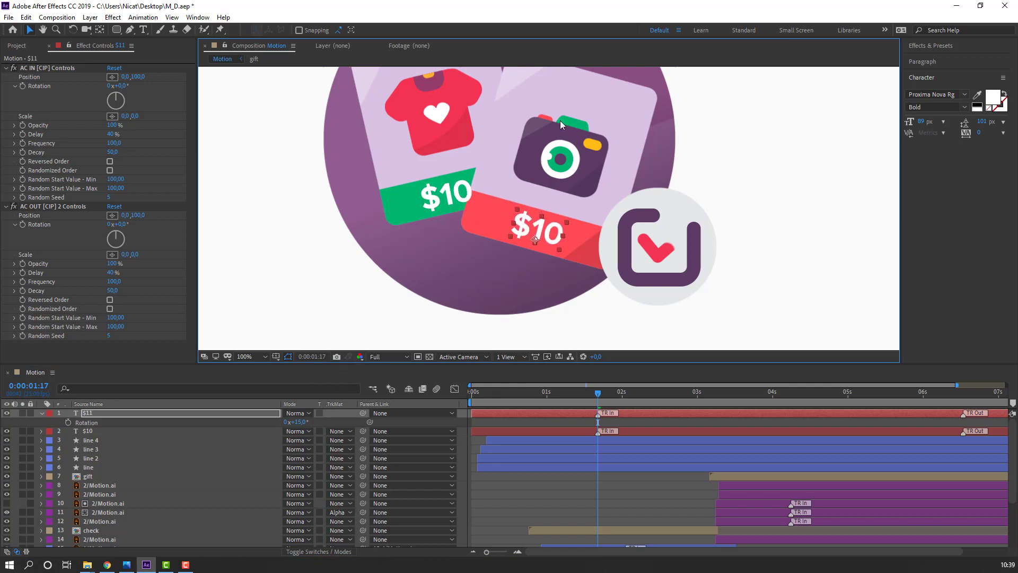
pyautogui.moveTo(302, 422); pyautogui.dragTo(300, 422)
# Change the price text on the camera card to $150 and collapse its layer properties.
pyautogui.hotkey('ctrl', 't')
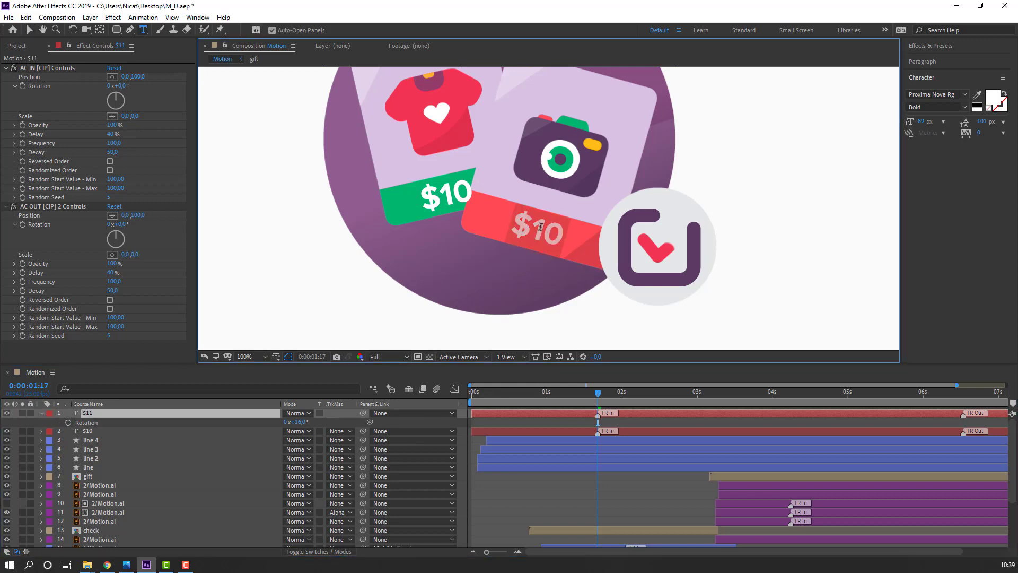
pyautogui.click(541, 225)
pyautogui.moveTo(535, 224); pyautogui.dragTo(596, 249)
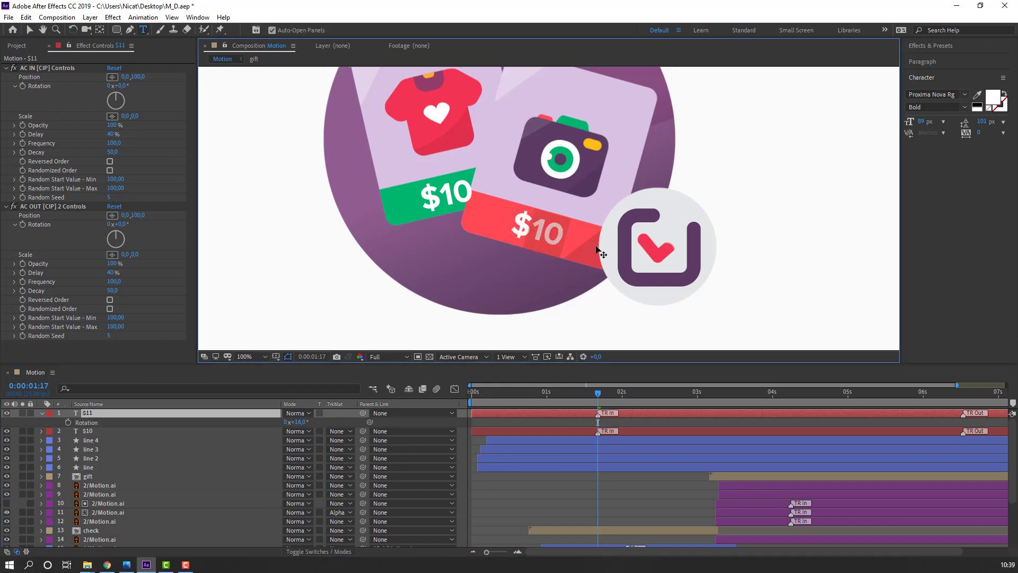
pyautogui.write('150')
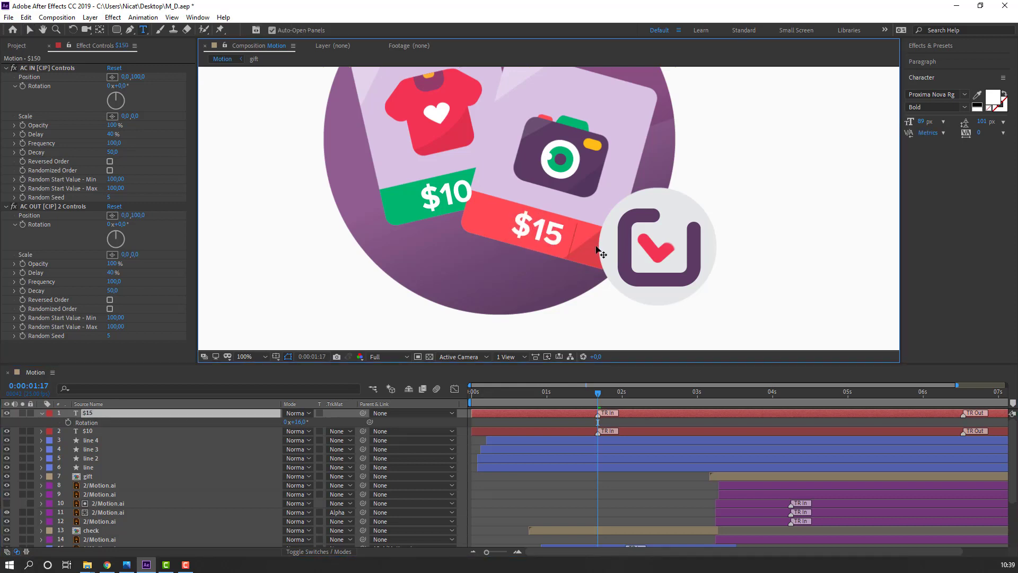
pyautogui.click(29, 30)
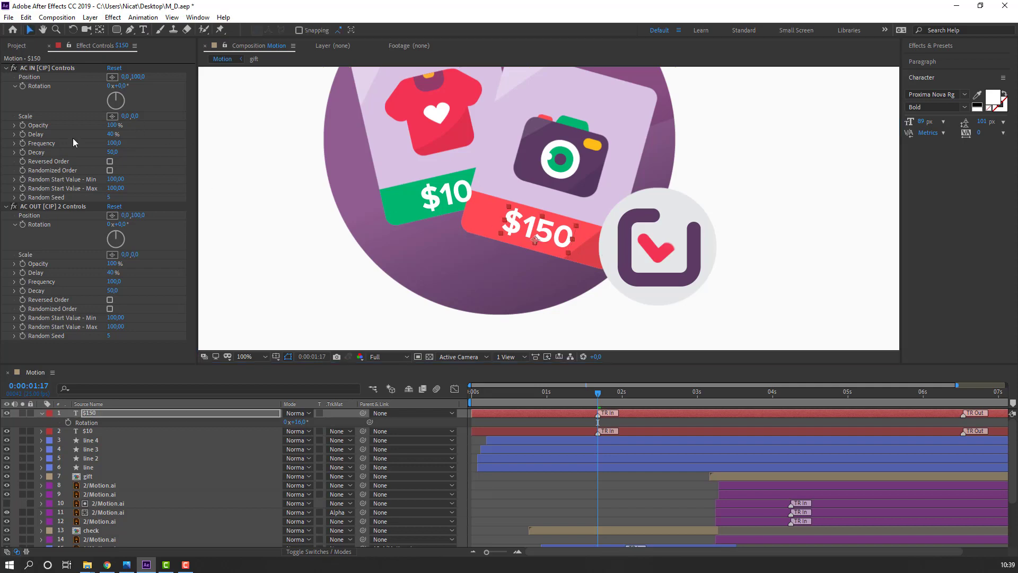
pyautogui.click(40, 413)
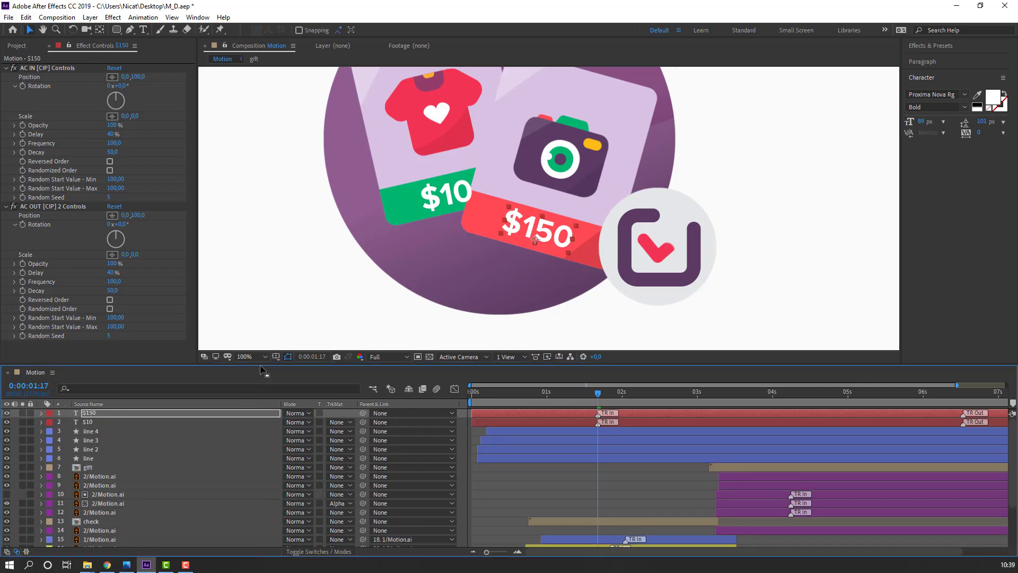
# Enlarge the timeline and move the $10 and $150 text layers between the product_1 and product_2 layers.
pyautogui.moveTo(261, 345); pyautogui.dragTo(261, 207)
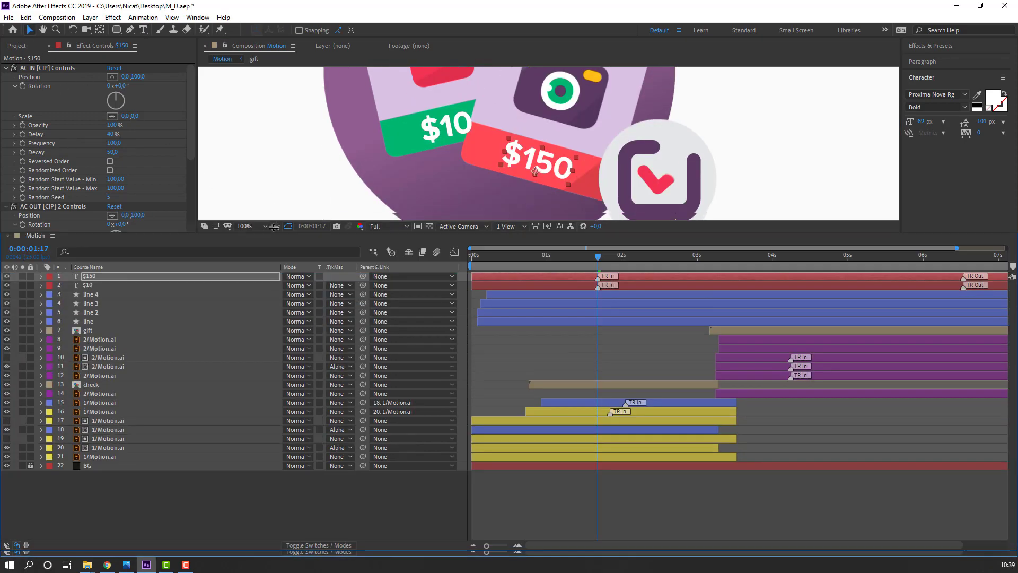
pyautogui.click(87, 286)
pyautogui.moveTo(87, 290); pyautogui.dragTo(179, 410)
pyautogui.moveTo(179, 413); pyautogui.dragTo(179, 413)
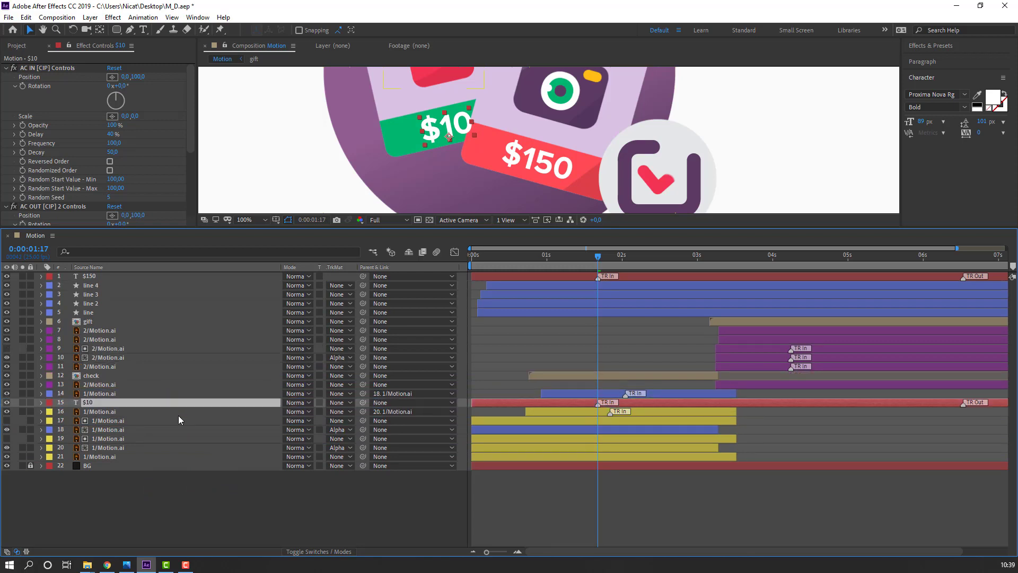
pyautogui.moveTo(93, 277); pyautogui.dragTo(139, 402)
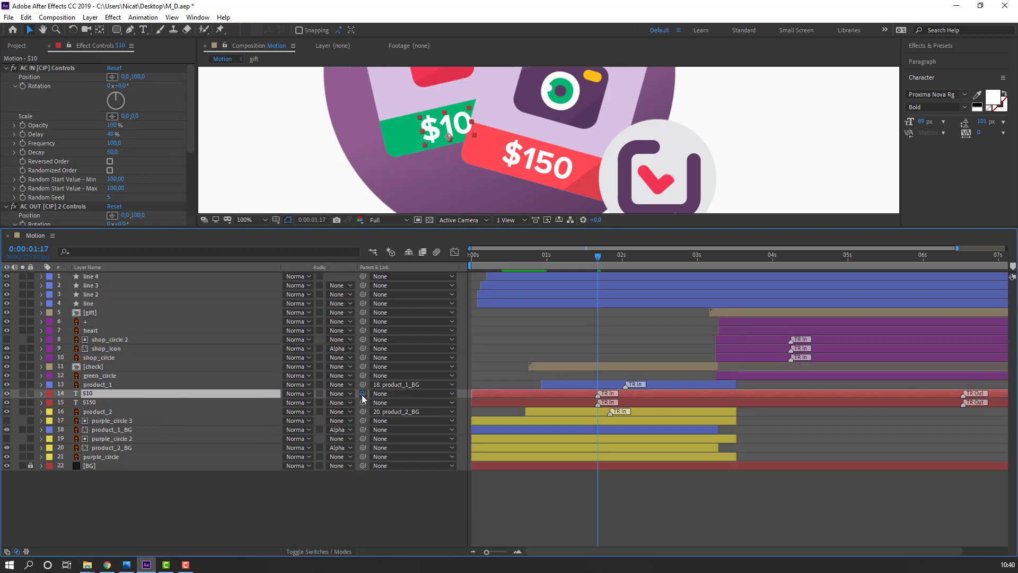
# Parent the $10 text layer to product_2_BG and scrub the card entrance to check how the price moves.
pyautogui.moveTo(363, 394); pyautogui.dragTo(127, 449)
pyautogui.click(502, 256)
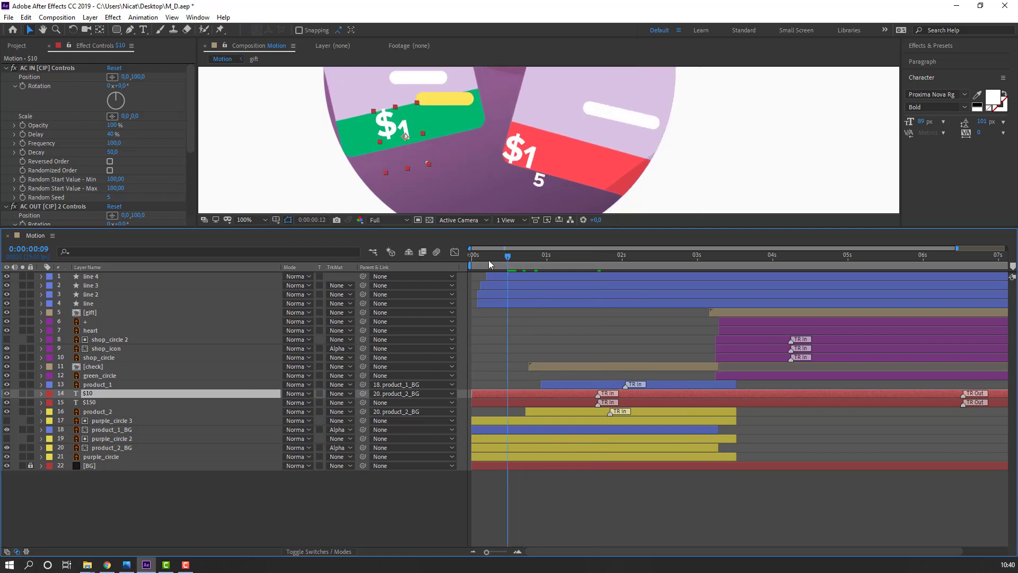
pyautogui.moveTo(514, 262); pyautogui.dragTo(546, 257)
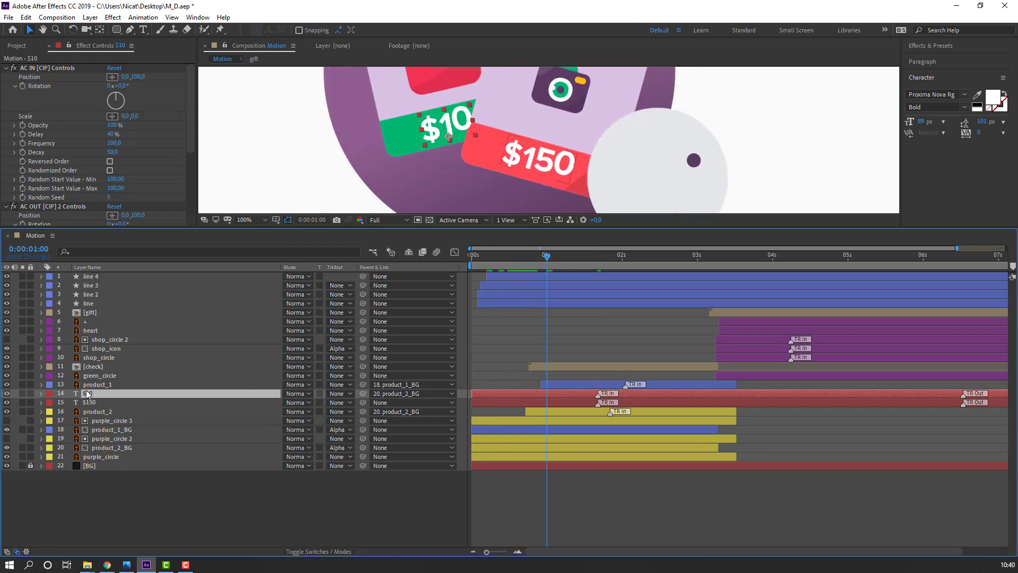
# Parent the $150 text layer to product_1_BG.
pyautogui.click(93, 403)
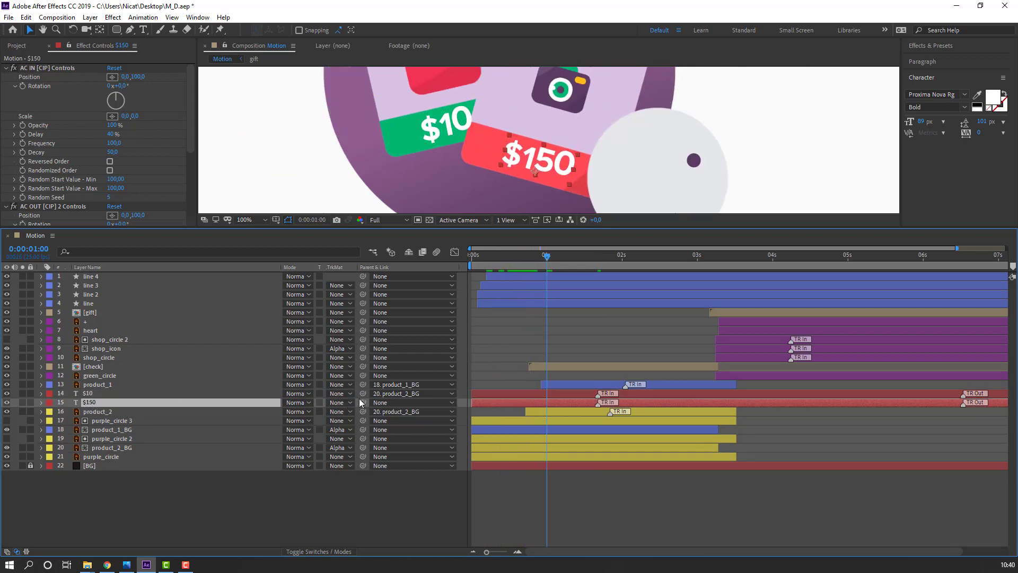
pyautogui.moveTo(363, 402); pyautogui.dragTo(114, 430)
pyautogui.scroll(-4, 419, 161)
# Start the $10 text layer slightly later and the $150 layer a little after it, and preview the staggered entrance.
pyautogui.press('space')
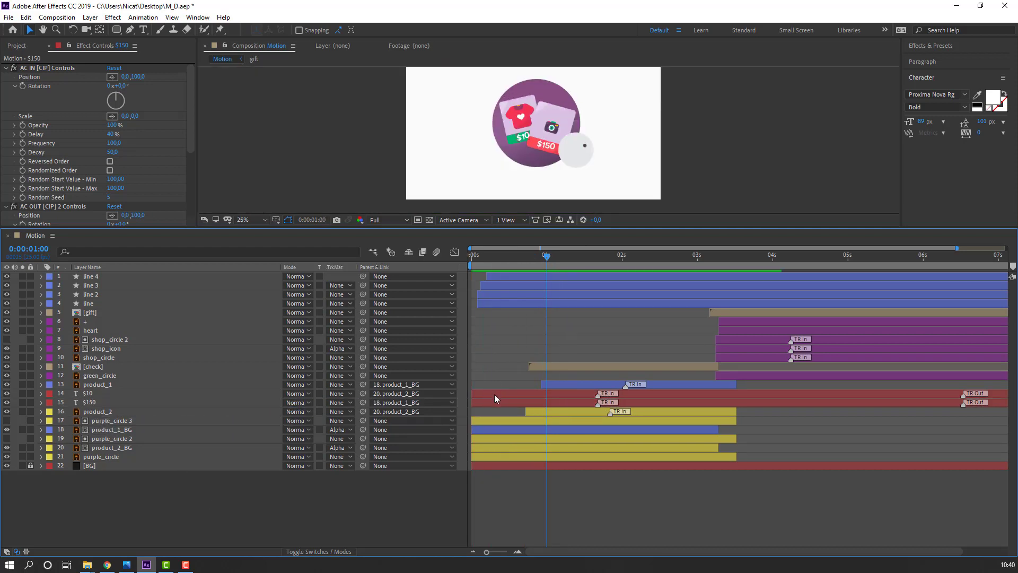
pyautogui.moveTo(495, 394); pyautogui.dragTo(513, 405)
pyautogui.press('space')
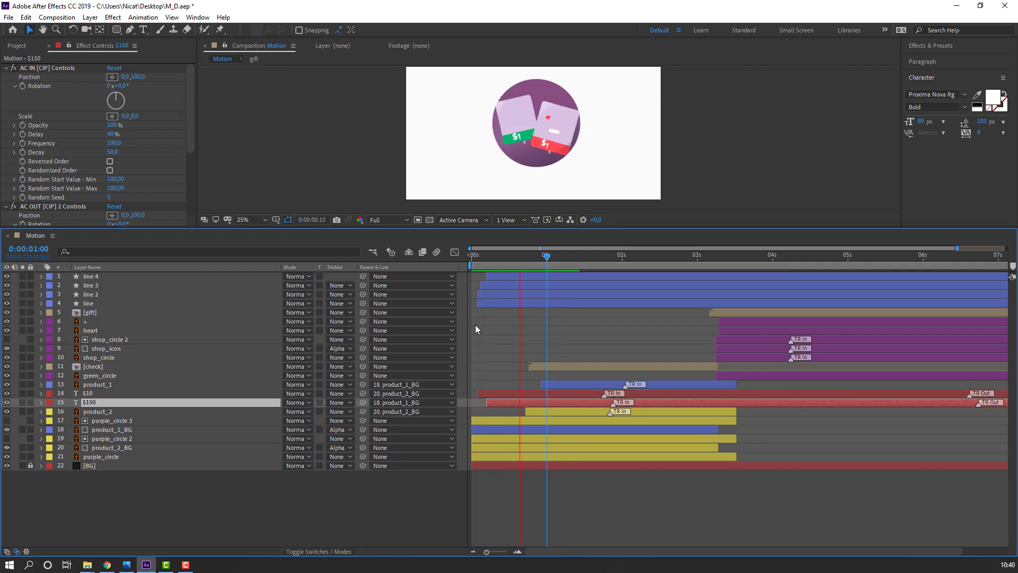
# Fit the composition view to an enlarged viewing area and play the animation through to the gift scene.
pyautogui.click(249, 219)
pyautogui.click(249, 243)
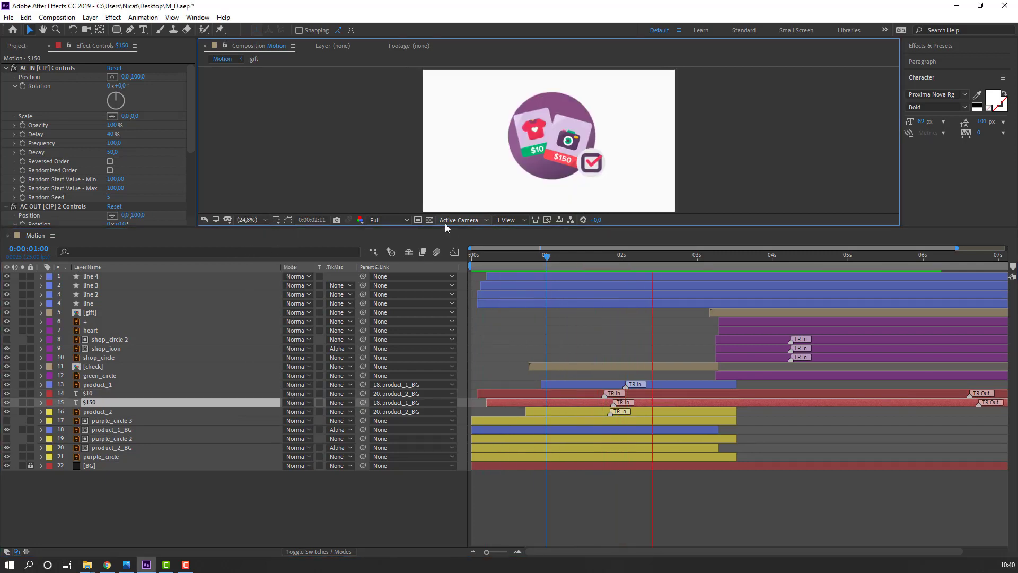
pyautogui.press('space')
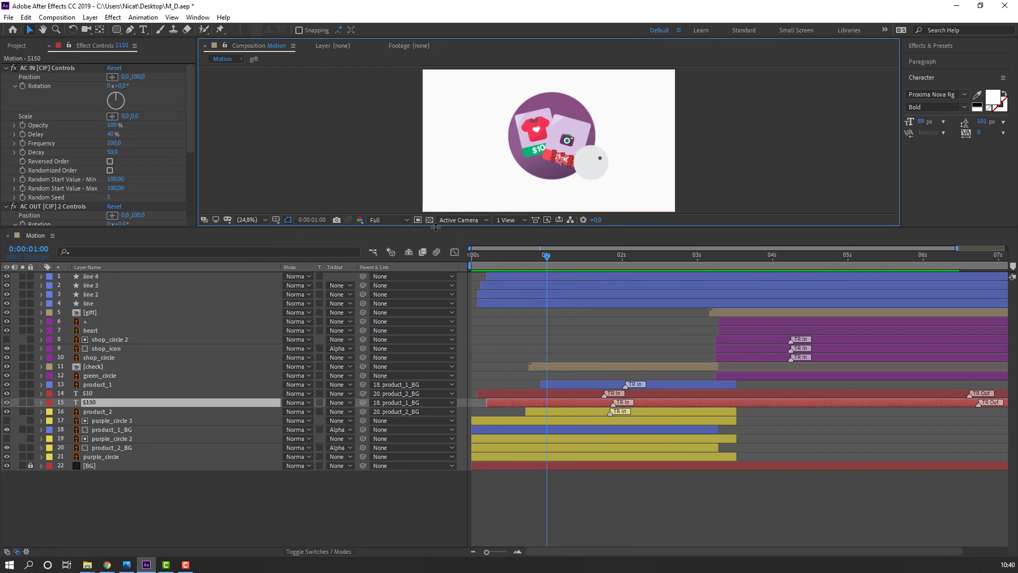
pyautogui.moveTo(440, 229); pyautogui.dragTo(371, 363)
pyautogui.press('space')
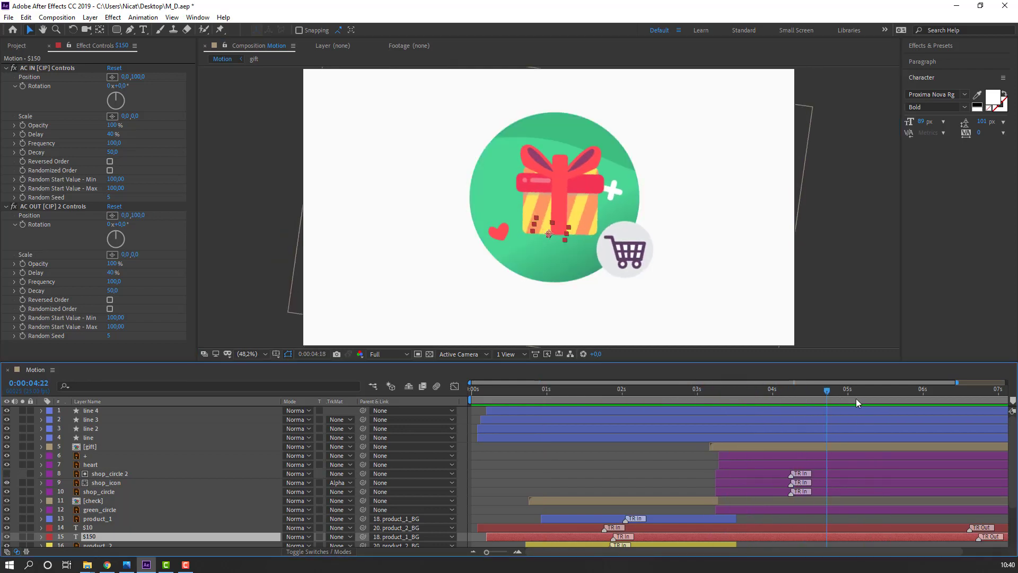
# Duplicate the four speed line layers and group the copies together above the originals.
pyautogui.click(89, 438)
pyautogui.keyDown('shift'); pyautogui.click(97, 410); pyautogui.keyUp('shift')
pyautogui.hotkey('ctrl', 'd')
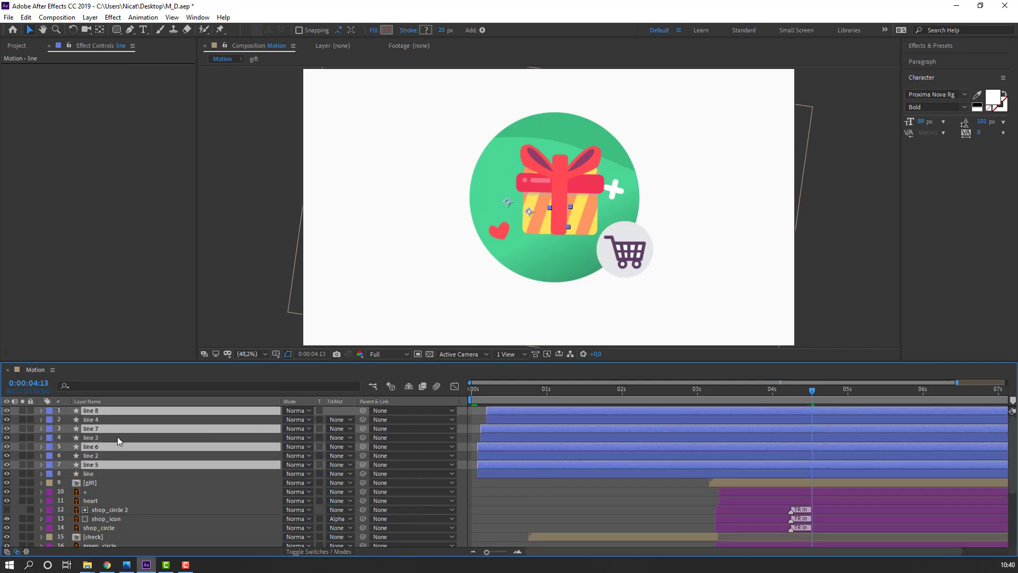
pyautogui.moveTo(95, 449); pyautogui.dragTo(102, 406)
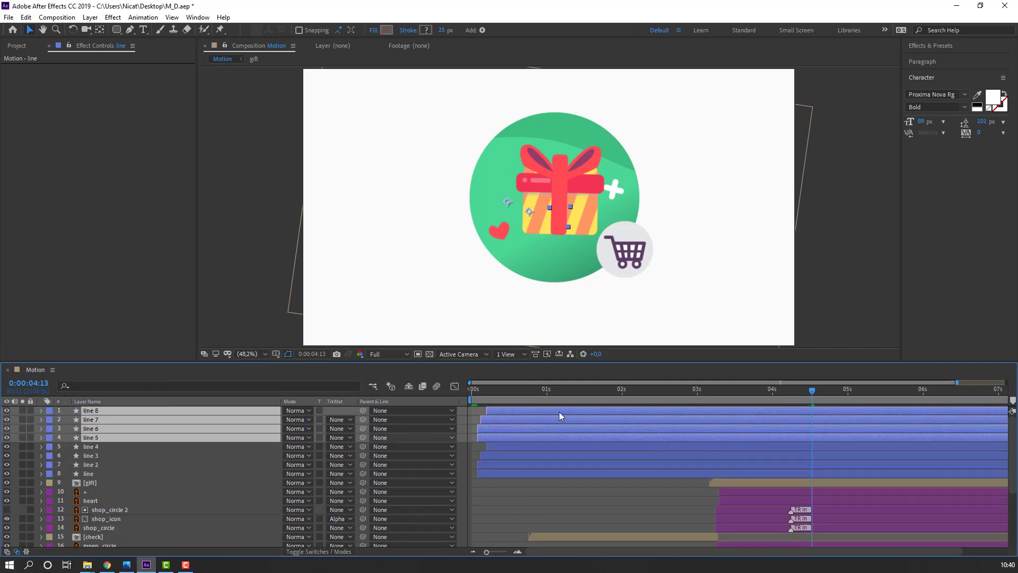
# Move the copied speed lines into the gift scene and start line 5 and line 6 with the gift's entrance.
pyautogui.moveTo(490, 439); pyautogui.dragTo(816, 440)
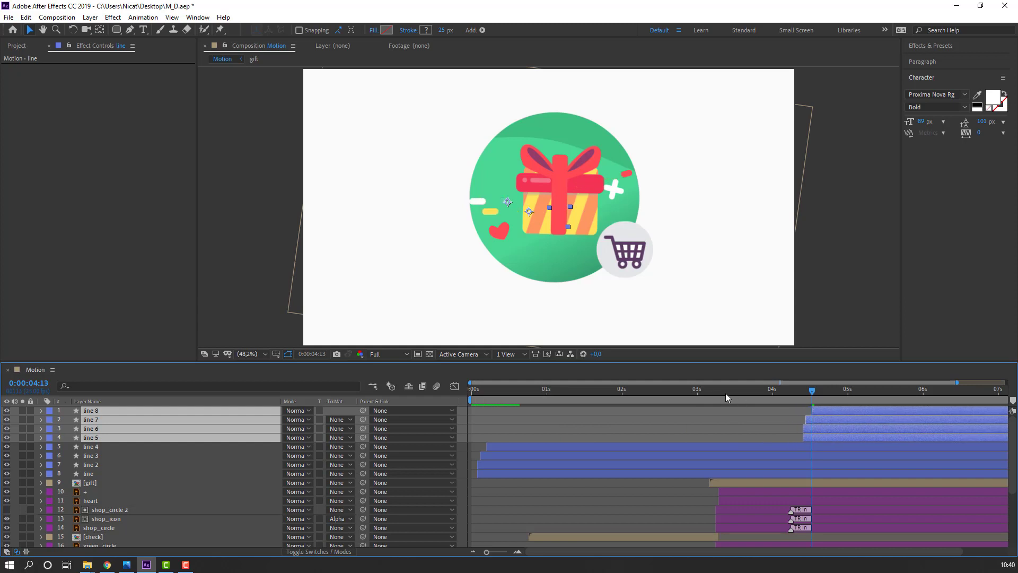
pyautogui.moveTo(712, 393); pyautogui.dragTo(732, 402)
pyautogui.moveTo(842, 422); pyautogui.dragTo(740, 441)
pyautogui.click(804, 438)
pyautogui.keyDown('shift'); pyautogui.click(804, 431); pyautogui.keyUp('shift')
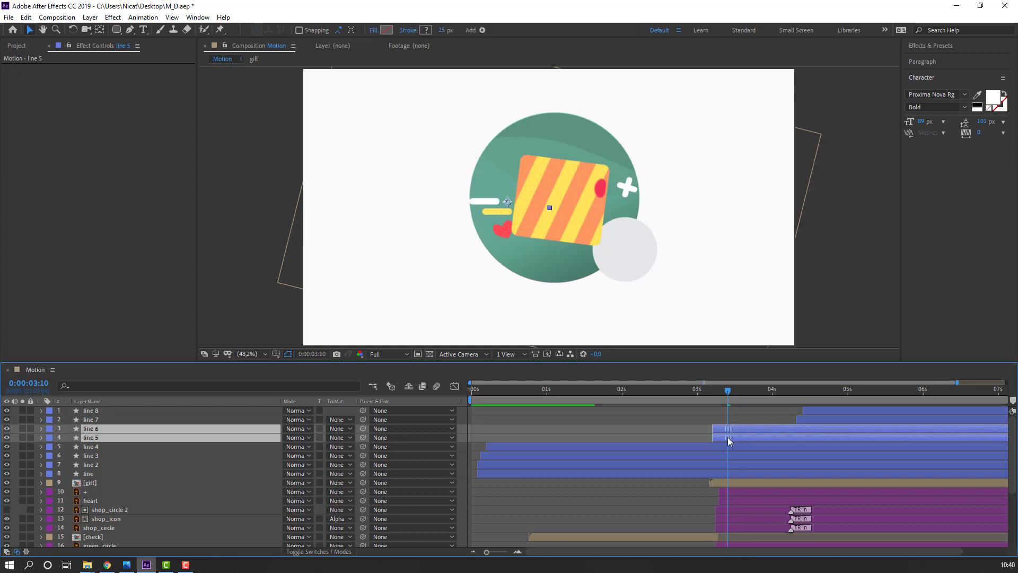
pyautogui.moveTo(710, 395); pyautogui.dragTo(737, 397)
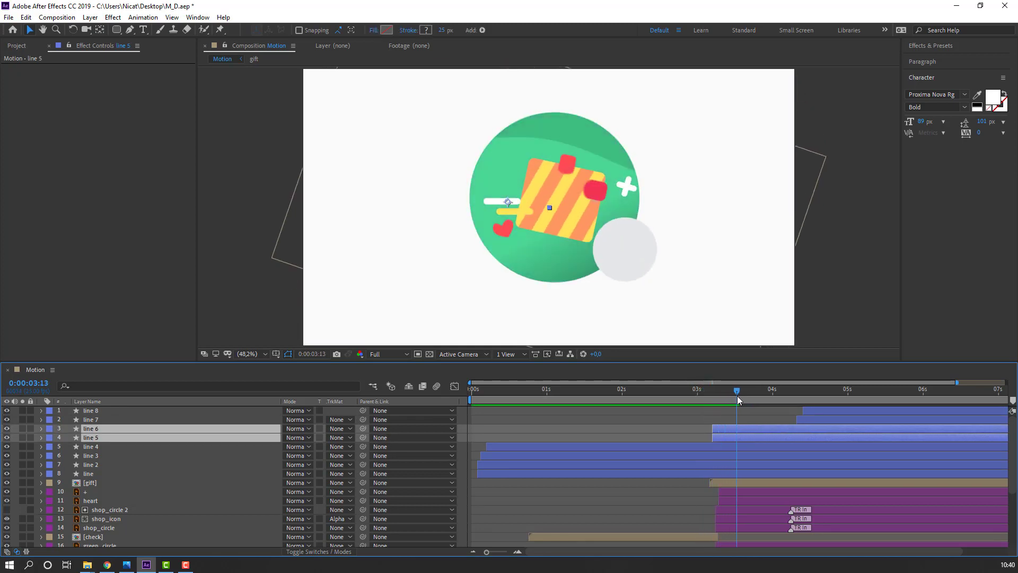
pyautogui.press('.')
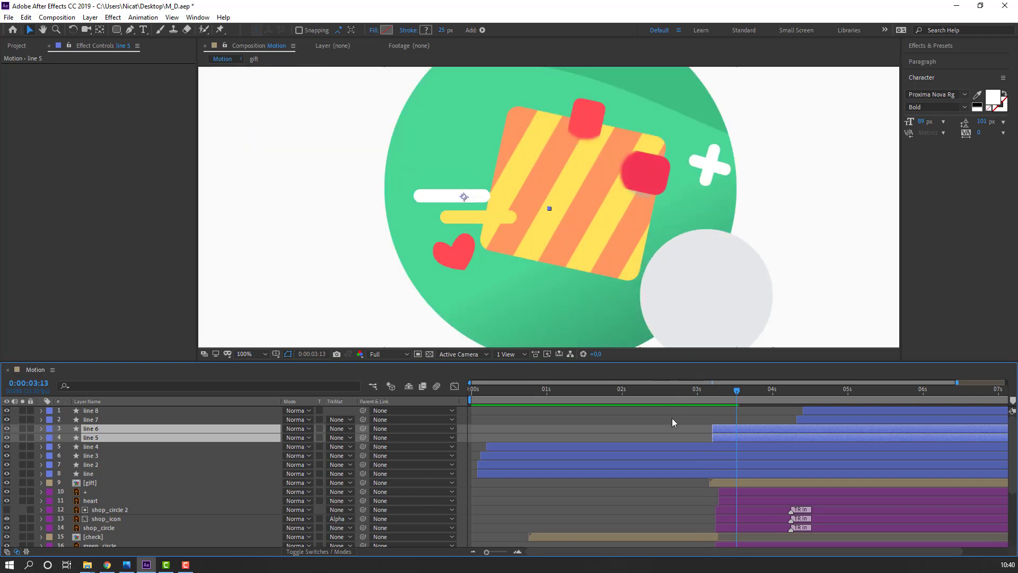
# Recolour the stroke of line 6 with the red sampled from the gift's lid.
pyautogui.click(672, 423)
pyautogui.click(720, 438)
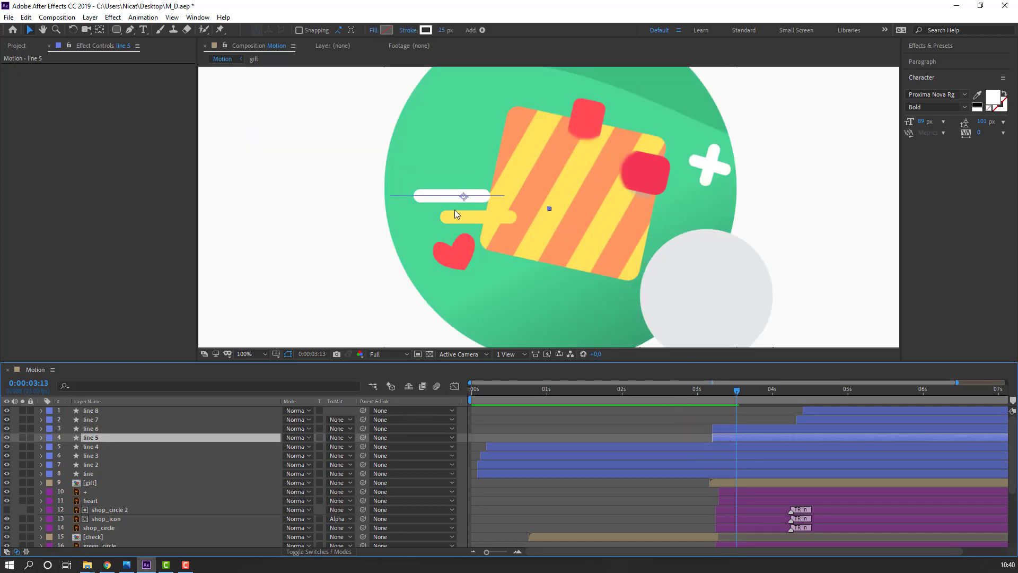
pyautogui.click(761, 430)
pyautogui.click(425, 30)
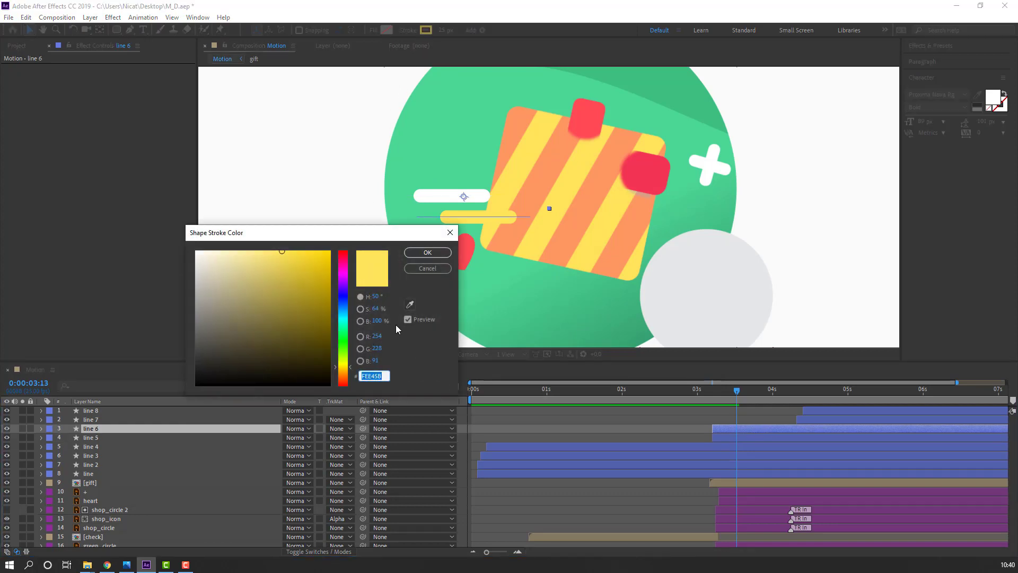
pyautogui.click(409, 305)
pyautogui.click(513, 216)
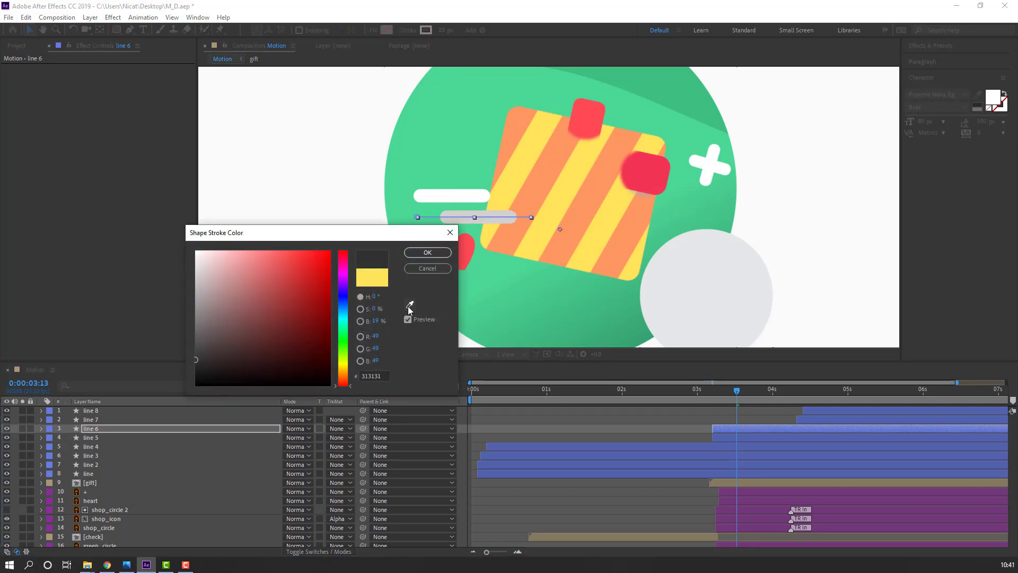
pyautogui.click(650, 167)
pyautogui.click(427, 253)
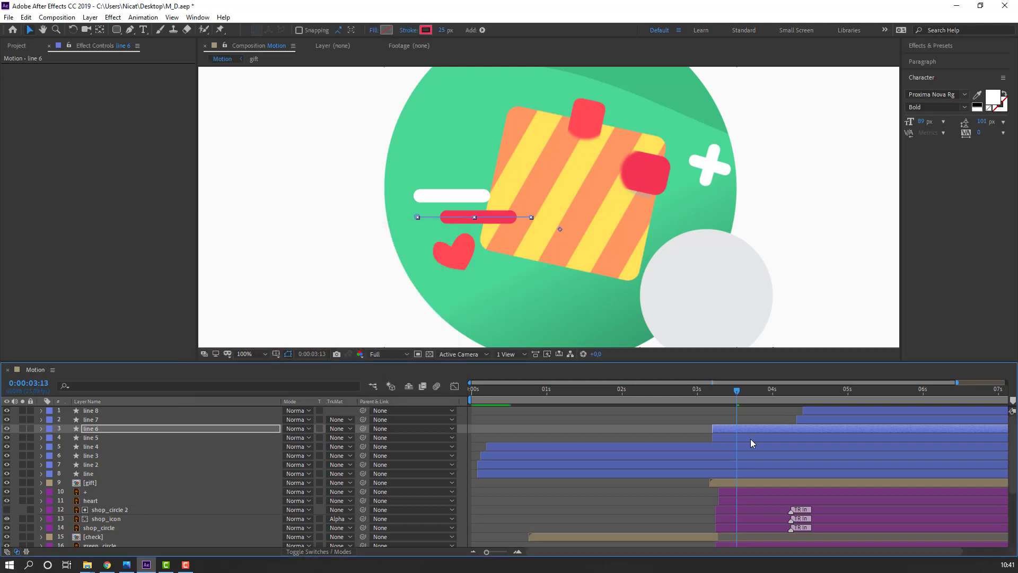
# Shift line 7 and line 8 earlier into the gift's entrance and start line 6 slightly after line 5.
pyautogui.moveTo(710, 399); pyautogui.dragTo(769, 391)
pyautogui.click(819, 421)
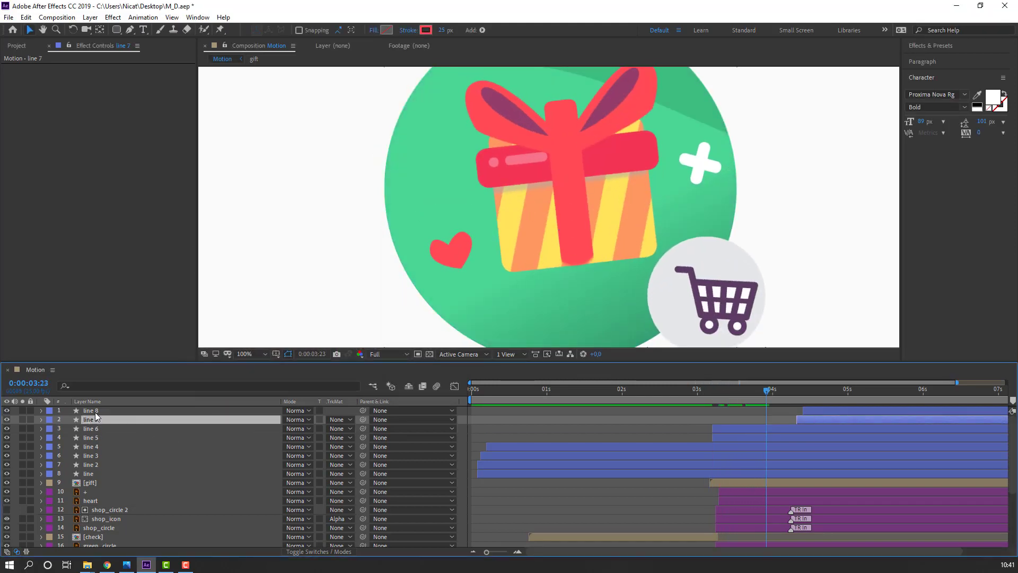
pyautogui.keyDown('ctrl'); pyautogui.click(845, 411); pyautogui.keyUp('ctrl')
pyautogui.moveTo(815, 424); pyautogui.dragTo(766, 422)
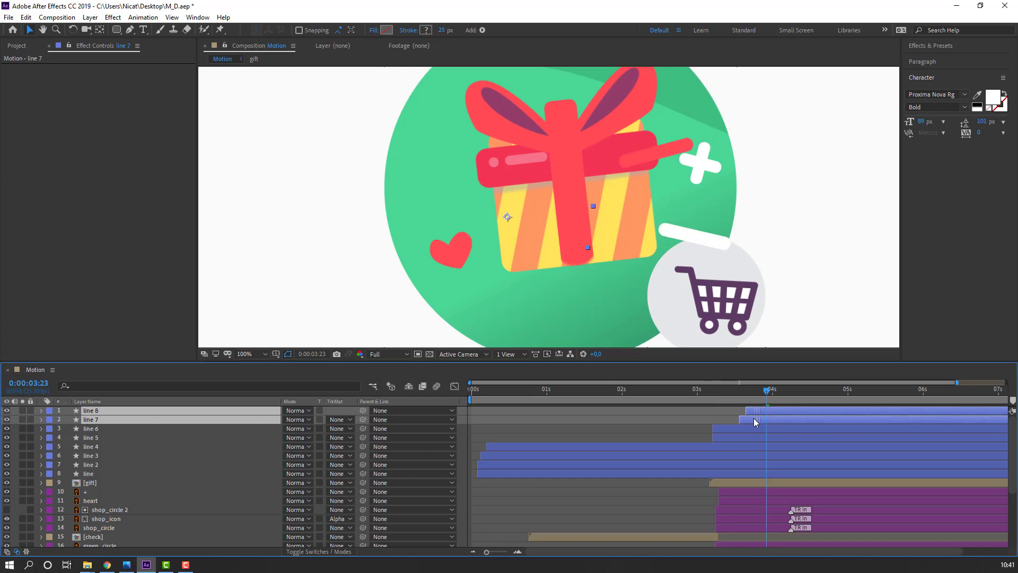
pyautogui.click(701, 391)
pyautogui.click(734, 431)
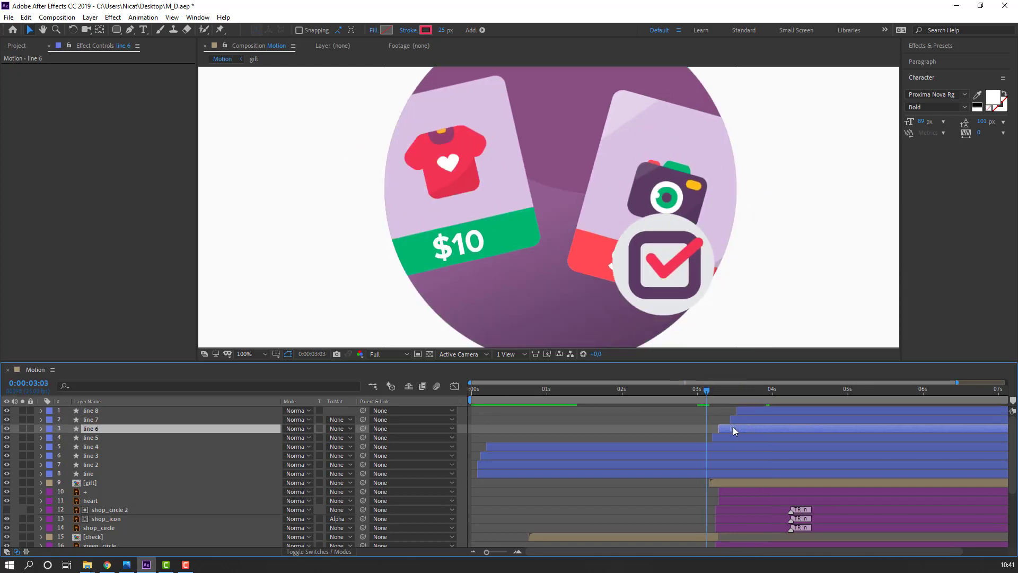
# Scrub the gift entrance and play the whole animation to check the timing of the speed lines.
pyautogui.moveTo(708, 397); pyautogui.dragTo(763, 397)
pyautogui.scroll(-2, 615, 240)
pyautogui.press('space')
pyautogui.scroll(-2, 447, 268)
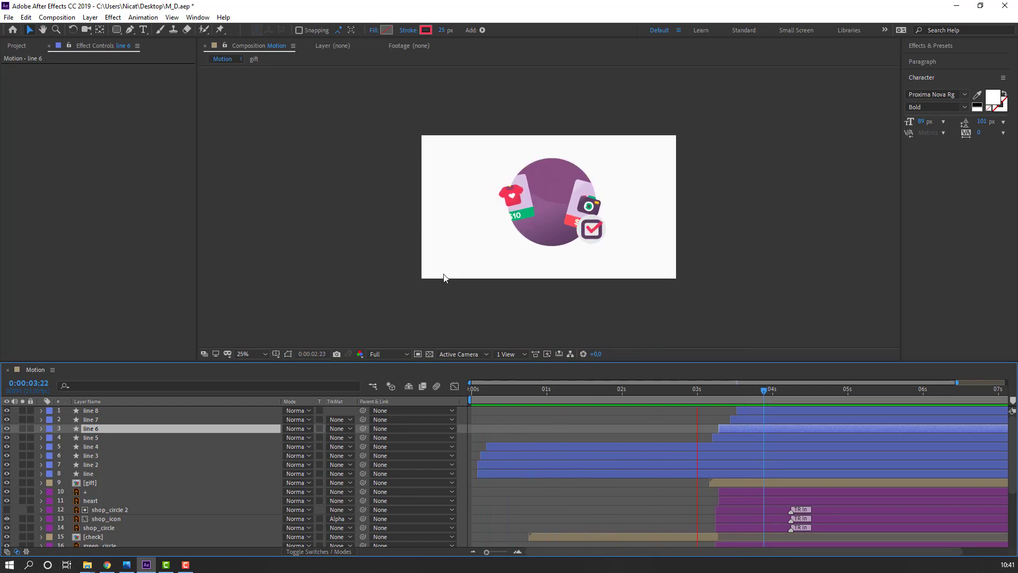
pyautogui.scroll(2, 483, 271)
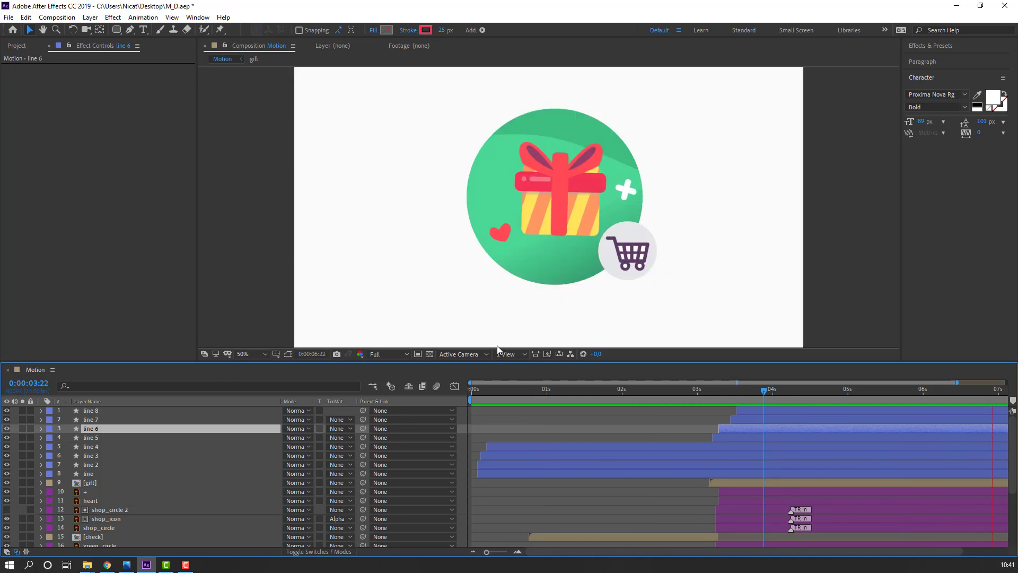
# Show the full timeline, end the work area at about 0:00:05:02 and preview that range.
pyautogui.press('-')
pyautogui.moveTo(745, 391); pyautogui.dragTo(806, 392)
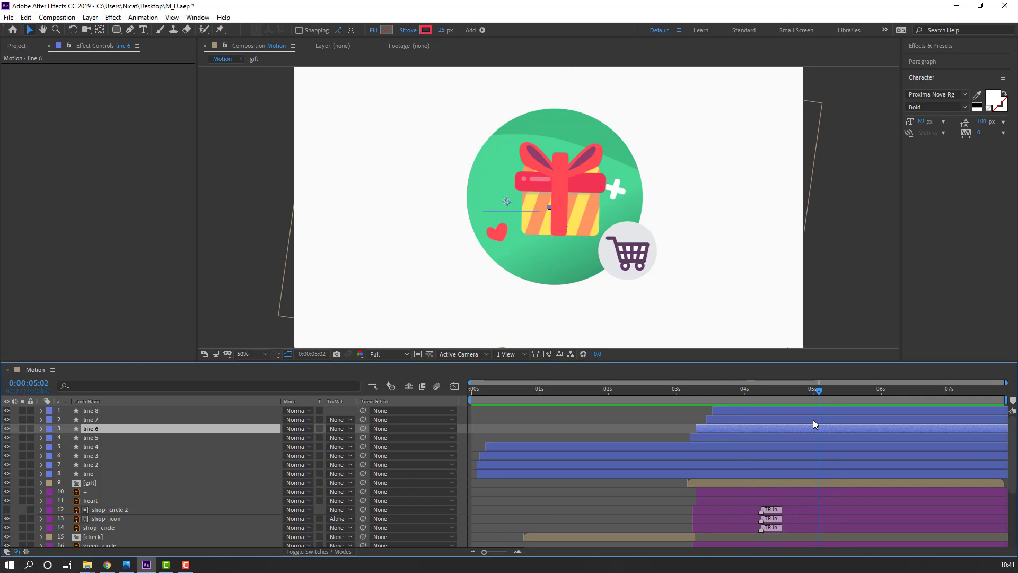
pyautogui.press('space')
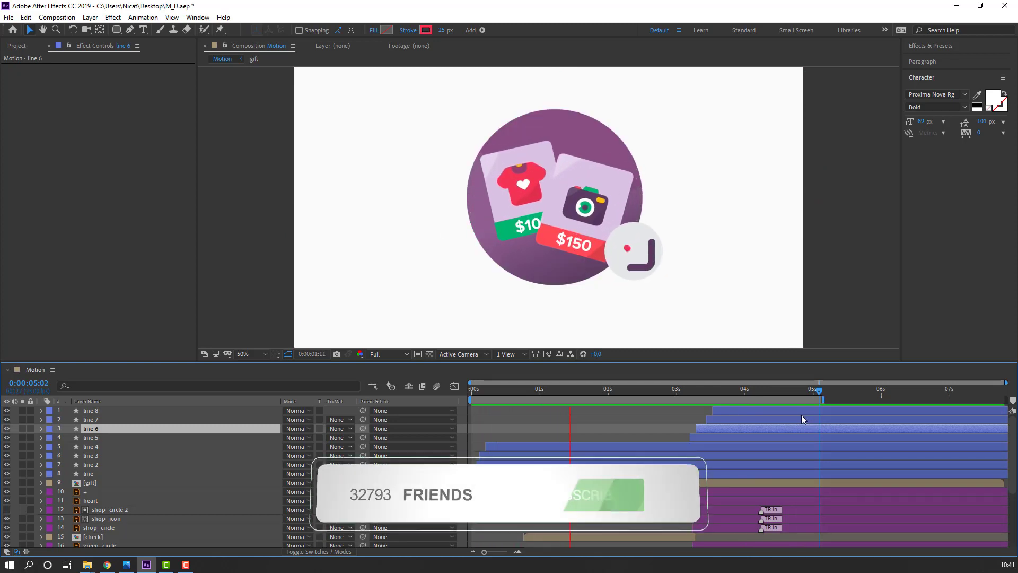